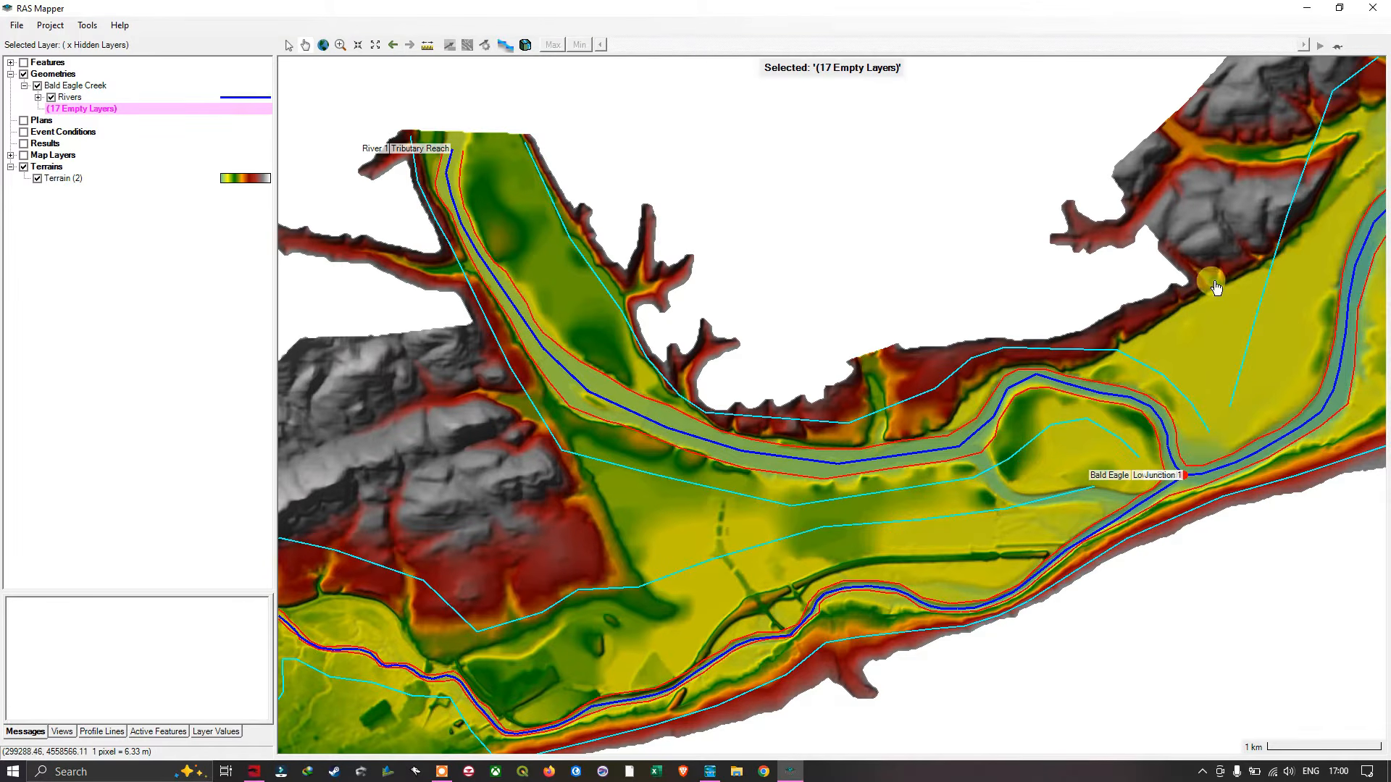
# - Examine the river network and terrain between the upper reach, the tributary junction and the downstream end of the lower reach
pyautogui.moveTo(1217, 287); pyautogui.dragTo(810, 316)
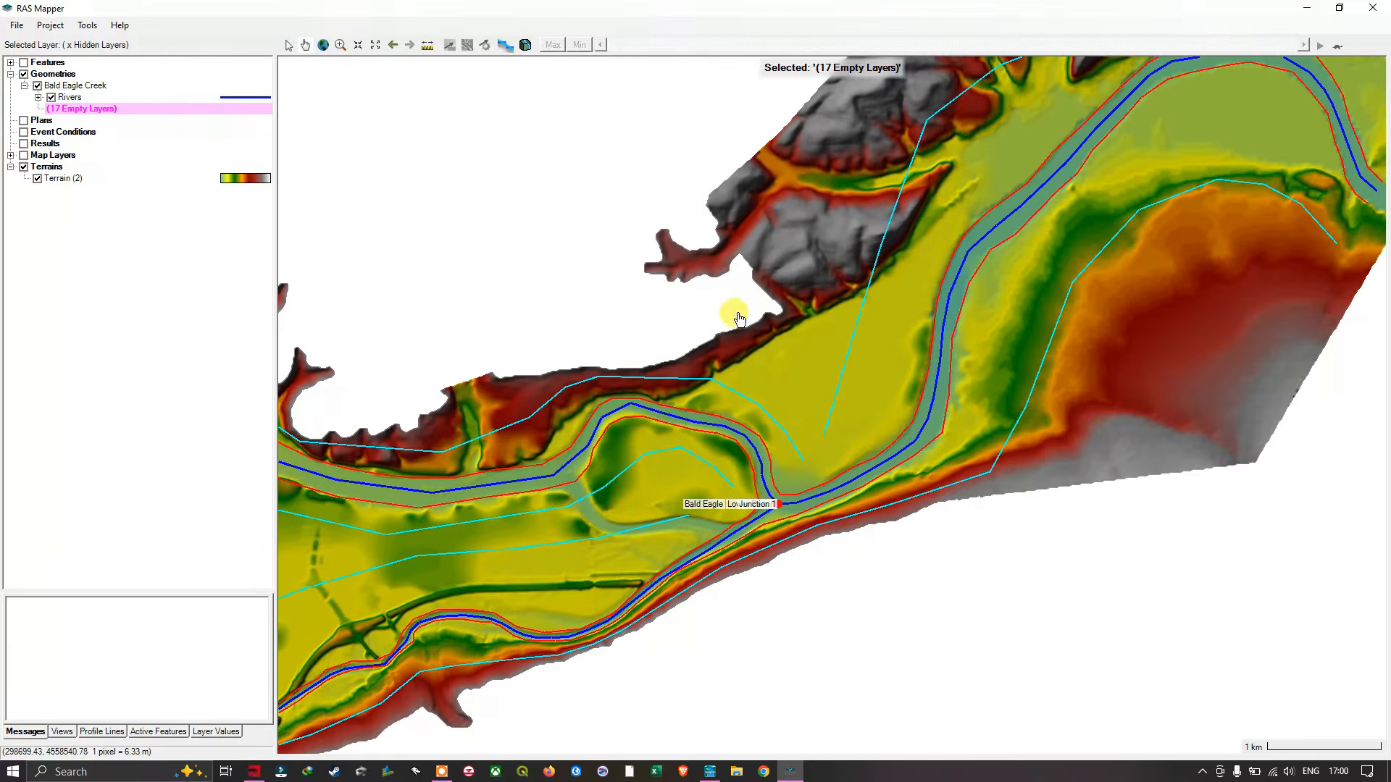
pyautogui.moveTo(1321, 257); pyautogui.dragTo(1072, 404)
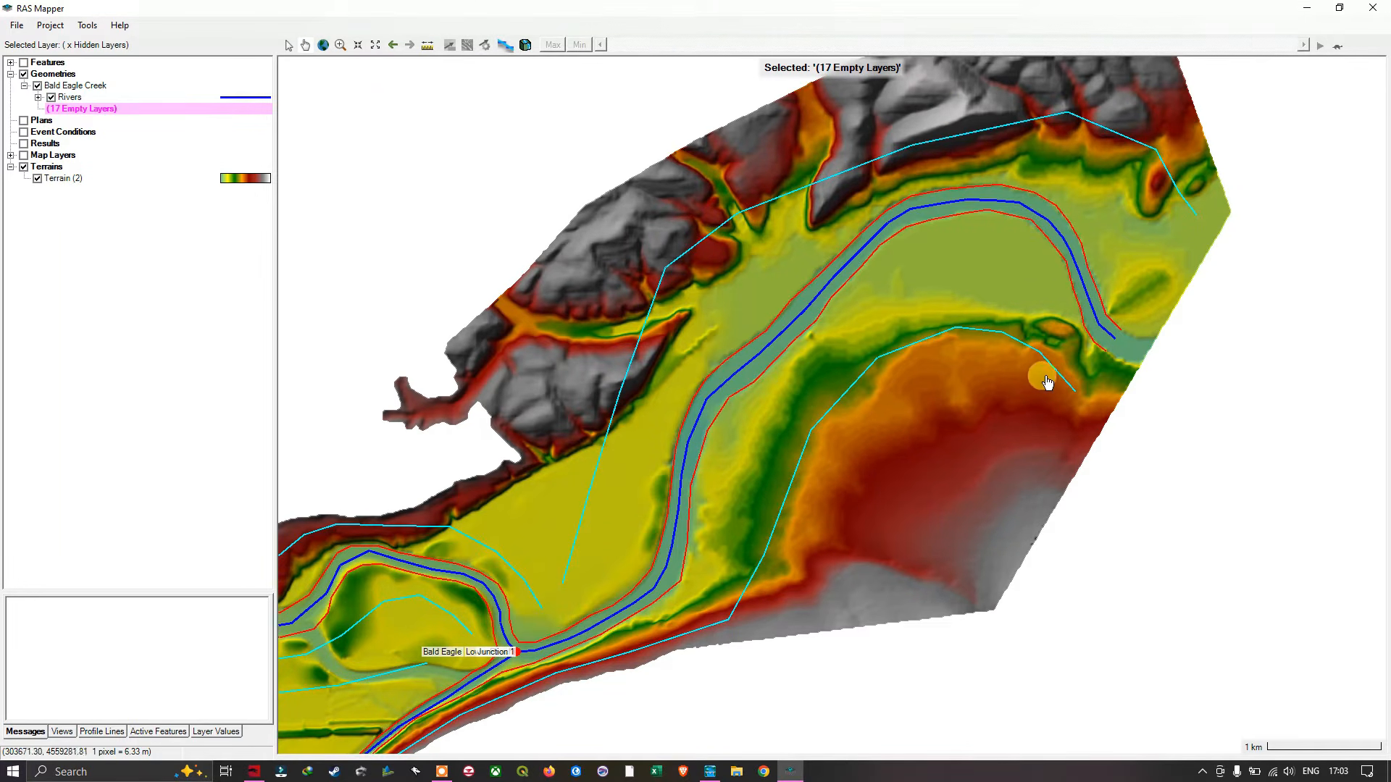
pyautogui.scroll(-1, 949, 380)
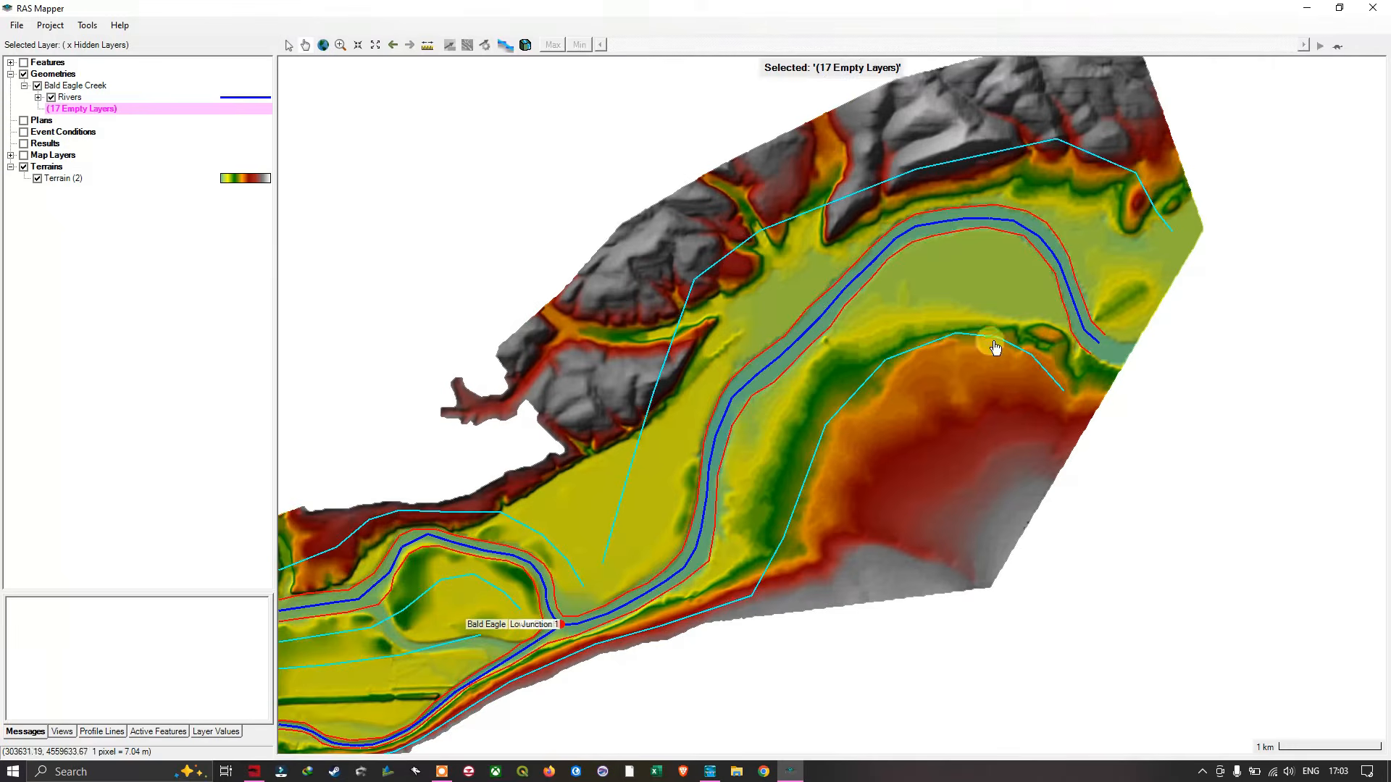
pyautogui.scroll(-3, 953, 348)
pyautogui.scroll(1, 601, 331)
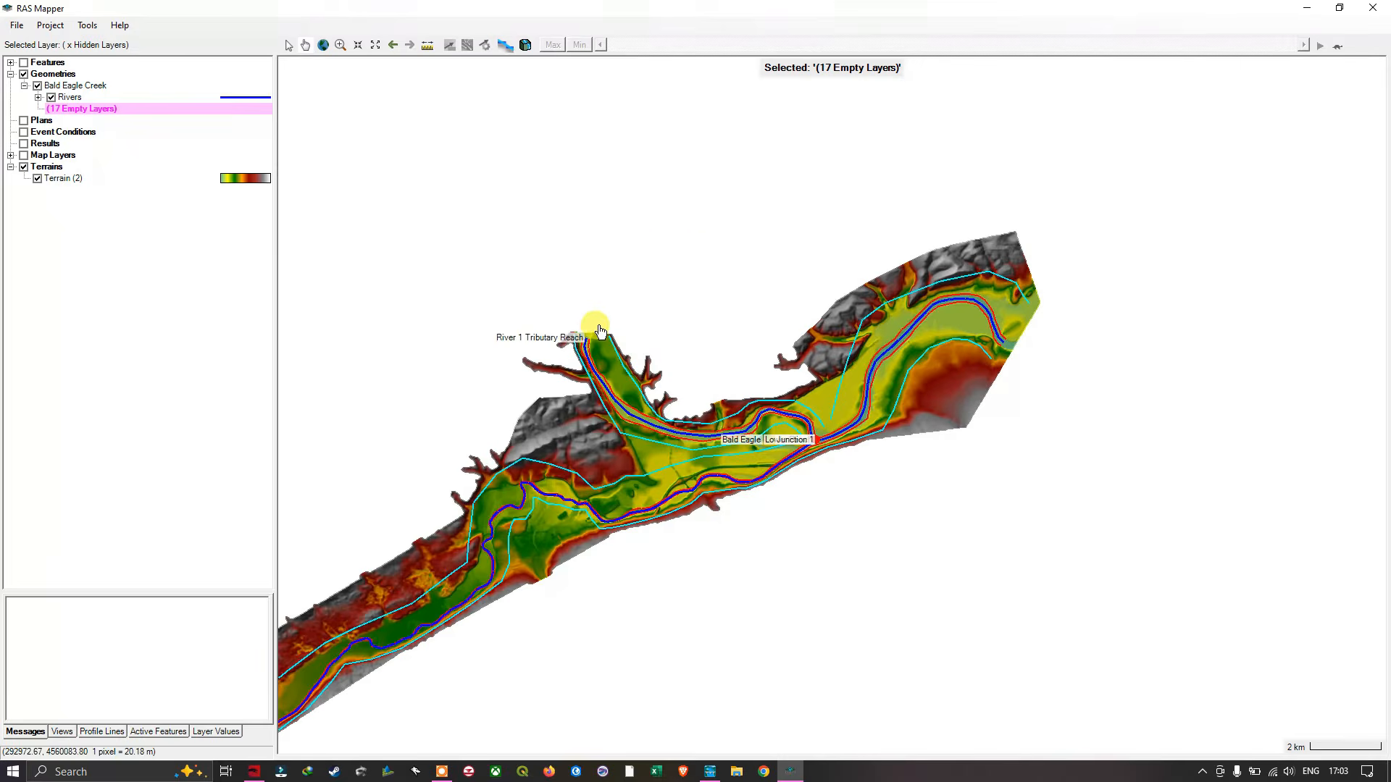
pyautogui.moveTo(600, 332); pyautogui.dragTo(1063, 142)
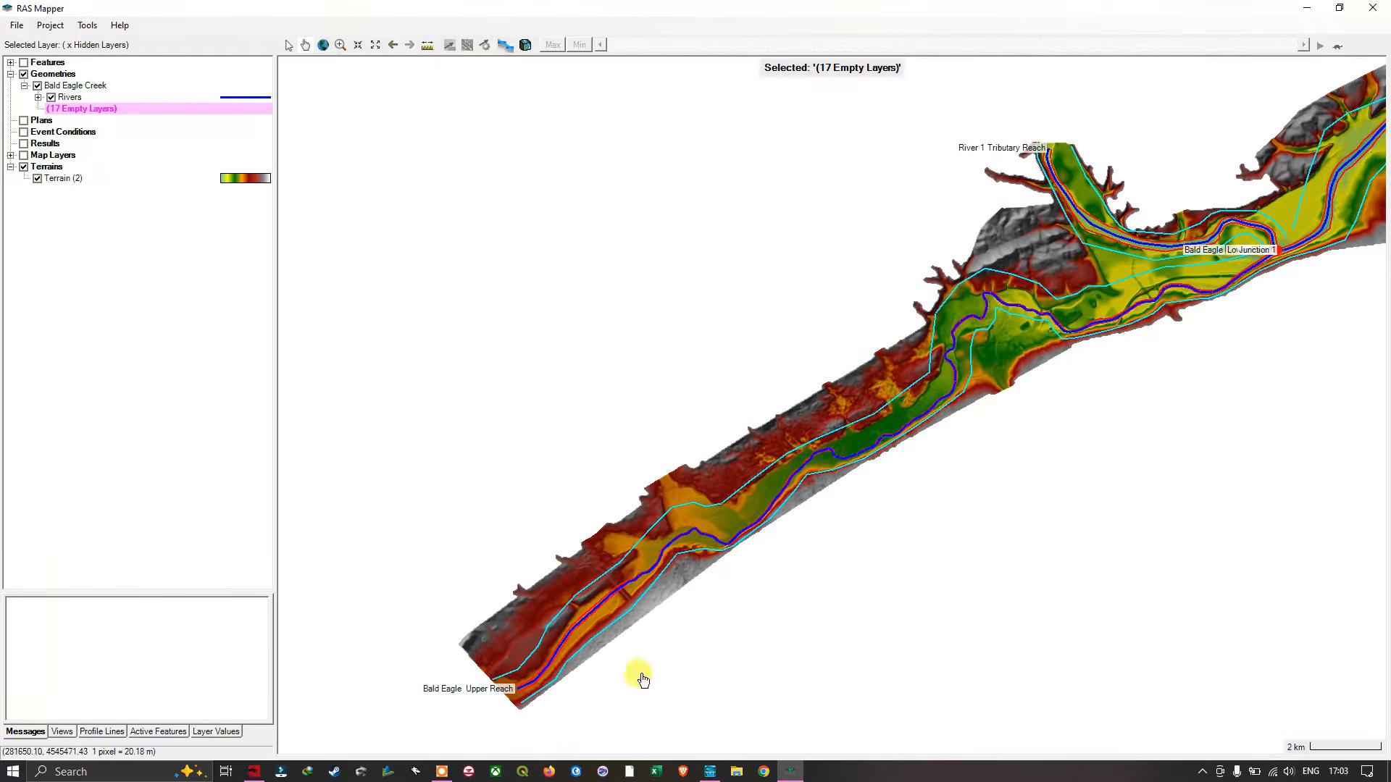
pyautogui.moveTo(1291, 287); pyautogui.dragTo(774, 367)
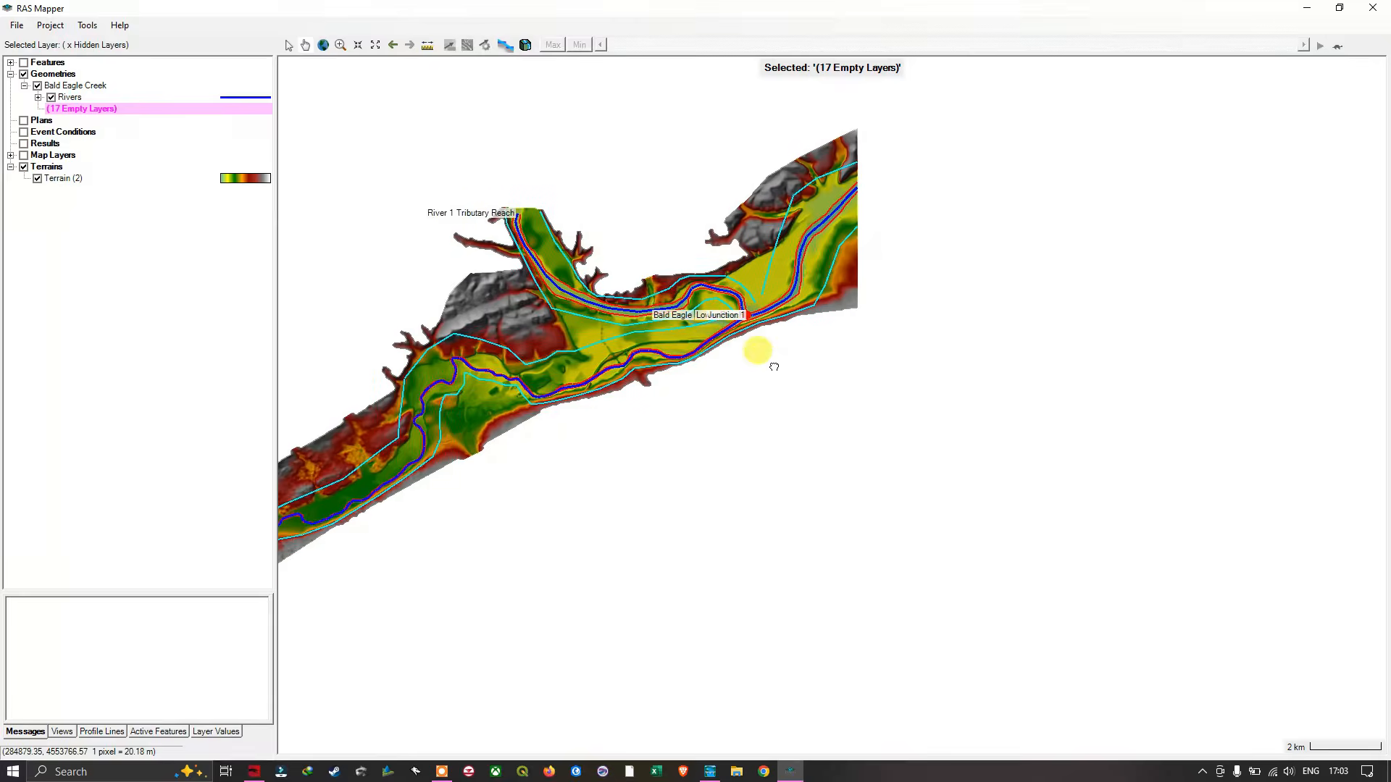
pyautogui.moveTo(1041, 215); pyautogui.dragTo(1010, 342)
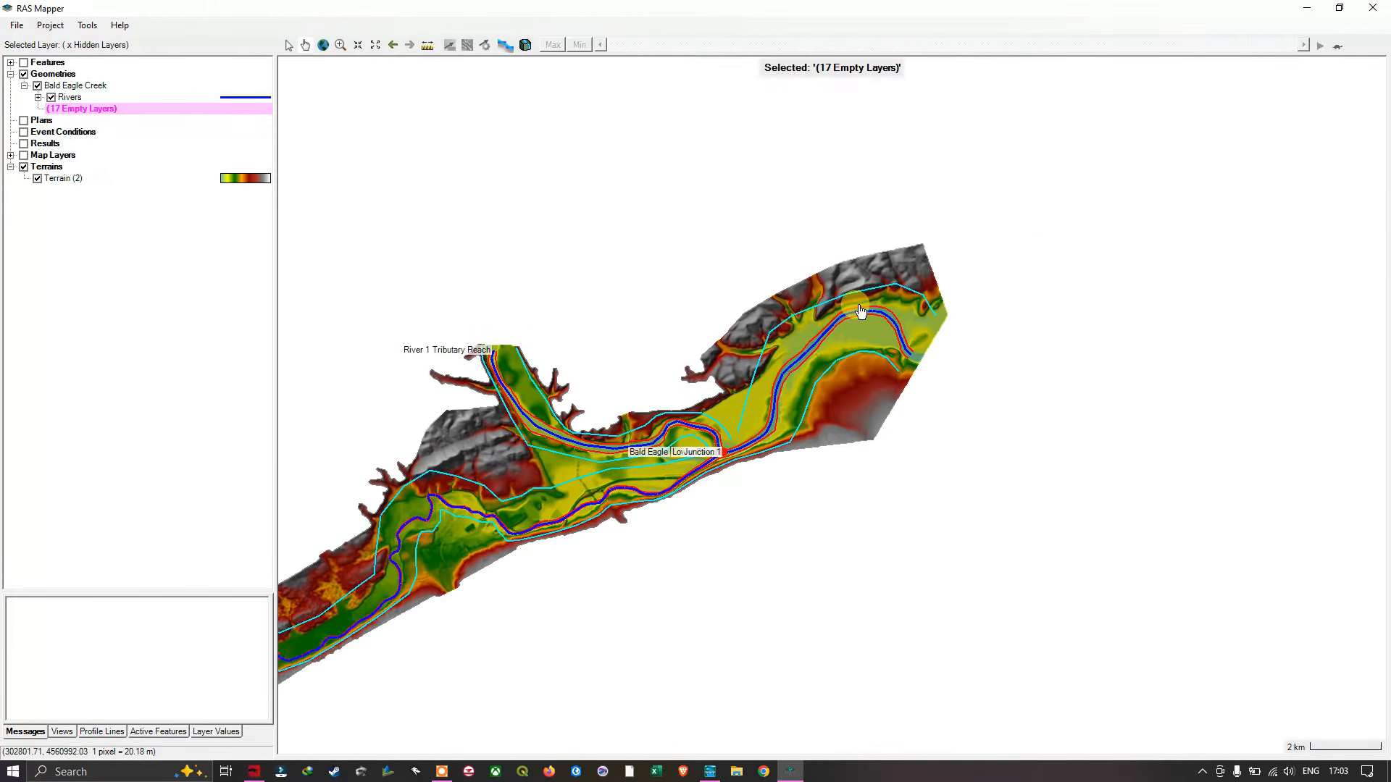
pyautogui.scroll(2, 859, 303)
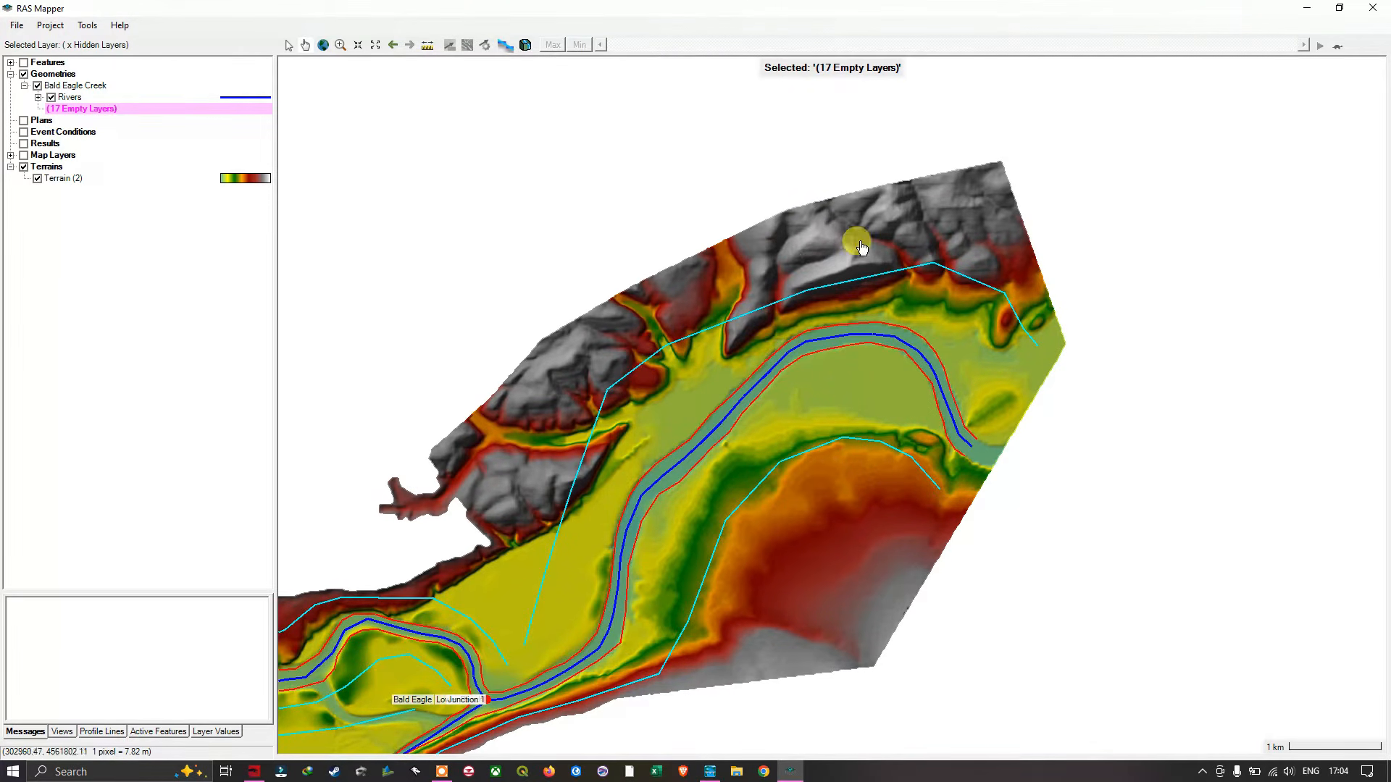
pyautogui.moveTo(826, 379); pyautogui.dragTo(1186, 248)
pyautogui.moveTo(941, 354); pyautogui.dragTo(1139, 254)
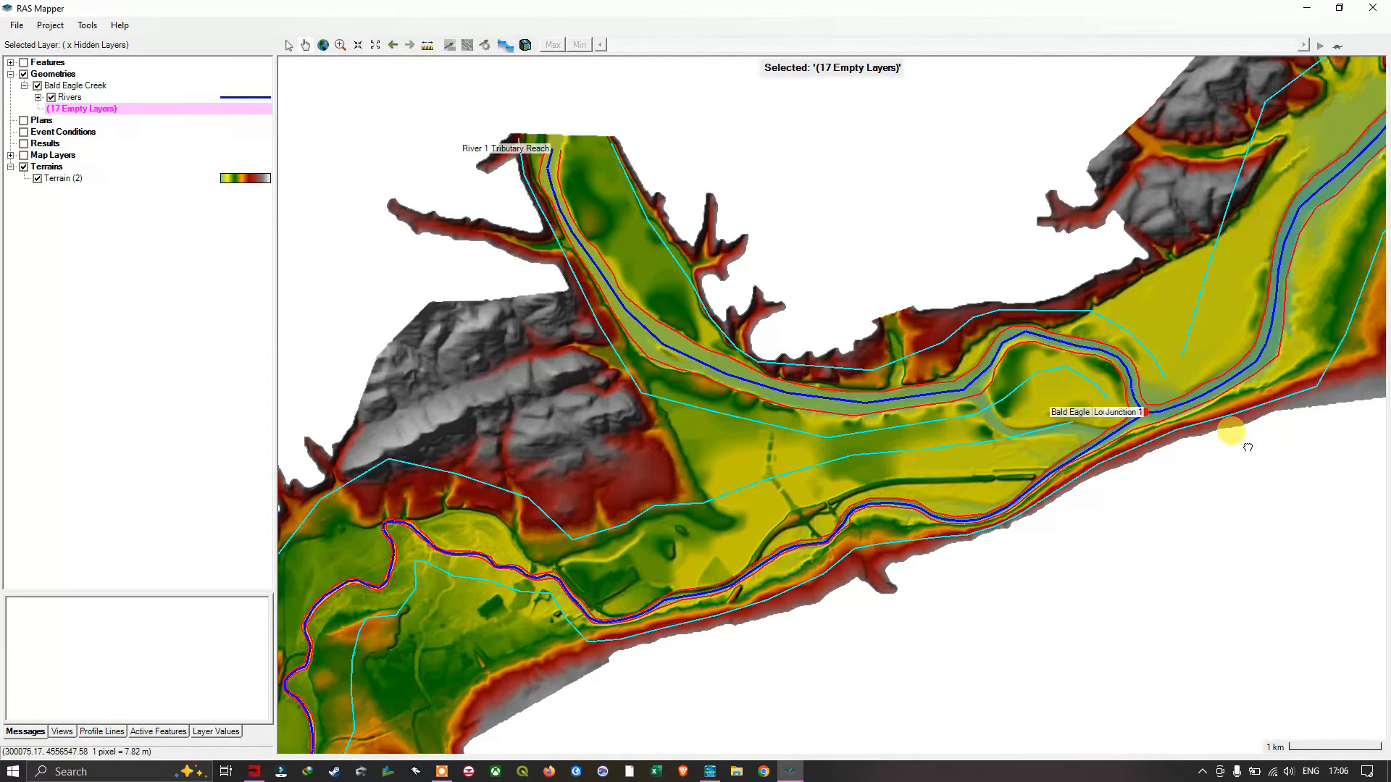
pyautogui.moveTo(1248, 447); pyautogui.dragTo(659, 526)
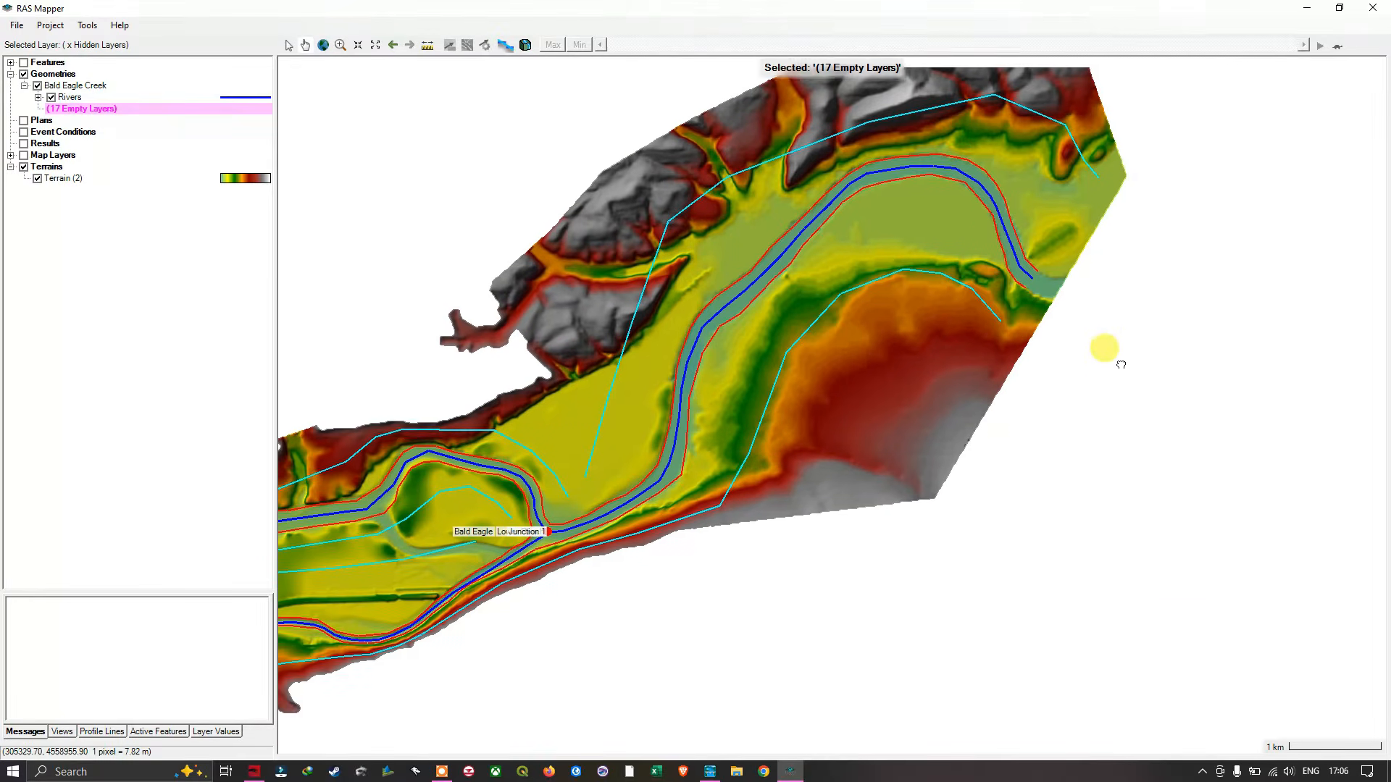
pyautogui.moveTo(1121, 364); pyautogui.dragTo(947, 512)
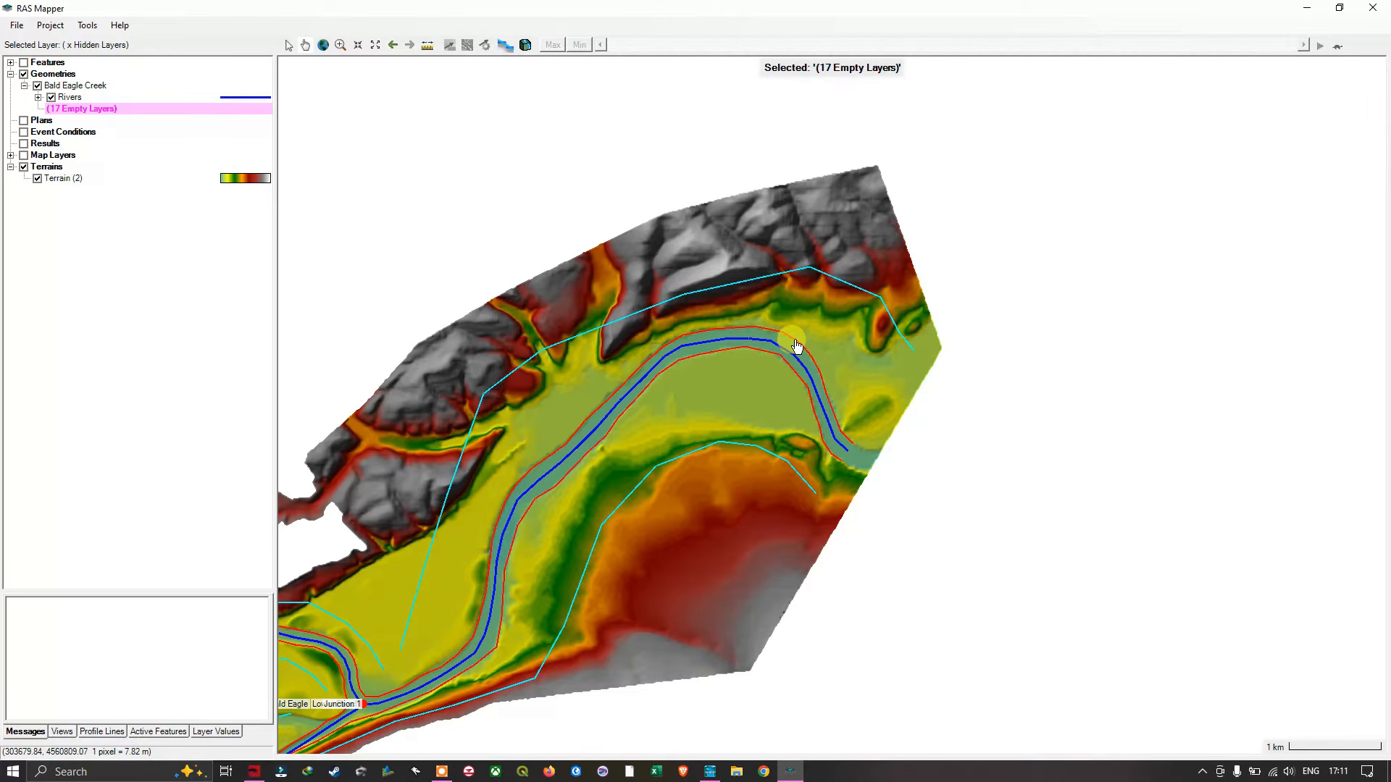
pyautogui.moveTo(710, 227); pyautogui.dragTo(1009, 130)
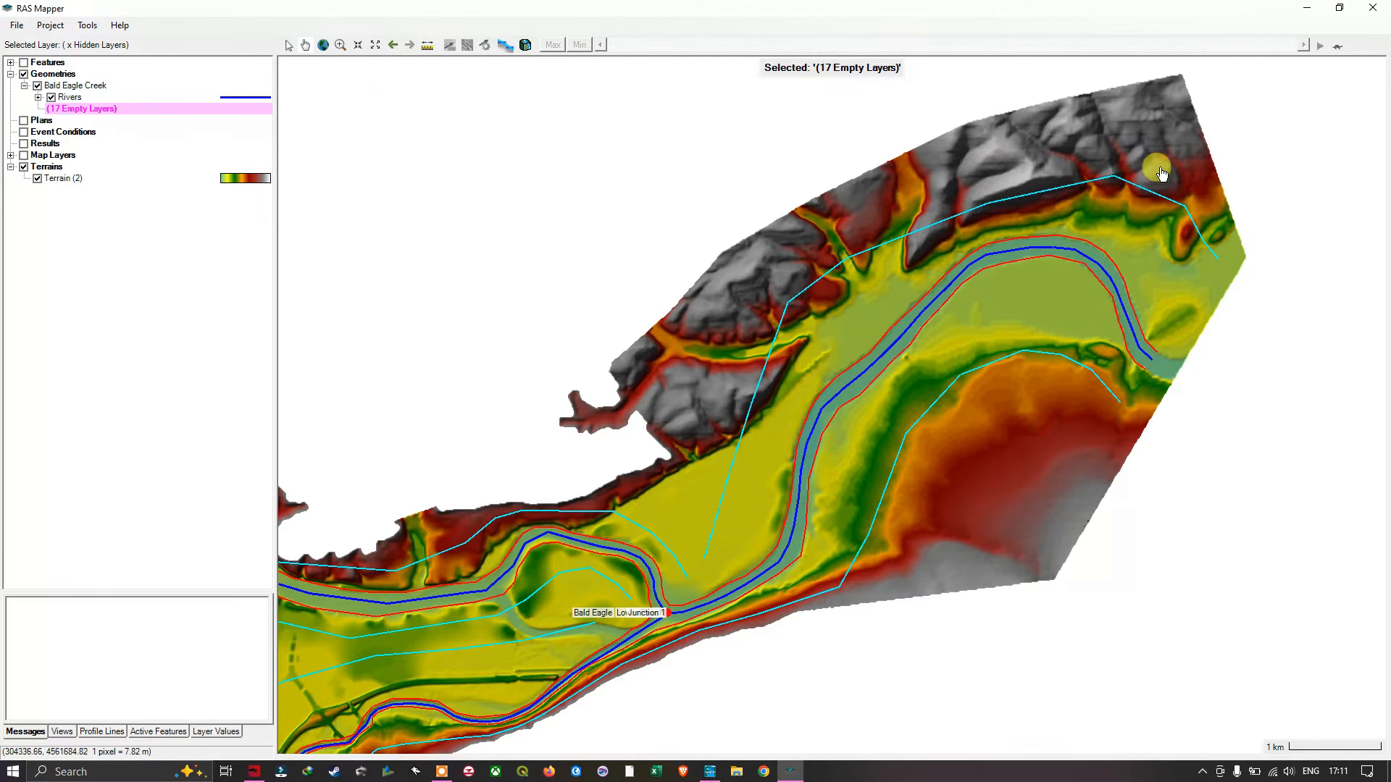
pyautogui.moveTo(1137, 137); pyautogui.dragTo(972, 199)
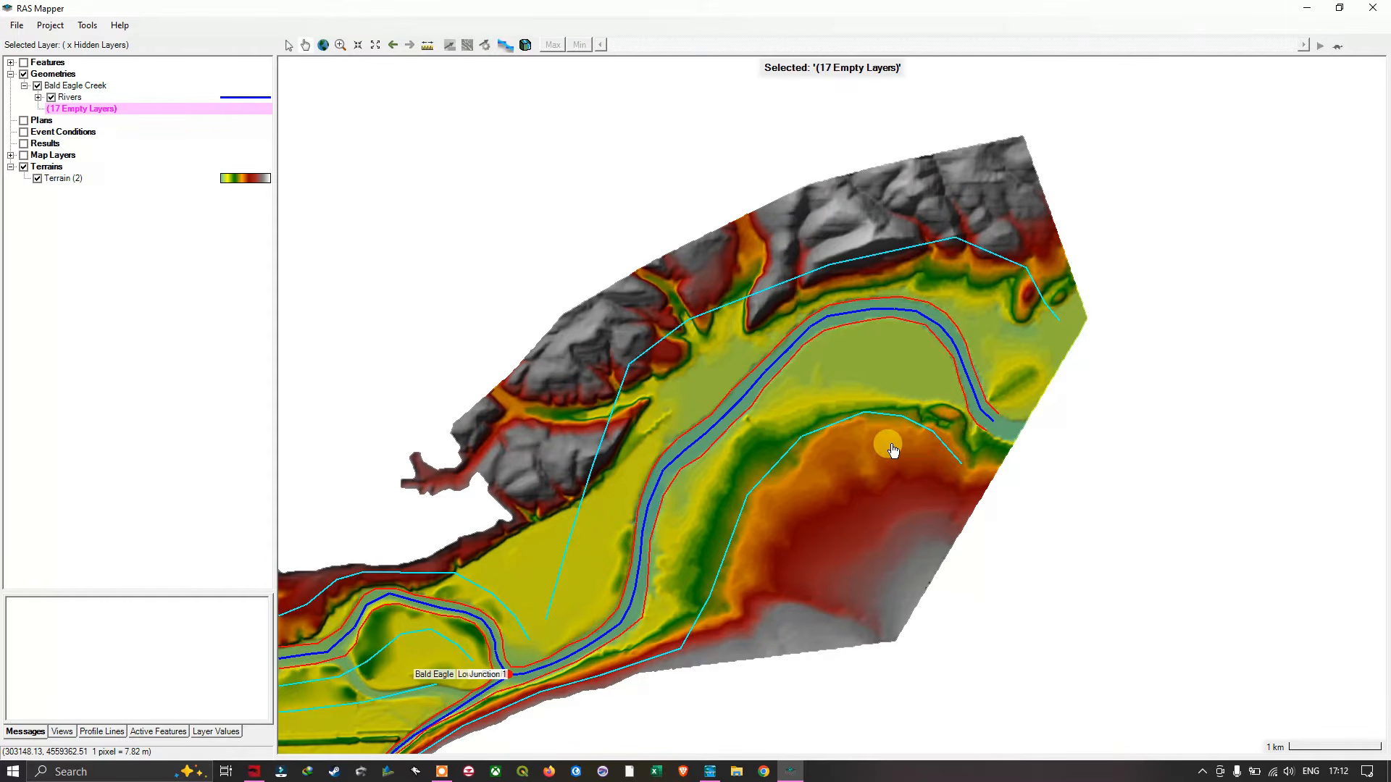
# - Measure two short, nearly vertical lines in the blank area east of the terrain and clear them
pyautogui.click(429, 44)
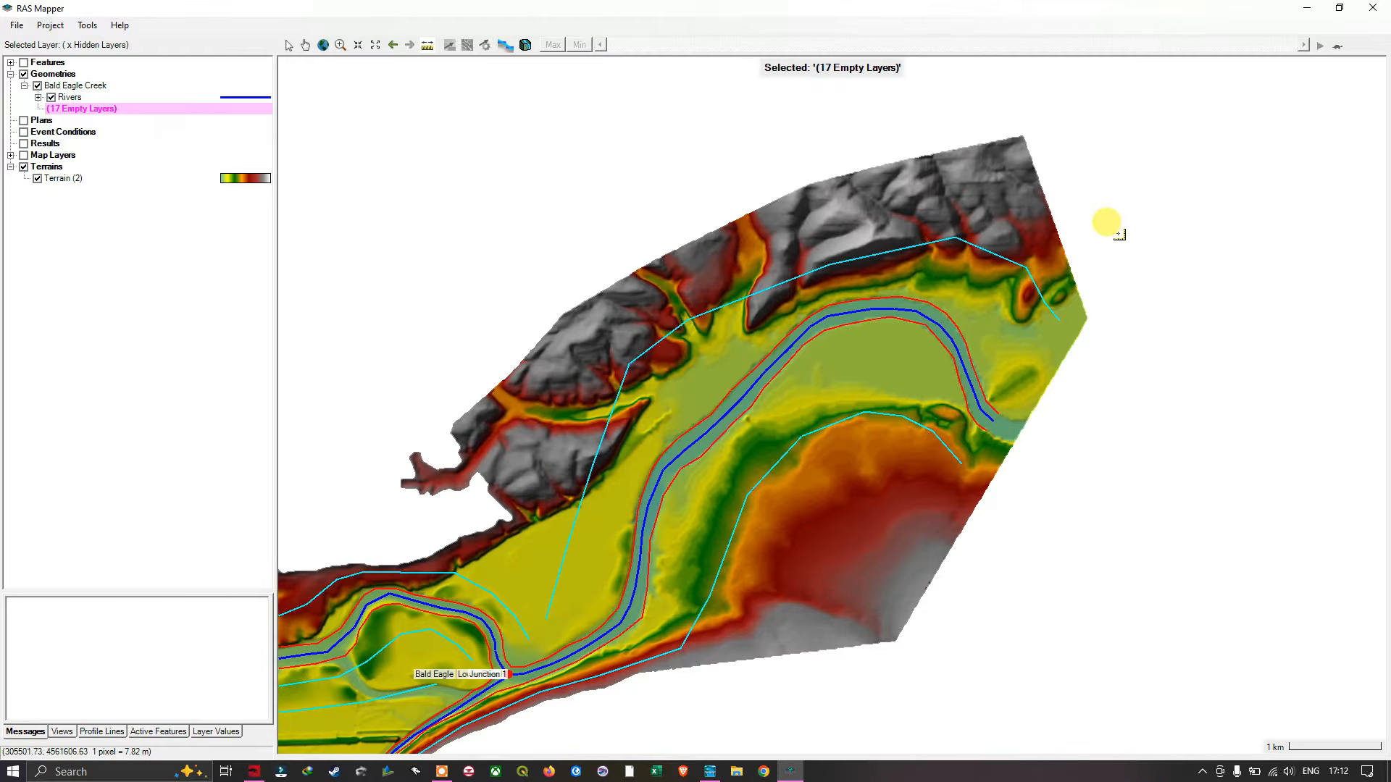
pyautogui.click(1195, 182)
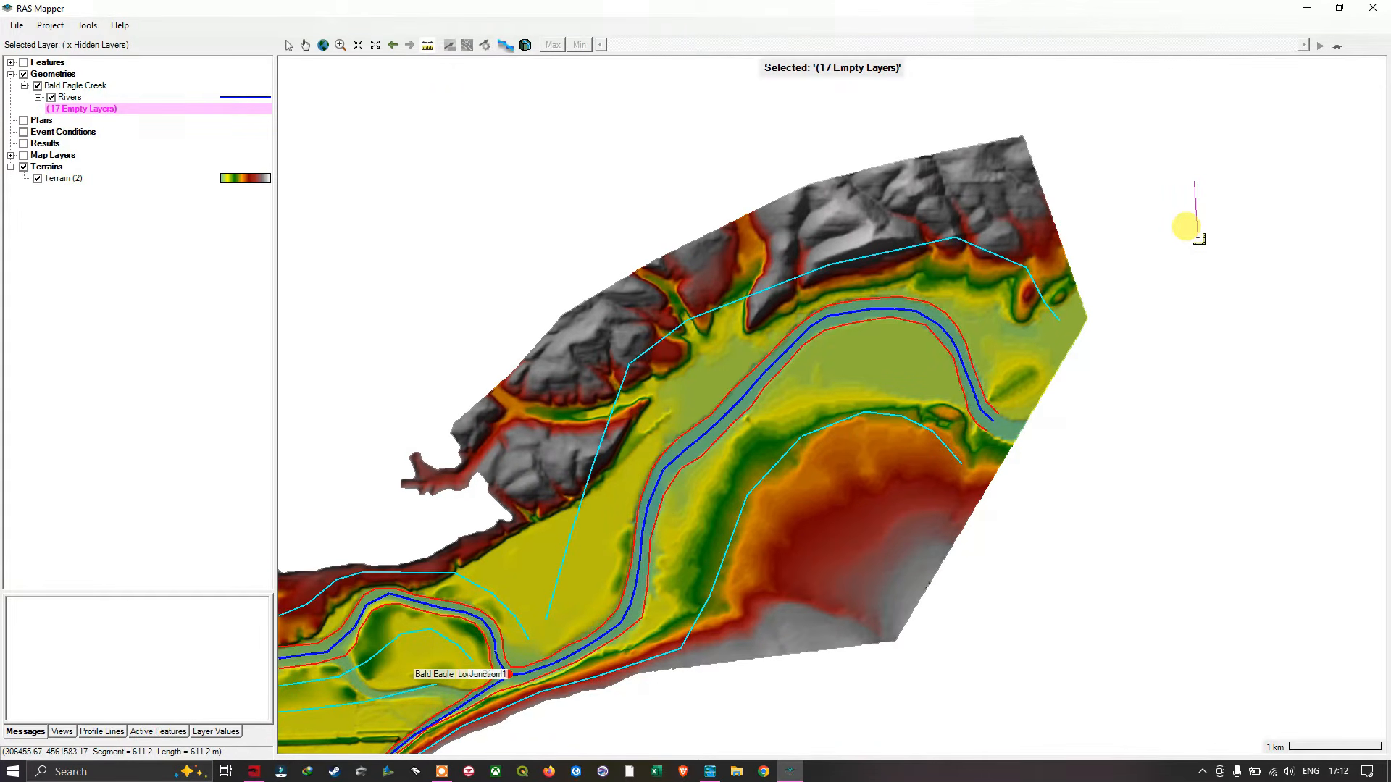
pyautogui.rightClick(1198, 237)
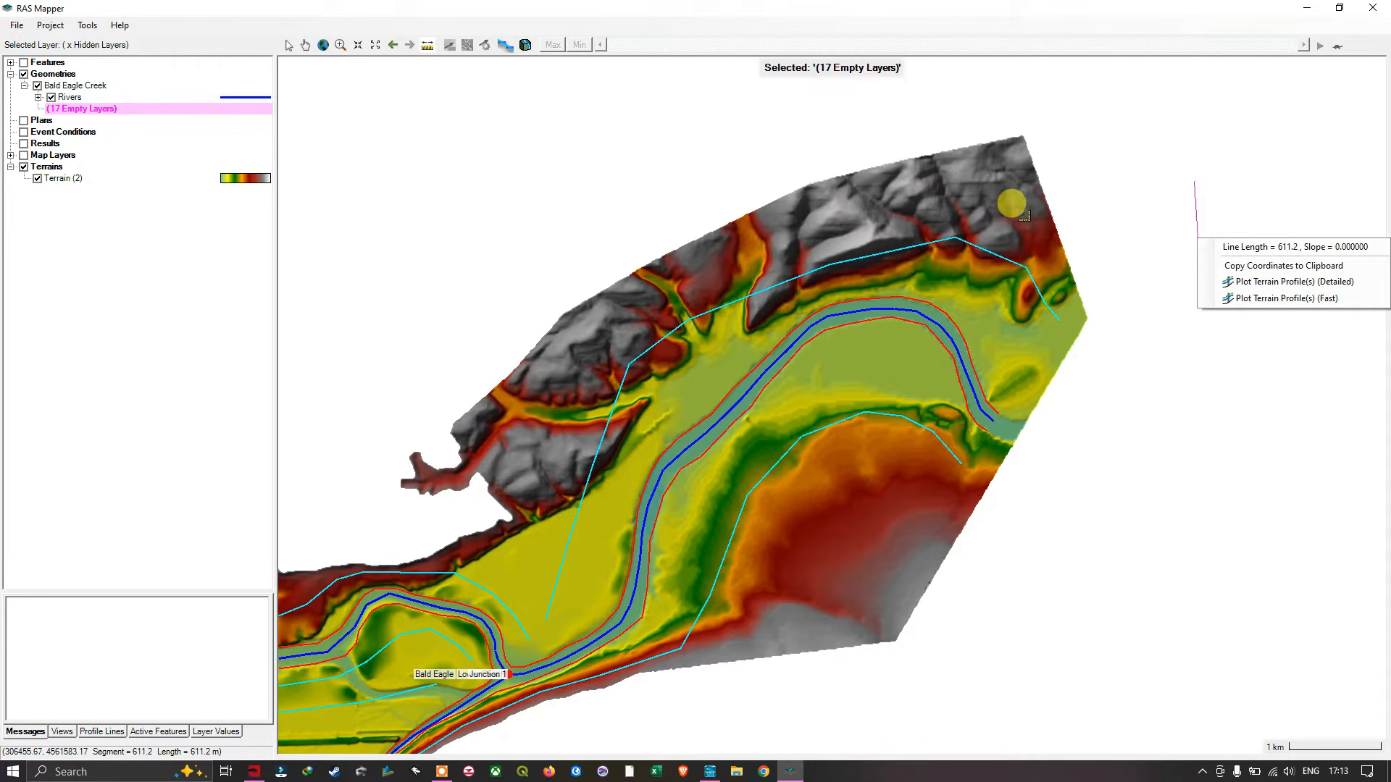
pyautogui.rightClick(1205, 197)
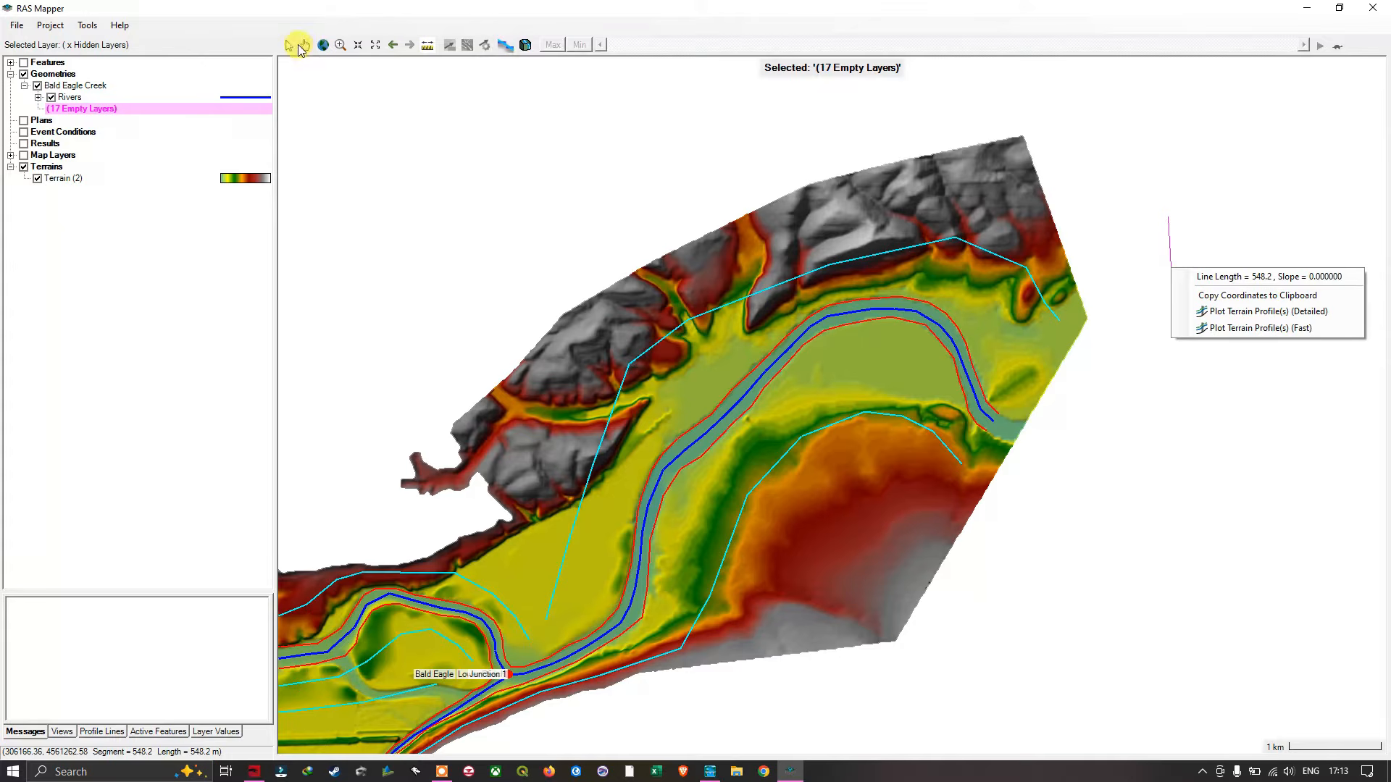
pyautogui.click(290, 47)
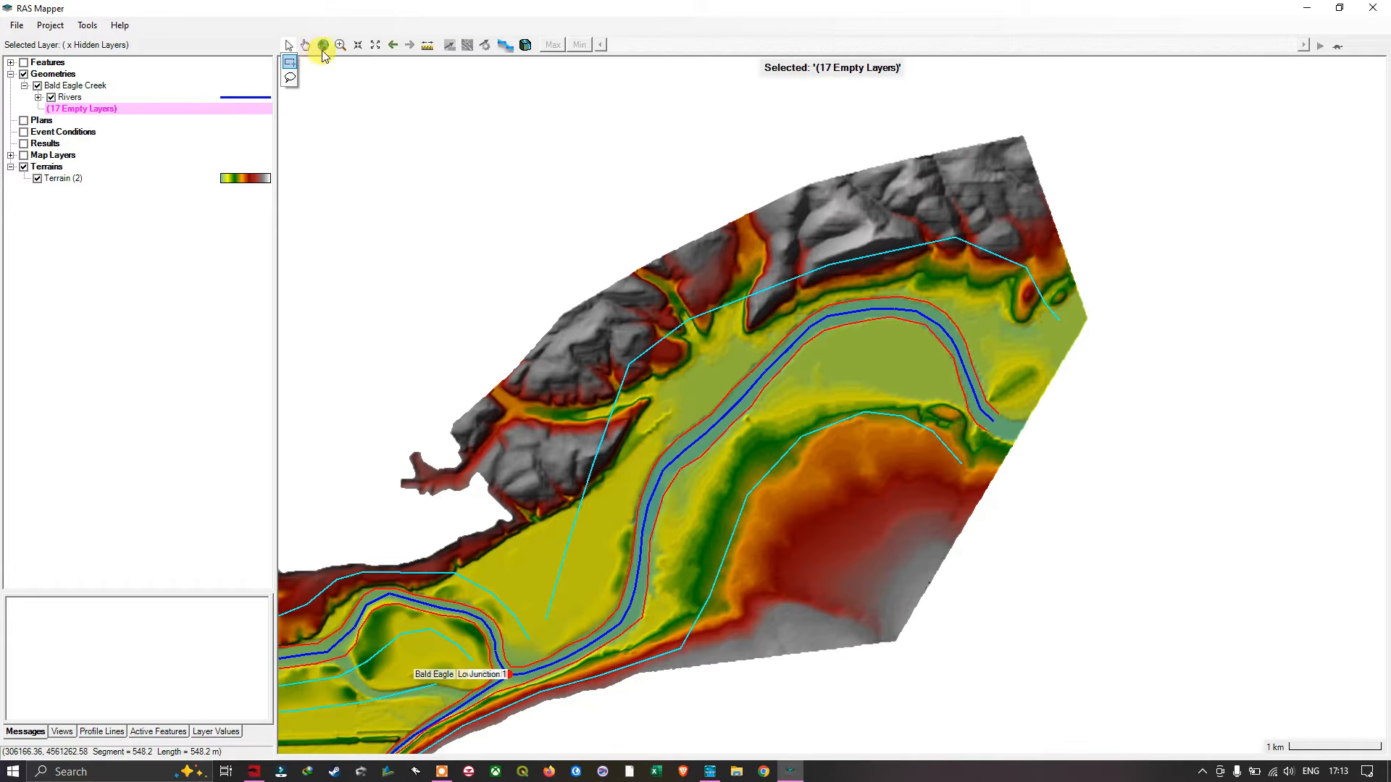
# - Measure a short horizontal line and a slanted line in the blank area east of the terrain
pyautogui.click(427, 45)
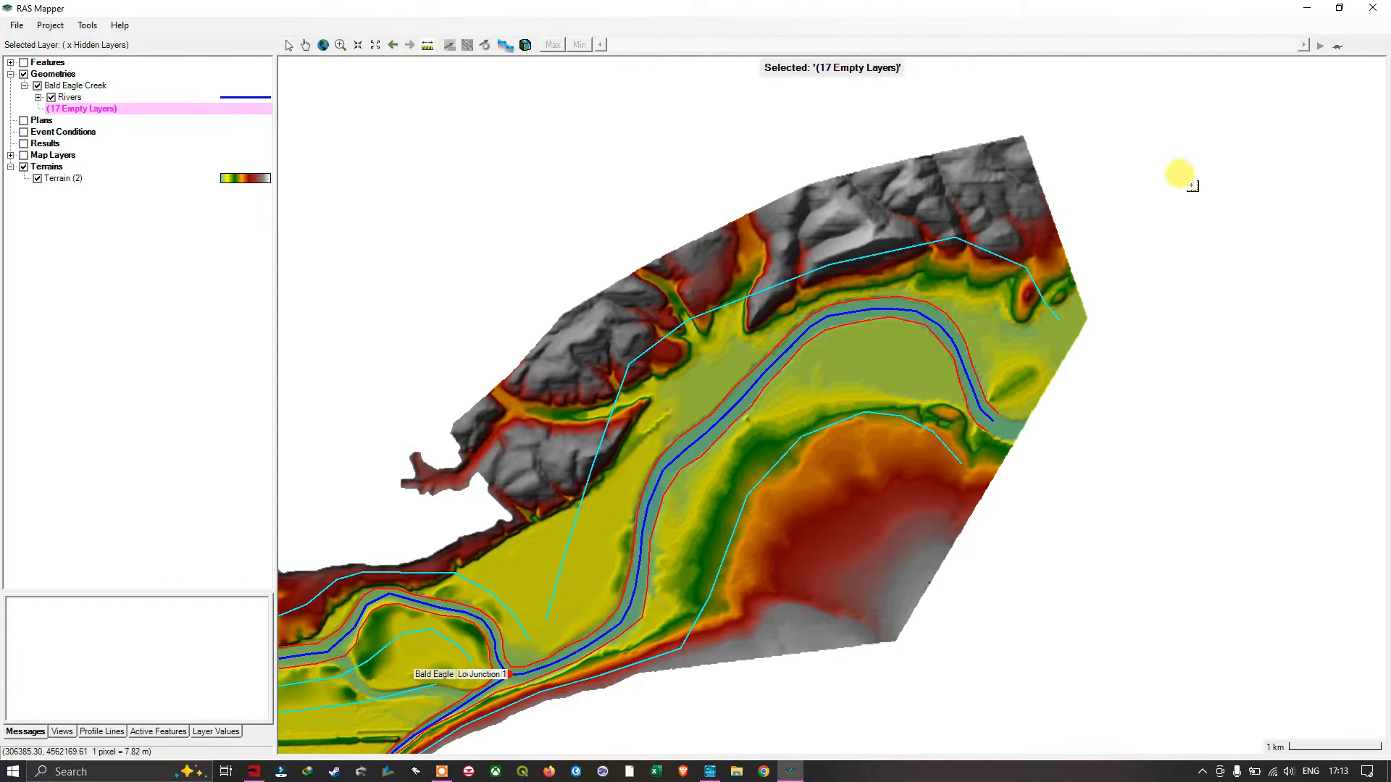
pyautogui.click(1150, 242)
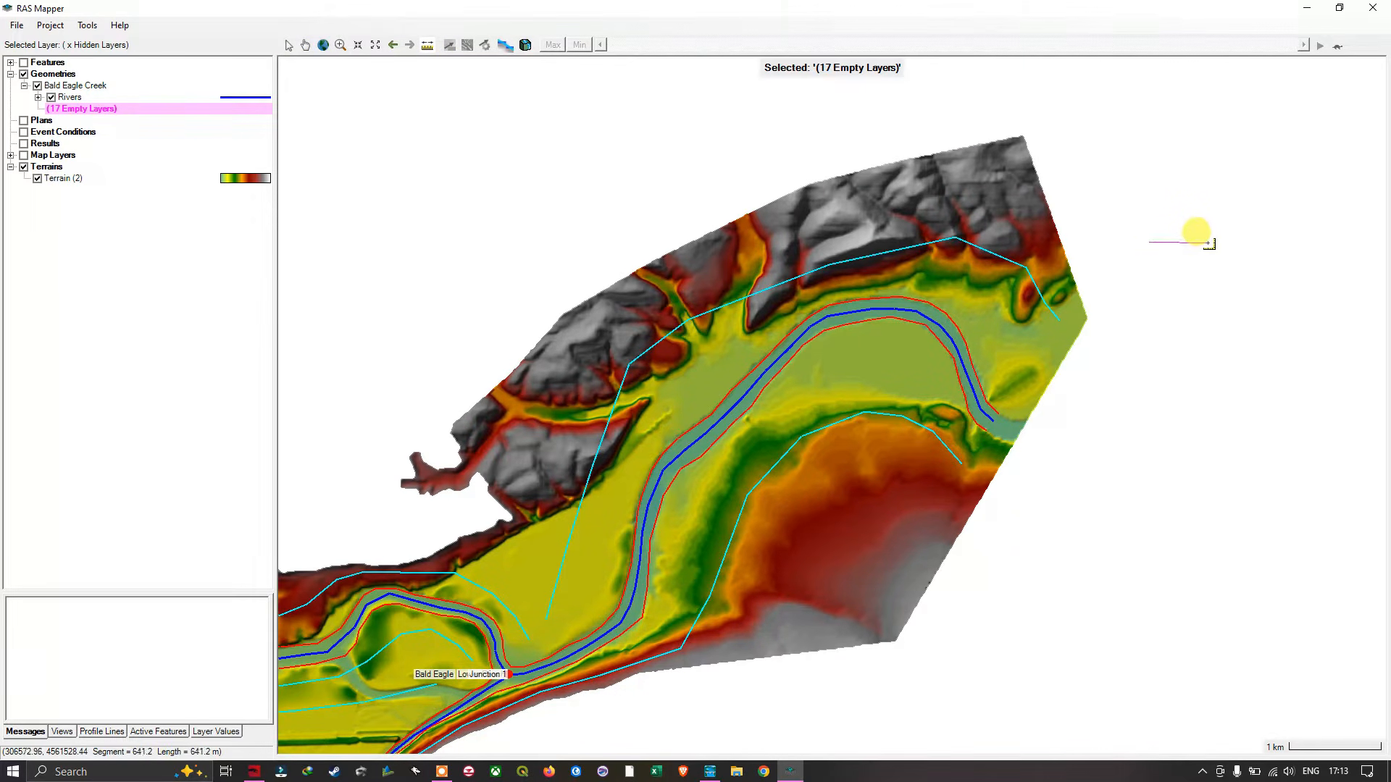
pyautogui.doubleClick(1197, 243)
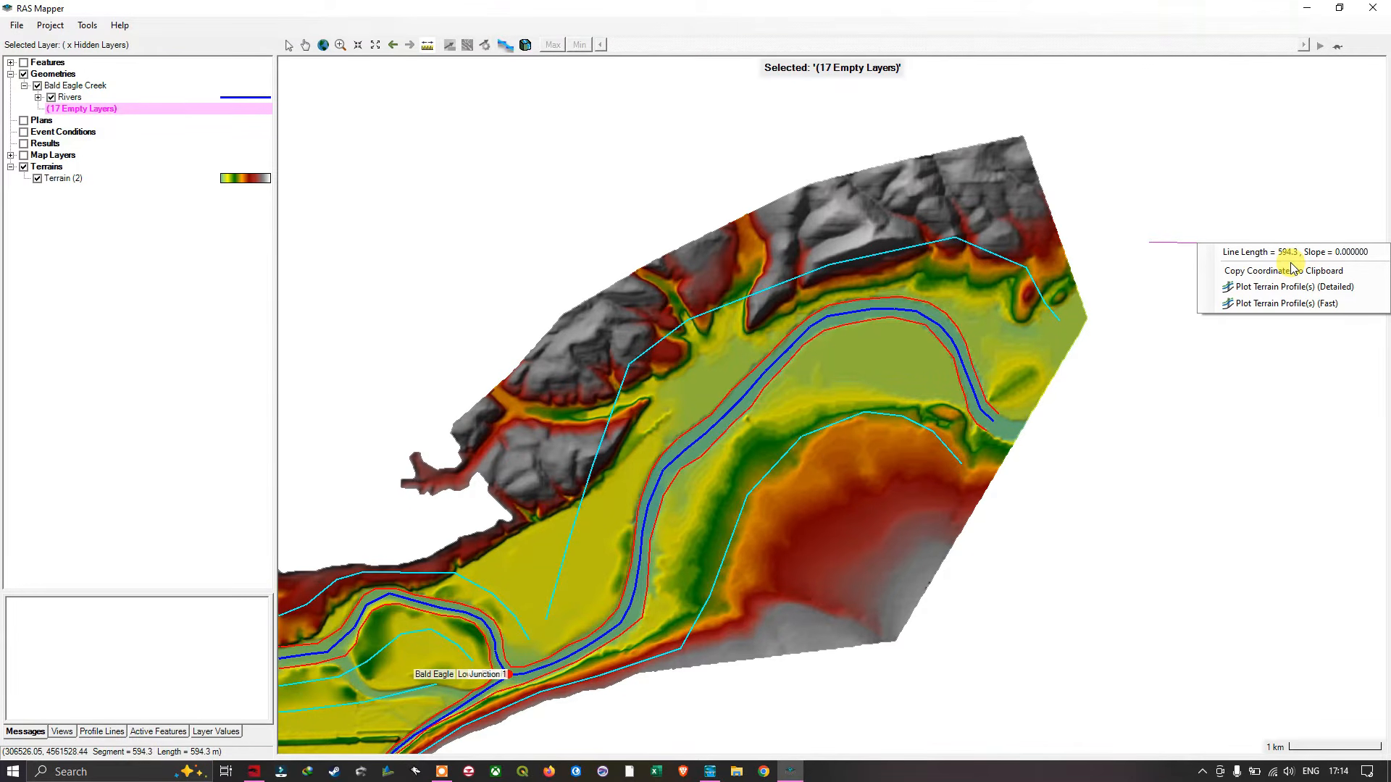
pyautogui.click(1221, 207)
pyautogui.doubleClick(1200, 286)
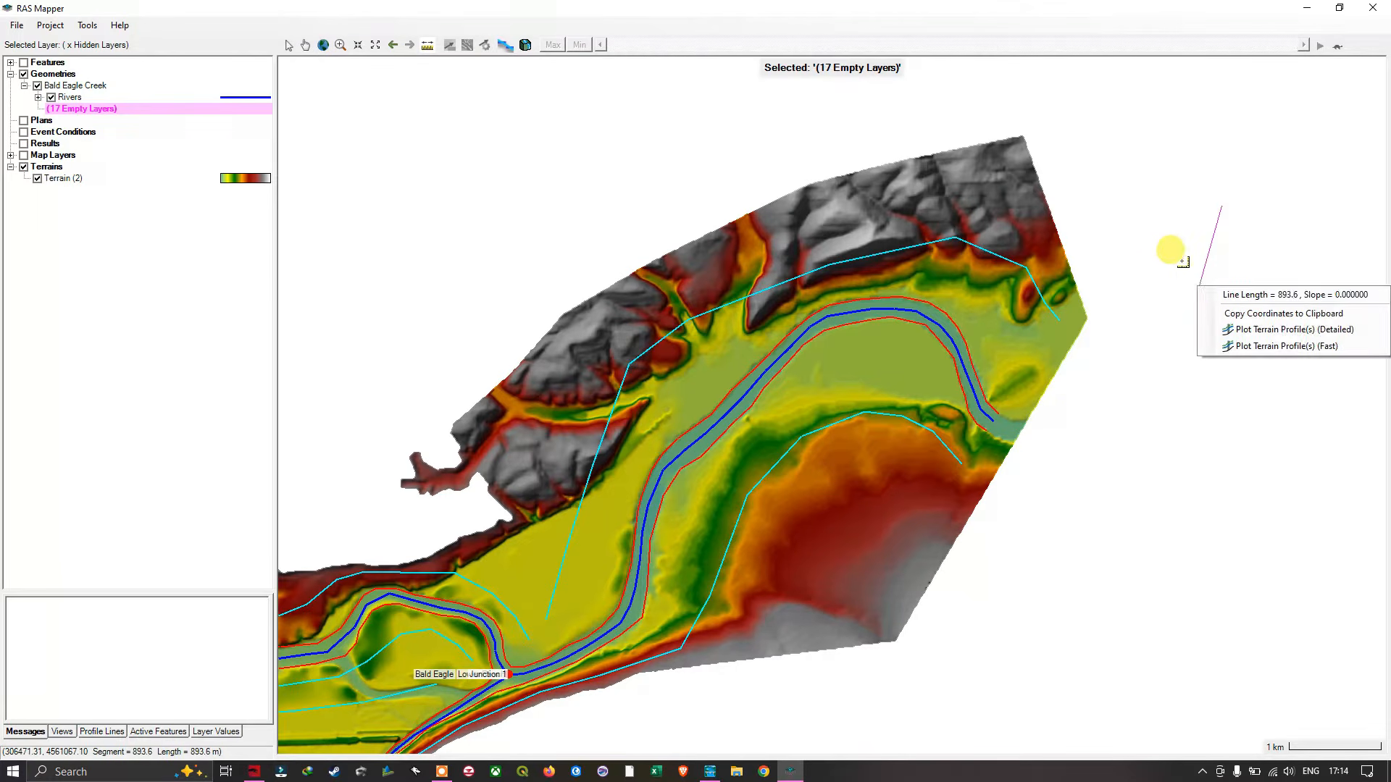
pyautogui.doubleClick(1182, 261)
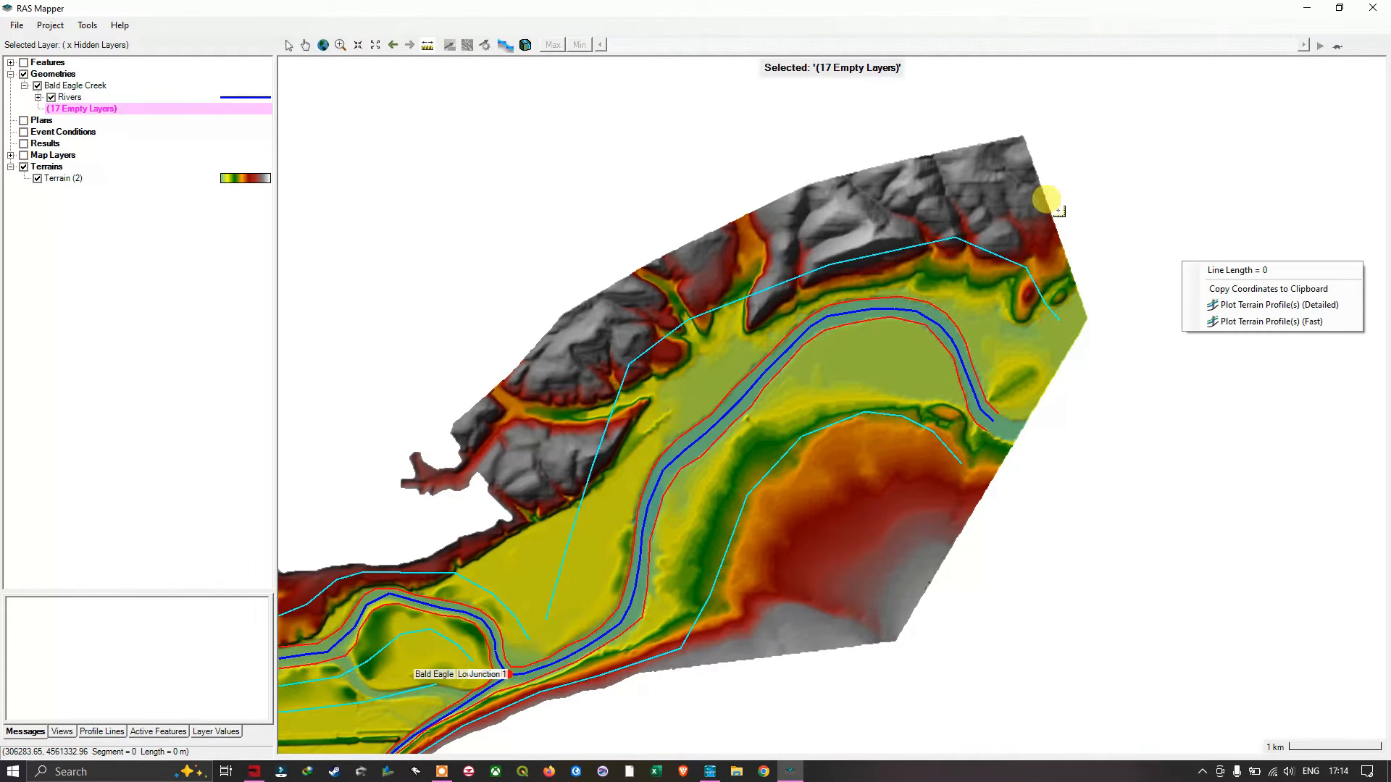
# - Measure a short stretch of the river centerline at the bend near the downstream end and clear the measurement
pyautogui.click(968, 327)
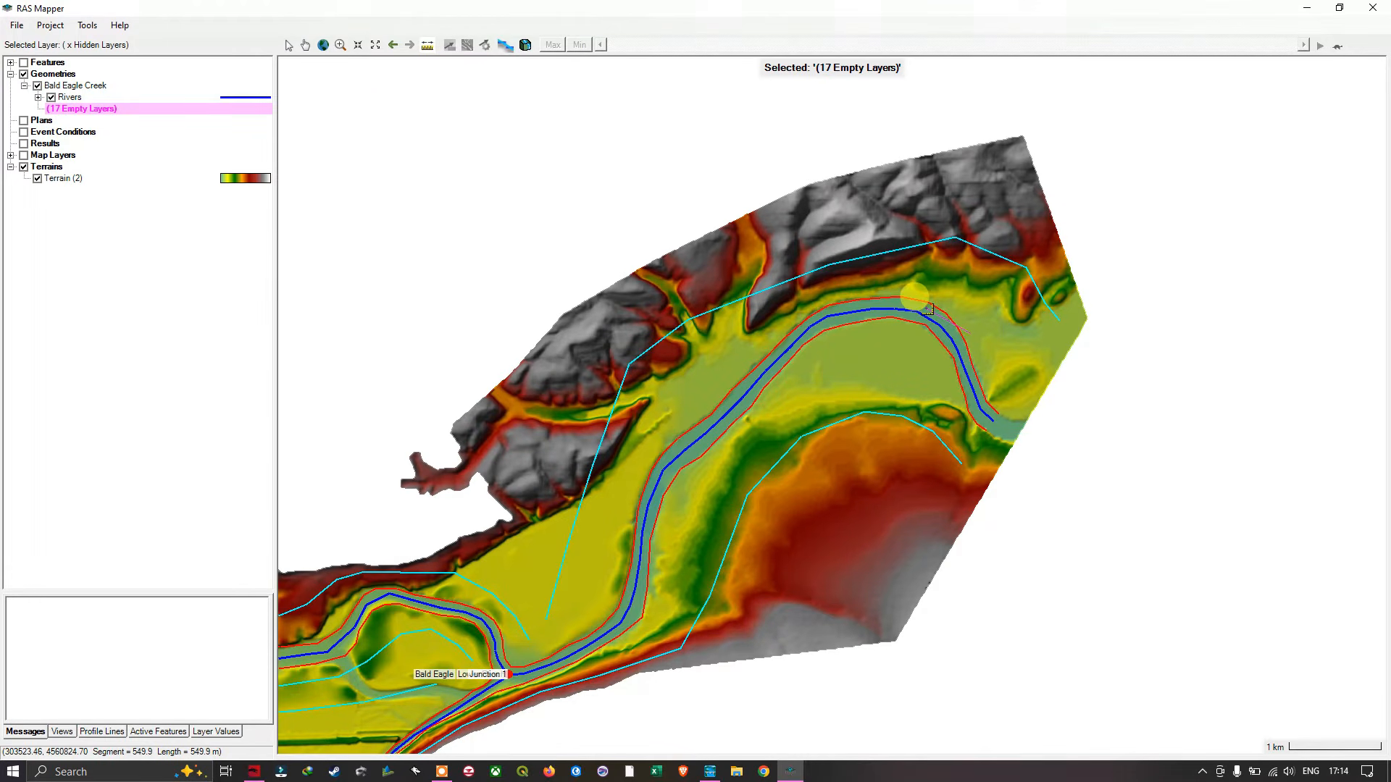
pyautogui.rightClick(927, 310)
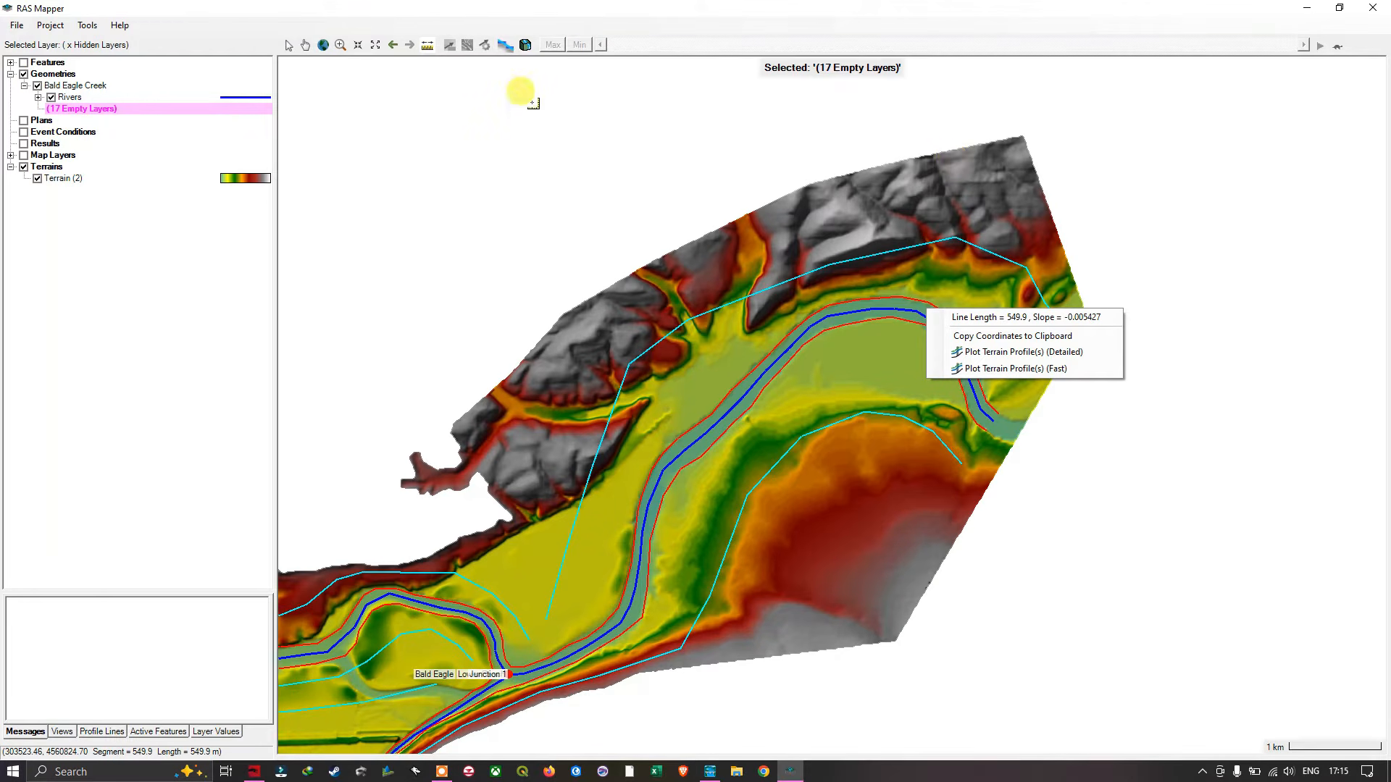
pyautogui.click(291, 46)
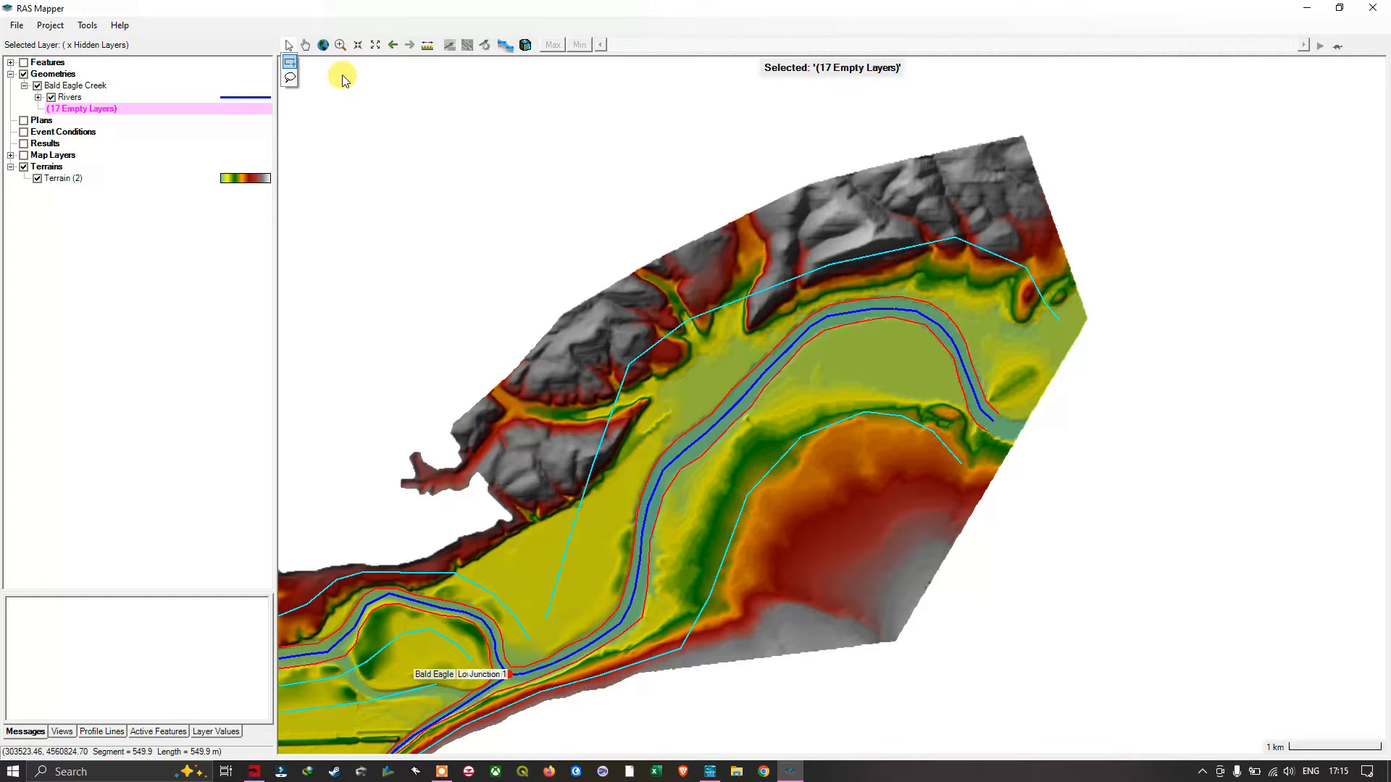
# - Measure a short horizontal line in the blank area just north of the terrain
pyautogui.click(427, 46)
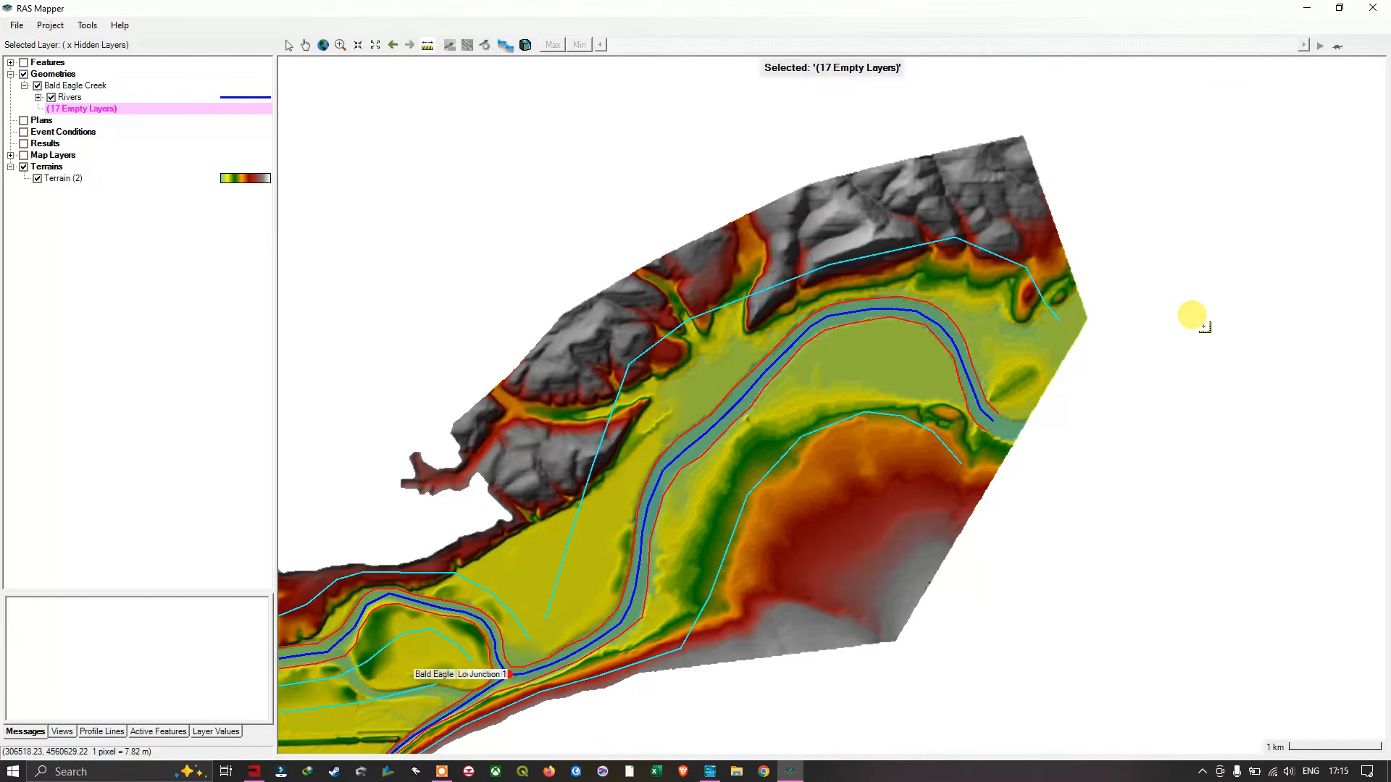
pyautogui.click(899, 123)
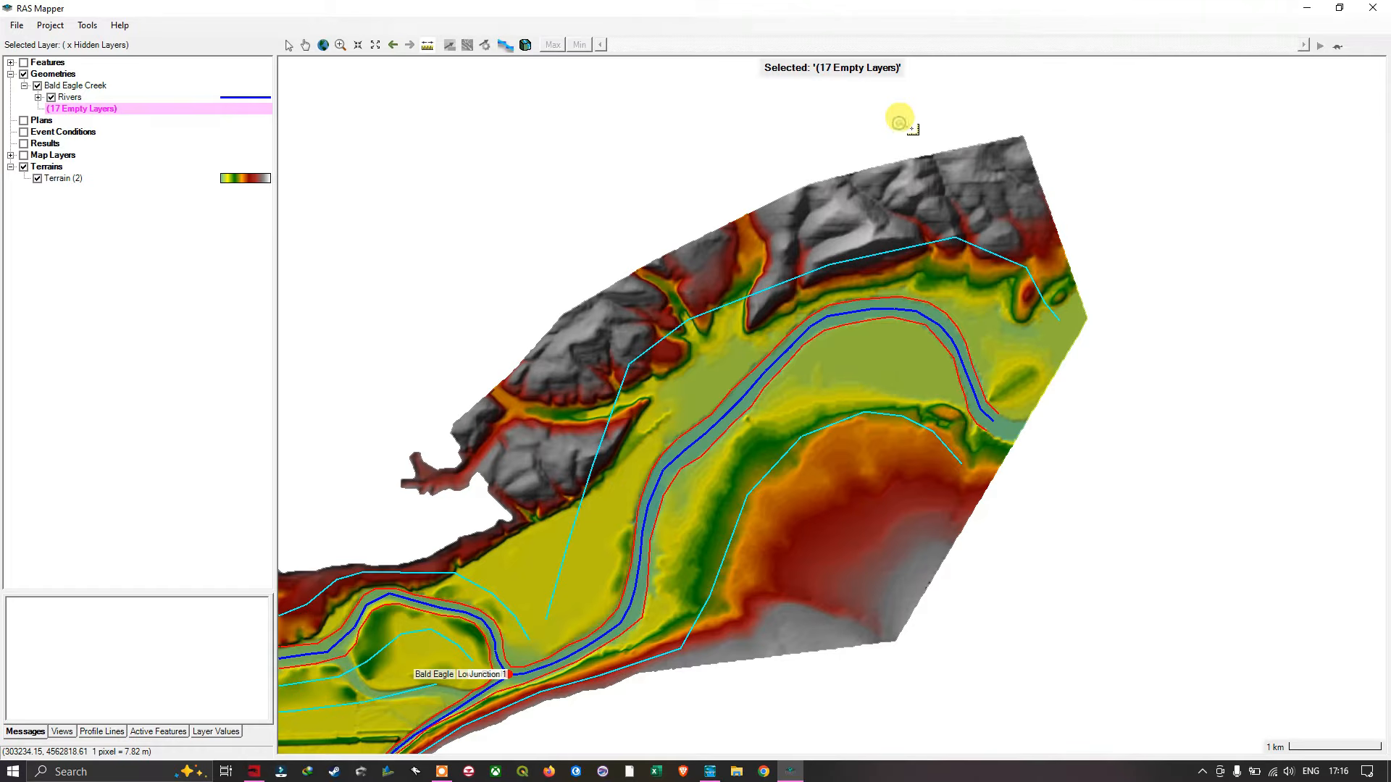
pyautogui.doubleClick(949, 122)
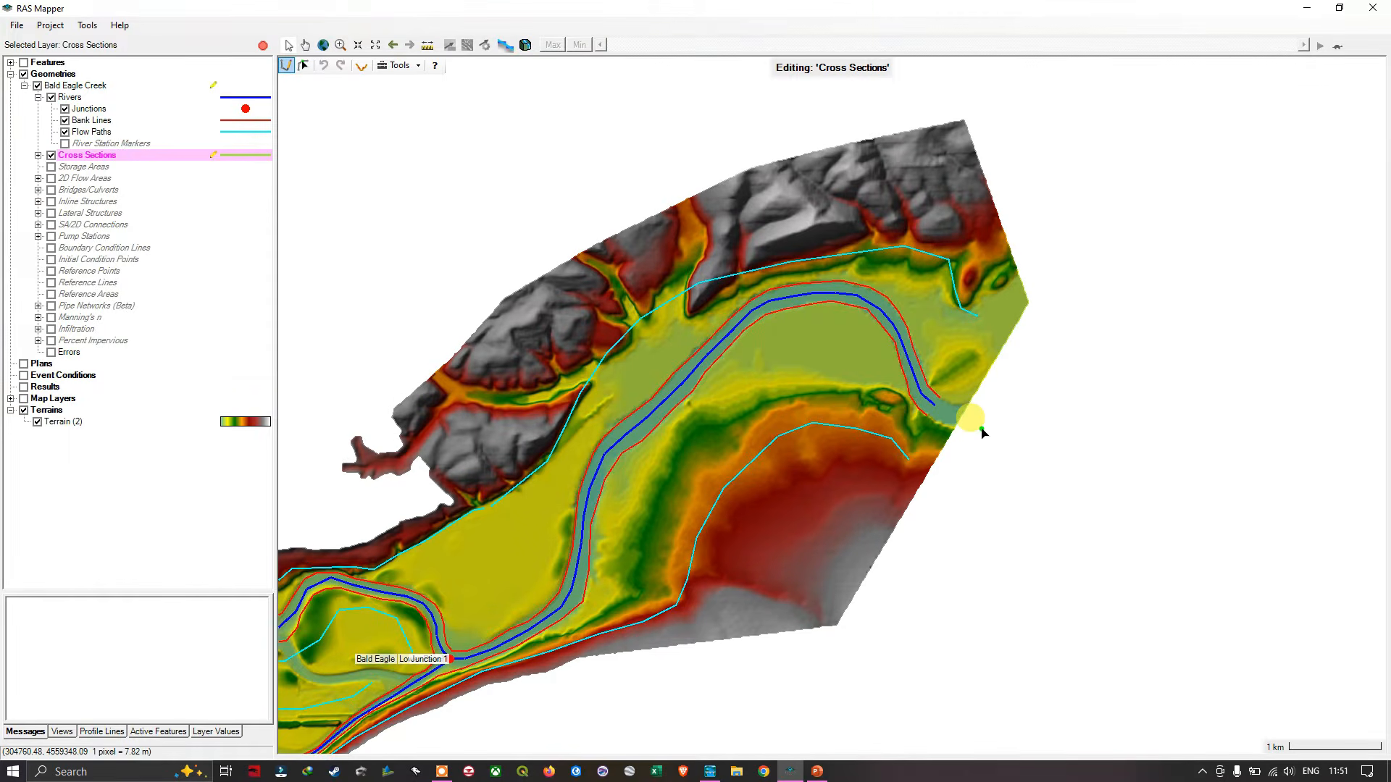
# - Draw three straight cross sections from south to north across the lower reach, working upstream from its outlet at about stations 156, 614 and 1398
pyautogui.click(894, 459)
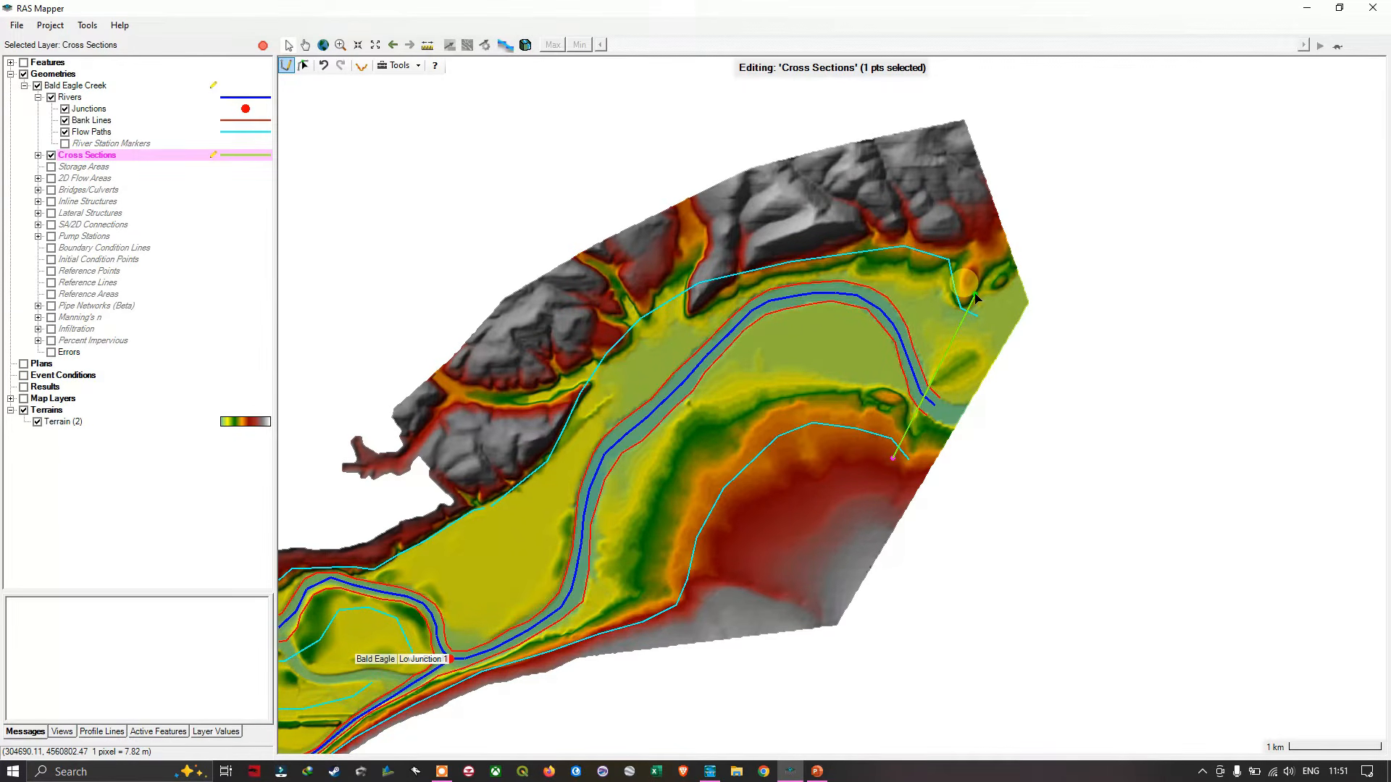
pyautogui.doubleClick(998, 250)
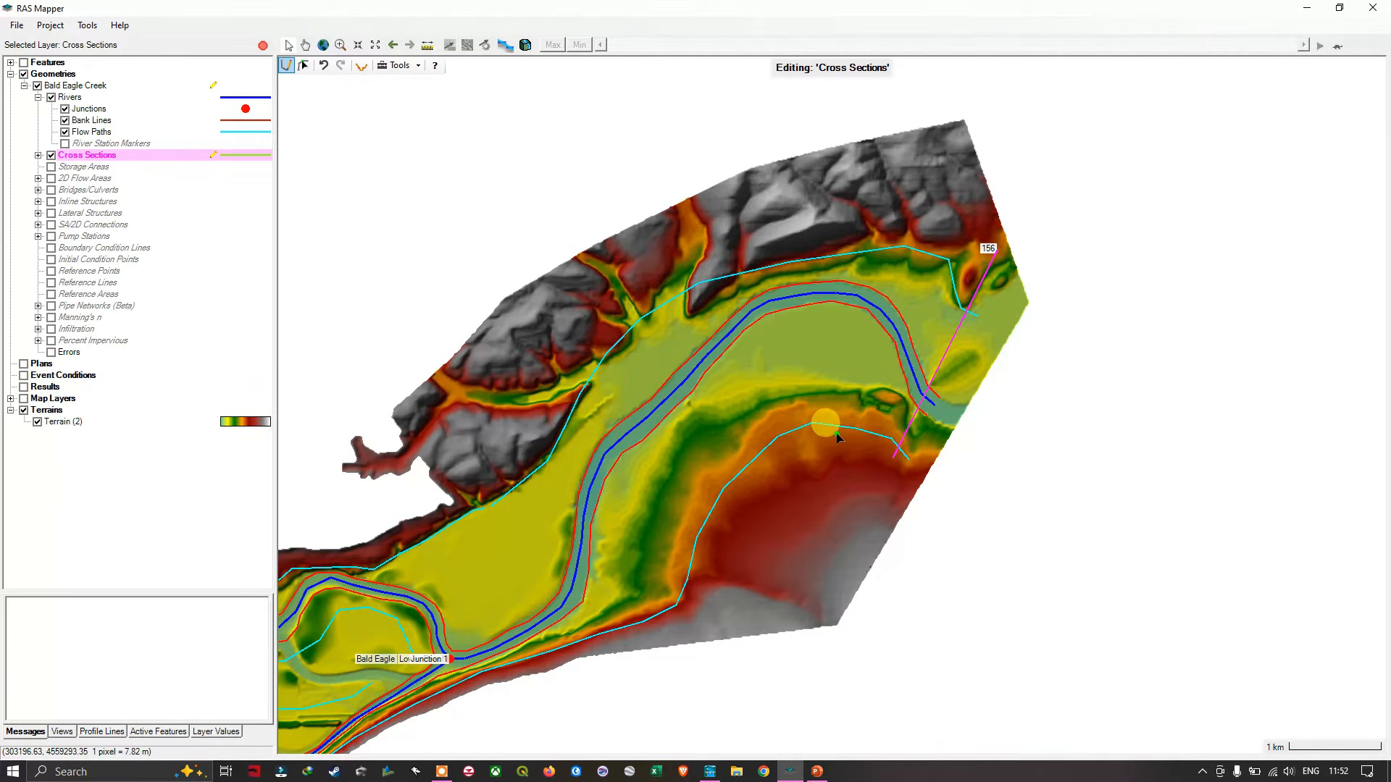
pyautogui.moveTo(836, 435); pyautogui.dragTo(968, 299)
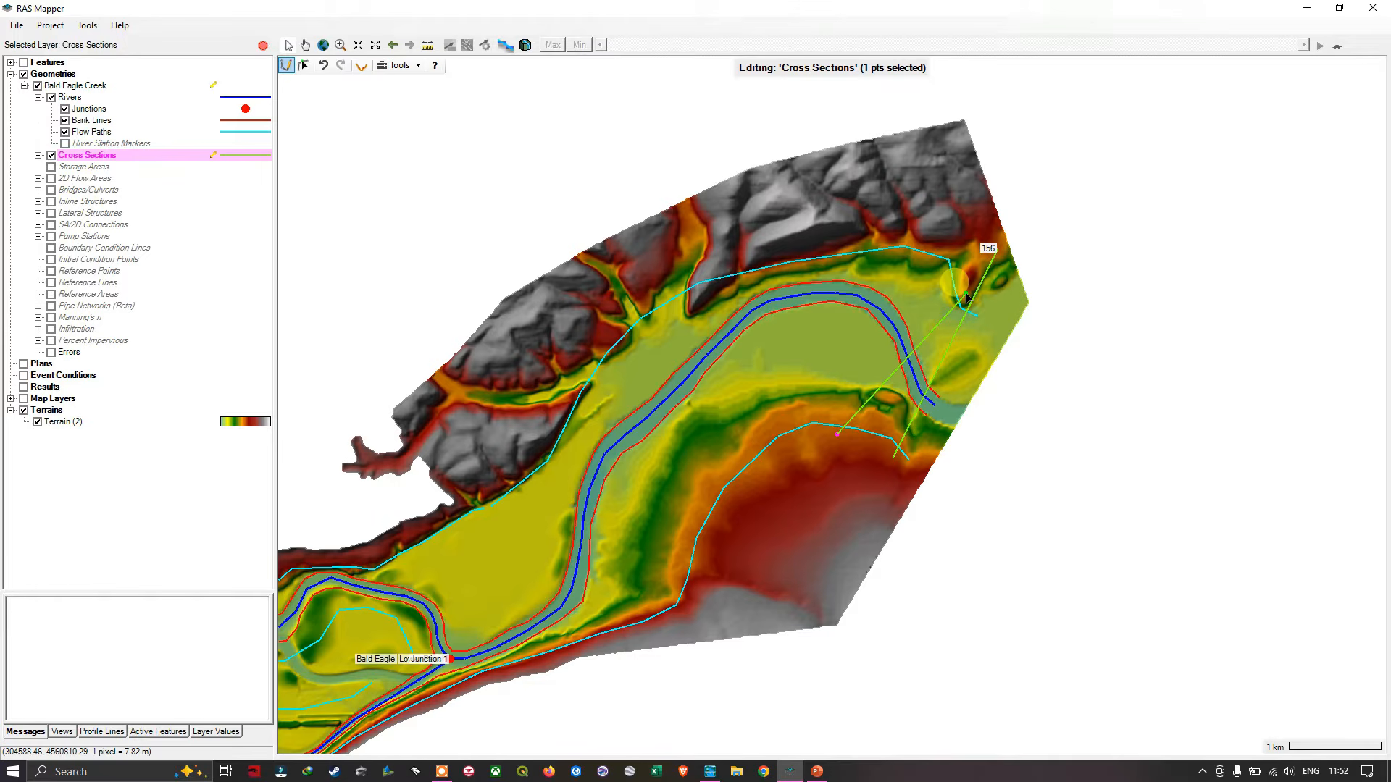
pyautogui.doubleClick(964, 295)
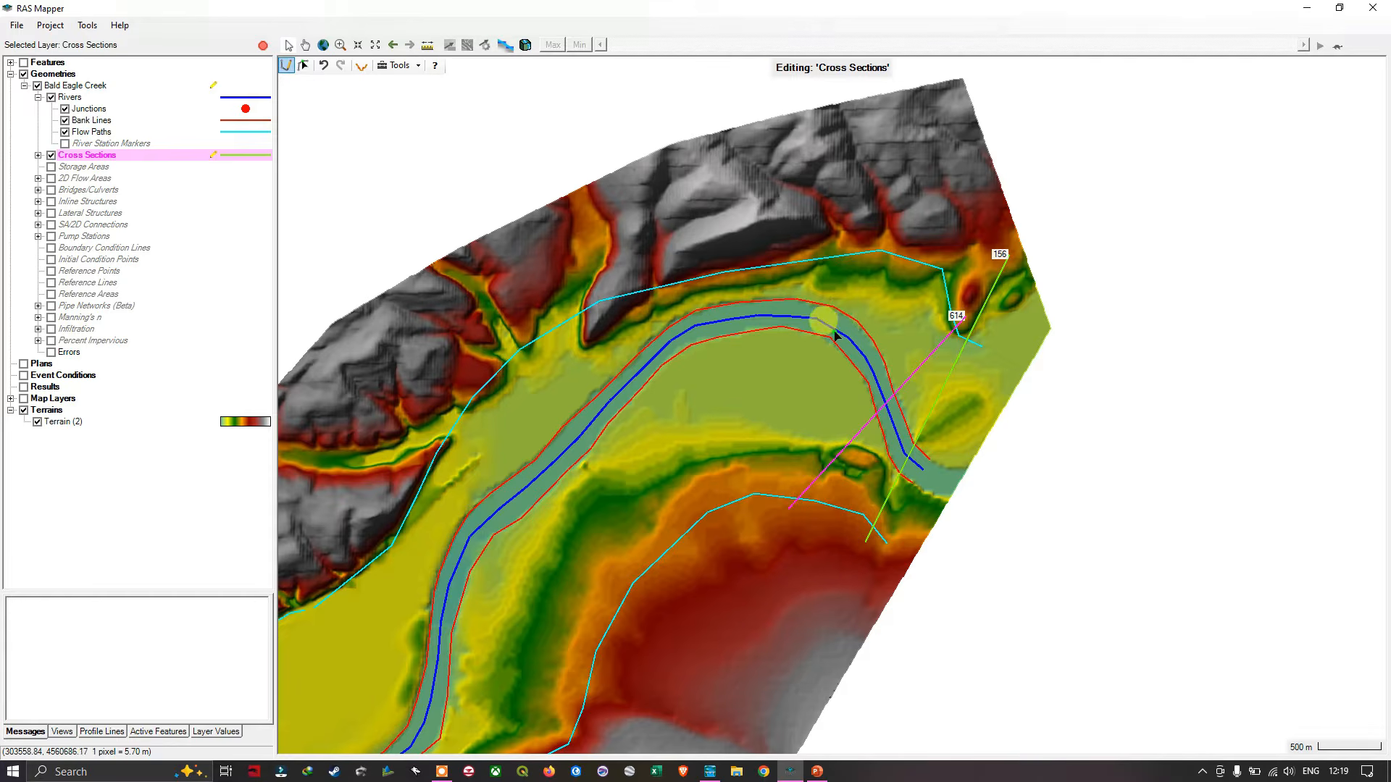
pyautogui.click(722, 518)
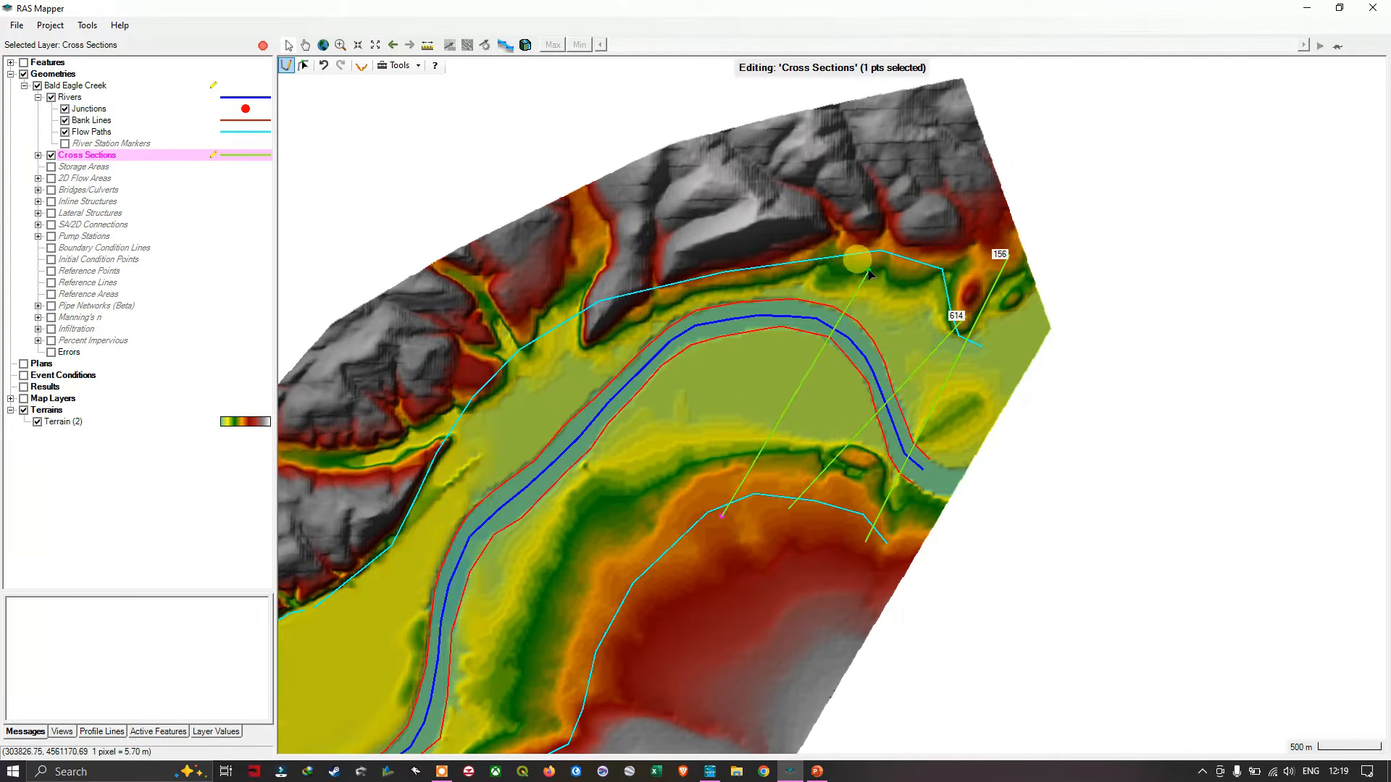
pyautogui.doubleClick(886, 223)
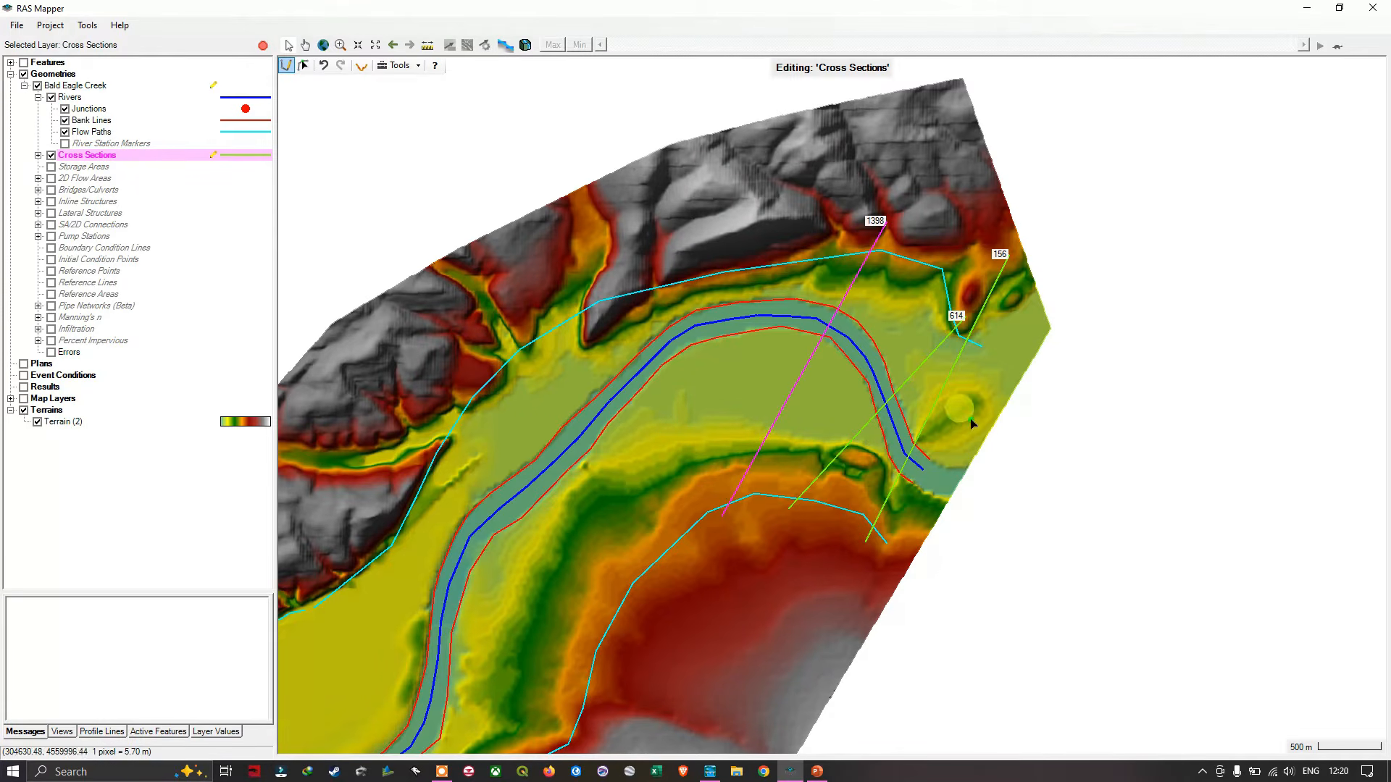
# - Draw two straight cross sections from south to north over the crest of the river bend at about stations 1919 and 2419
pyautogui.click(697, 534)
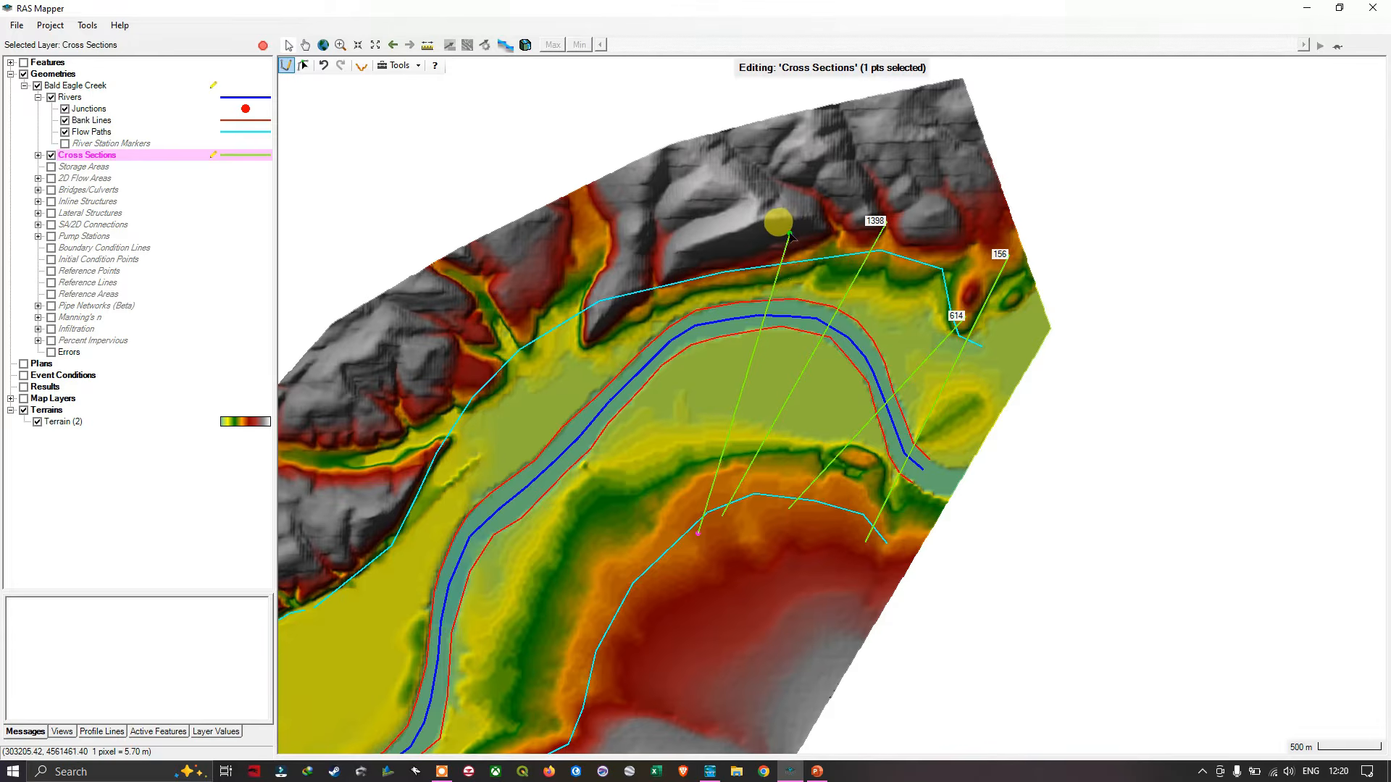
pyautogui.doubleClick(789, 235)
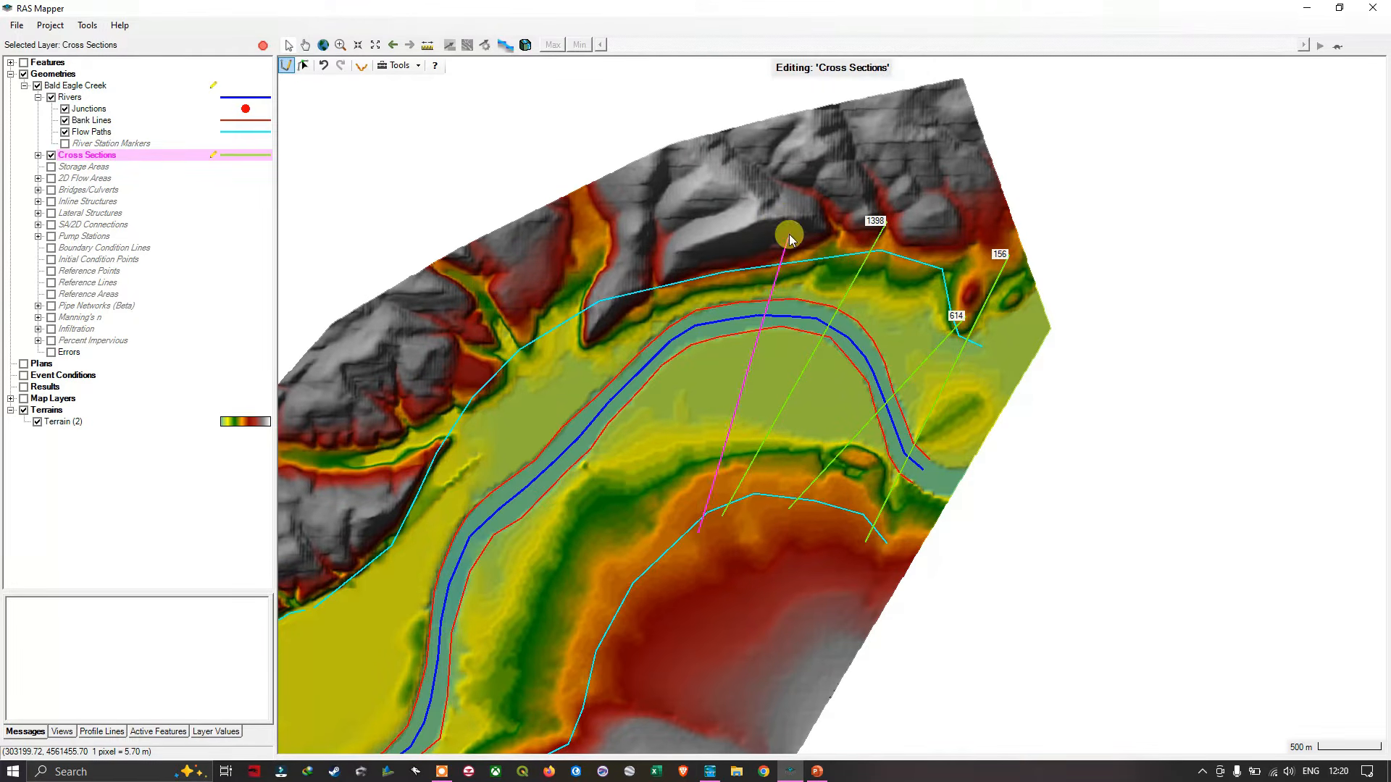
pyautogui.moveTo(788, 578); pyautogui.dragTo(1044, 487)
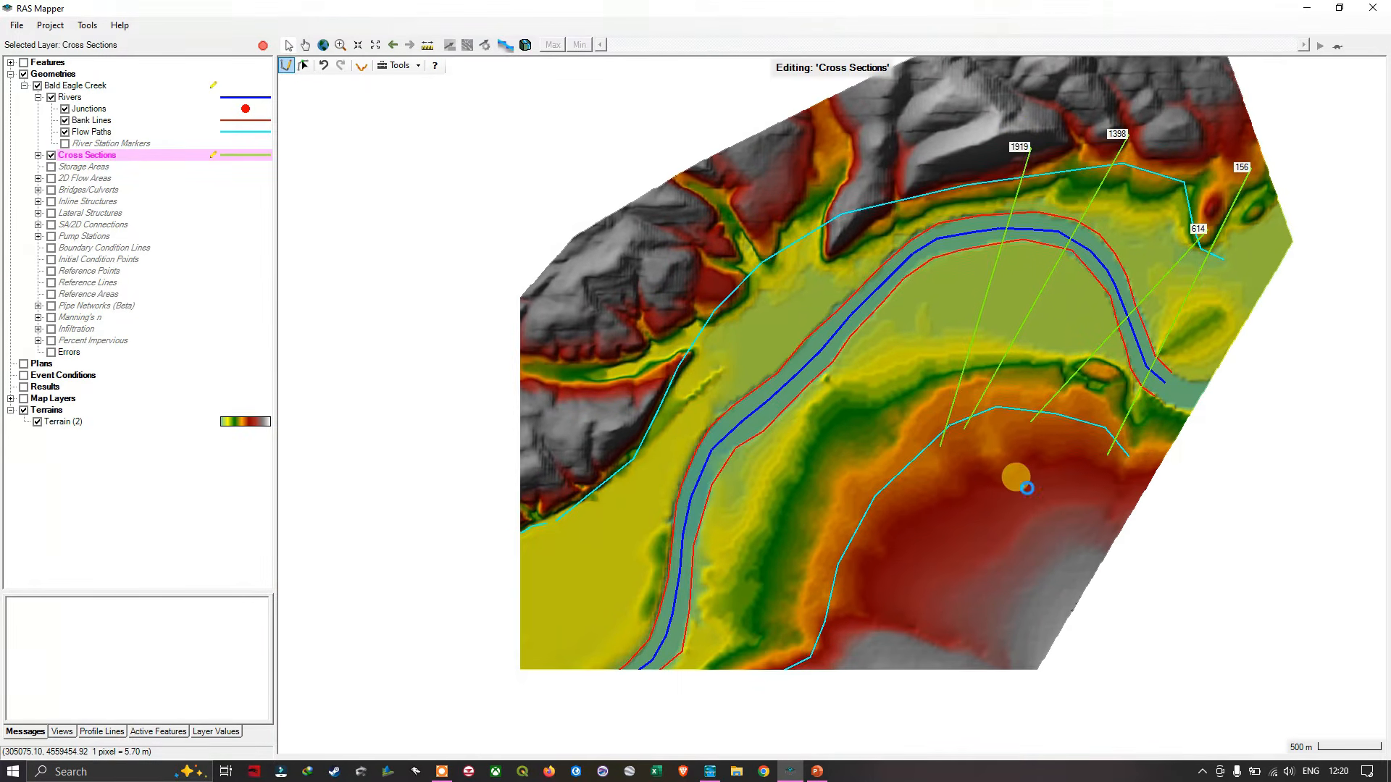
pyautogui.click(930, 454)
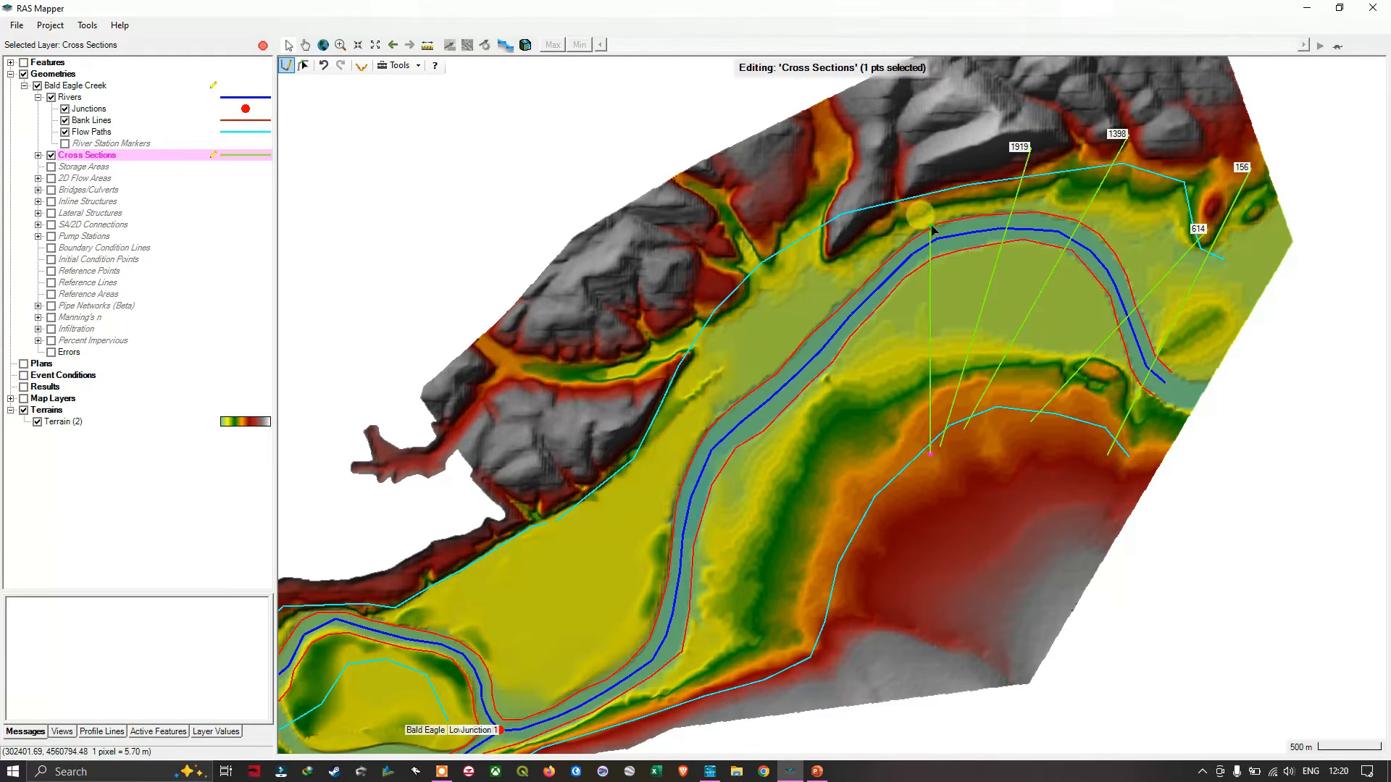
pyautogui.doubleClick(949, 144)
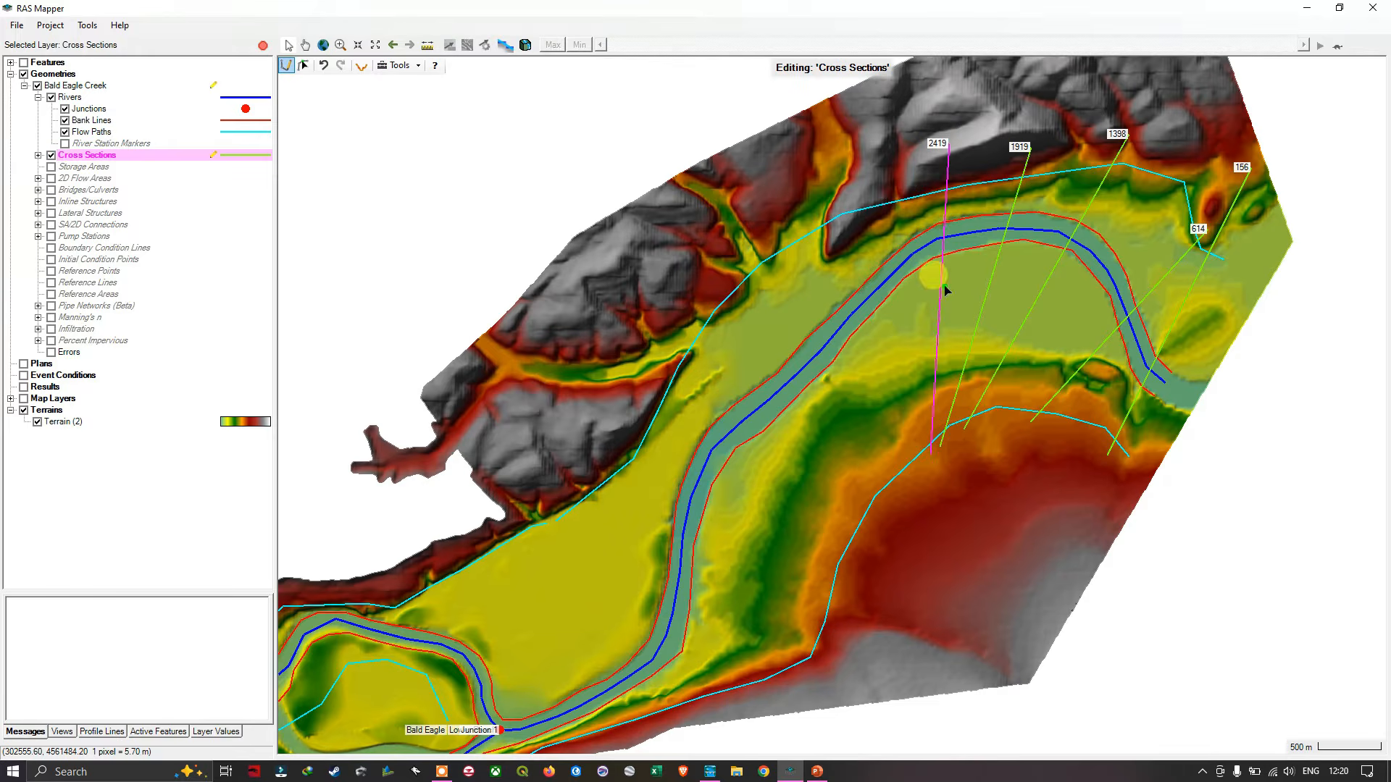
# - Draw four straight cross sections from the southern high ground across the reach upstream of the bend at about stations 2708, 3631, 3941 and 4309
pyautogui.scroll(1, 819, 379)
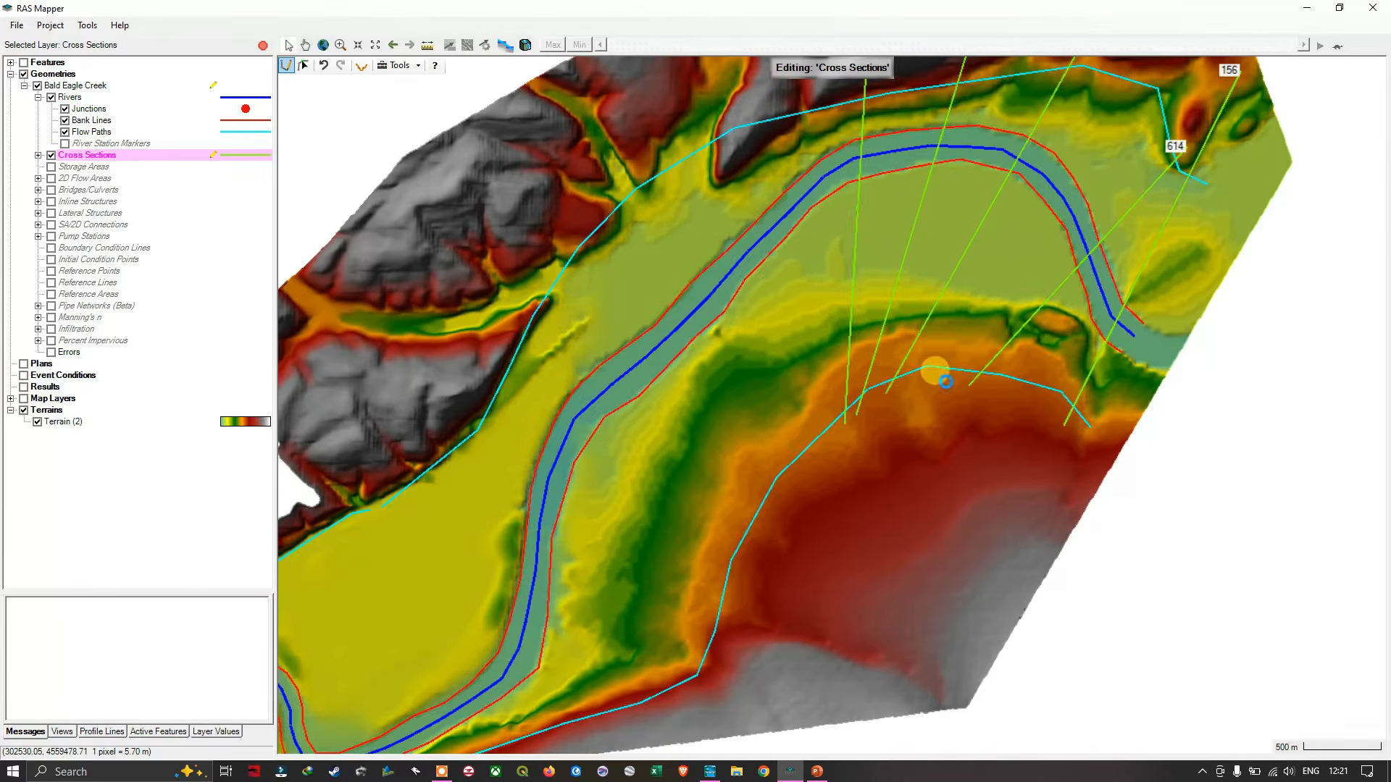
pyautogui.moveTo(916, 422); pyautogui.dragTo(1029, 552)
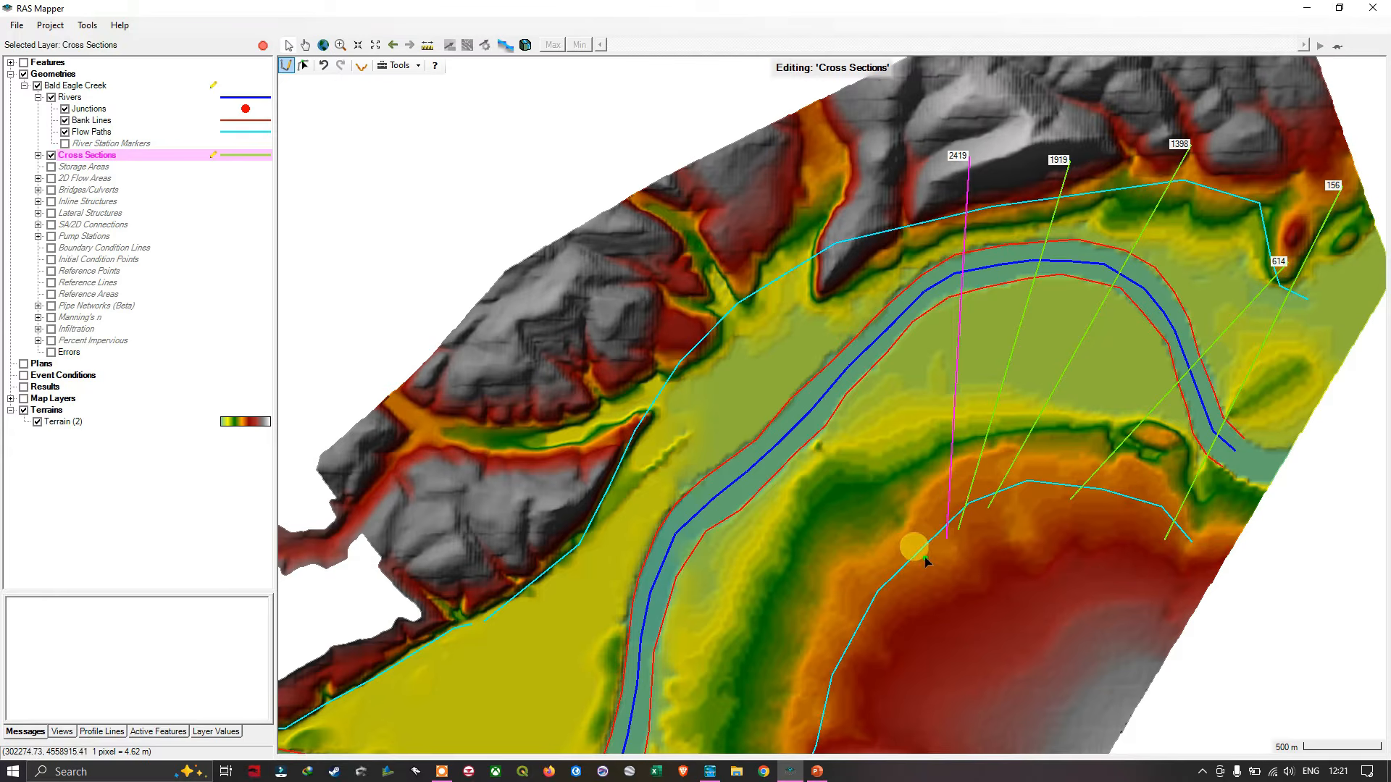
pyautogui.click(927, 558)
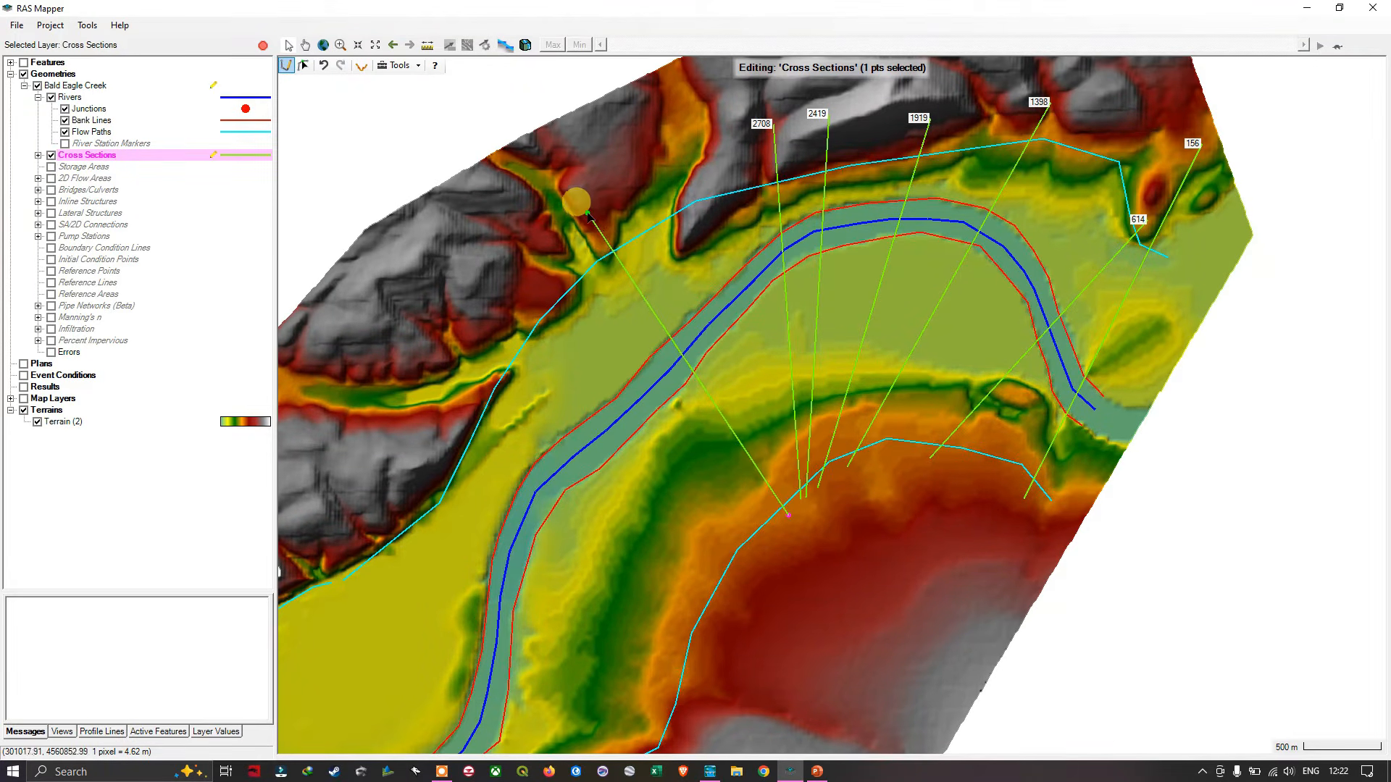
pyautogui.doubleClick(586, 213)
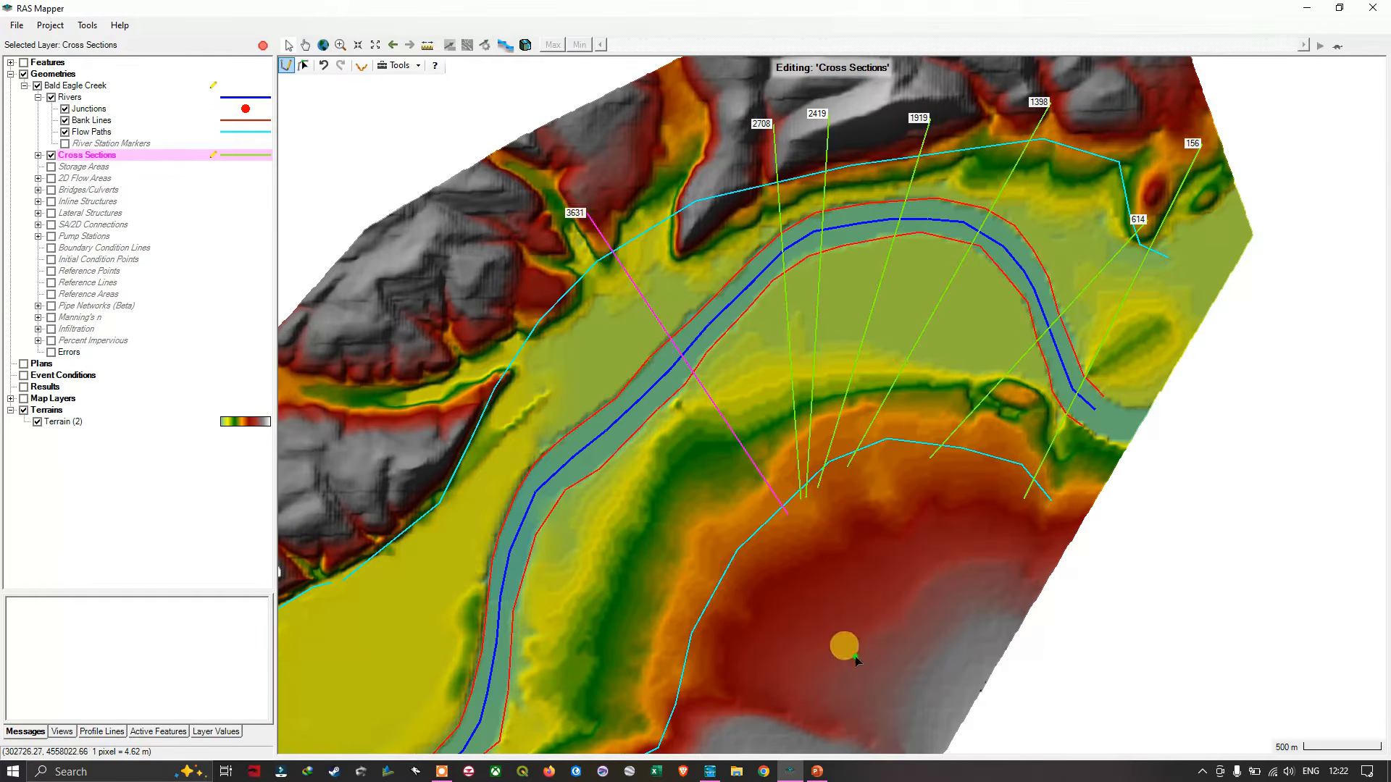
pyautogui.click(765, 538)
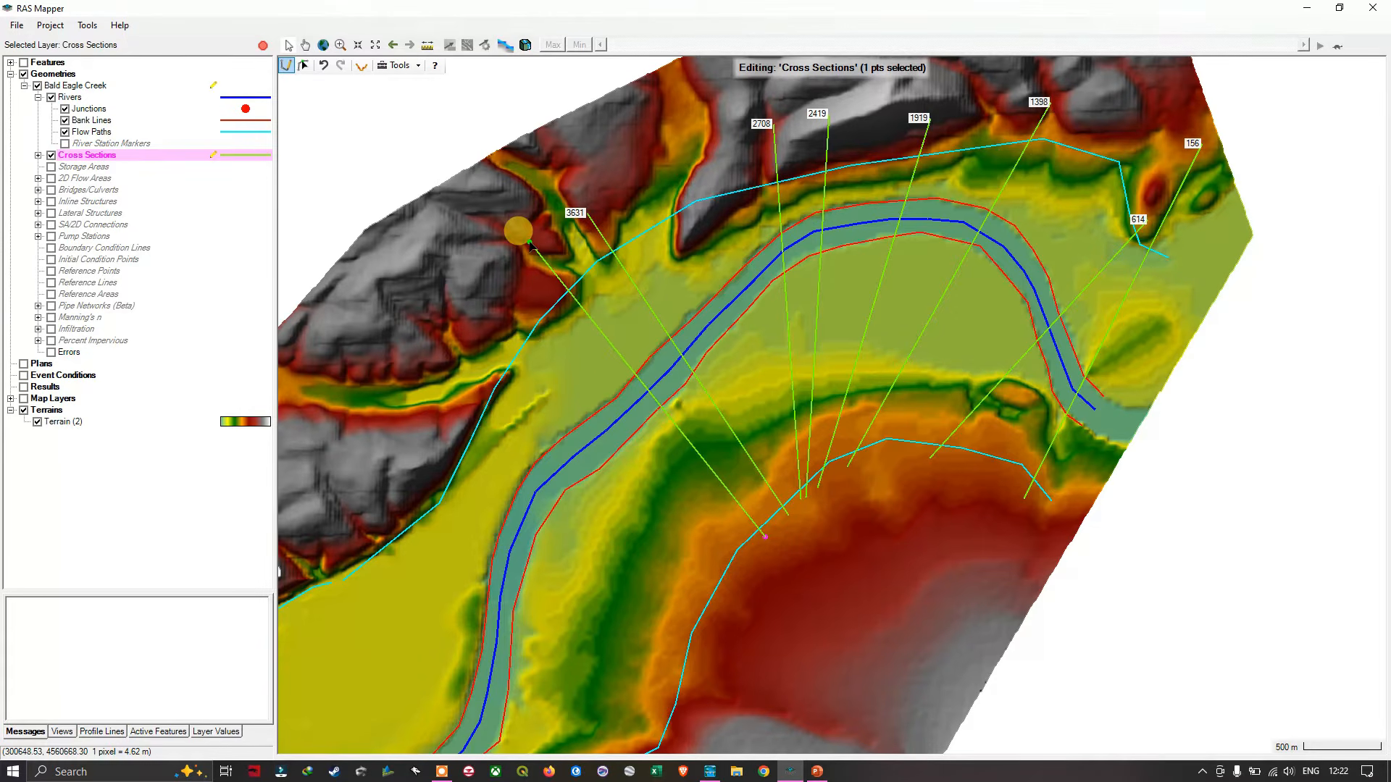
pyautogui.doubleClick(528, 239)
pyautogui.click(985, 461)
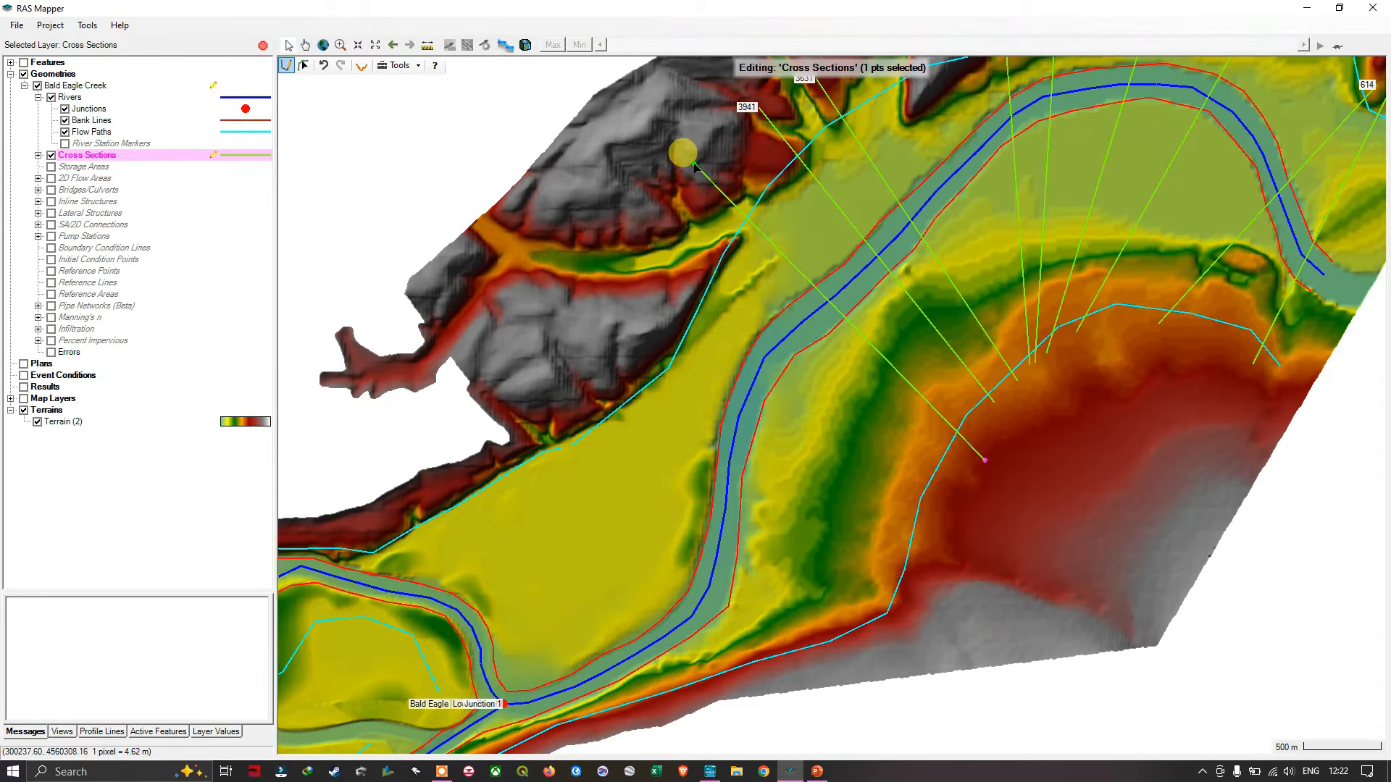
pyautogui.moveTo(694, 166); pyautogui.dragTo(700, 151)
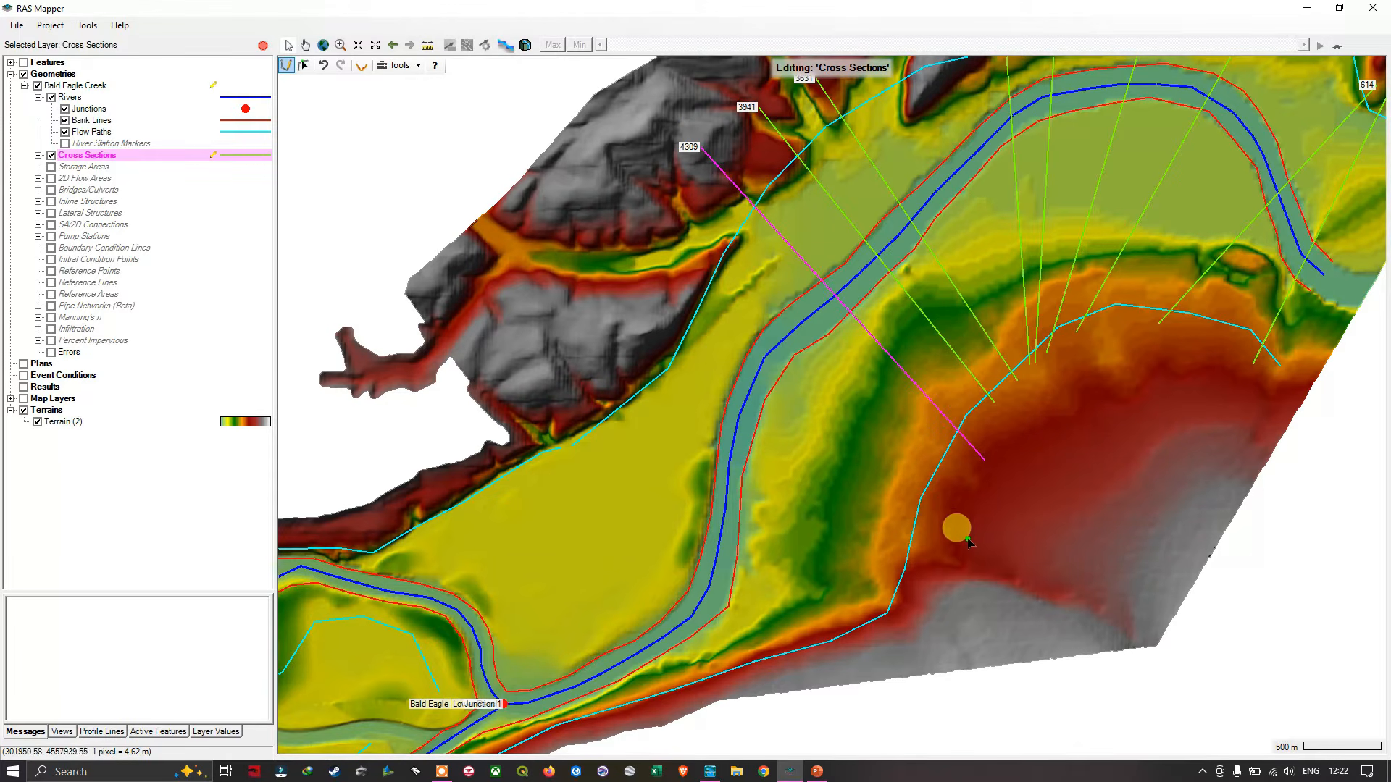
# - Draw four more straight cross sections, continuing upstream from southeast to northwest at about stations 4742, 5119, 5282 and 5824
pyautogui.click(972, 541)
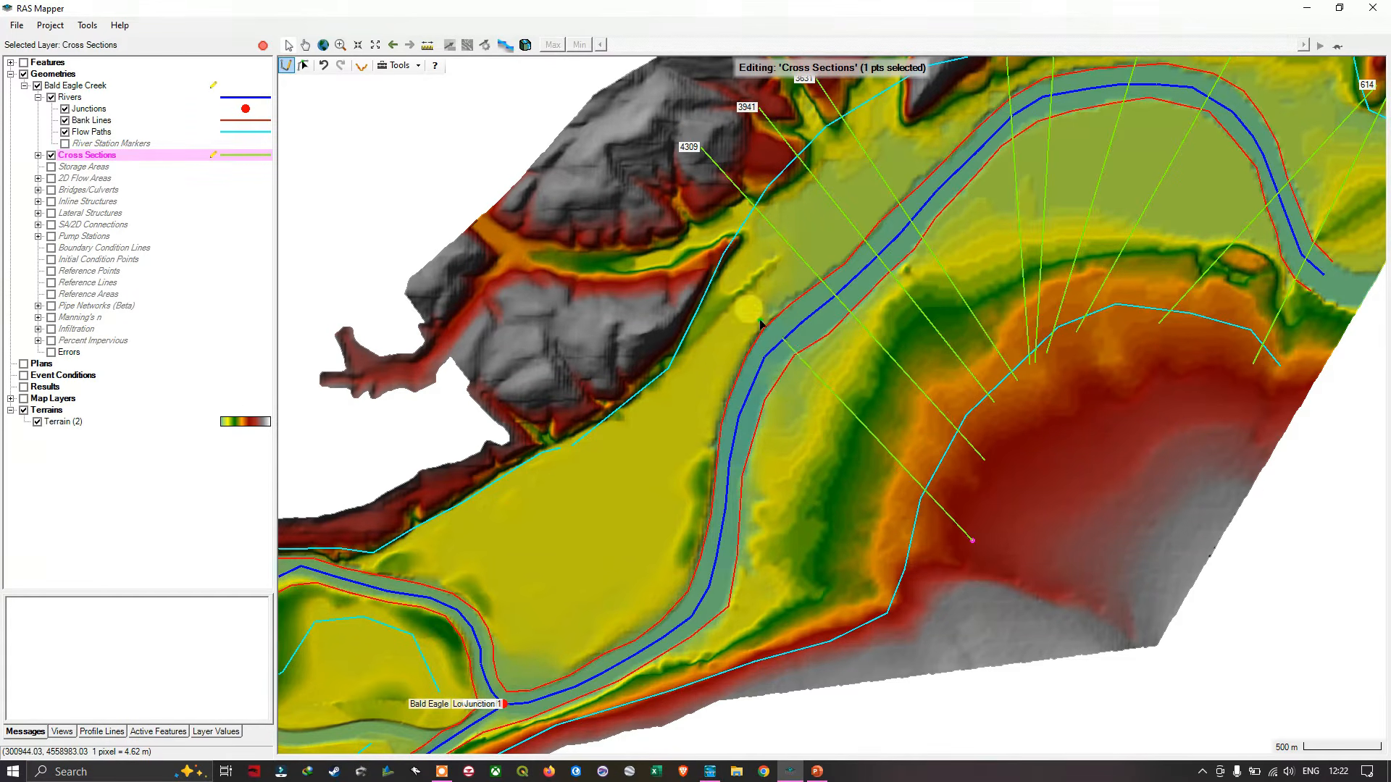
pyautogui.doubleClick(637, 187)
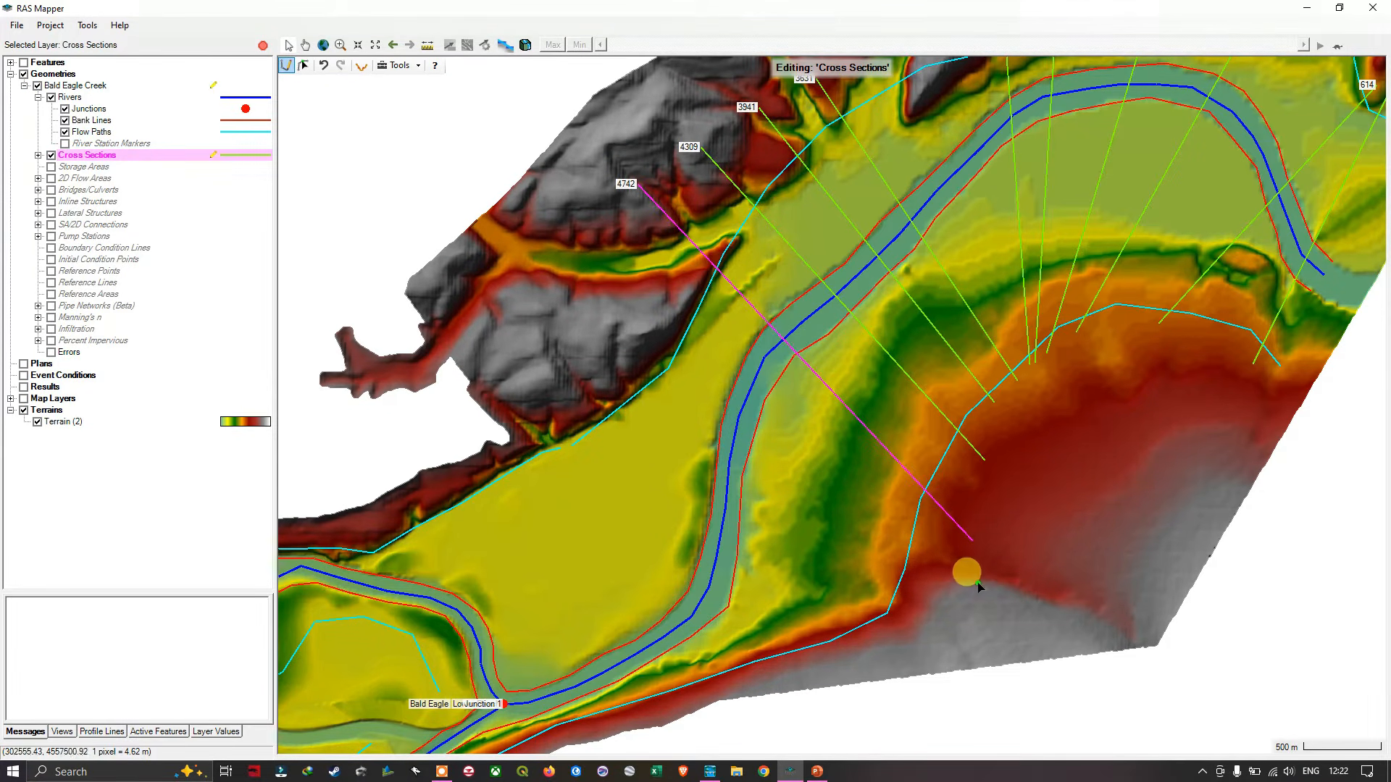
pyautogui.click(940, 564)
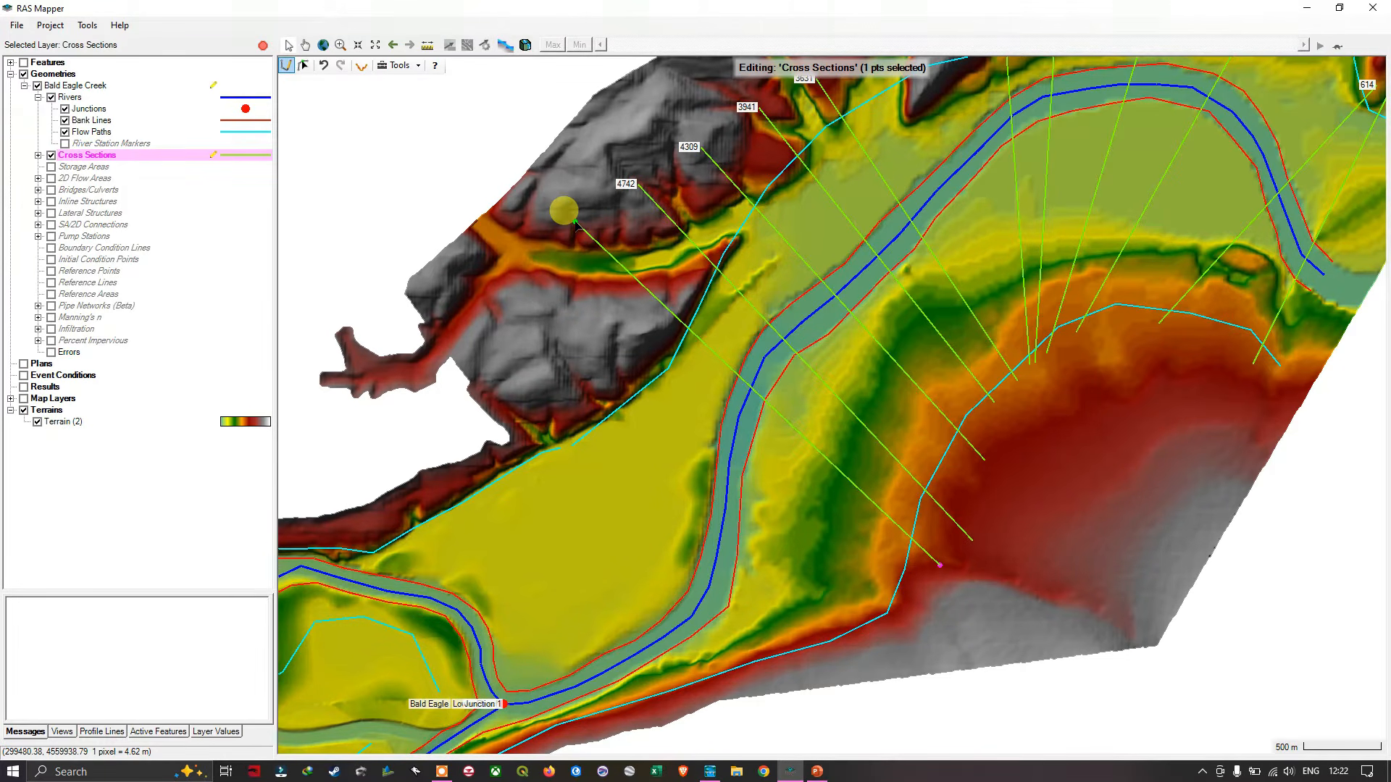
pyautogui.doubleClick(574, 221)
pyautogui.click(920, 565)
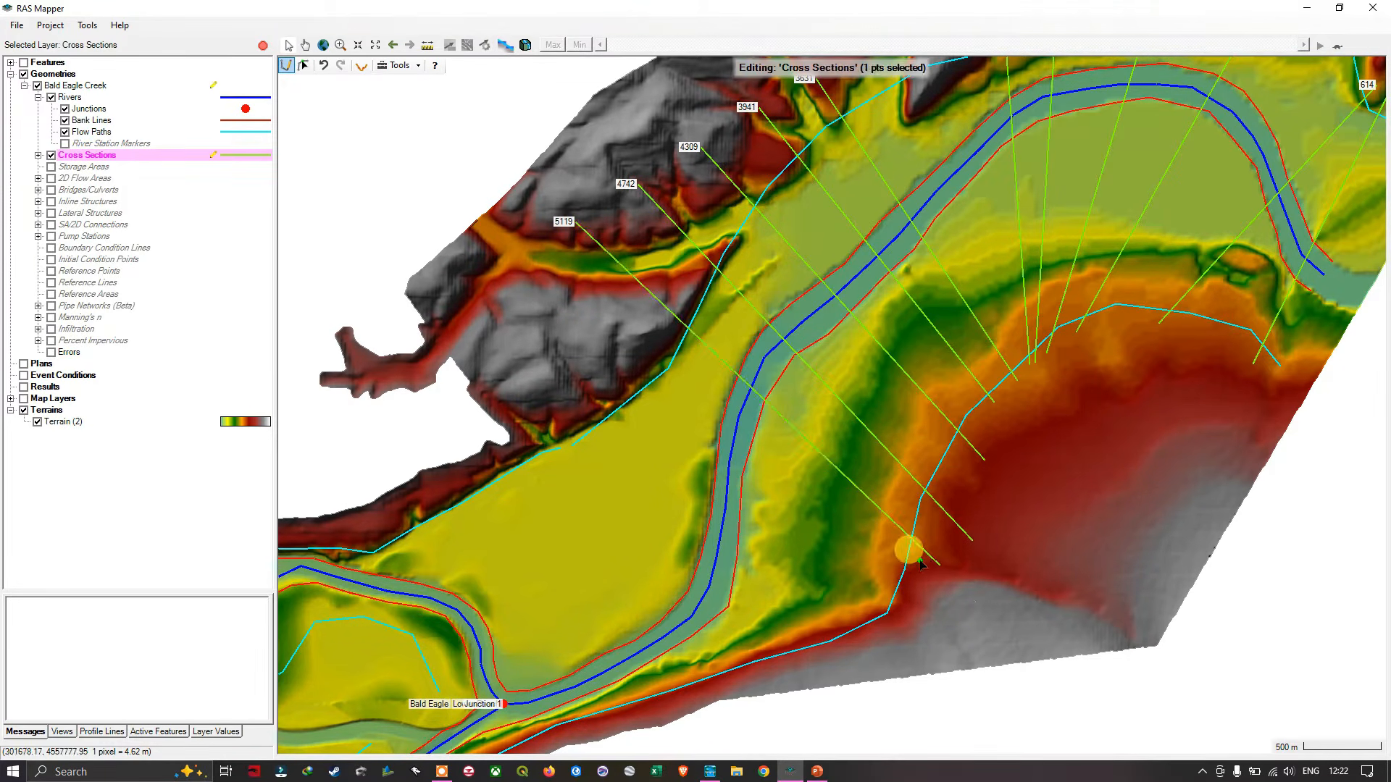
pyautogui.doubleClick(536, 239)
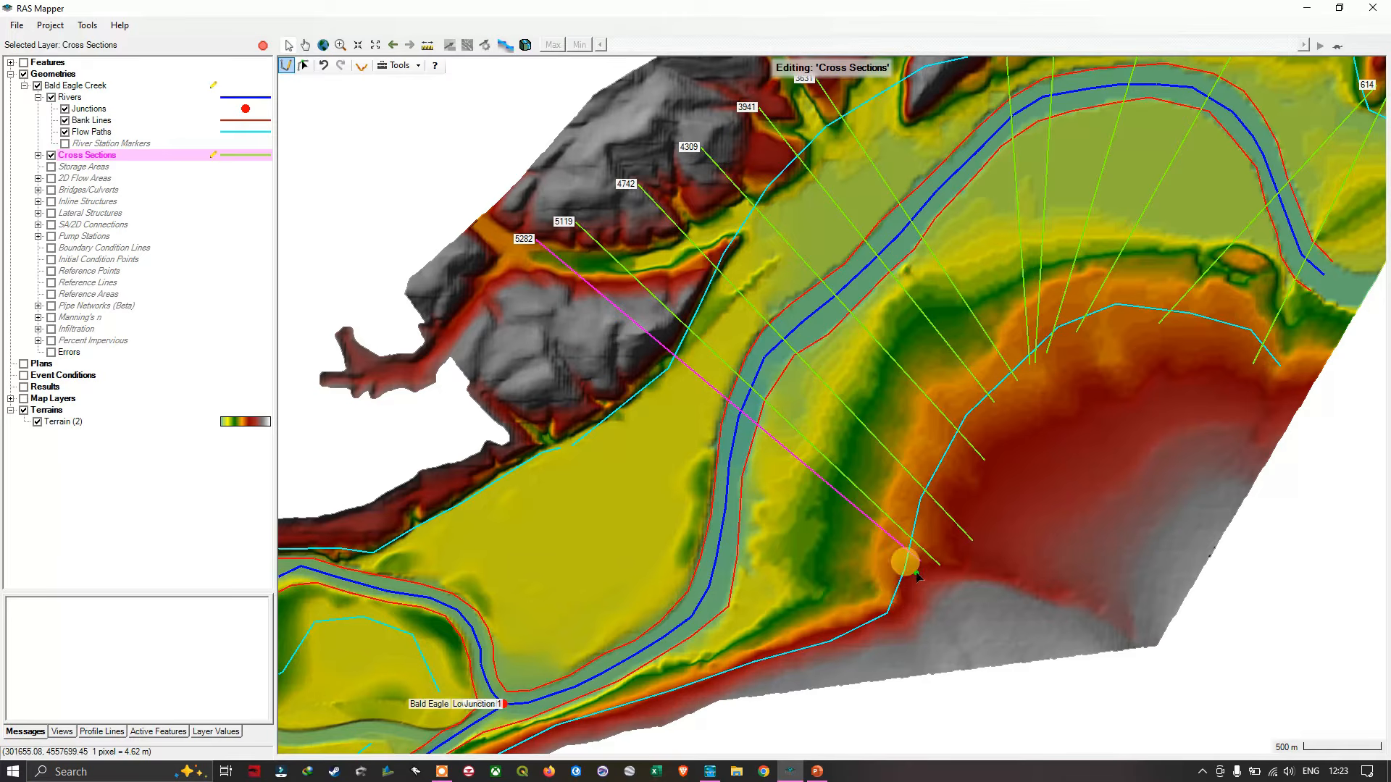
pyautogui.moveTo(917, 576); pyautogui.dragTo(532, 414)
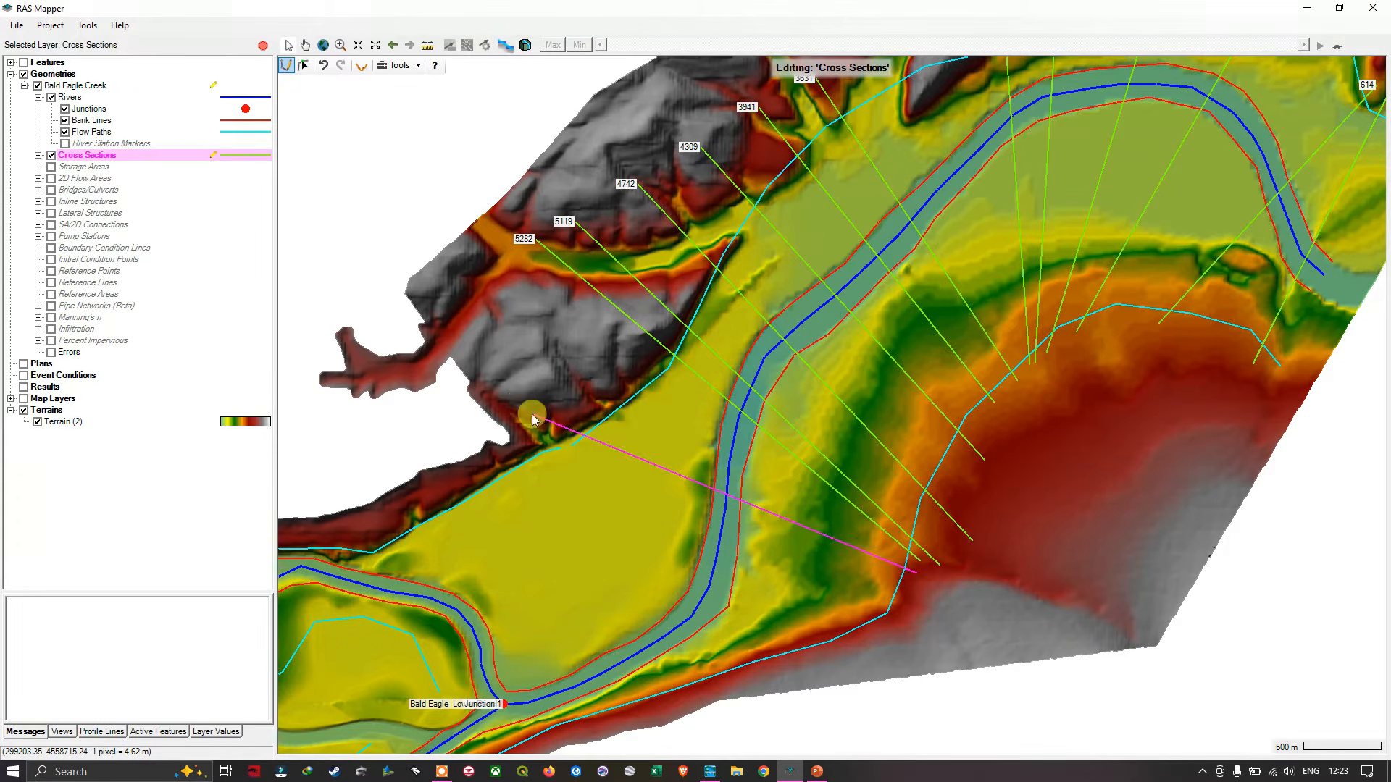
# - Draw a cross section at about station 6224 from the southeastern slope, bending once in the floodplain and ending at the northwestern valley edge
pyautogui.moveTo(621, 519); pyautogui.dragTo(826, 385)
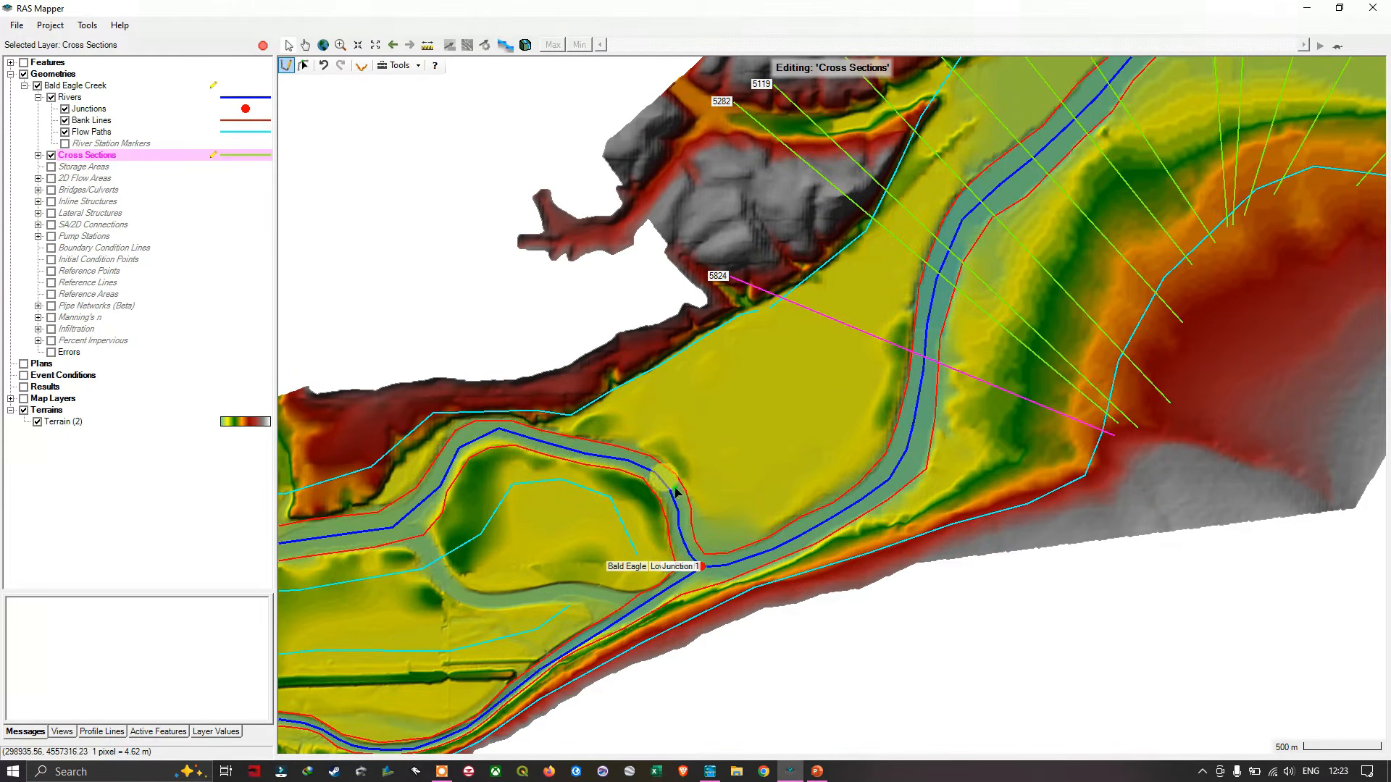
pyautogui.scroll(-2, 826, 431)
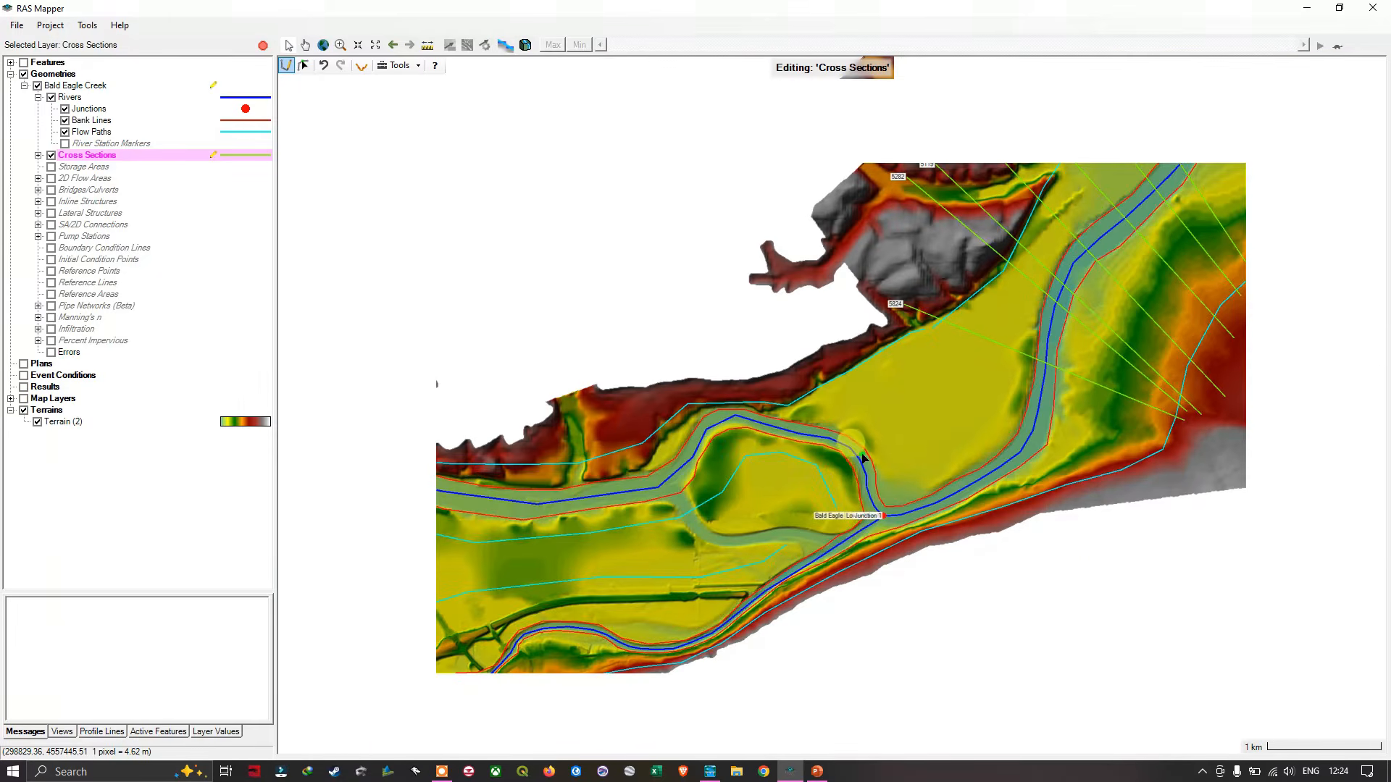
pyautogui.scroll(1, 863, 458)
pyautogui.scroll(1, 919, 460)
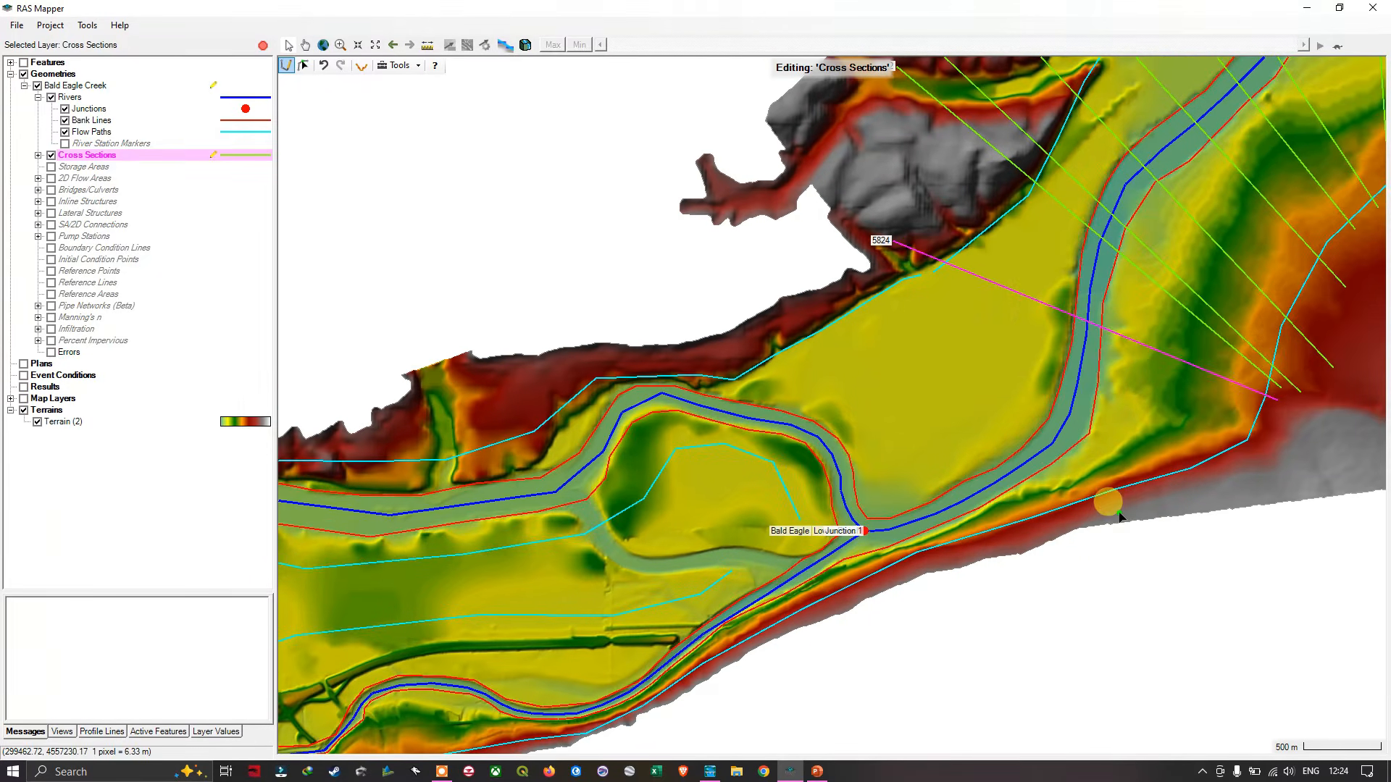
pyautogui.scroll(1, 1119, 516)
pyautogui.moveTo(1119, 515); pyautogui.dragTo(865, 545)
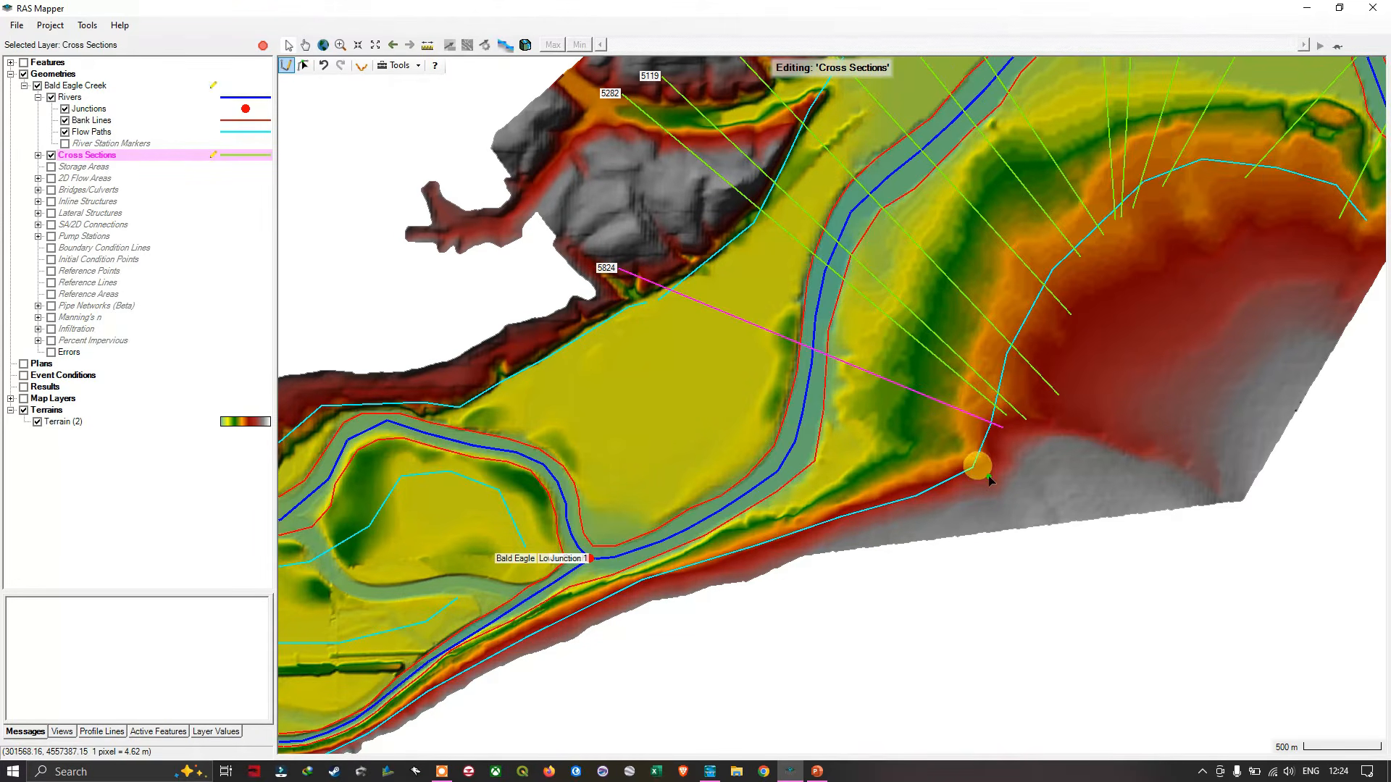
pyautogui.moveTo(990, 480); pyautogui.dragTo(712, 378)
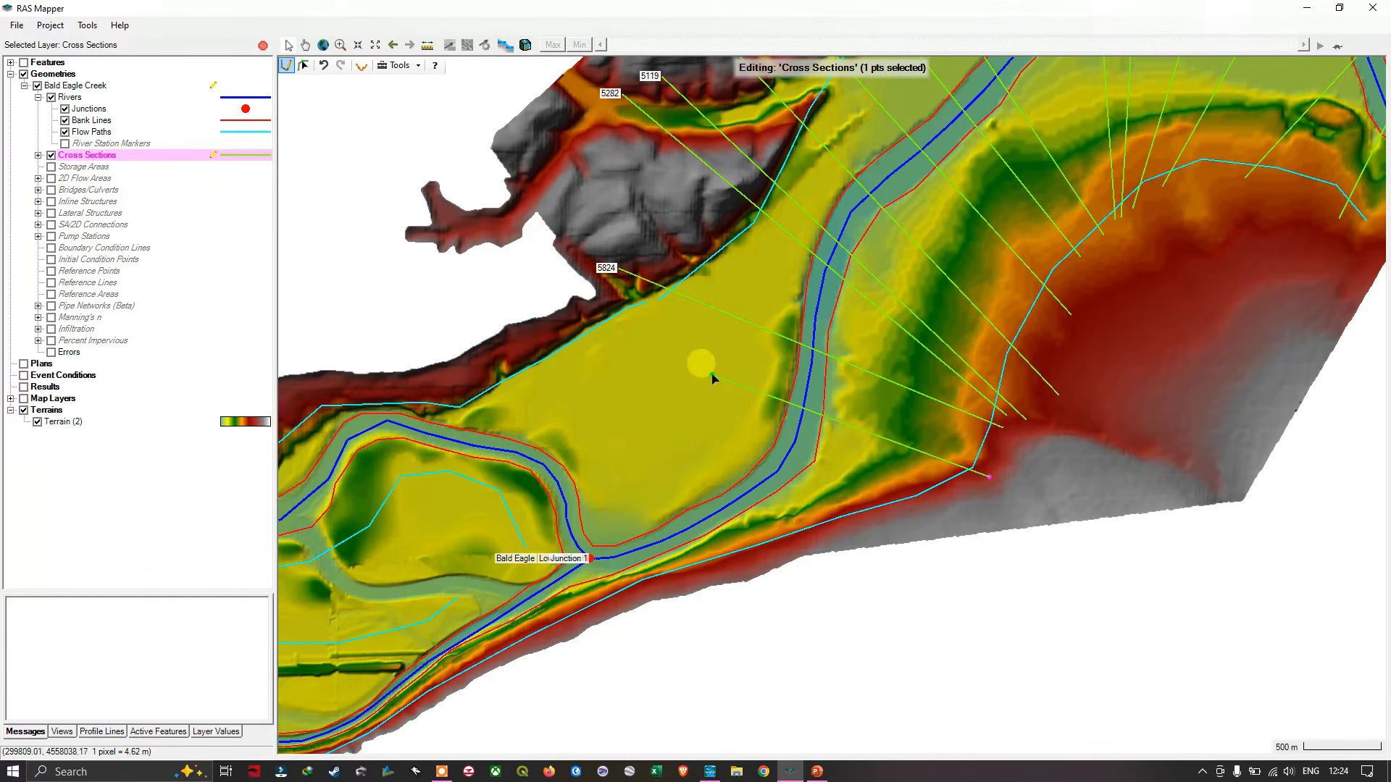
pyautogui.click(696, 374)
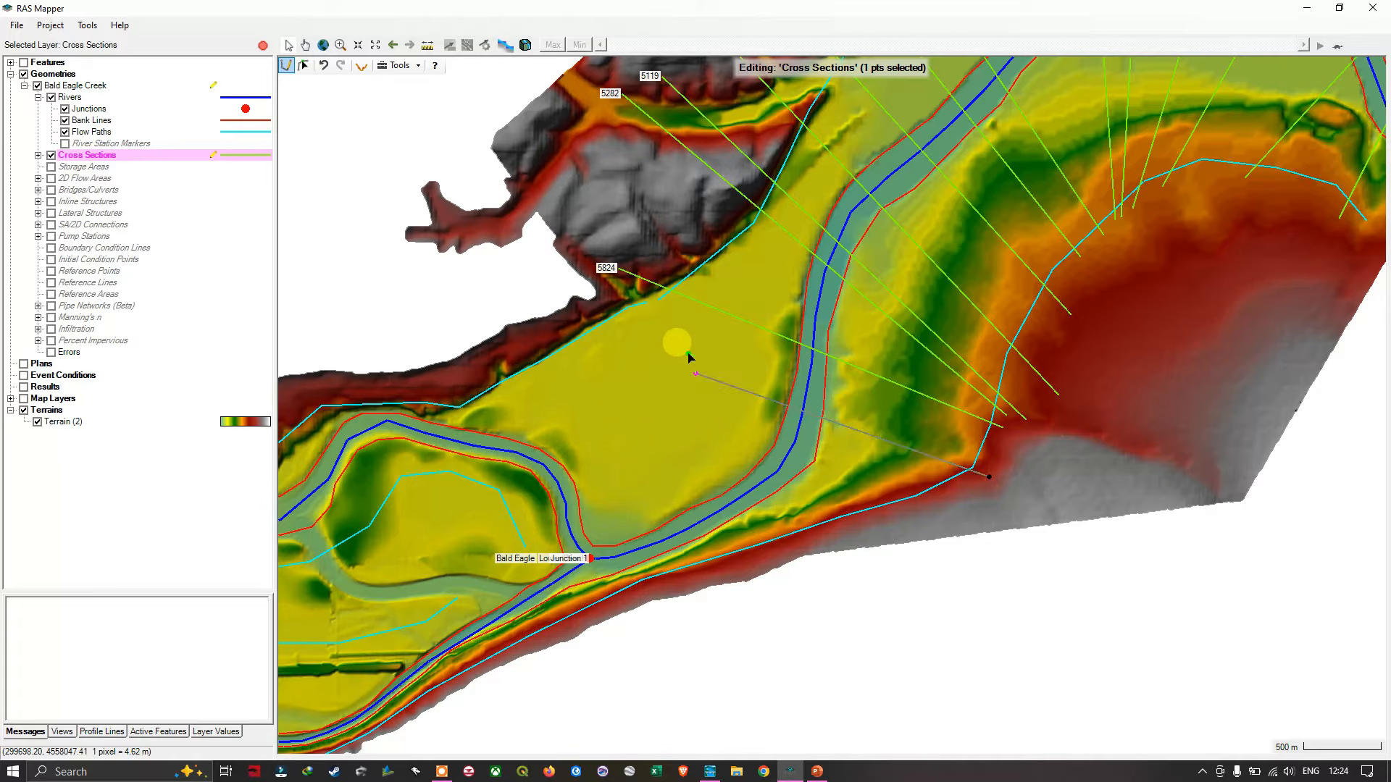
pyautogui.scroll(5, 668, 310)
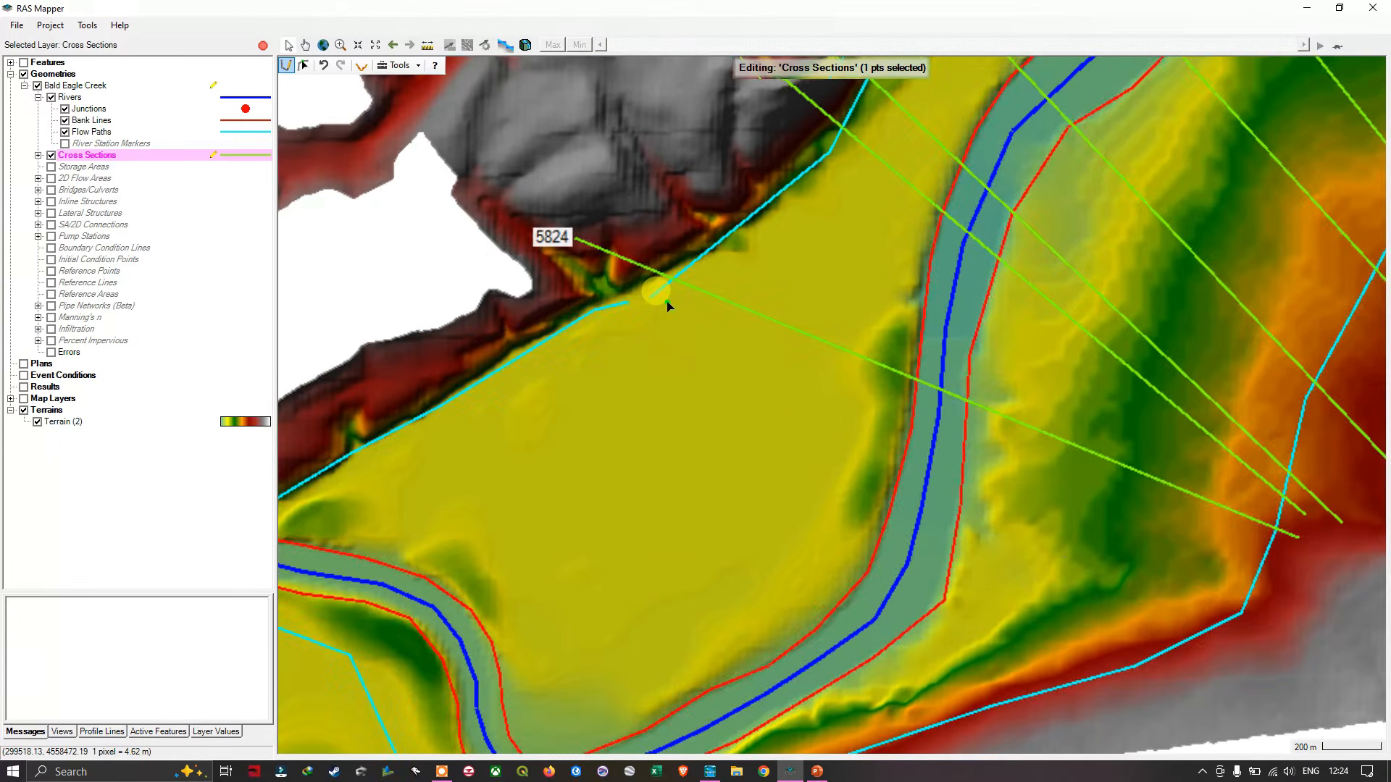
pyautogui.scroll(2, 665, 295)
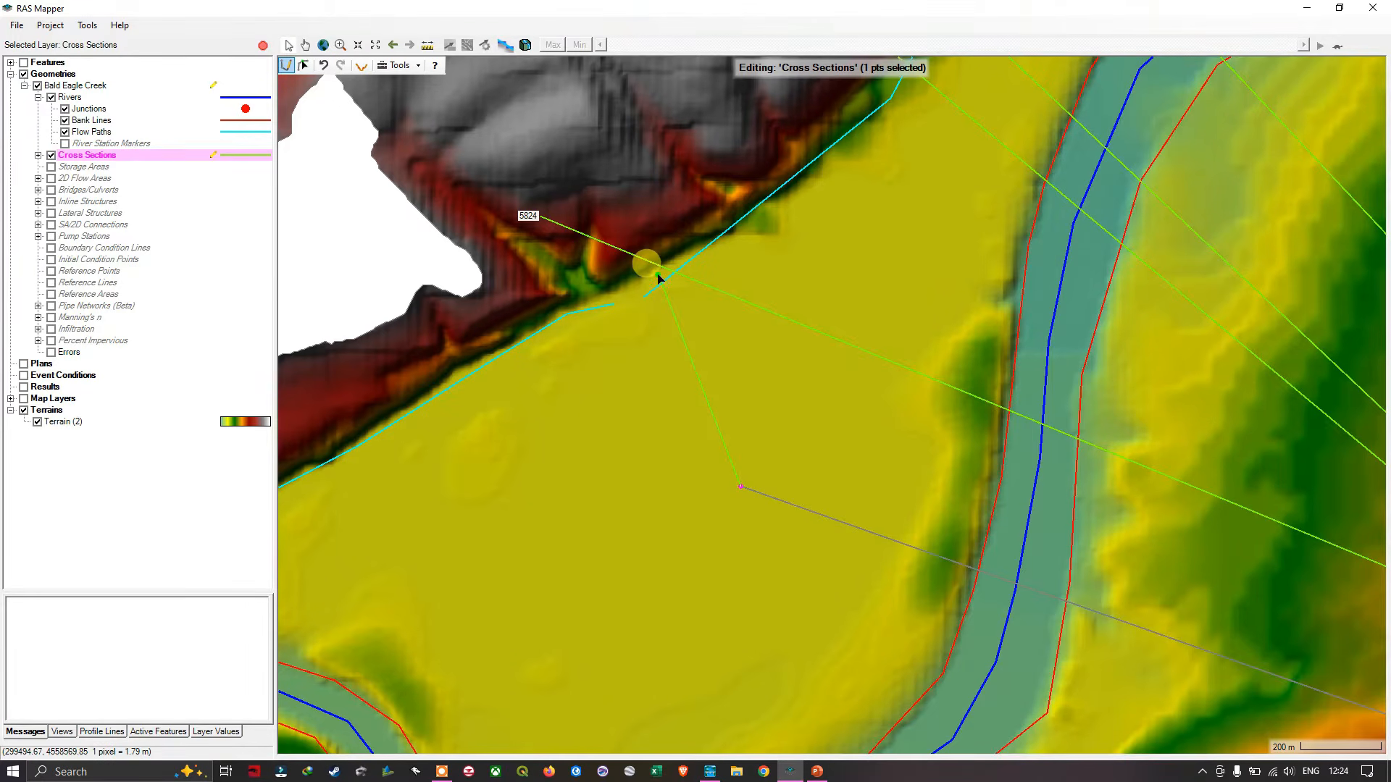
pyautogui.doubleClick(658, 277)
# - Draw another once-bent cross section between station 6224 and the junction, from the southern slope to the northern valley edge
pyautogui.scroll(-2, 884, 578)
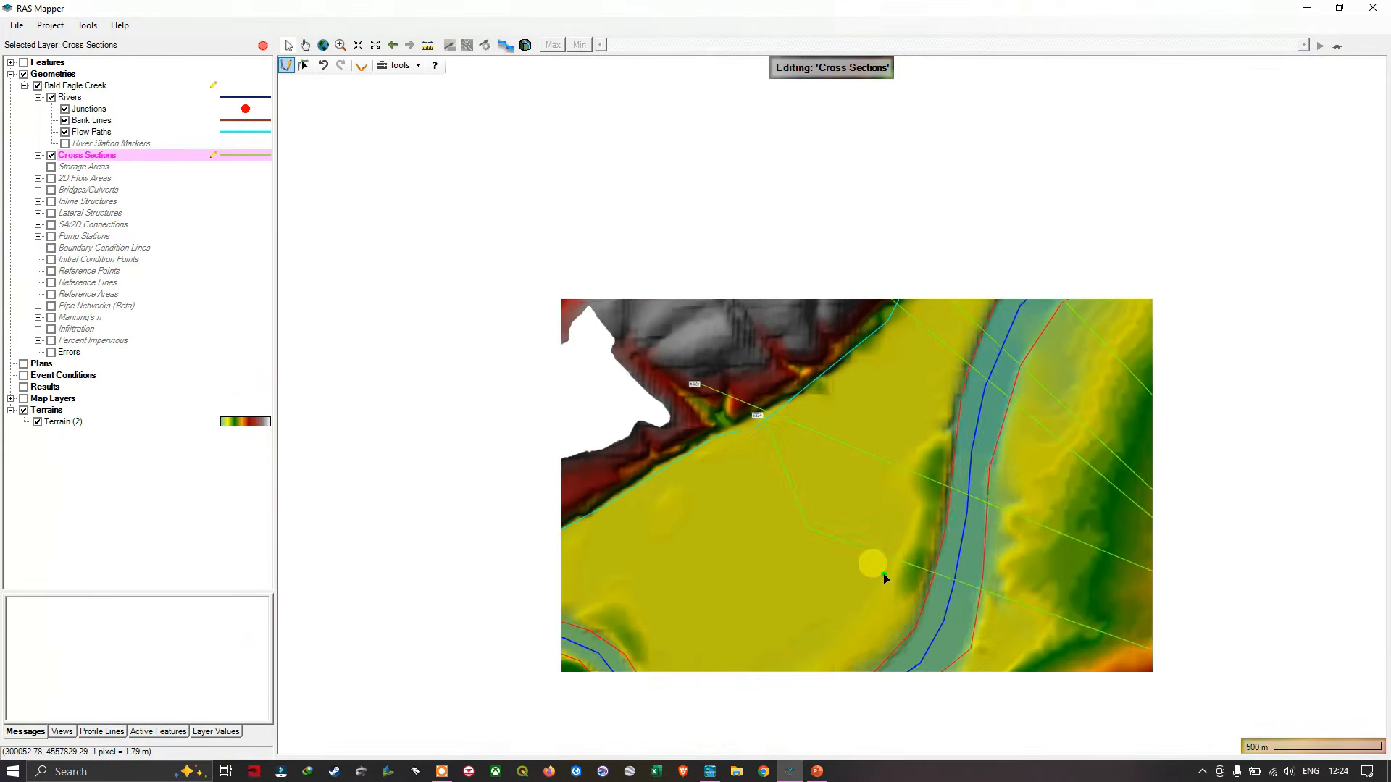
pyautogui.scroll(-1, 891, 594)
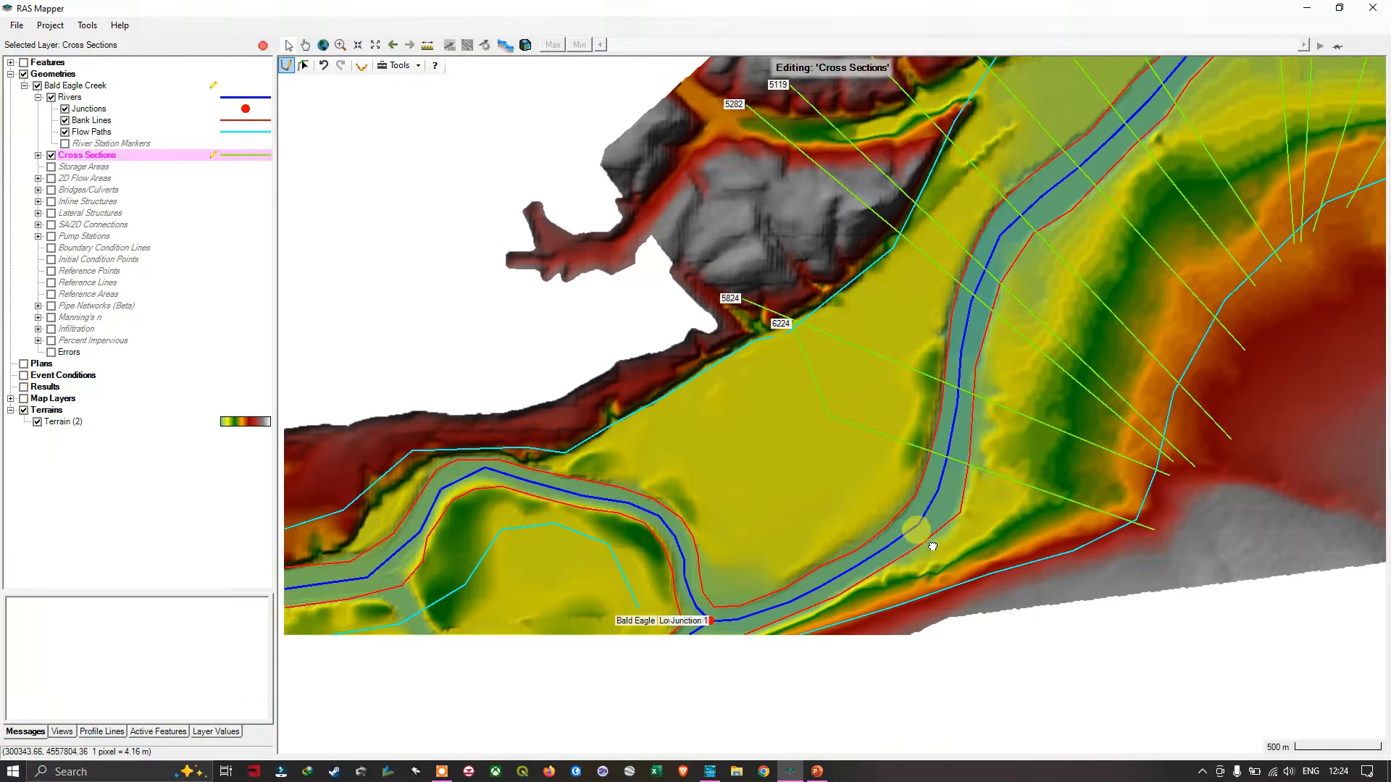
pyautogui.moveTo(921, 674); pyautogui.dragTo(916, 482)
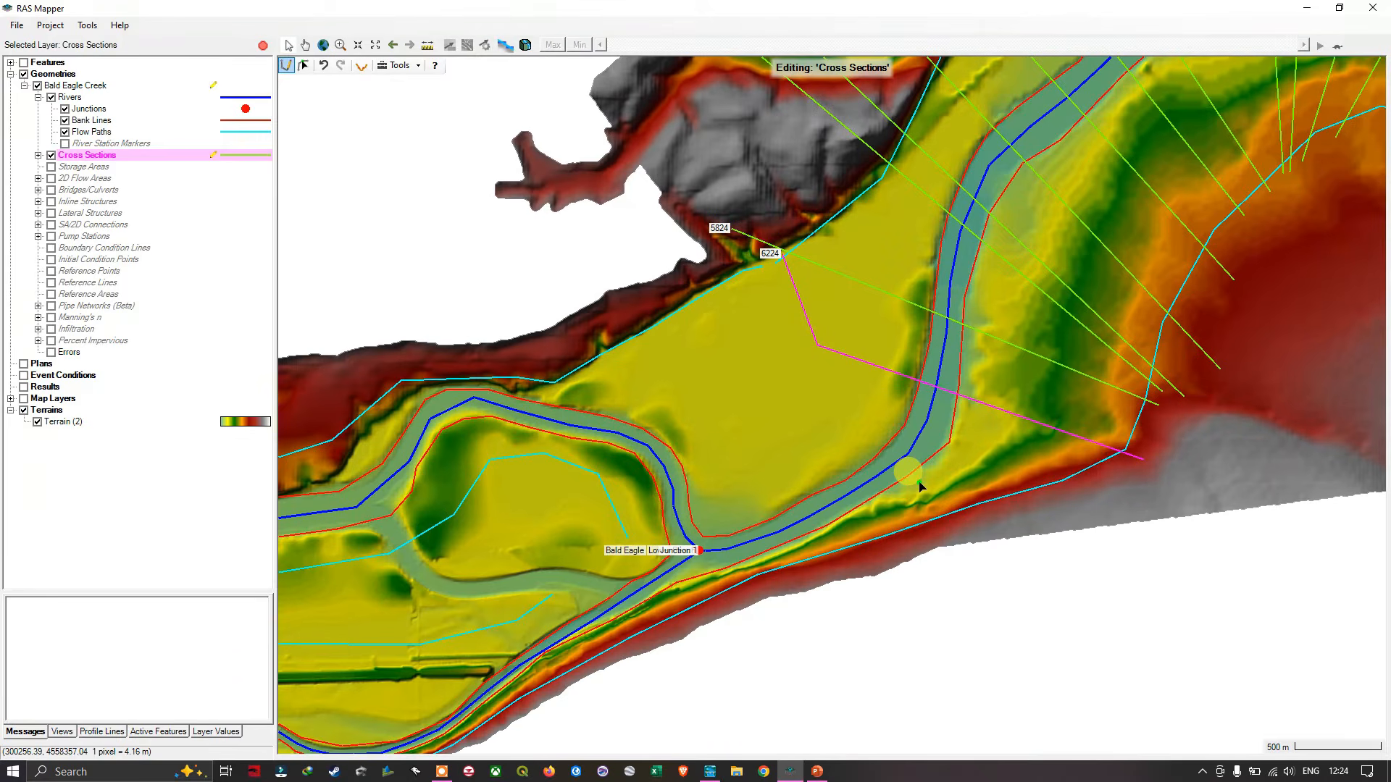
pyautogui.click(905, 549)
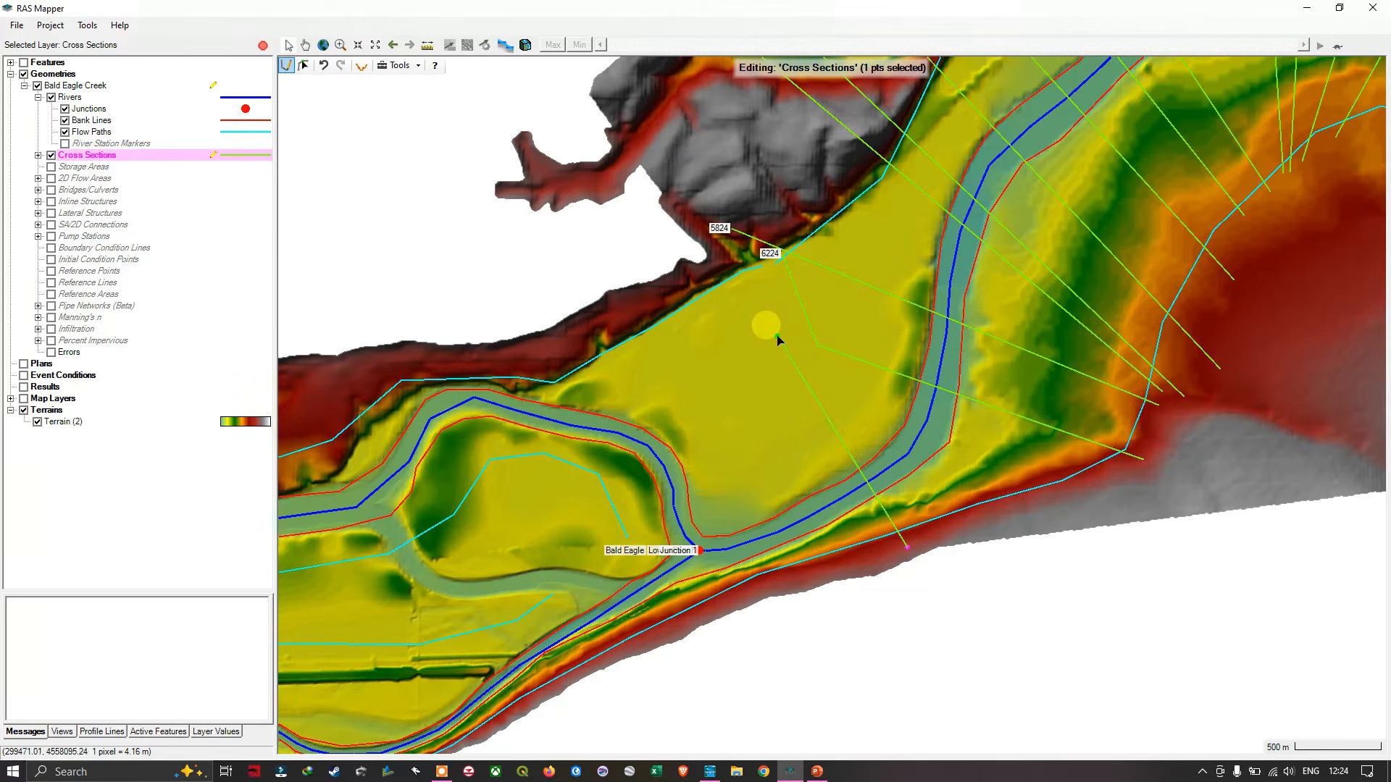
pyautogui.moveTo(774, 284); pyautogui.dragTo(772, 408)
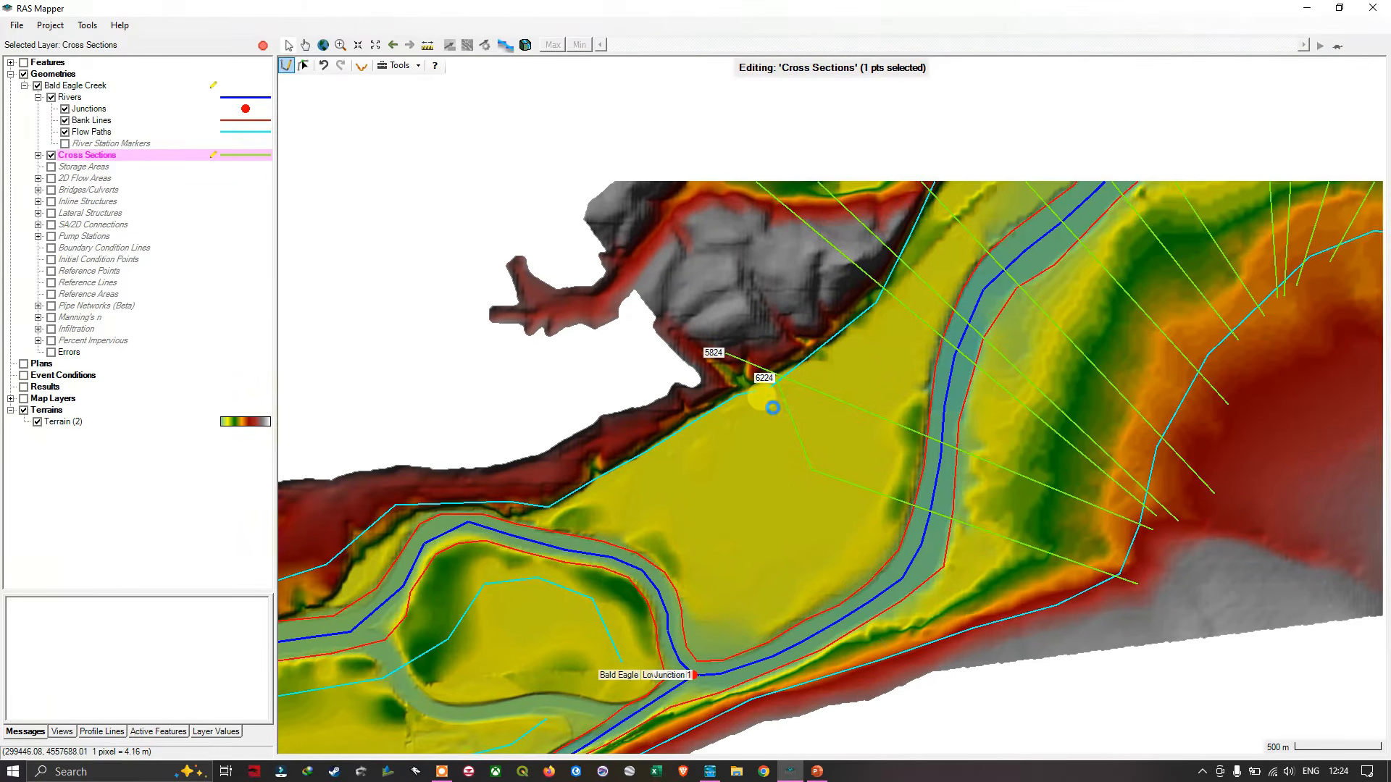
pyautogui.scroll(3, 774, 397)
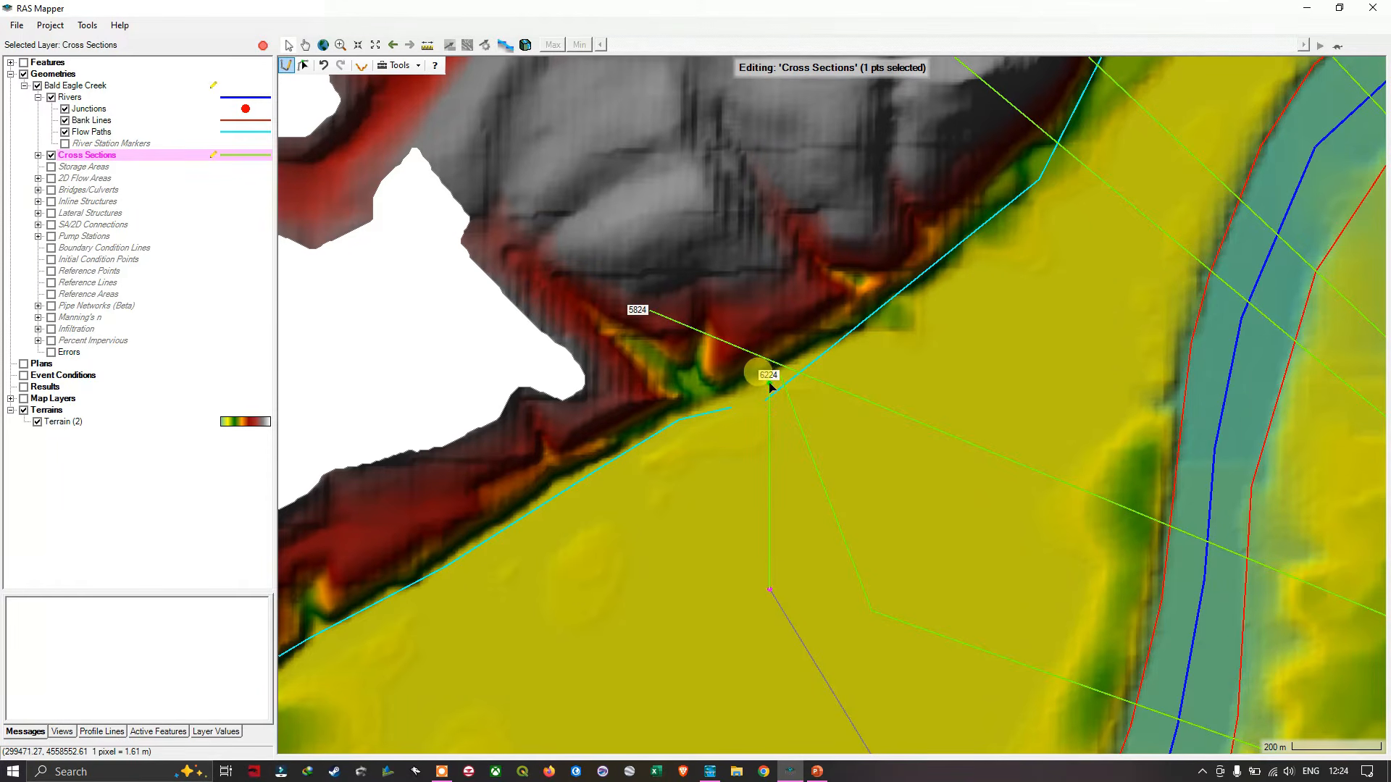
pyautogui.doubleClick(770, 385)
pyautogui.scroll(-2, 844, 554)
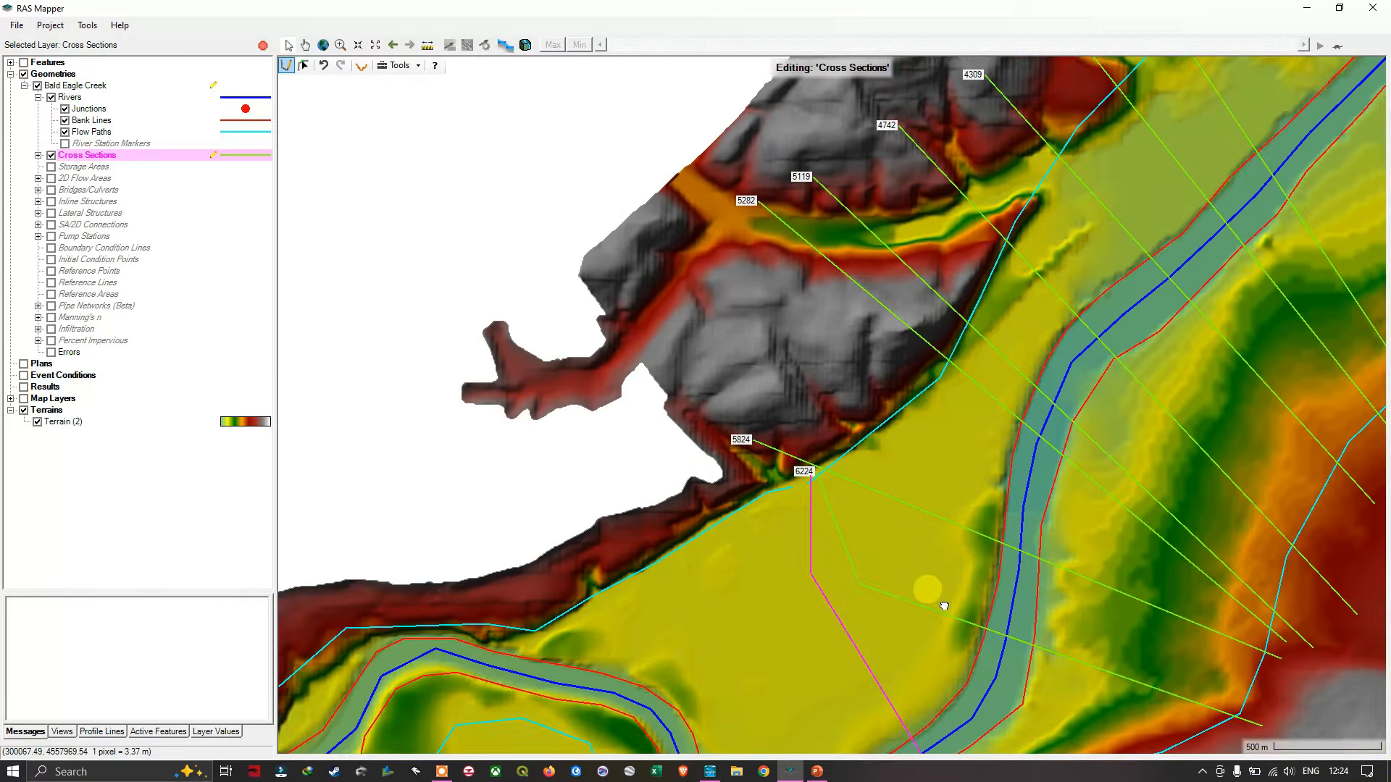
pyautogui.moveTo(942, 604); pyautogui.dragTo(848, 357)
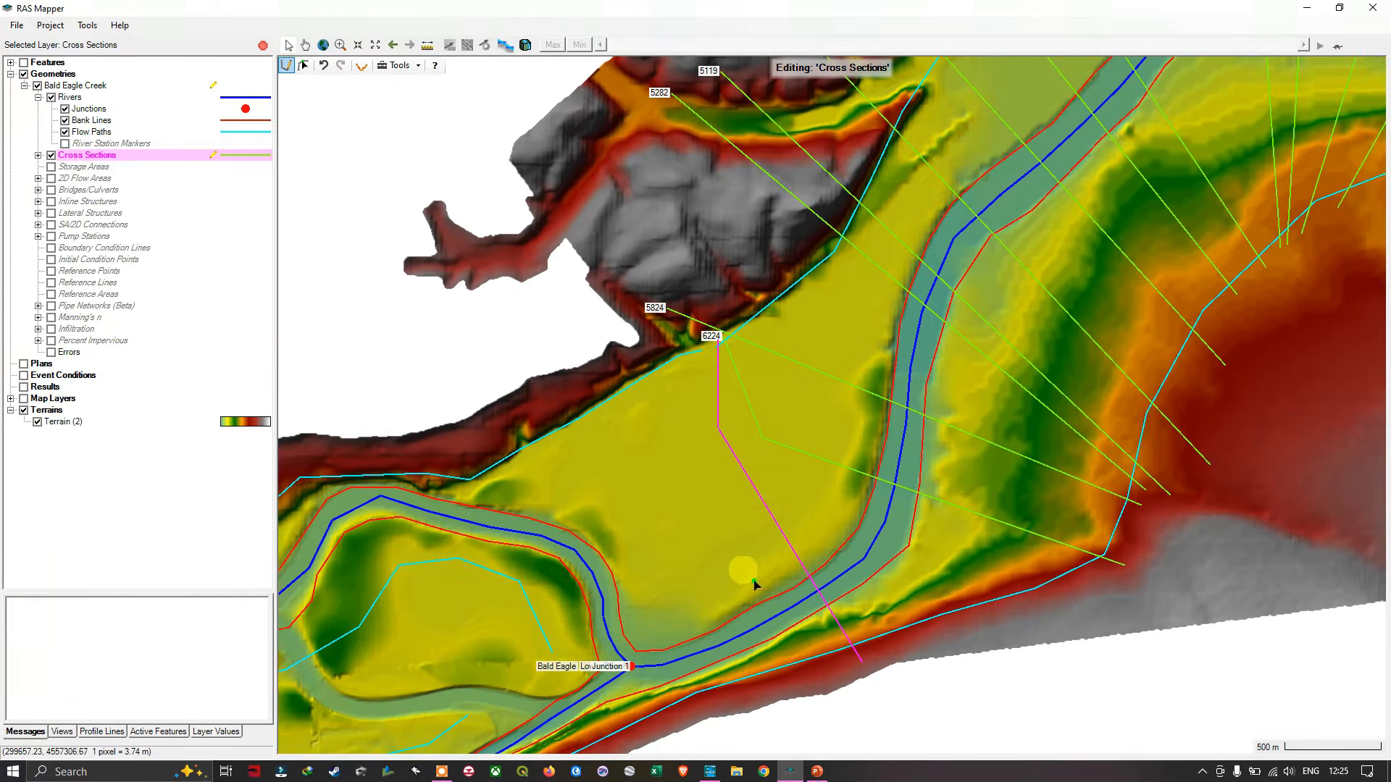
pyautogui.moveTo(724, 587); pyautogui.dragTo(796, 492)
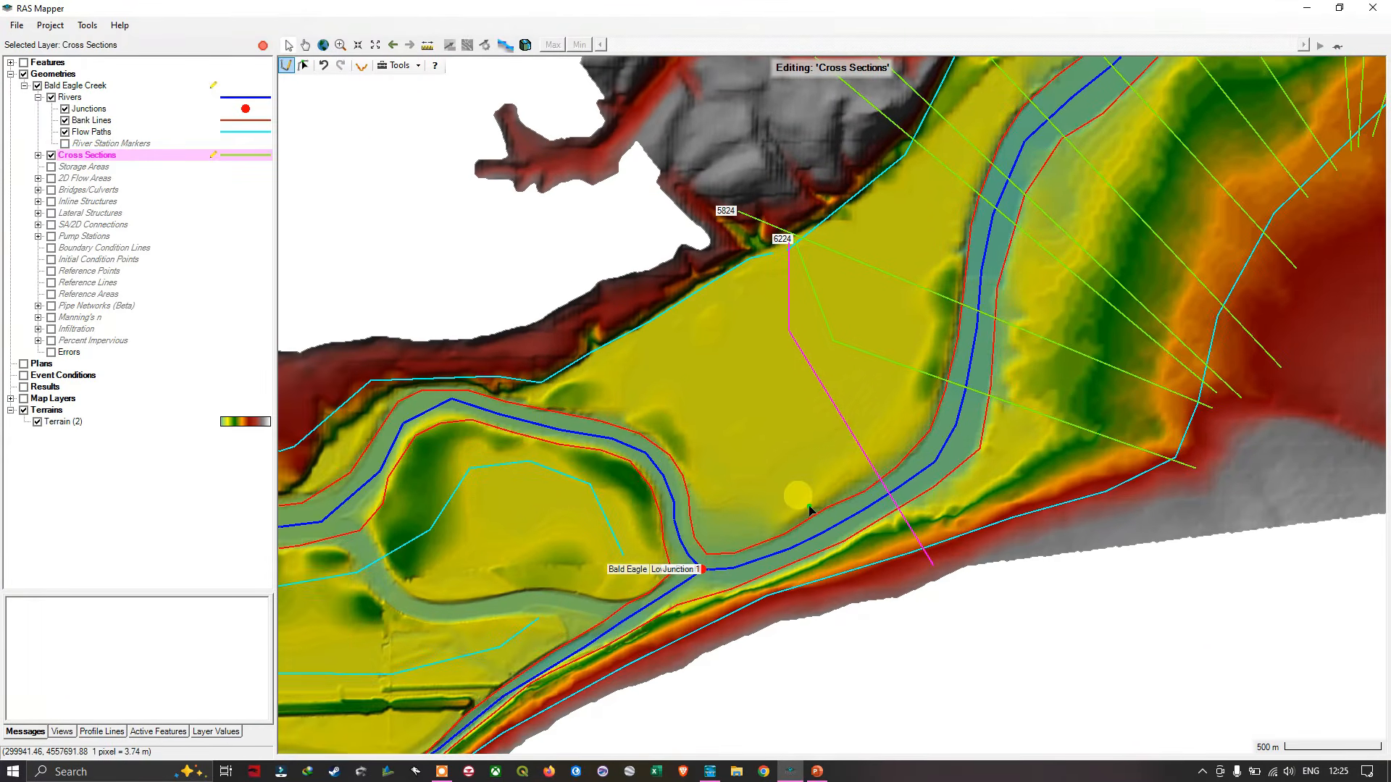
# - Draw a cross section at about station 7506 from the southern slope just downstream of the junction, bending through the floodplain to the northern valley edge
pyautogui.click(815, 611)
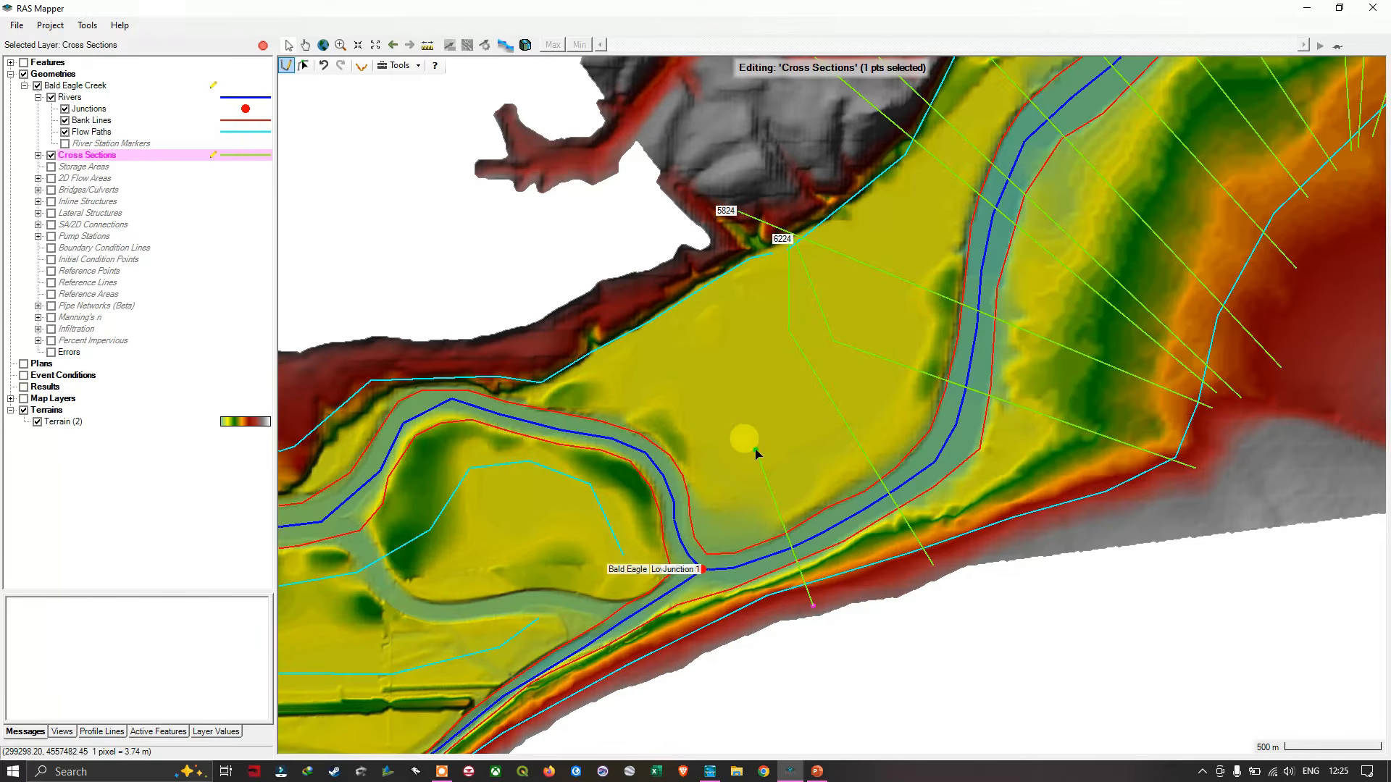
pyautogui.scroll(2, 792, 249)
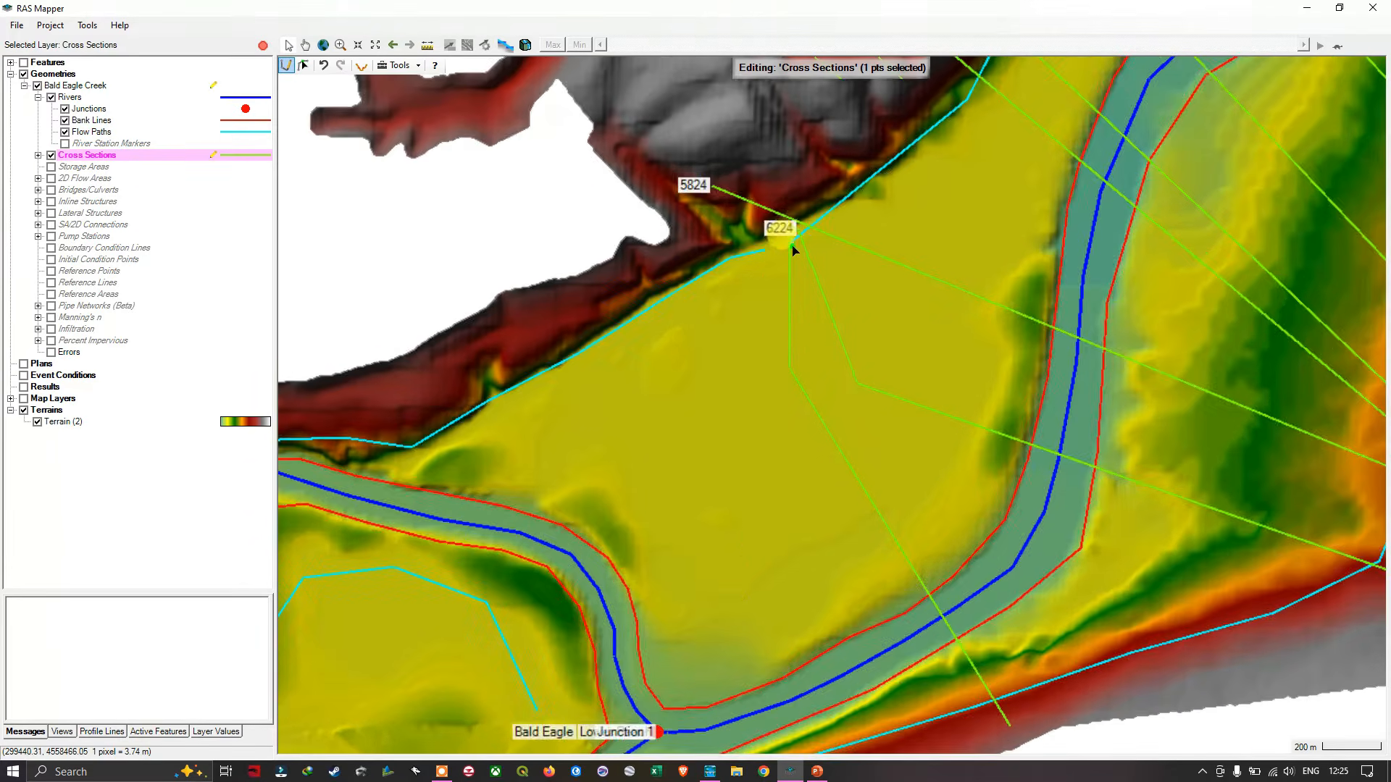
pyautogui.scroll(3, 788, 252)
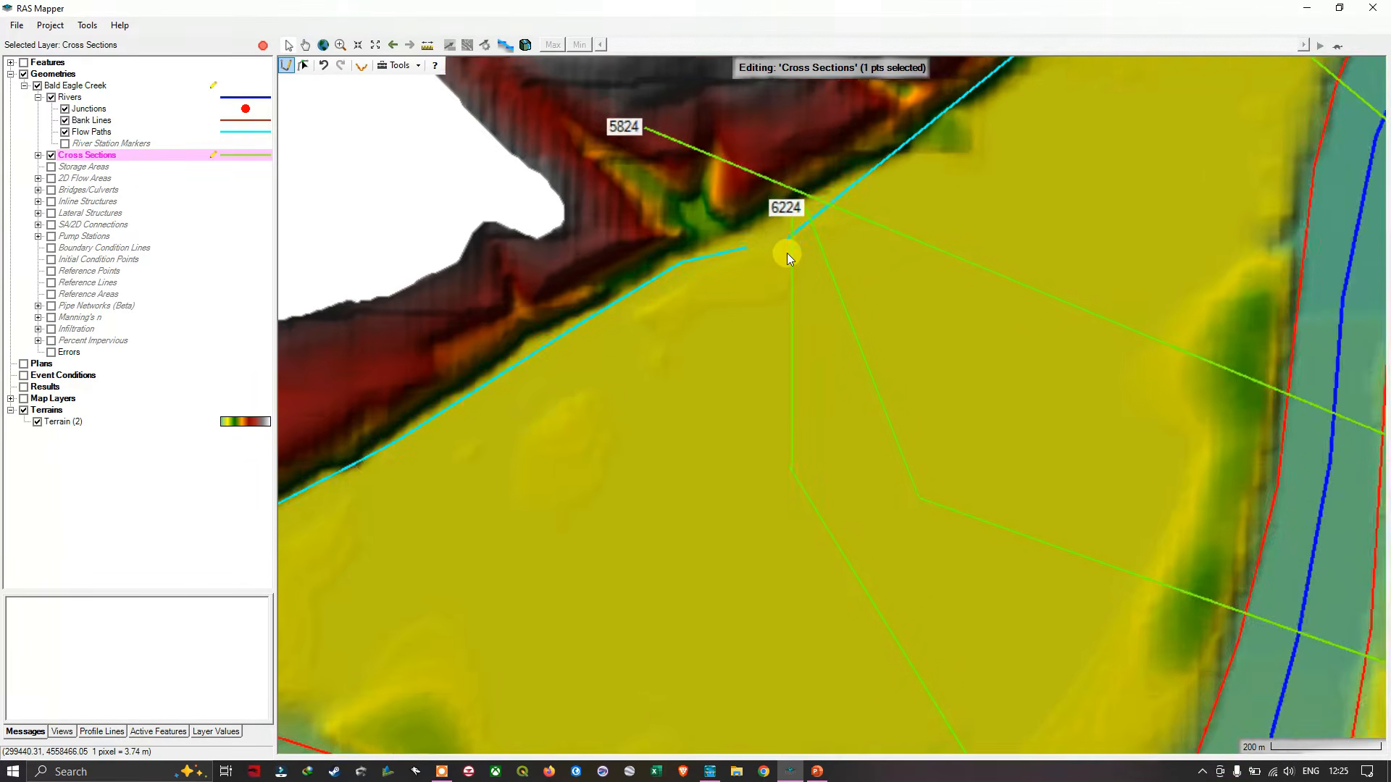
pyautogui.scroll(3, 787, 255)
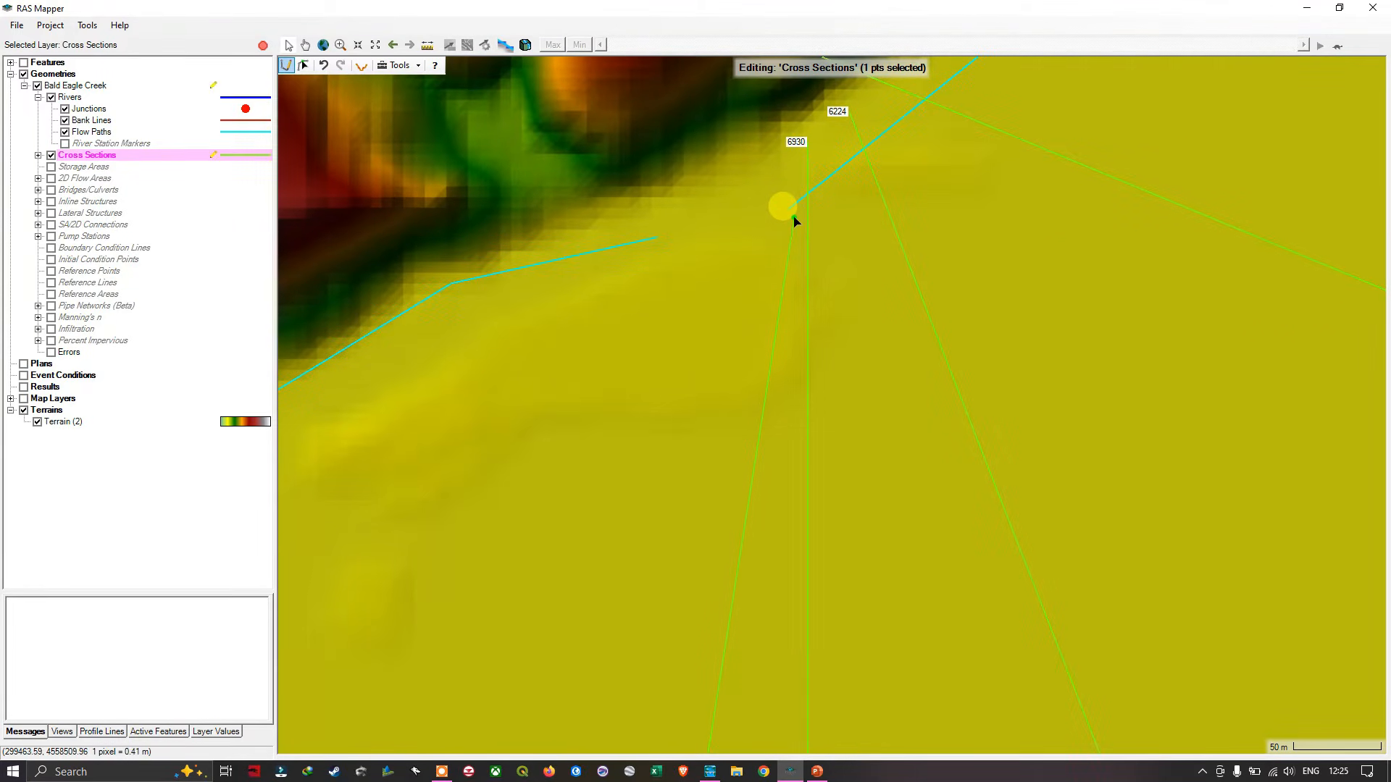
pyautogui.click(794, 219)
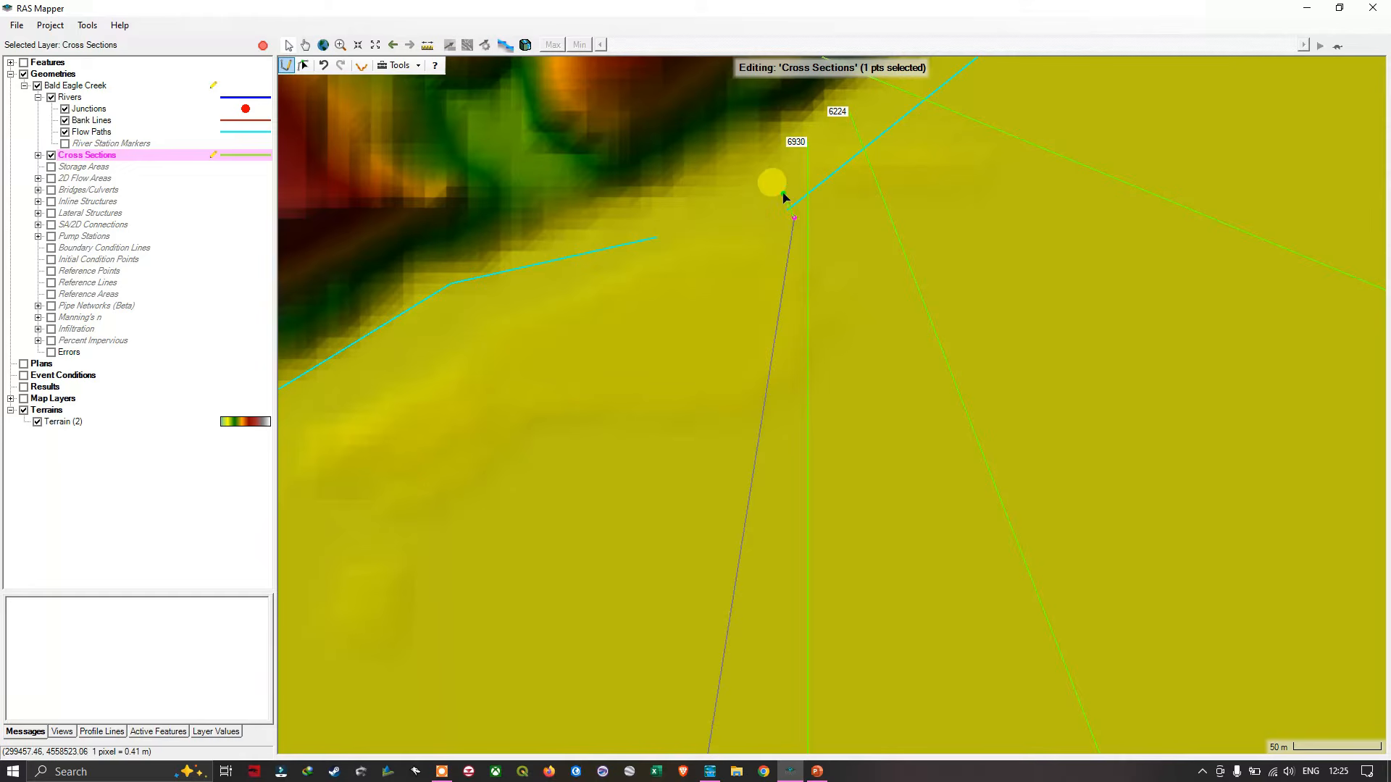
pyautogui.doubleClick(782, 187)
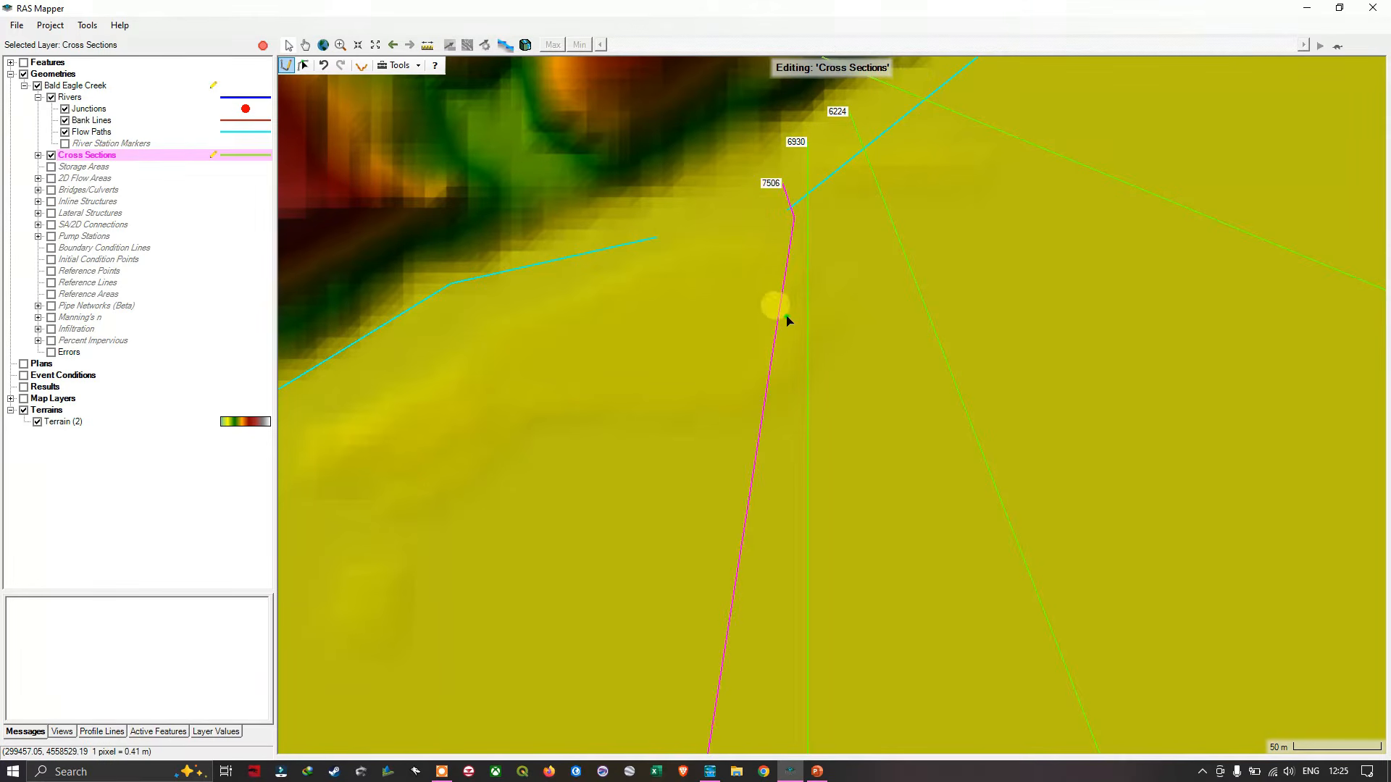
# - Draw a cross section with two bends at about station 8423, from the southern slope across the creek's southern branch just upstream of the junction
pyautogui.scroll(-2, 786, 344)
pyautogui.scroll(-2, 840, 437)
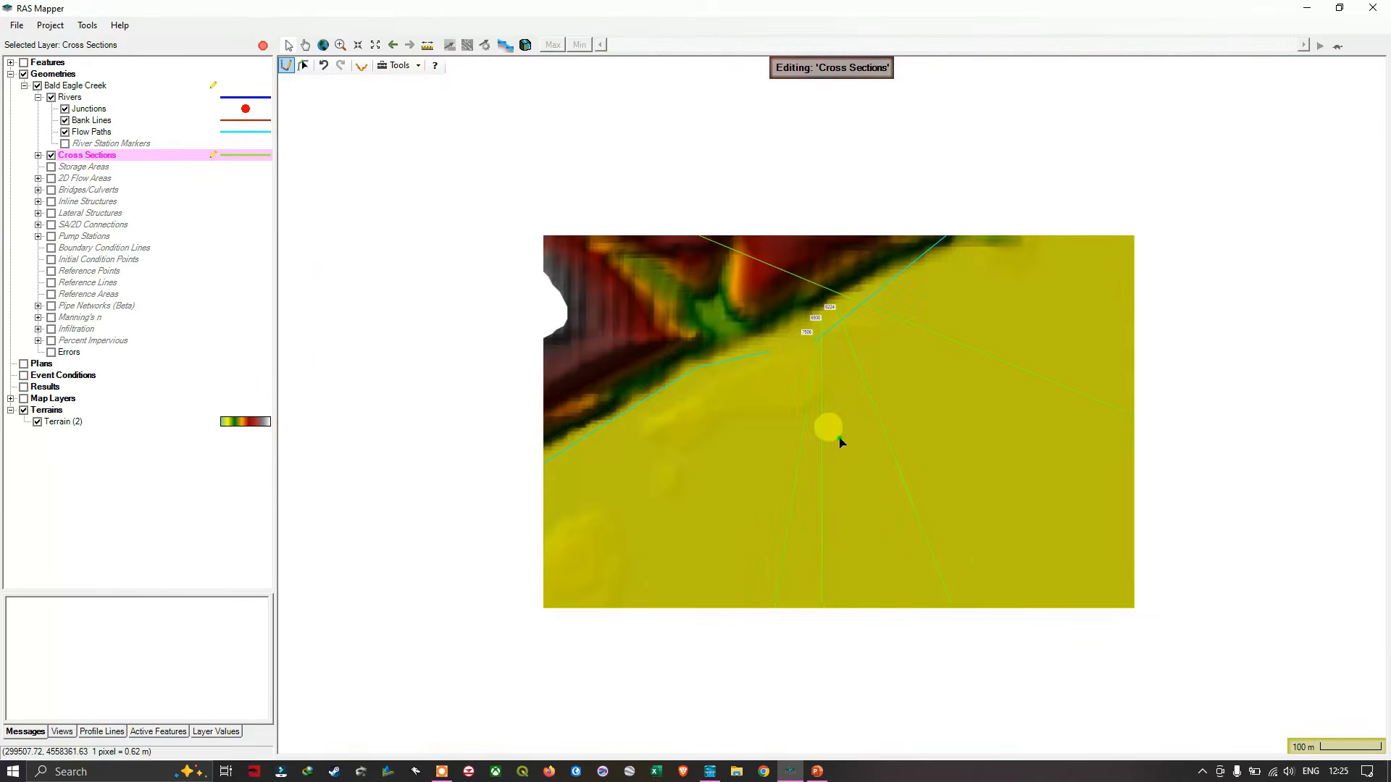
pyautogui.scroll(-2, 841, 246)
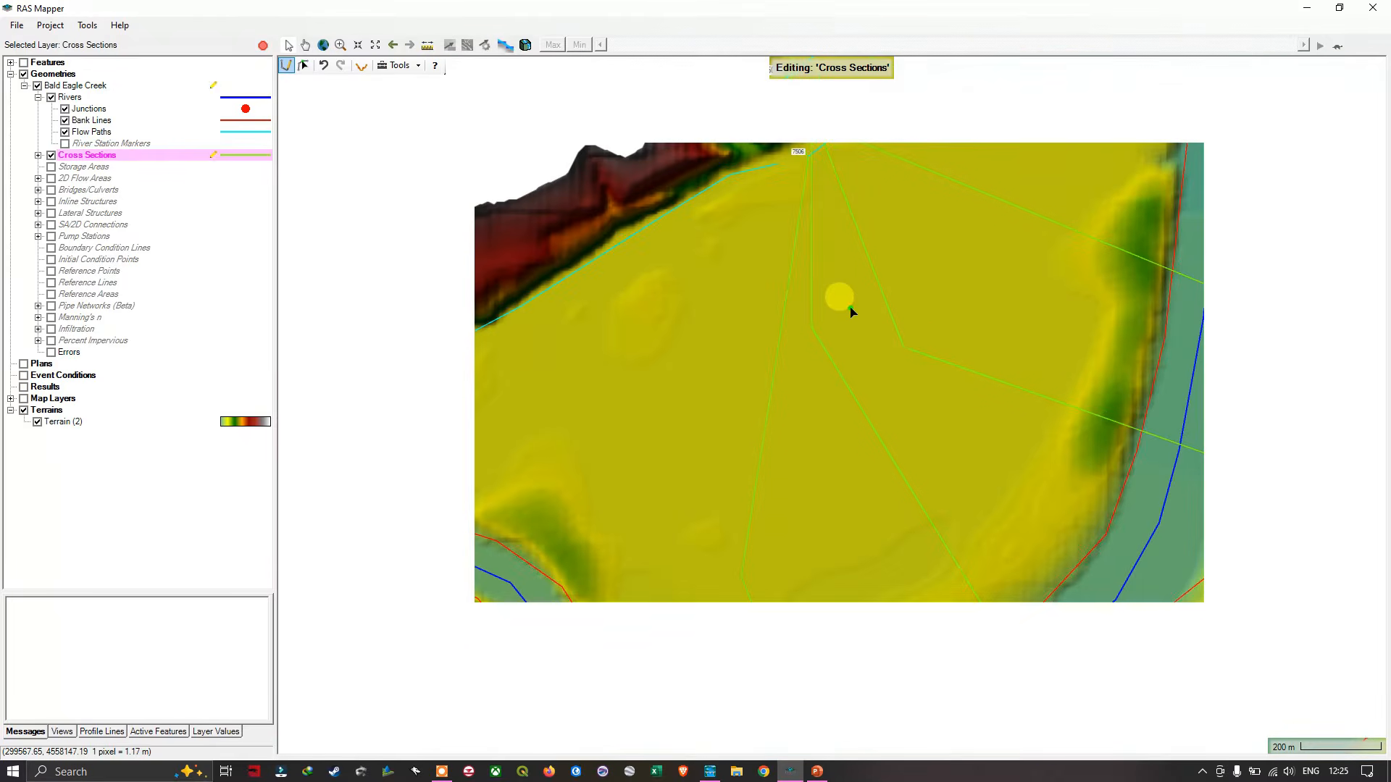
pyautogui.scroll(-2, 858, 419)
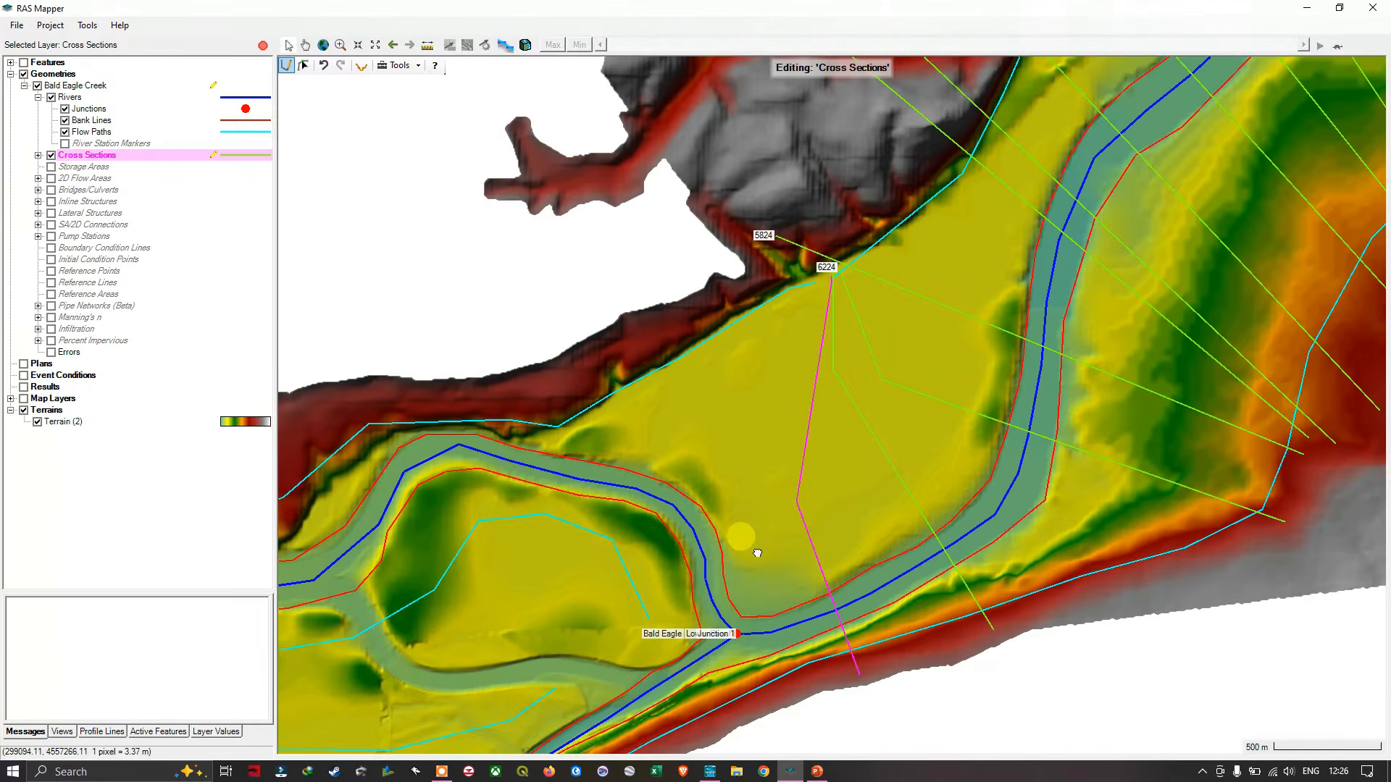
pyautogui.moveTo(757, 553); pyautogui.dragTo(866, 353)
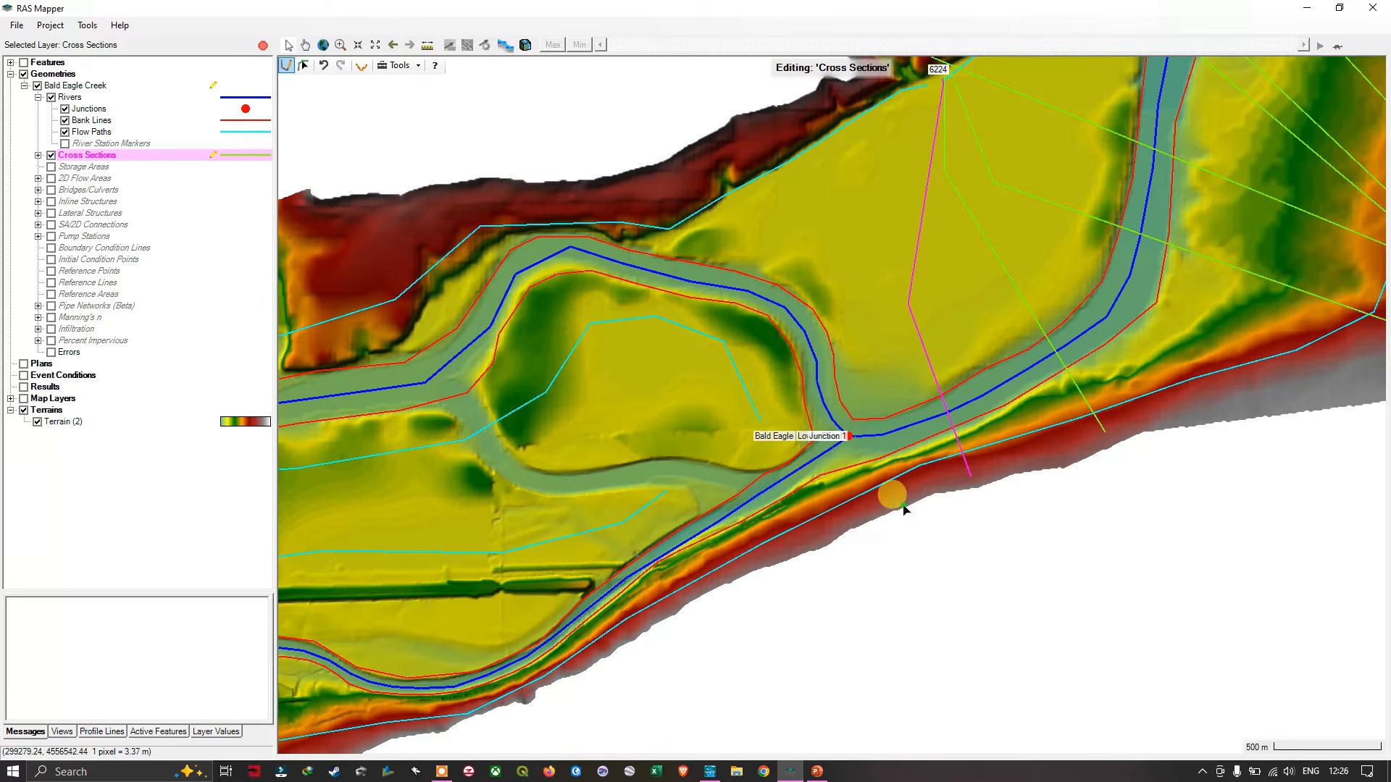
pyautogui.moveTo(897, 239); pyautogui.dragTo(846, 429)
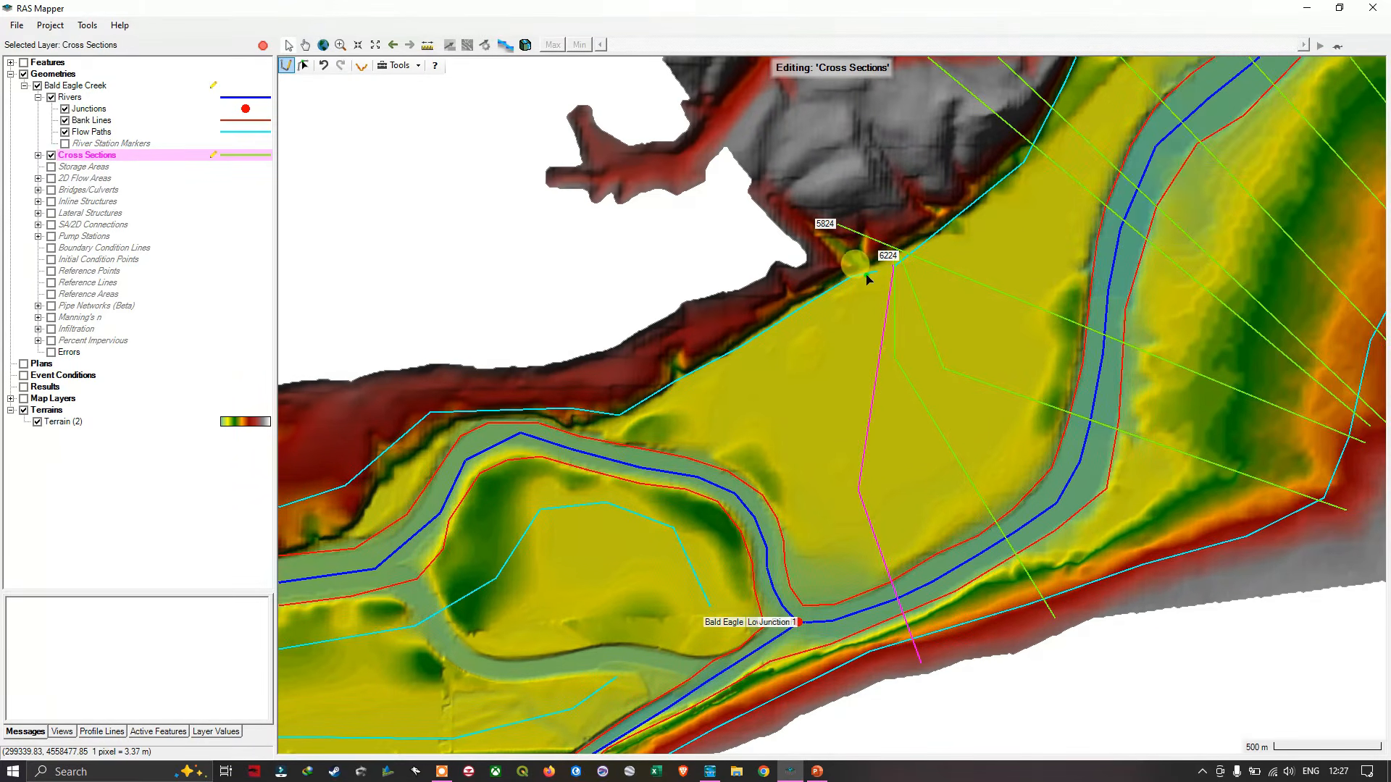
pyautogui.scroll(1, 868, 279)
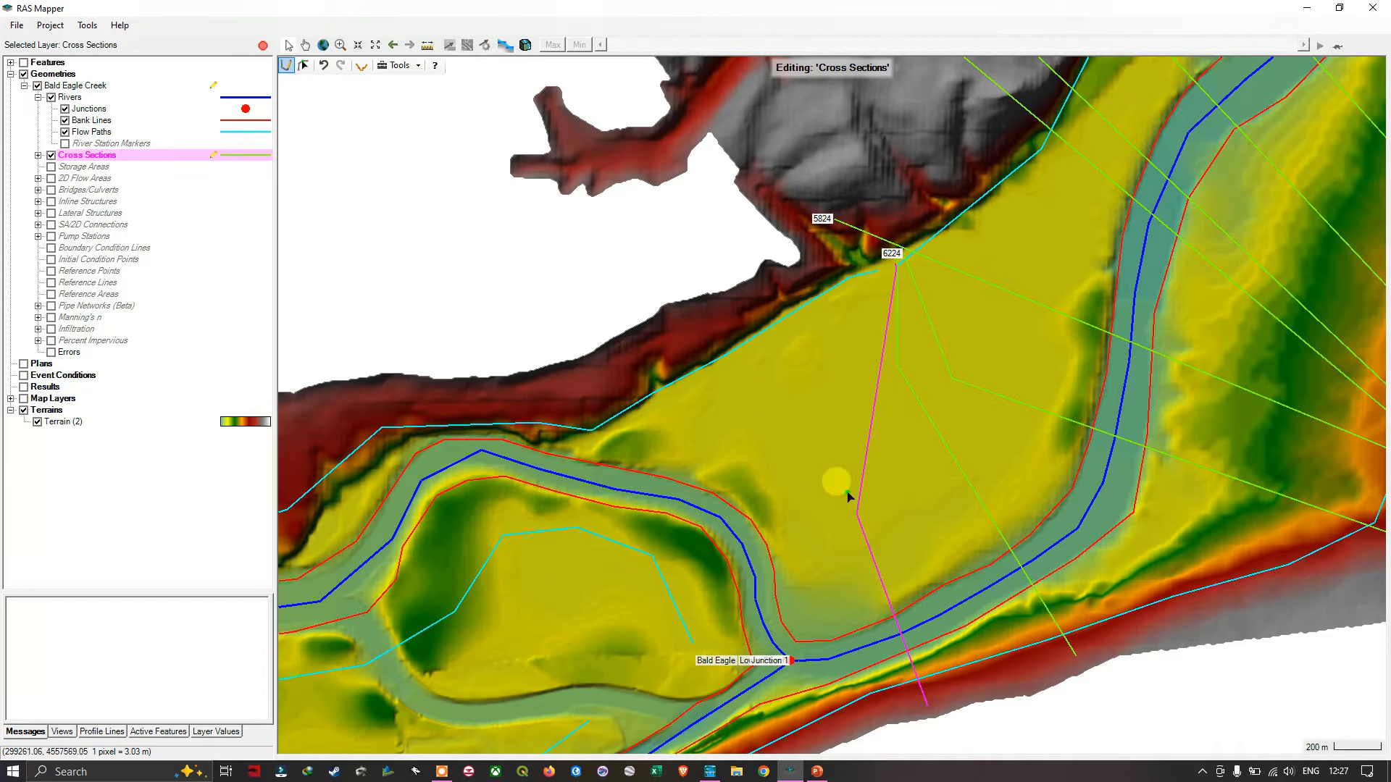
pyautogui.moveTo(833, 556); pyautogui.dragTo(901, 282)
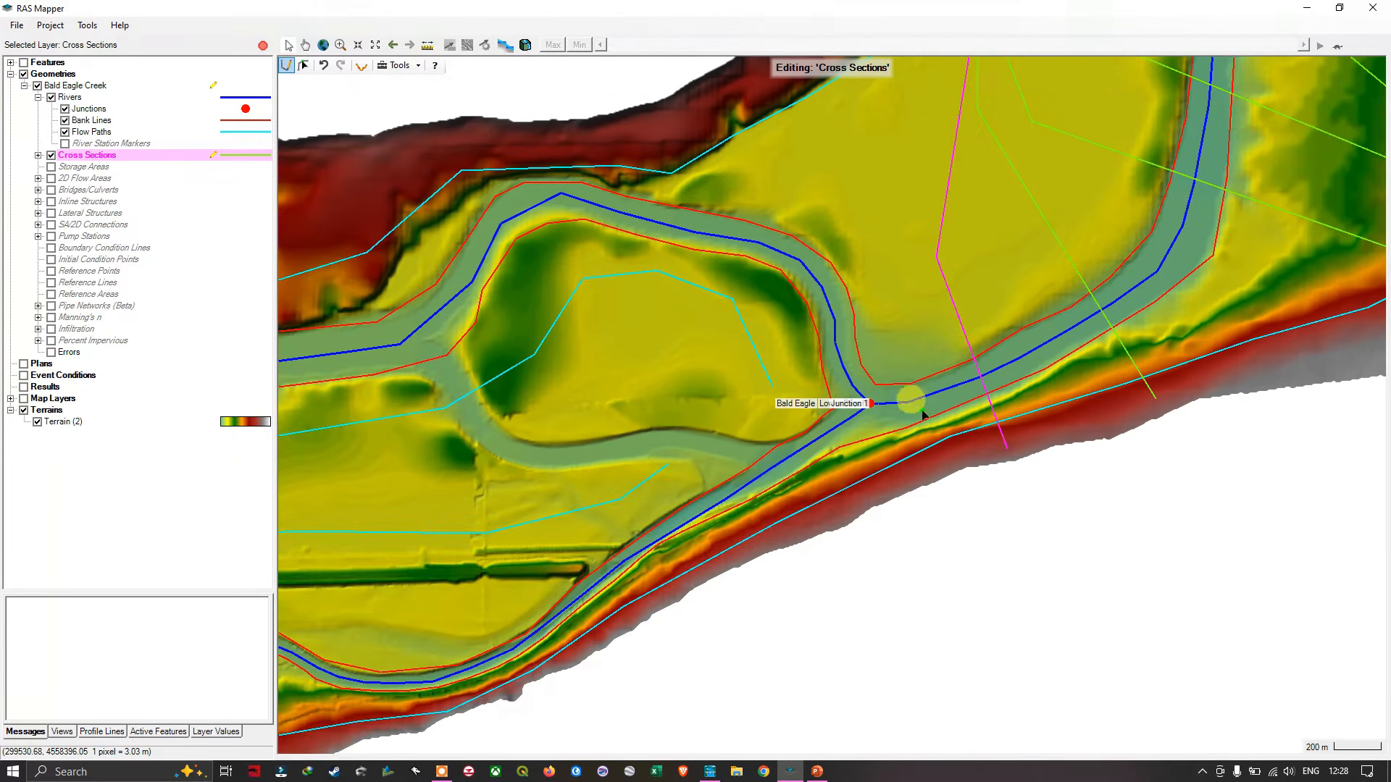
pyautogui.moveTo(883, 497); pyautogui.dragTo(944, 414)
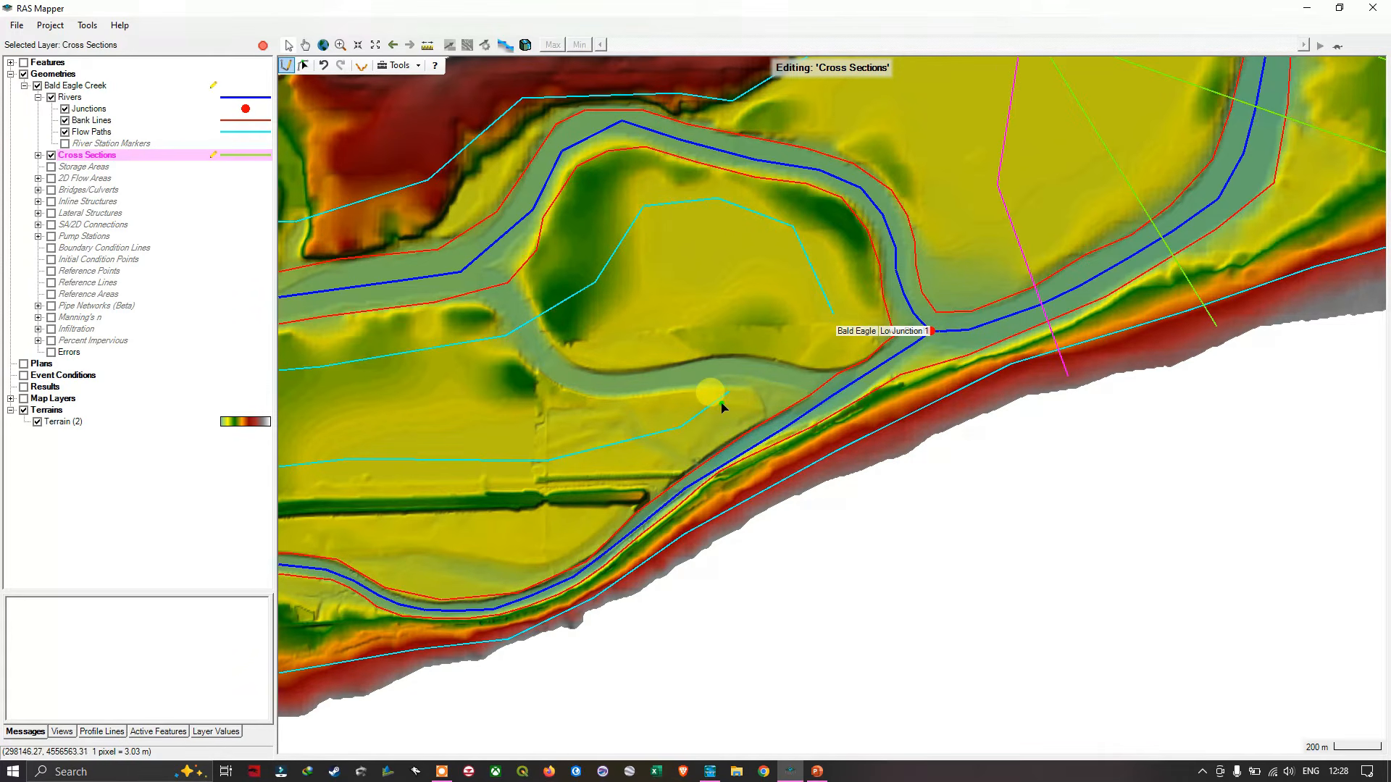
pyautogui.click(882, 453)
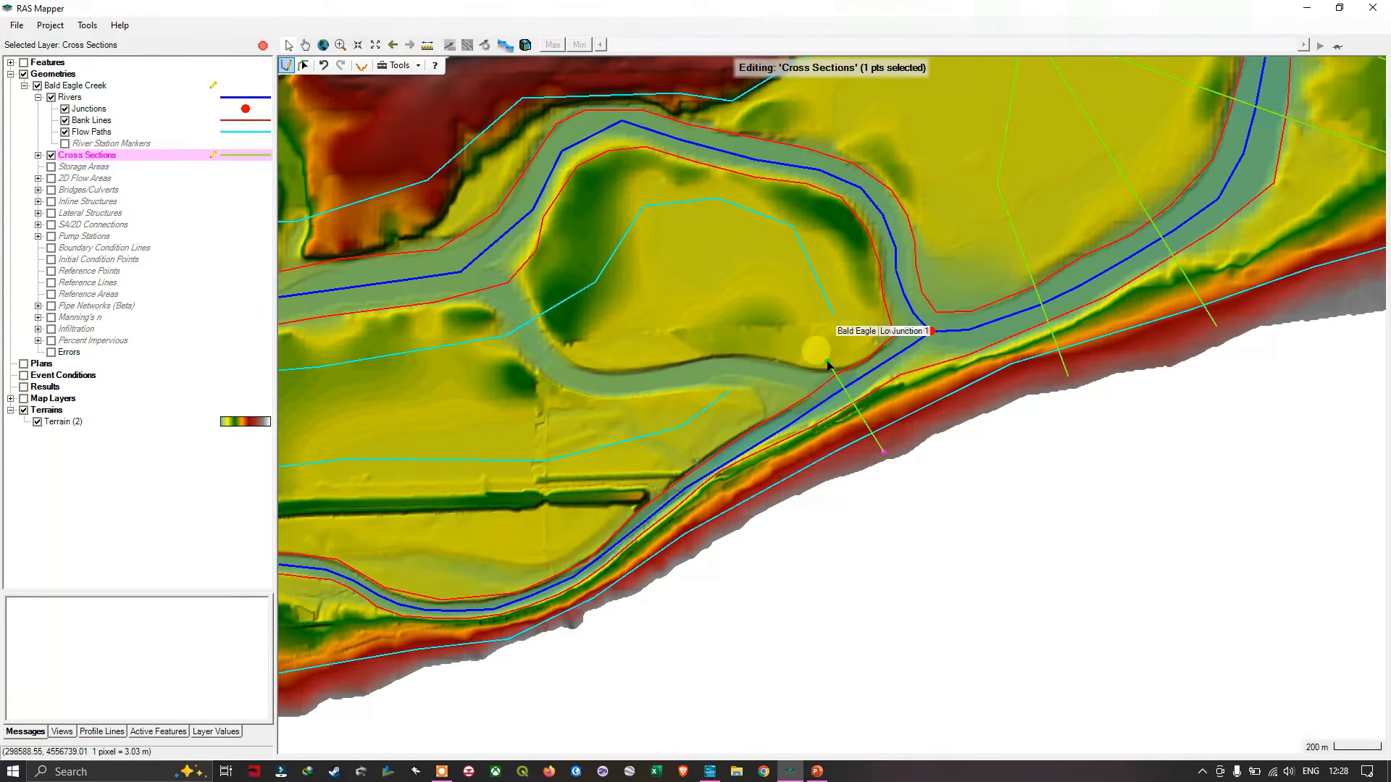
pyautogui.click(828, 363)
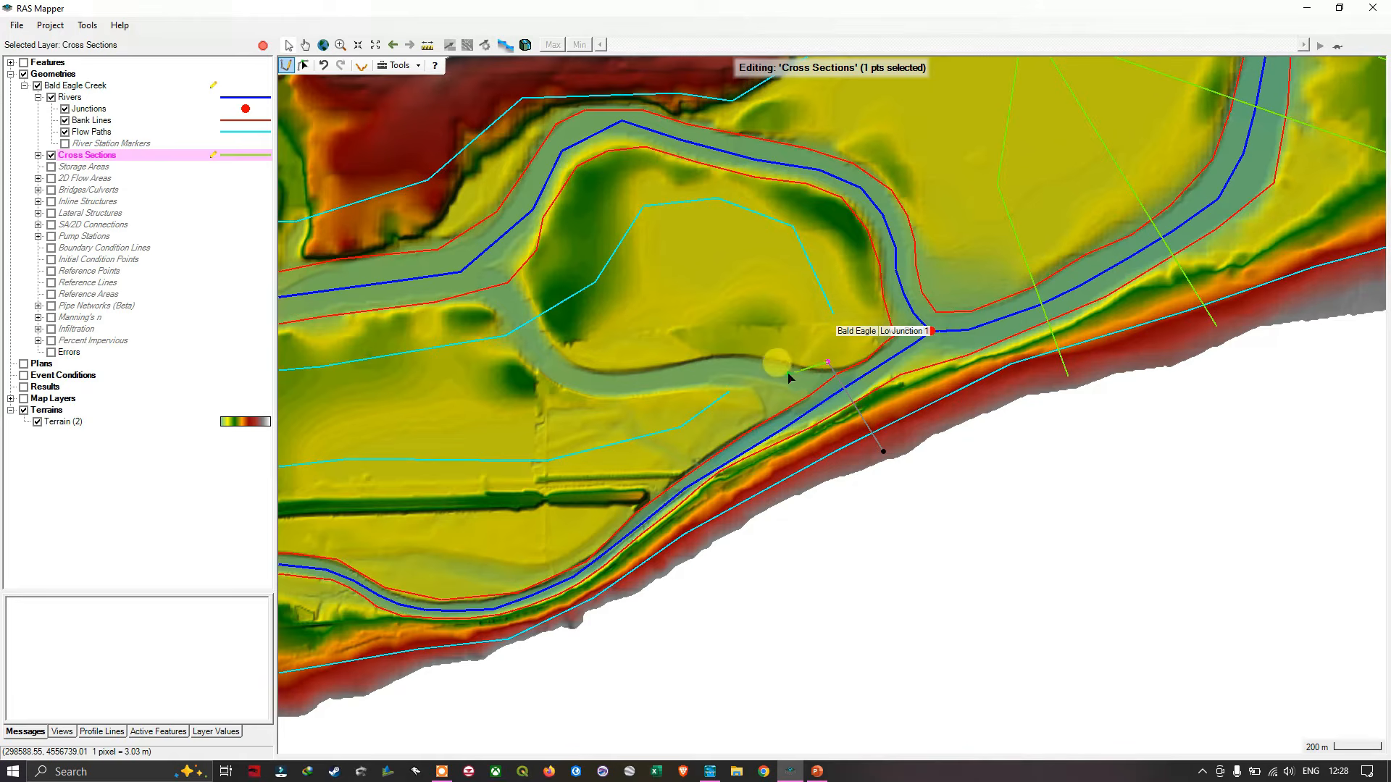
pyautogui.click(725, 411)
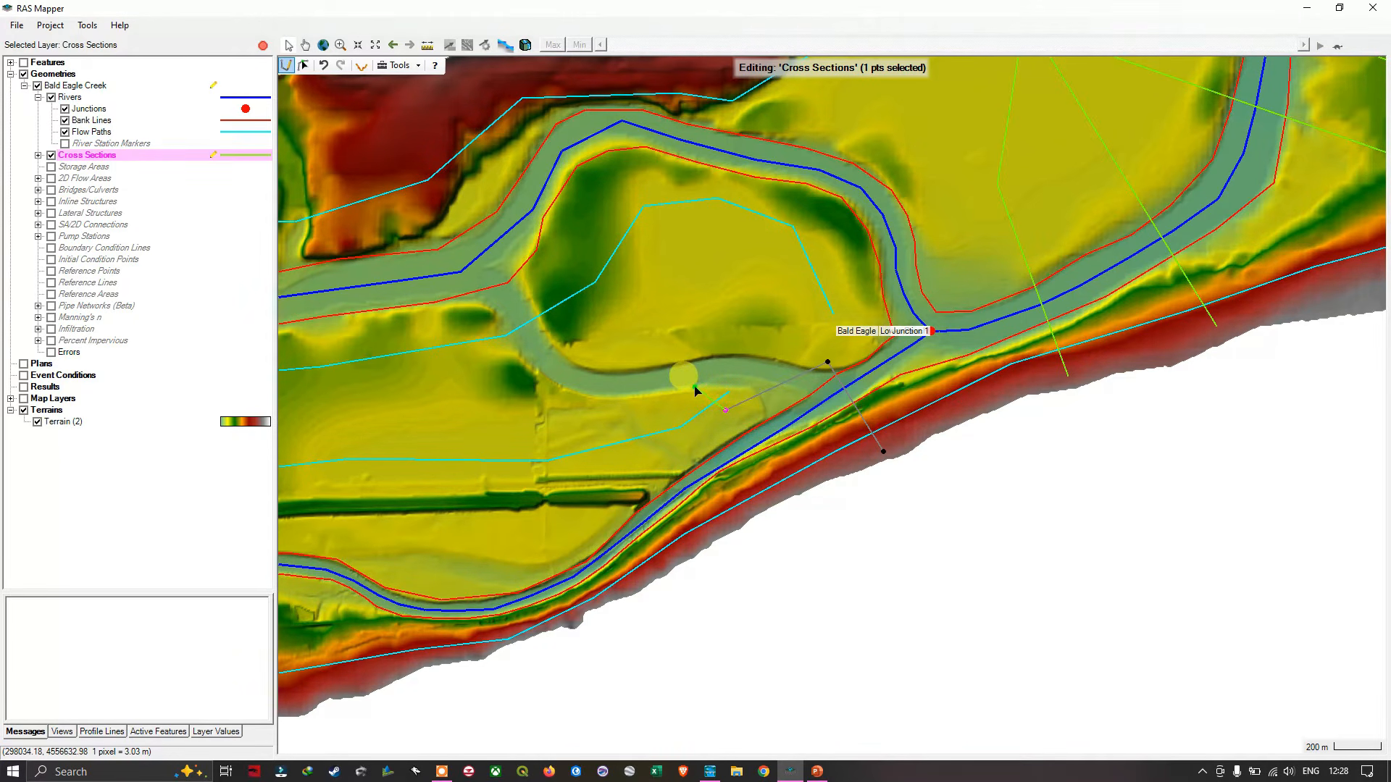
pyautogui.doubleClick(694, 391)
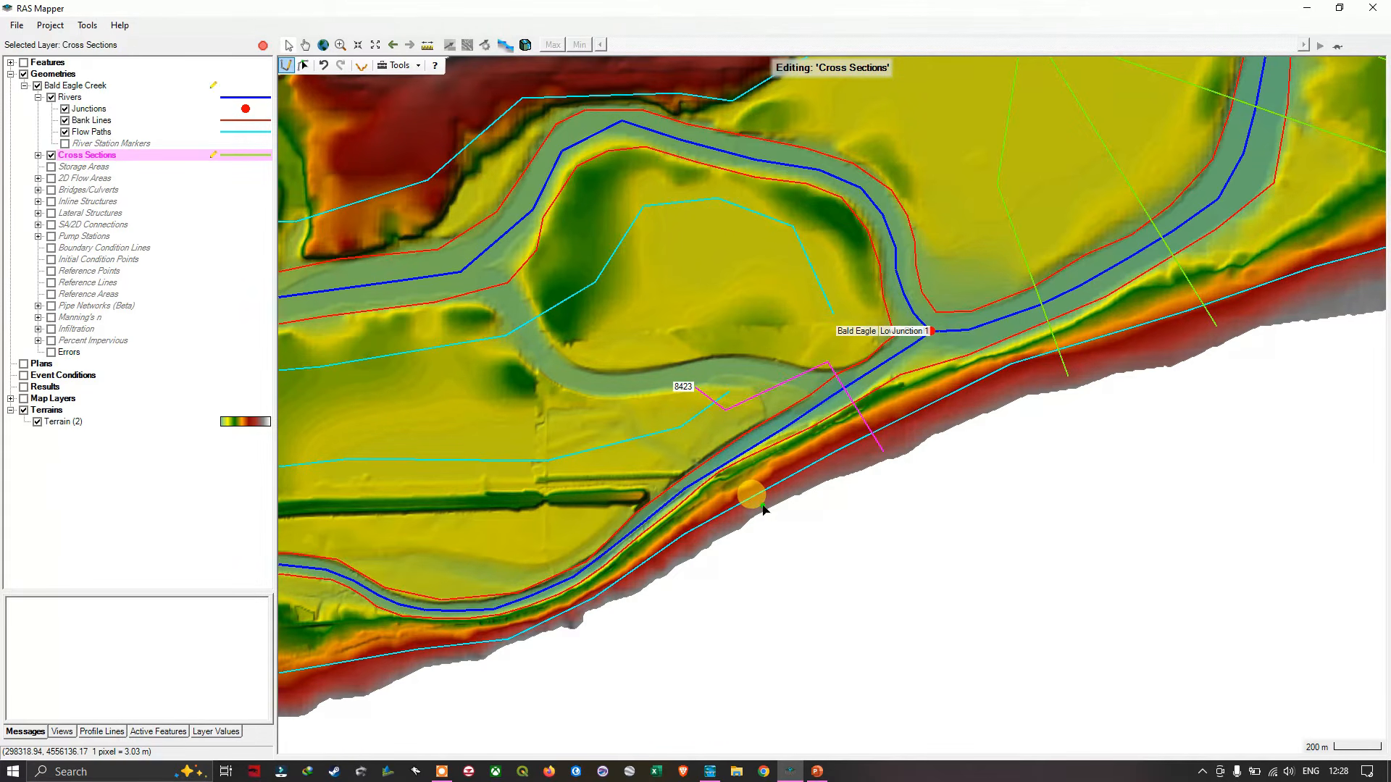
# - Draw four straight cross sections from the southern slope across the southern branch, continuing upstream at about stations 8970, 9195, 9584 and 9878
pyautogui.click(763, 506)
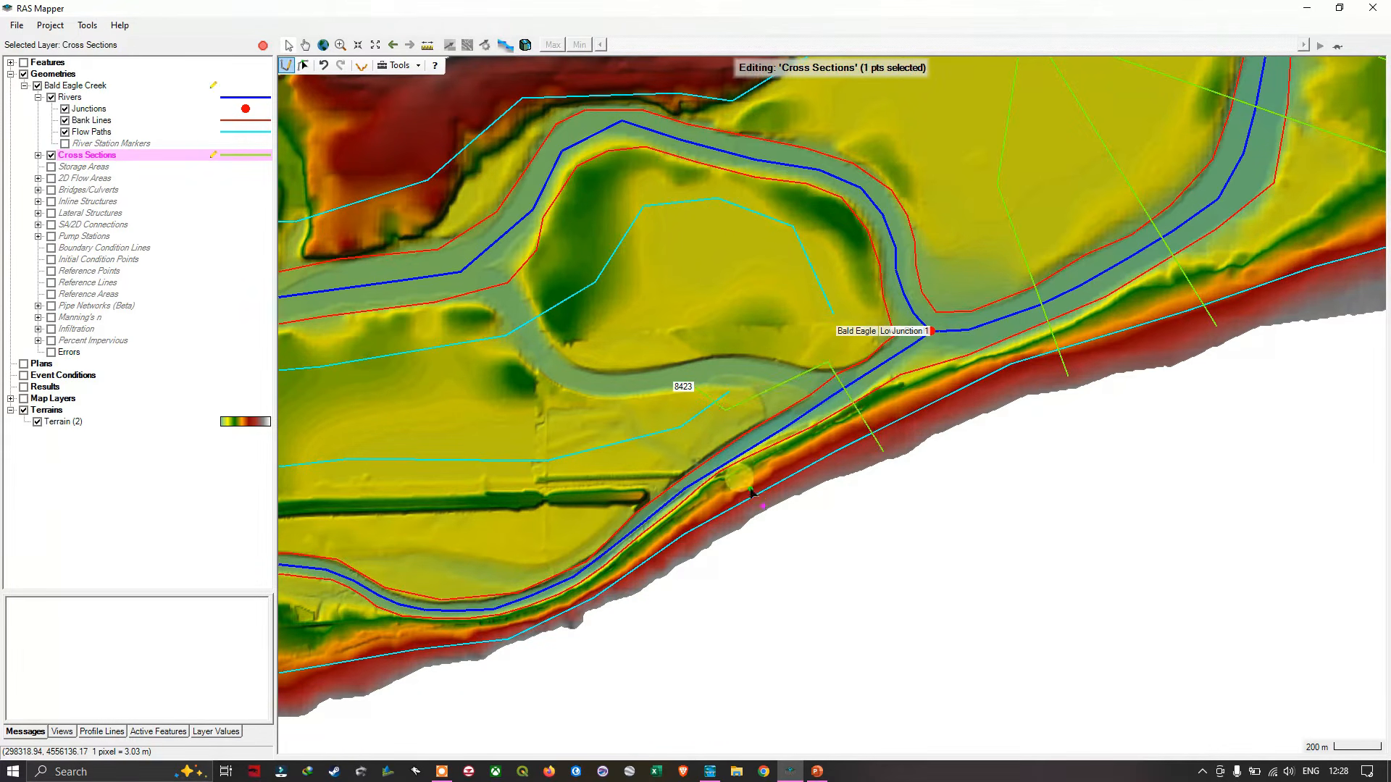
pyautogui.doubleClick(694, 396)
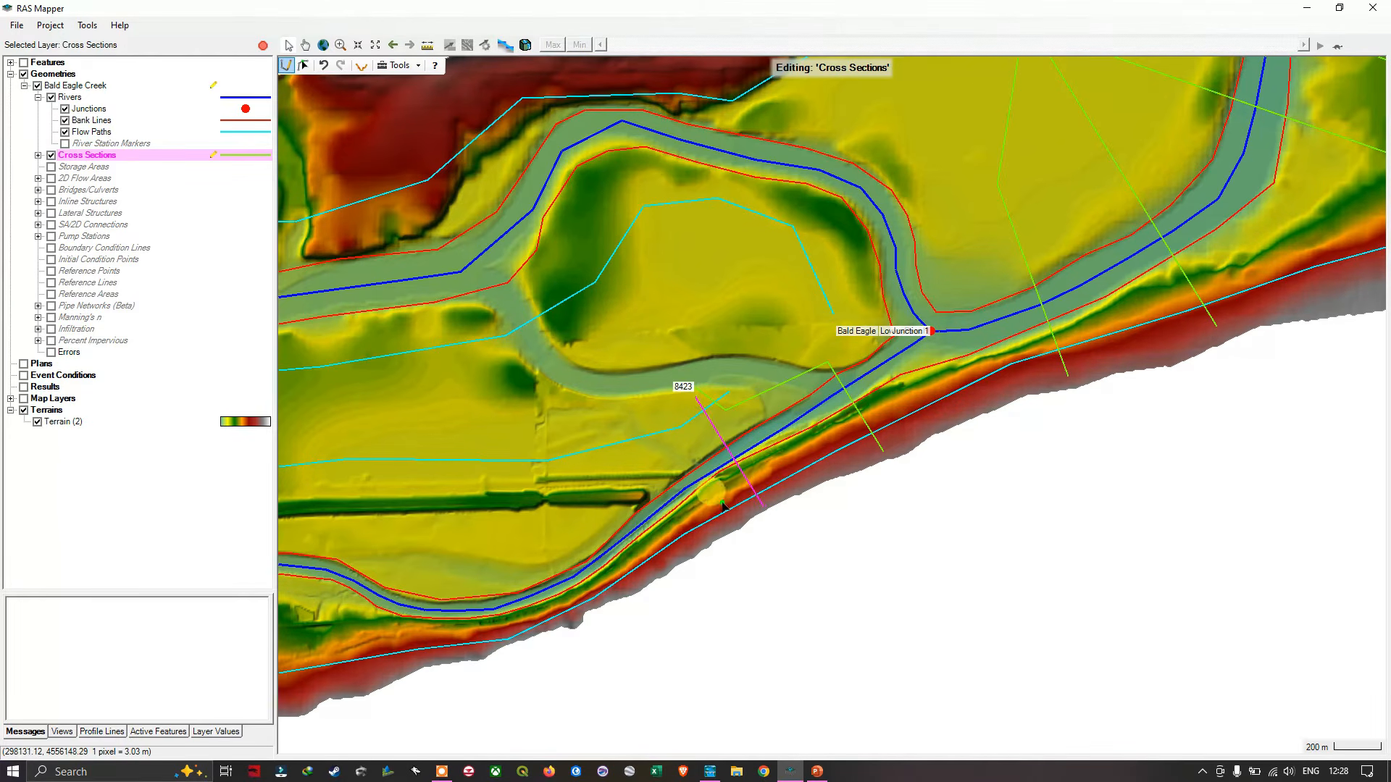
pyautogui.scroll(-1, 748, 535)
pyautogui.moveTo(752, 541); pyautogui.dragTo(773, 412)
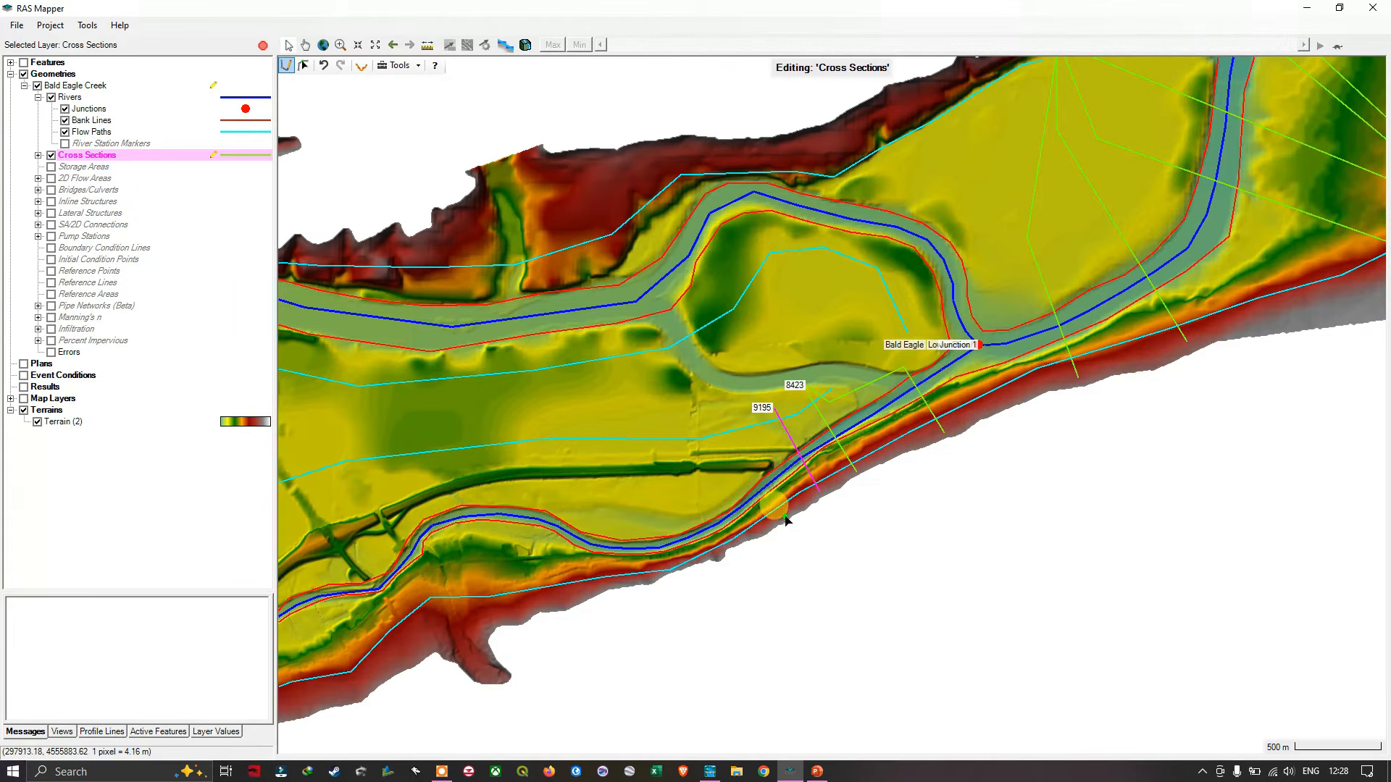
pyautogui.moveTo(766, 529); pyautogui.dragTo(685, 415)
pyautogui.scroll(2, 726, 518)
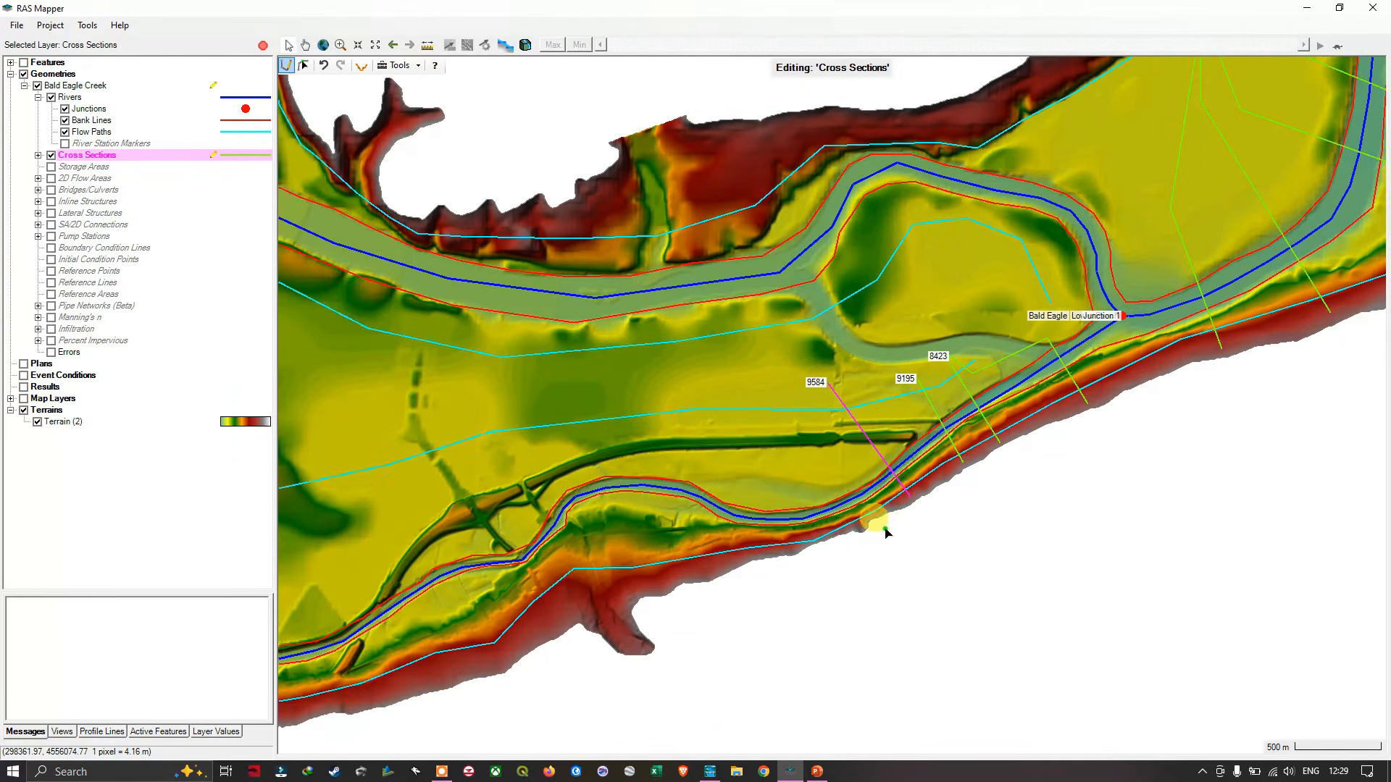
pyautogui.scroll(1, 887, 515)
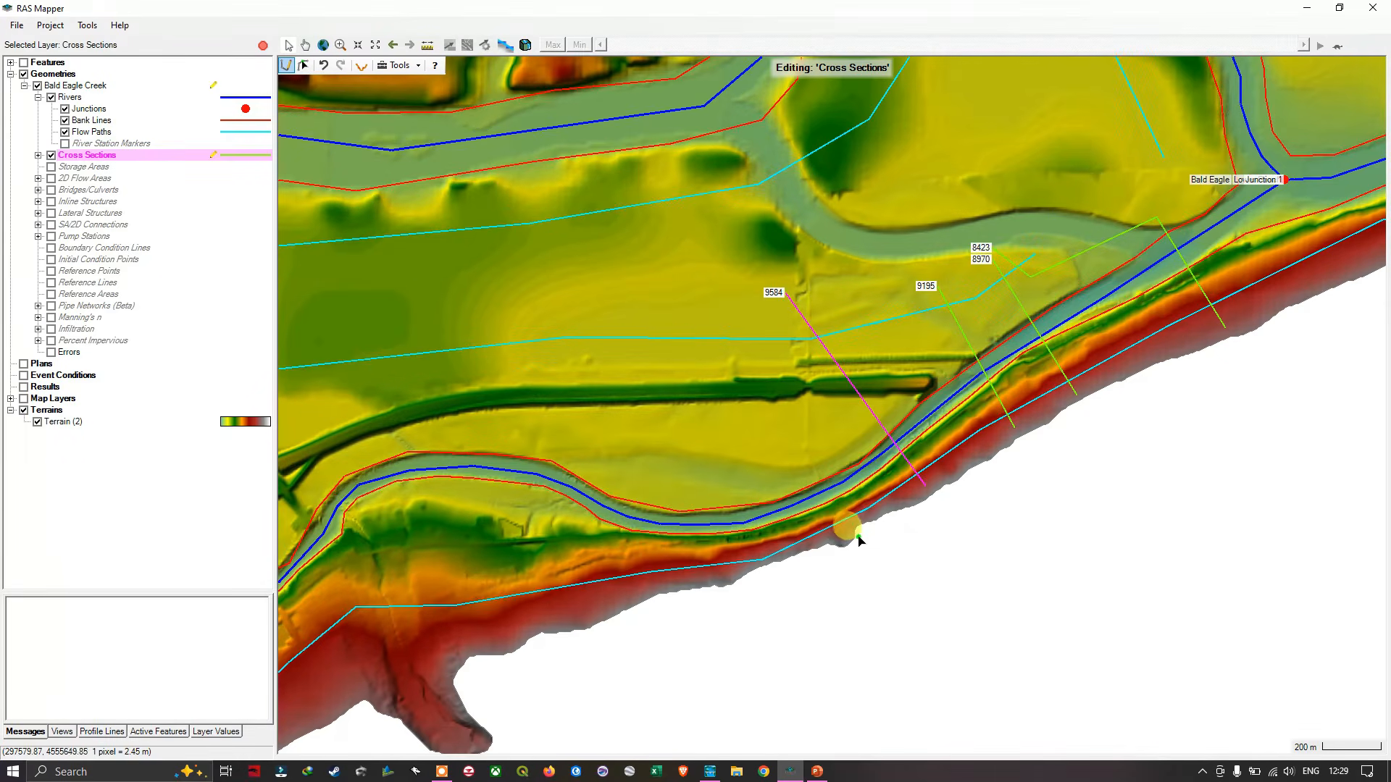
pyautogui.moveTo(841, 540); pyautogui.dragTo(749, 309)
pyautogui.scroll(-1, 767, 559)
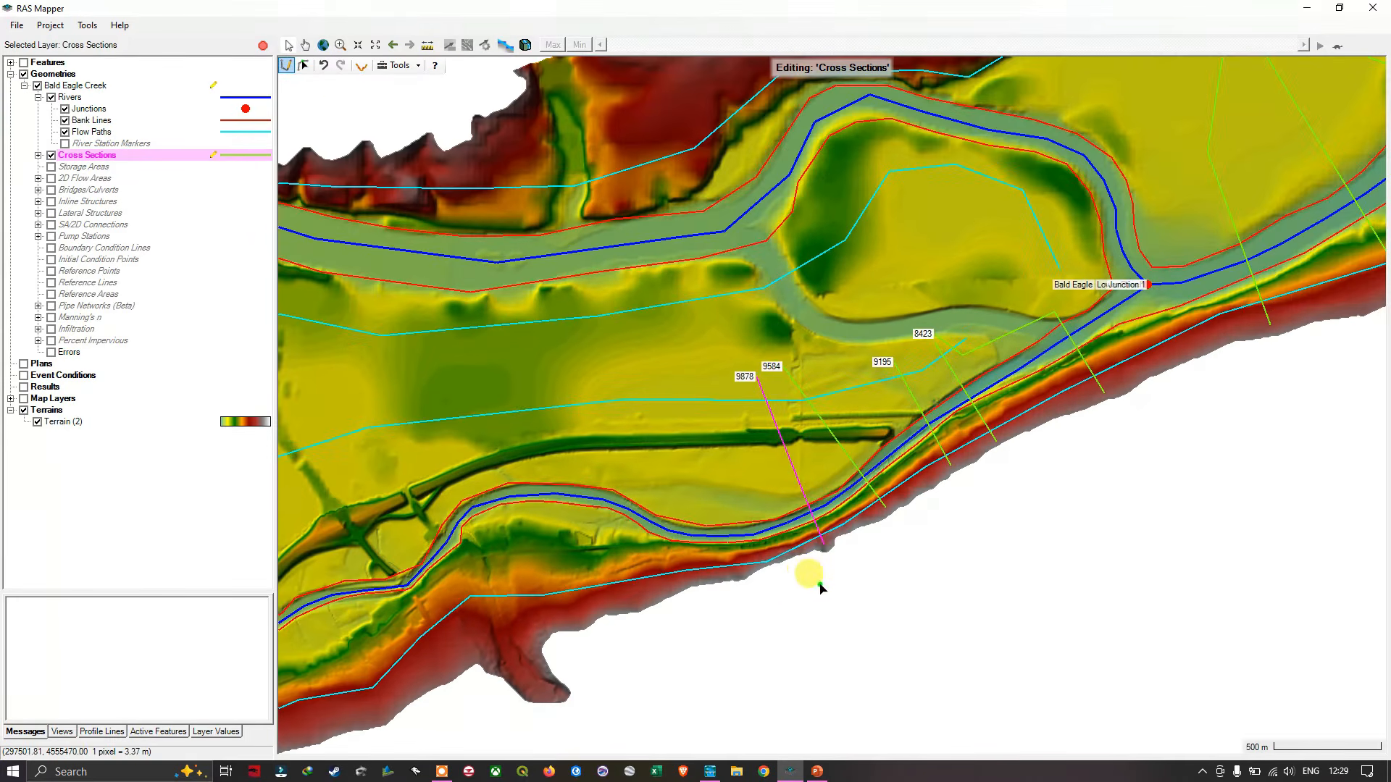
# - Draw two straight cross sections from the southern slope across the creek and embankment onto the floodplain at about stations 11001 and 11416
pyautogui.moveTo(818, 585); pyautogui.dragTo(1048, 593)
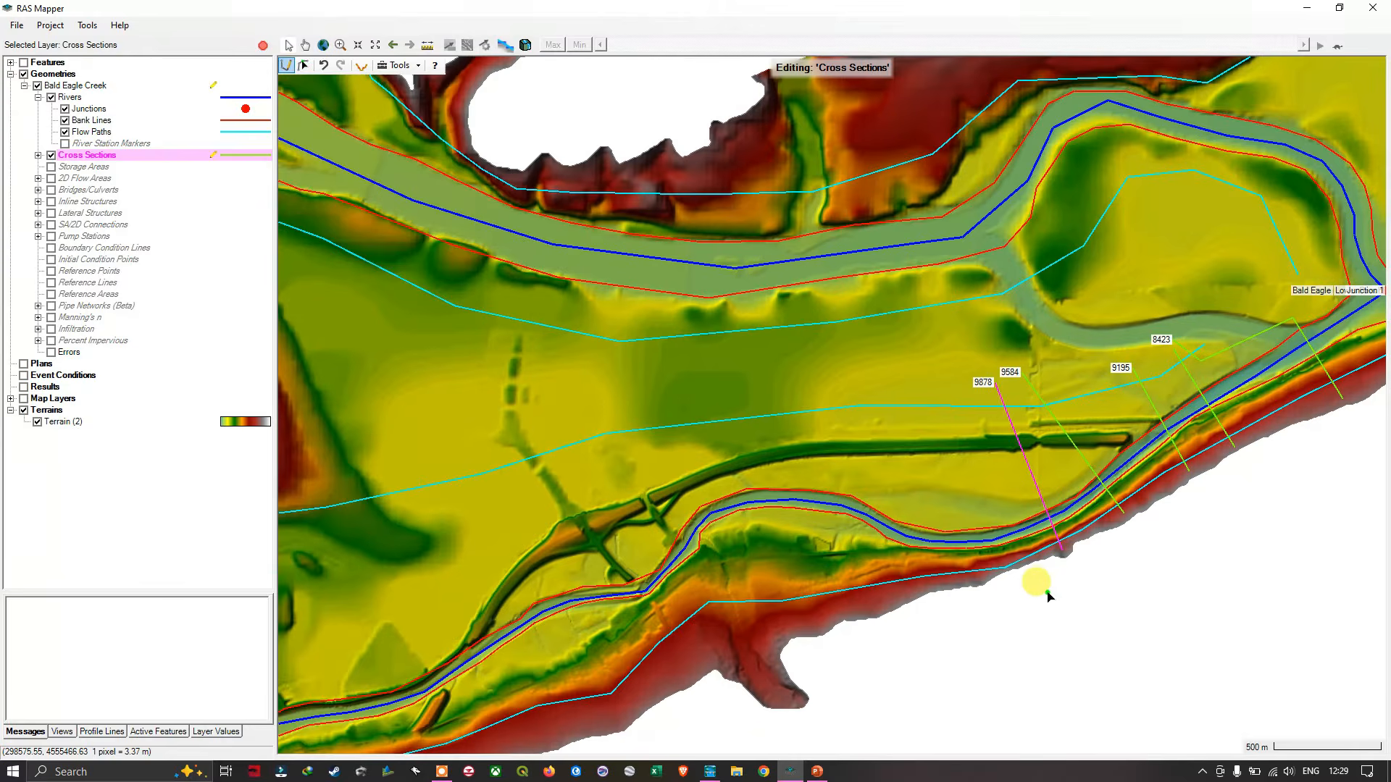
pyautogui.scroll(1, 1046, 600)
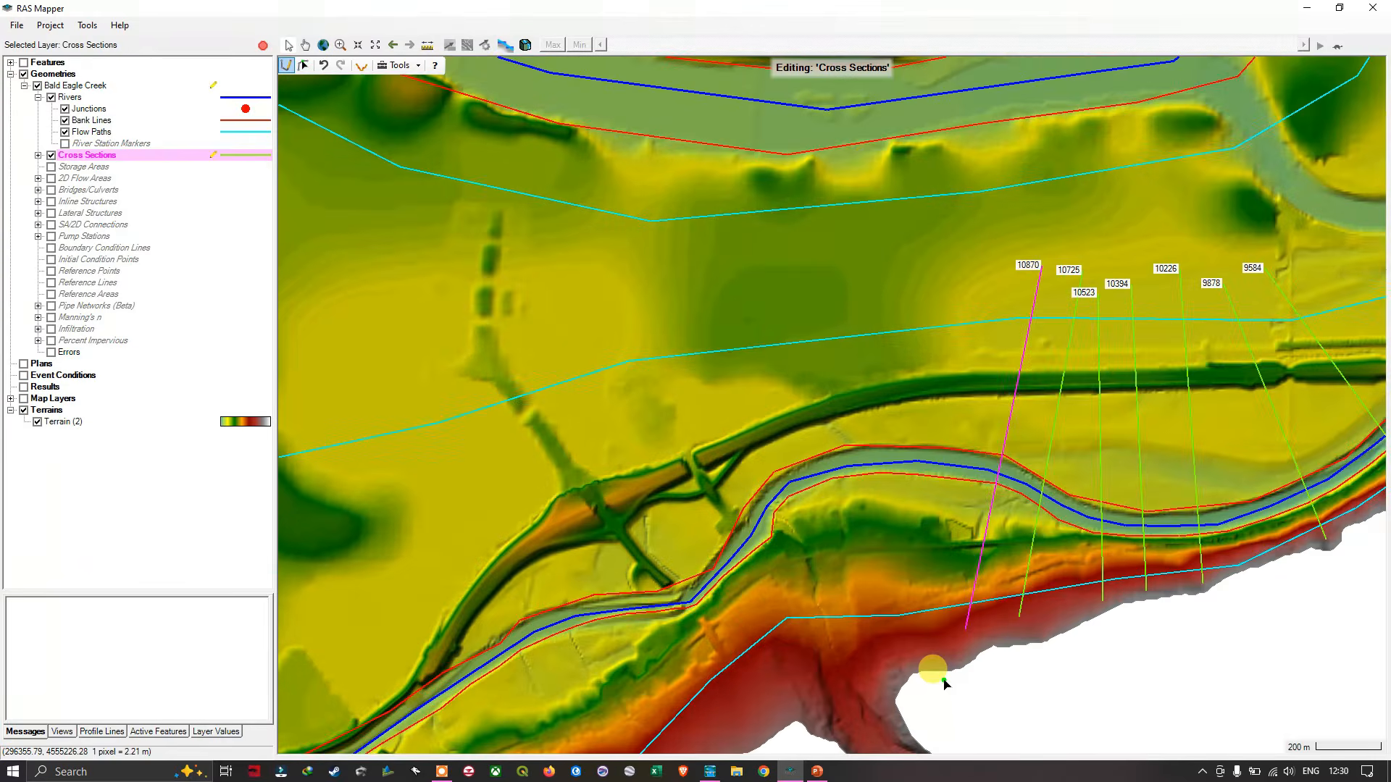
pyautogui.click(924, 640)
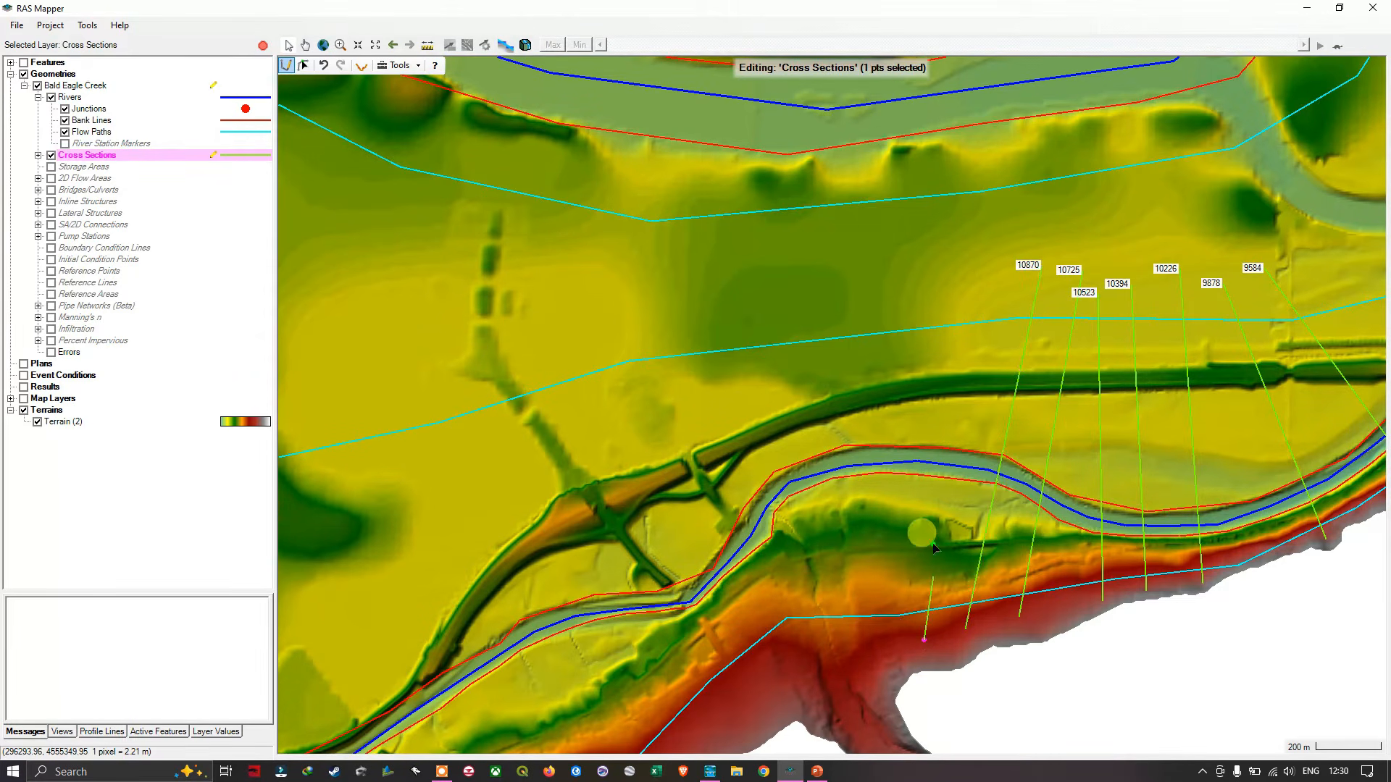
pyautogui.doubleClick(994, 254)
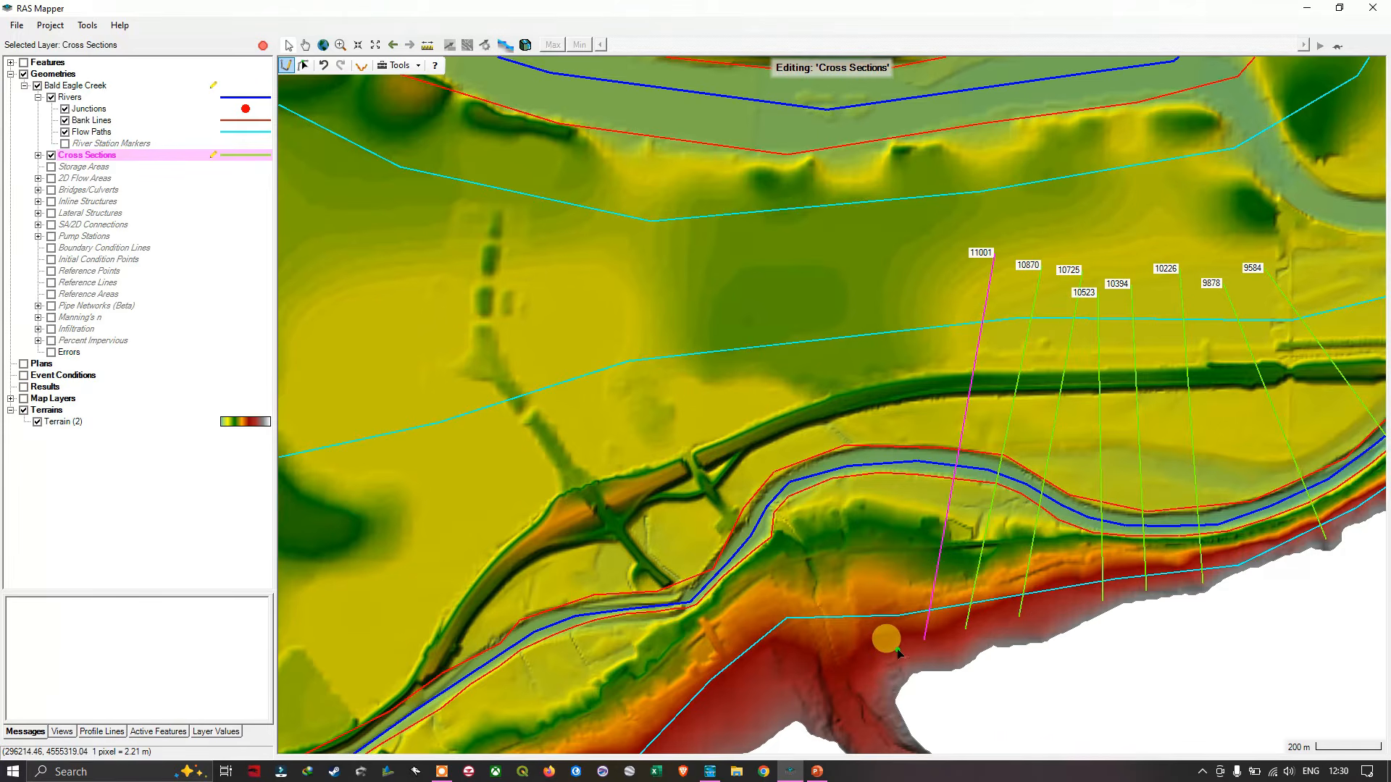
pyautogui.moveTo(884, 636); pyautogui.dragTo(1013, 654)
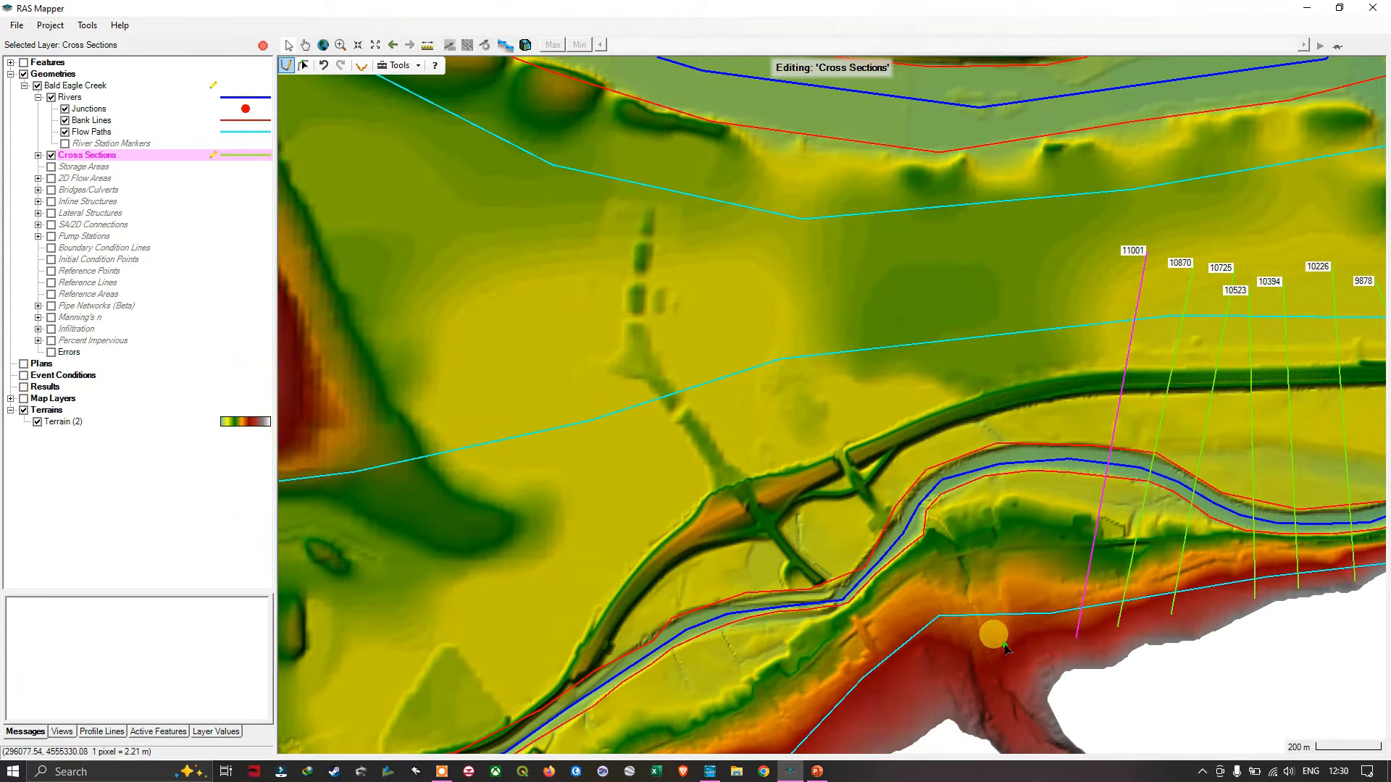
pyautogui.click(1006, 647)
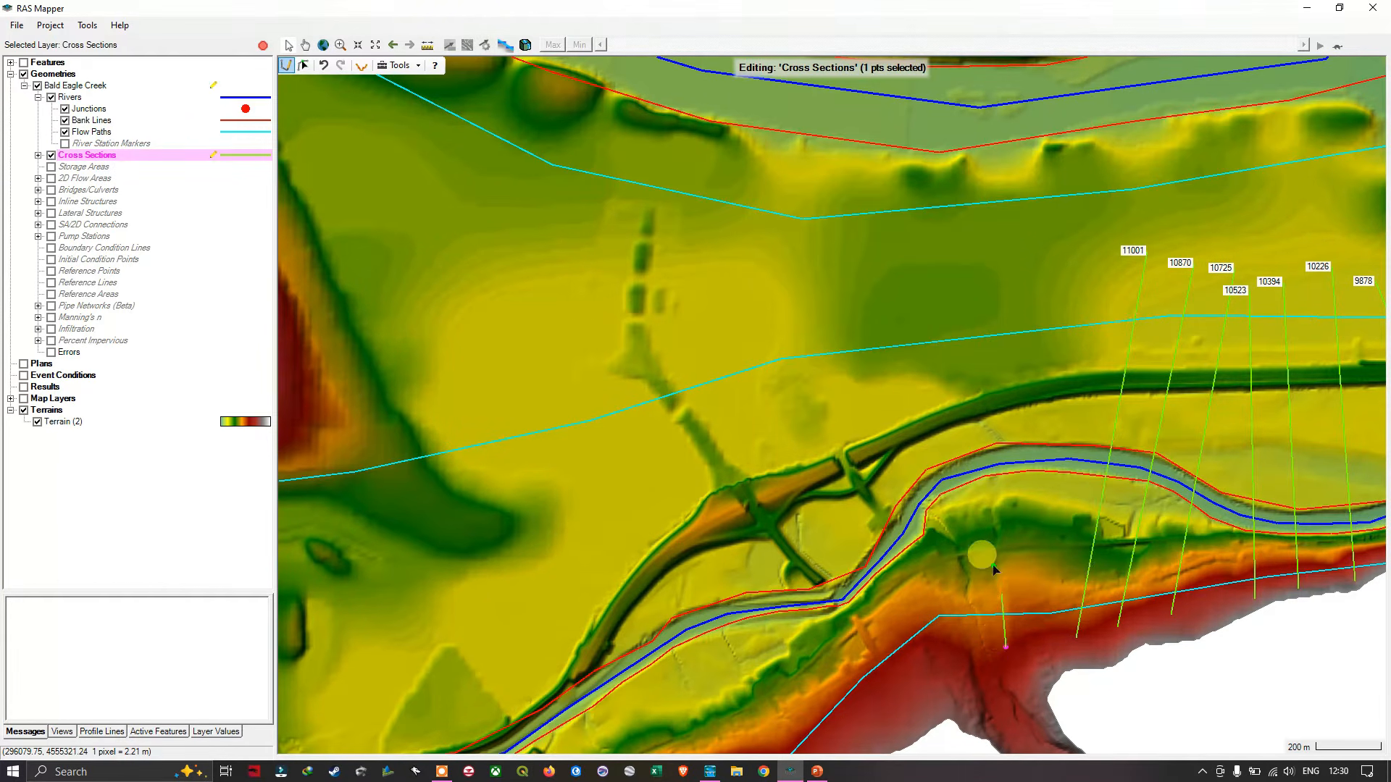
pyautogui.doubleClick(935, 275)
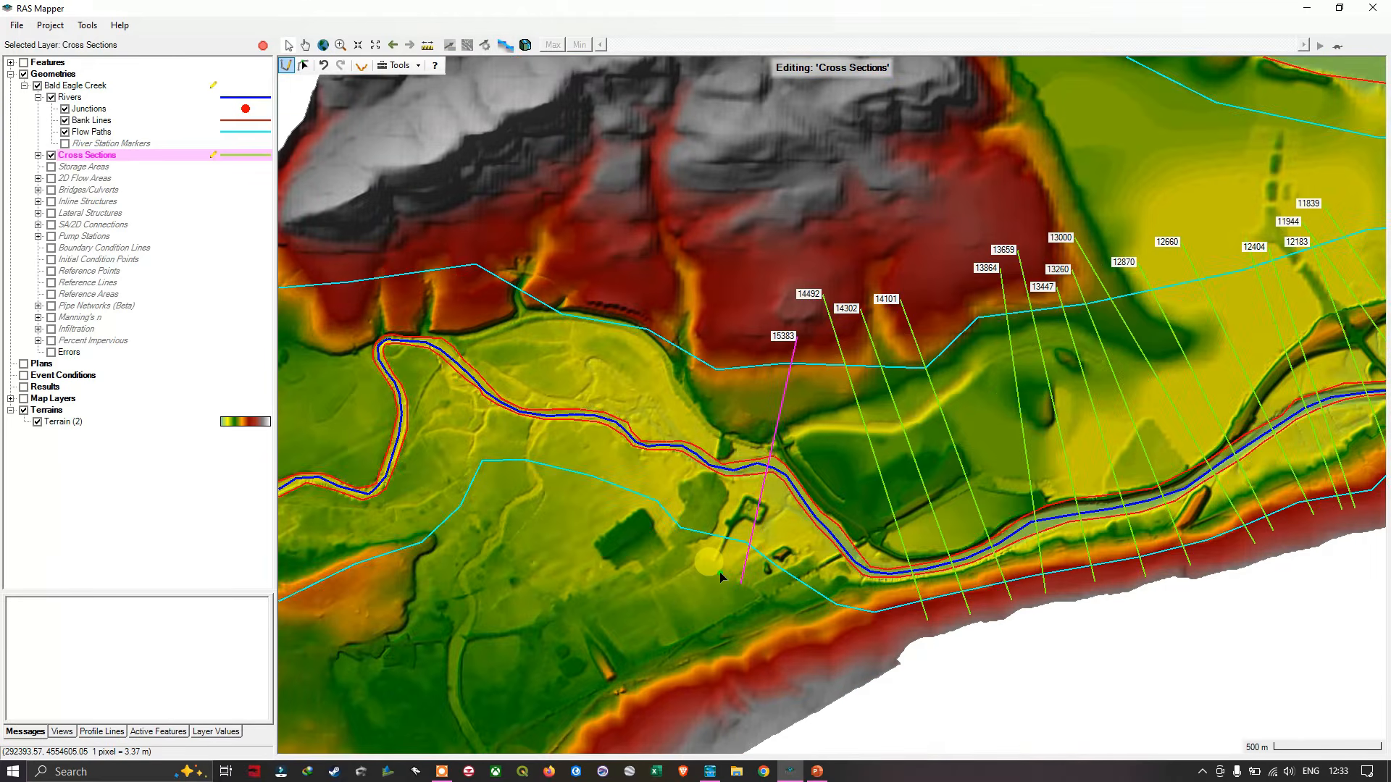
# - Examine the rest of the reach upstream of station 15383, following the creek to its upper end for stretches still needing cross sections
pyautogui.scroll(-3, 721, 576)
pyautogui.scroll(-2, 720, 572)
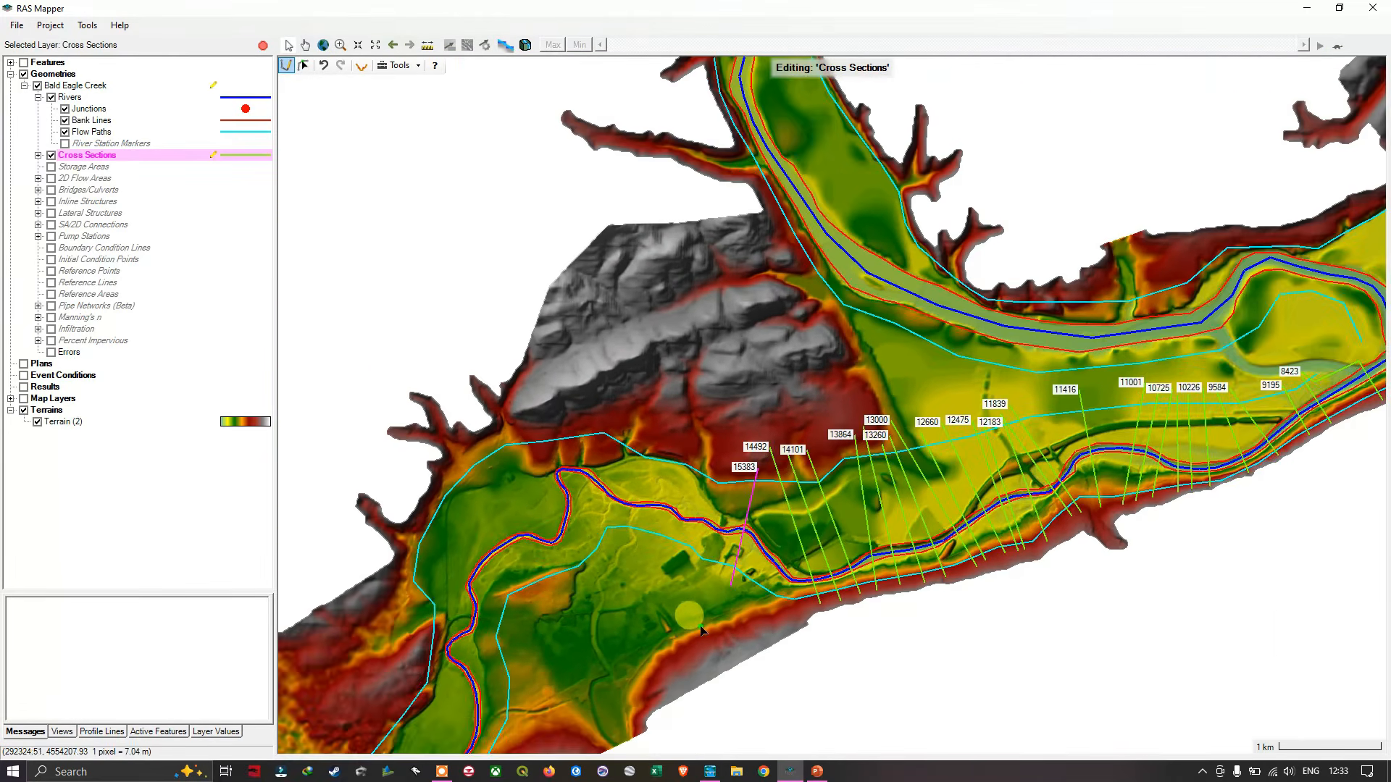
pyautogui.moveTo(657, 652); pyautogui.dragTo(816, 431)
pyautogui.moveTo(733, 520); pyautogui.dragTo(920, 394)
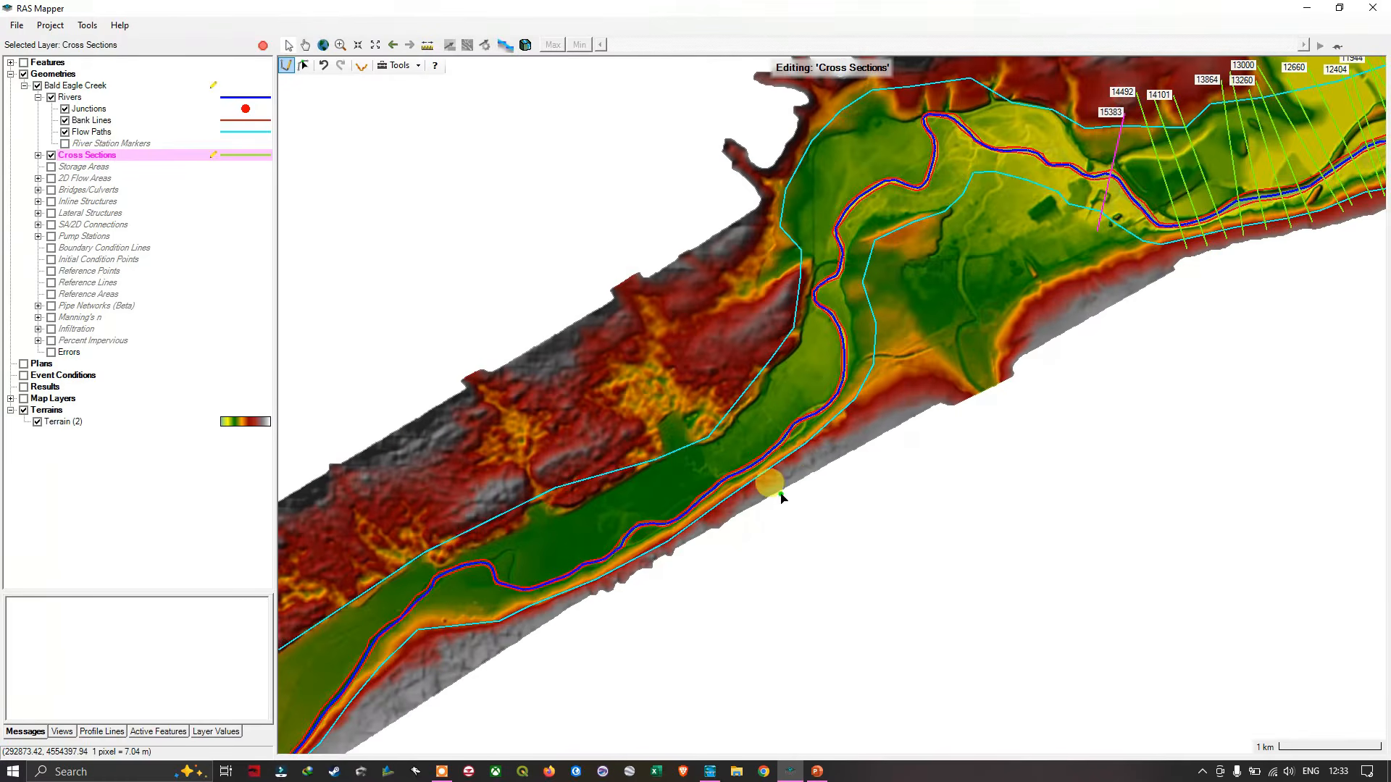
pyautogui.moveTo(771, 488); pyautogui.dragTo(1000, 335)
pyautogui.moveTo(790, 454); pyautogui.dragTo(1018, 317)
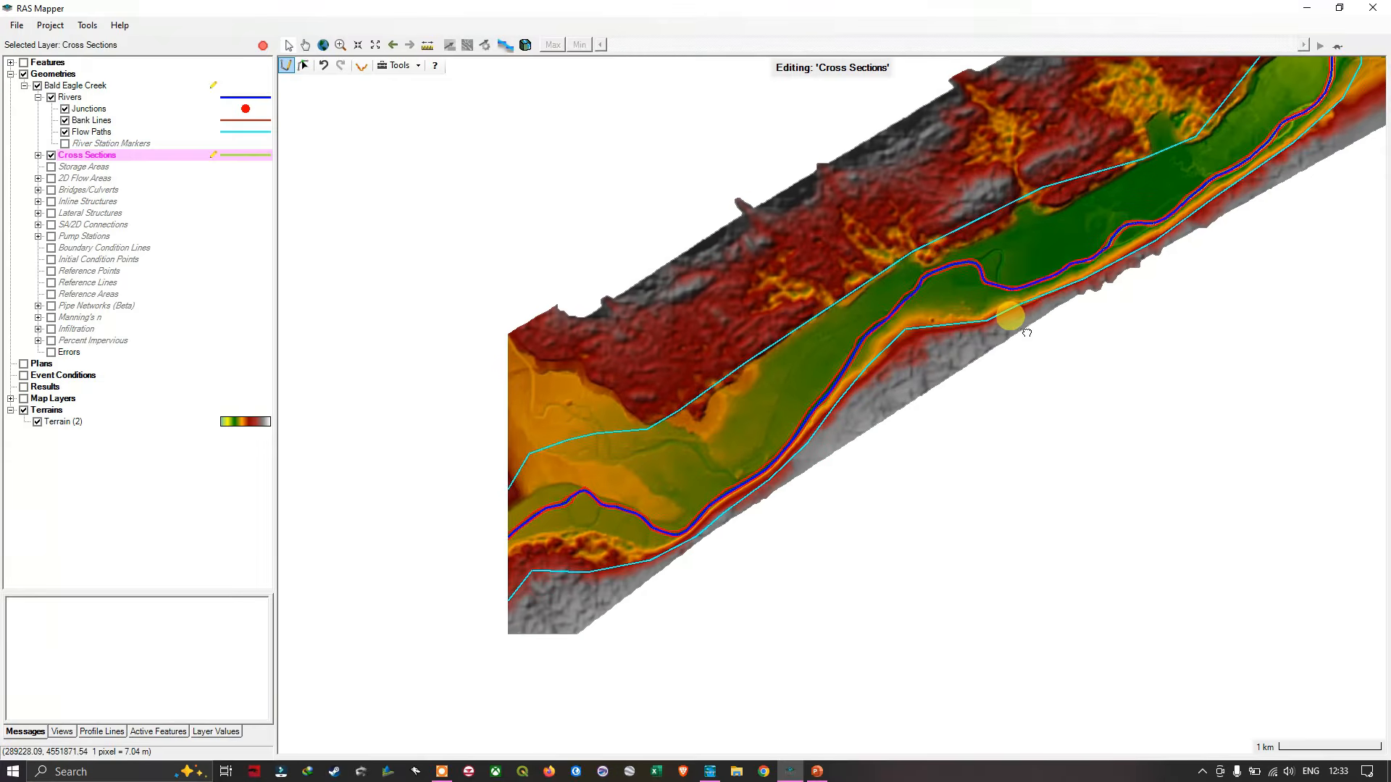
pyautogui.moveTo(729, 534); pyautogui.dragTo(986, 298)
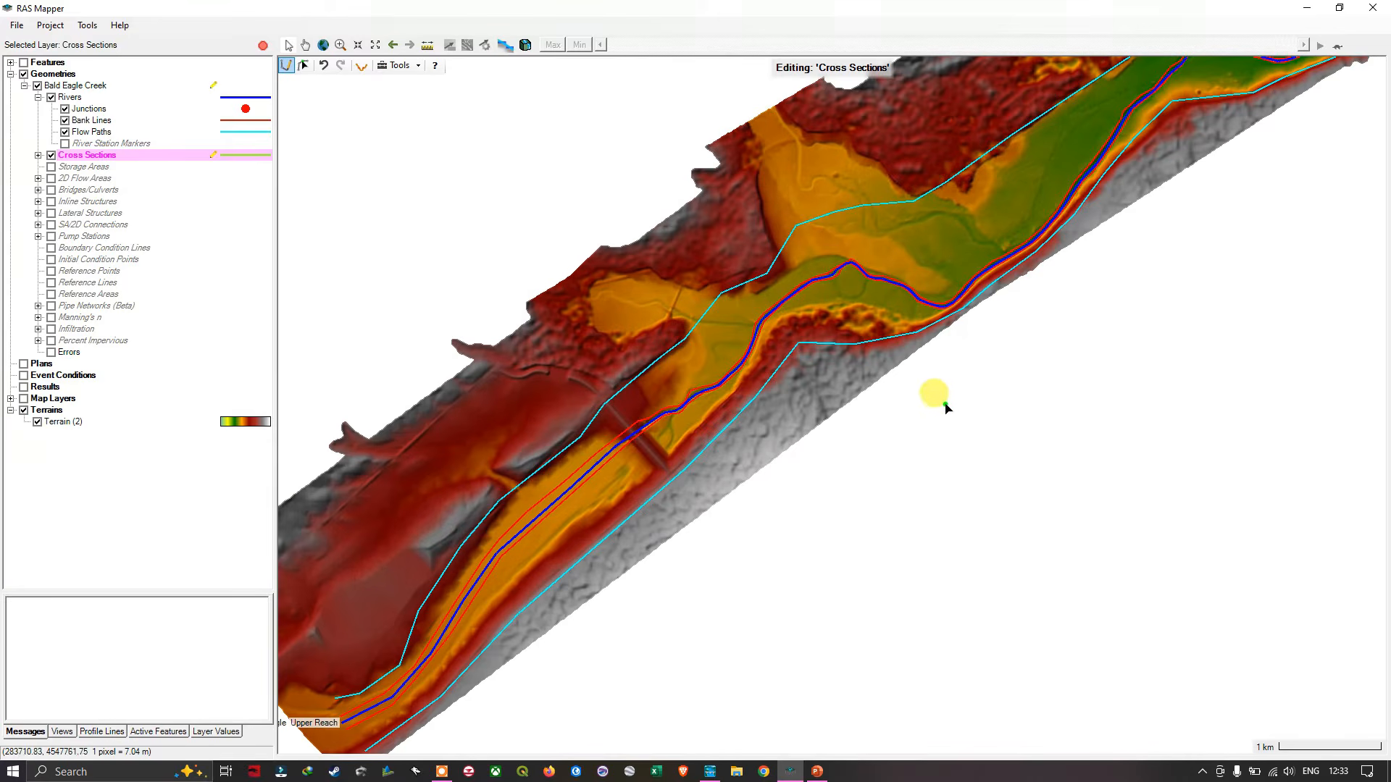
# - Examine the creek from station 15383 upstream beyond station 26770, checking the cross-section coverage along the upper reach
pyautogui.moveTo(1104, 302); pyautogui.dragTo(630, 589)
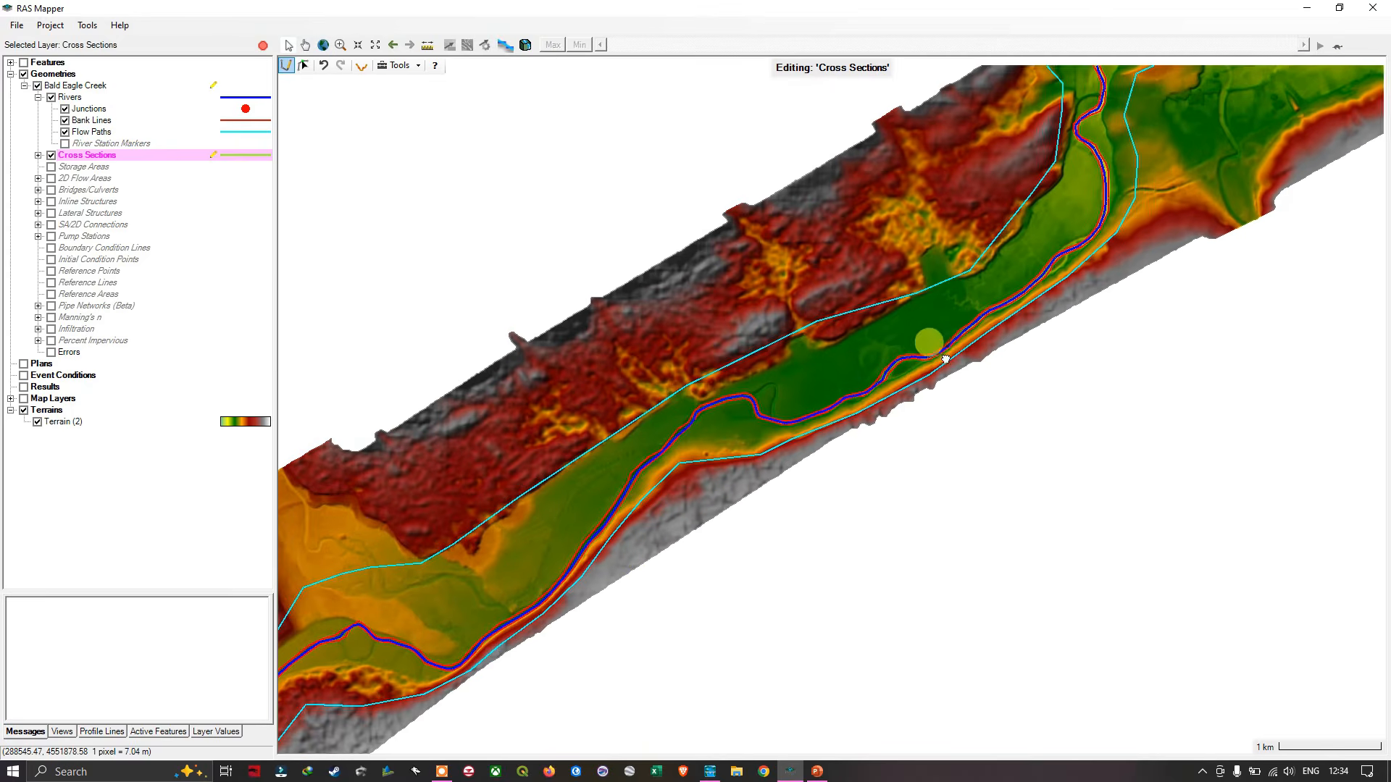
pyautogui.moveTo(925, 341); pyautogui.dragTo(573, 618)
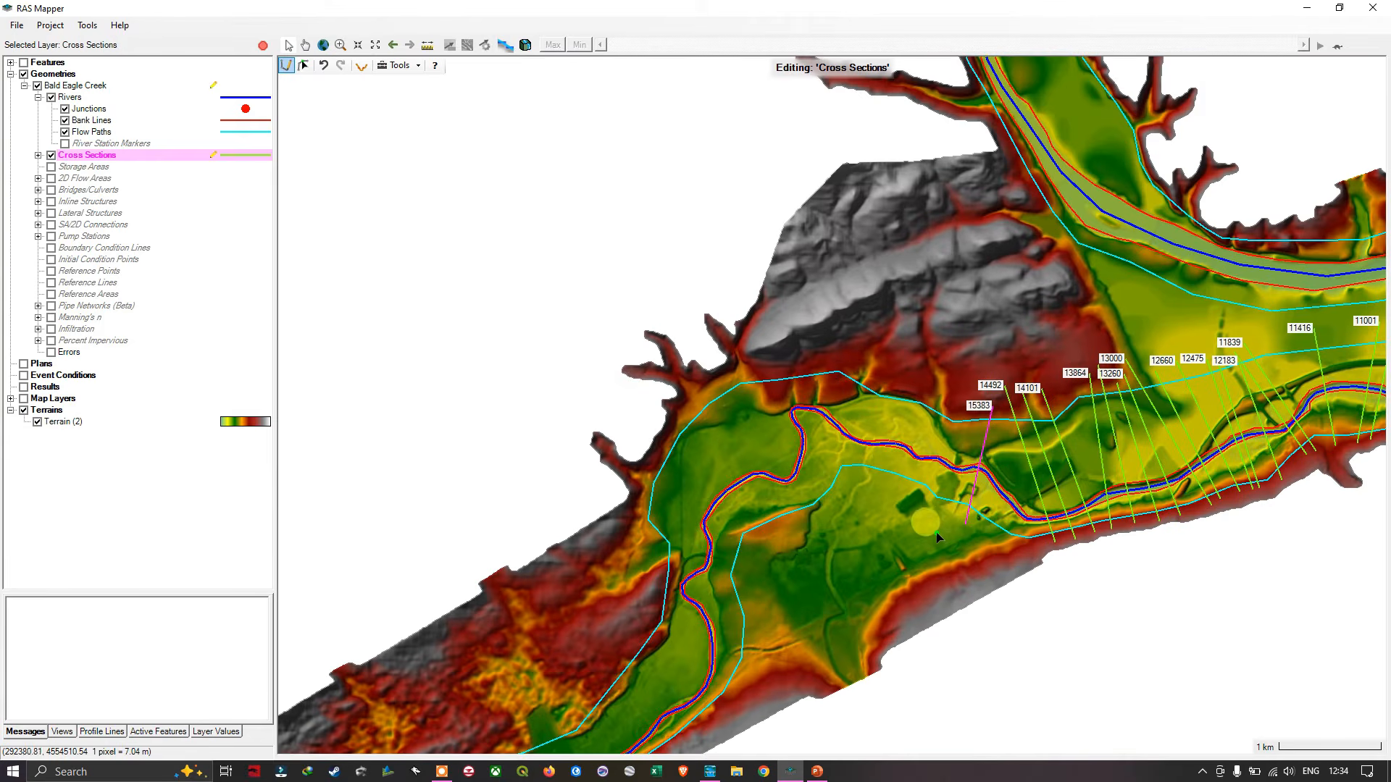
pyautogui.scroll(3, 744, 621)
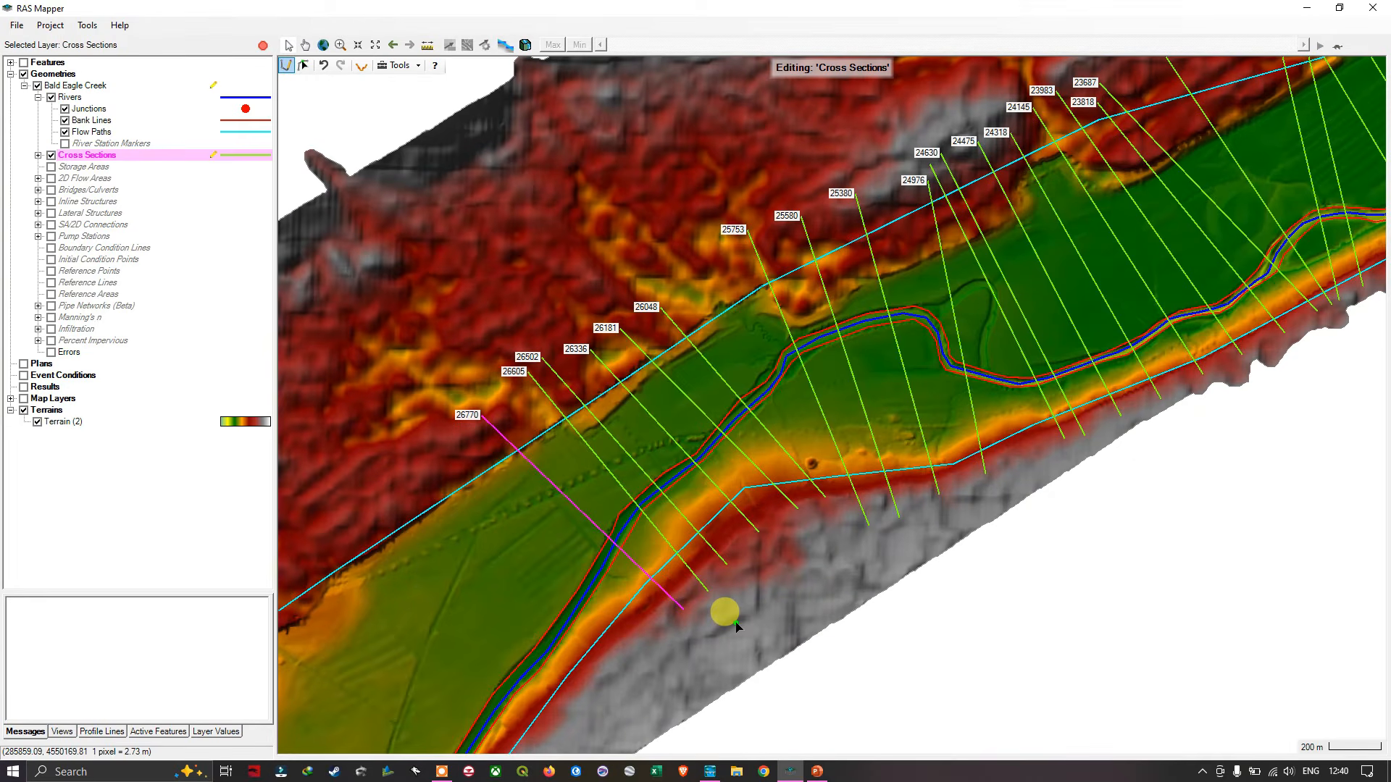
pyautogui.scroll(-3, 736, 623)
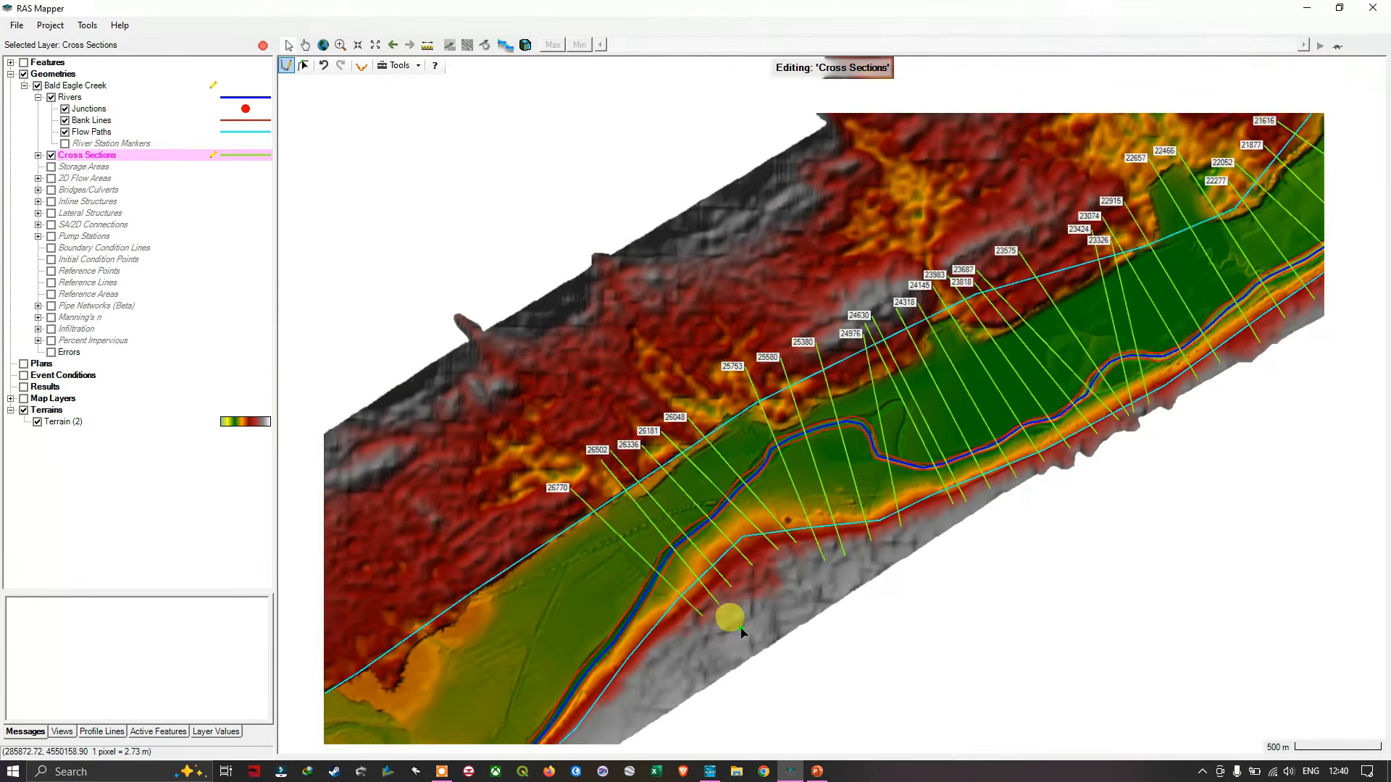
pyautogui.scroll(-2, 740, 629)
pyautogui.moveTo(741, 658); pyautogui.dragTo(1007, 386)
pyautogui.moveTo(898, 464); pyautogui.dragTo(893, 491)
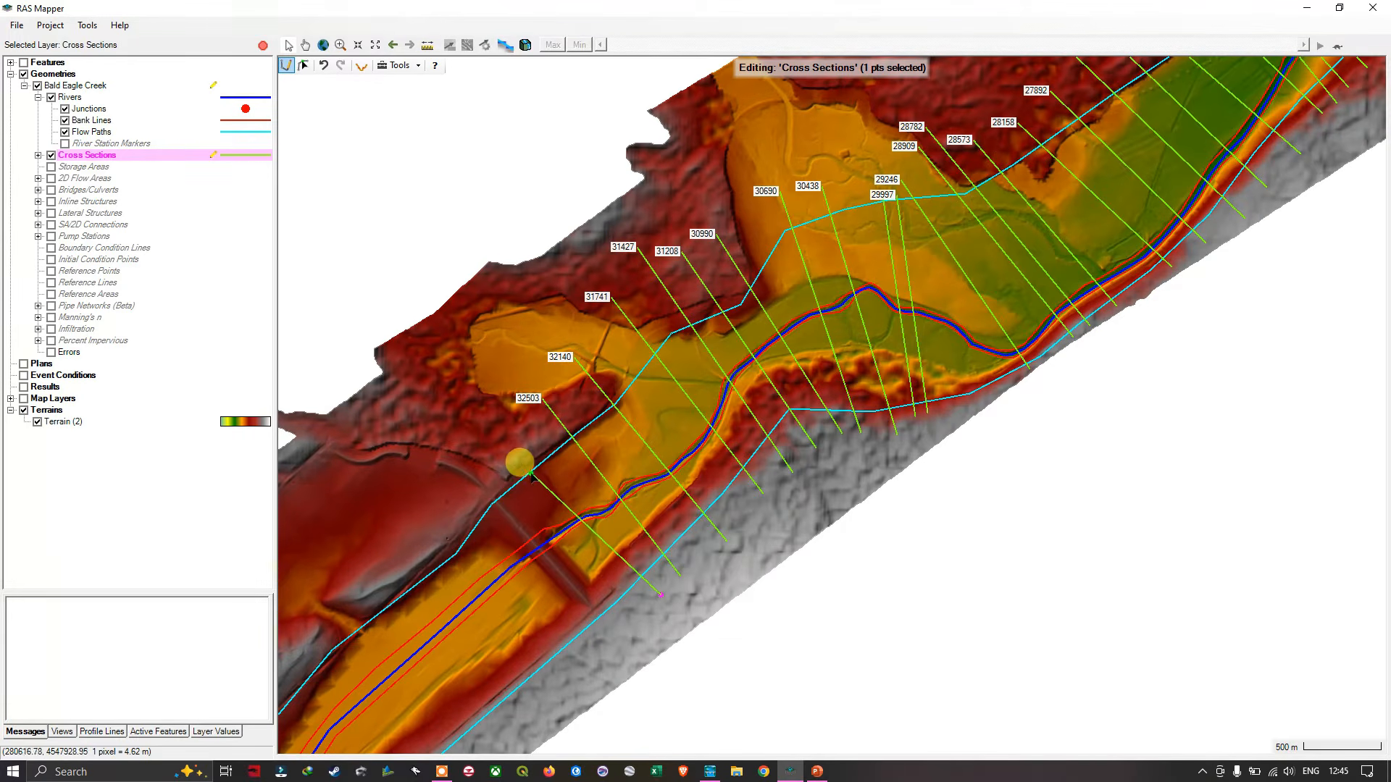
# - Draw straight cross sections from the southern slope just downstream and upstream of the embankment crossing the valley, at about stations 32680 and 33496
pyautogui.scroll(-3, 552, 481)
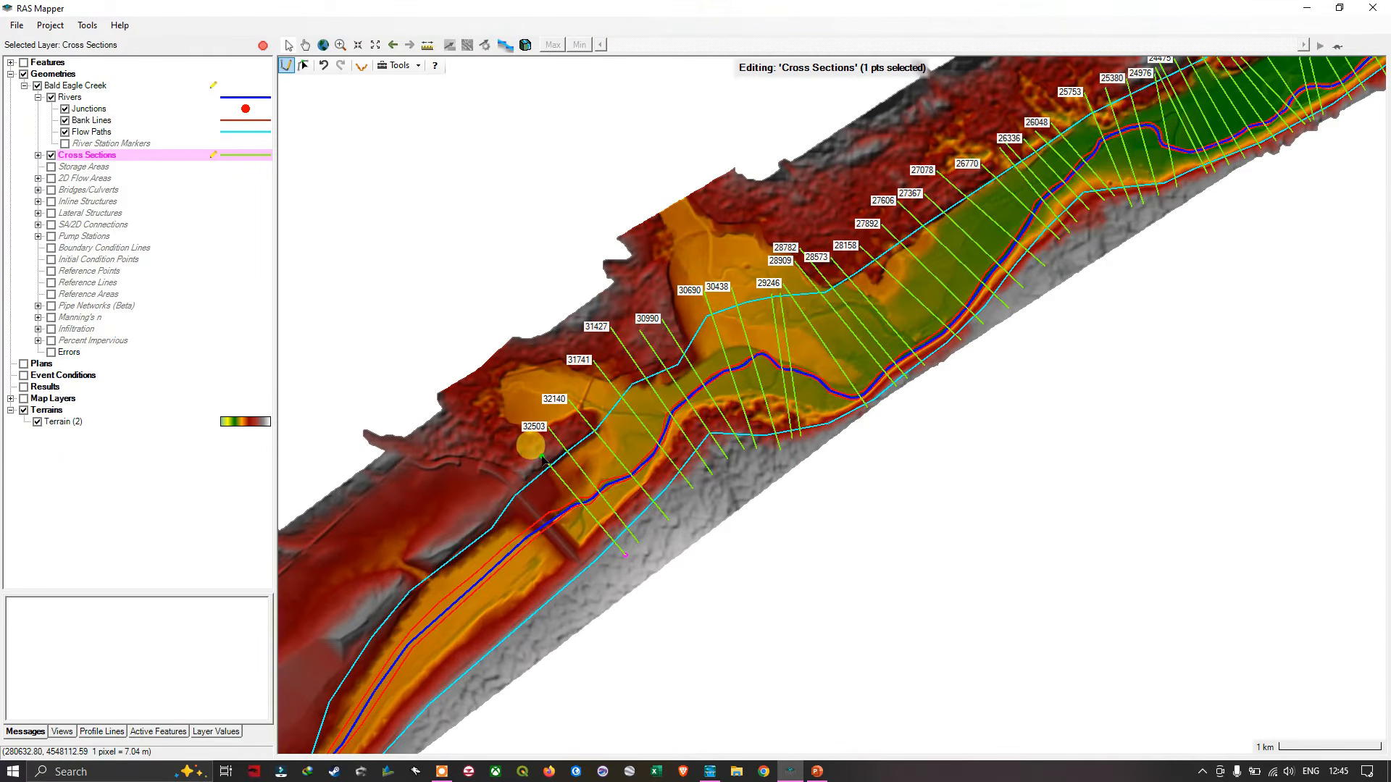
pyautogui.scroll(2, 542, 458)
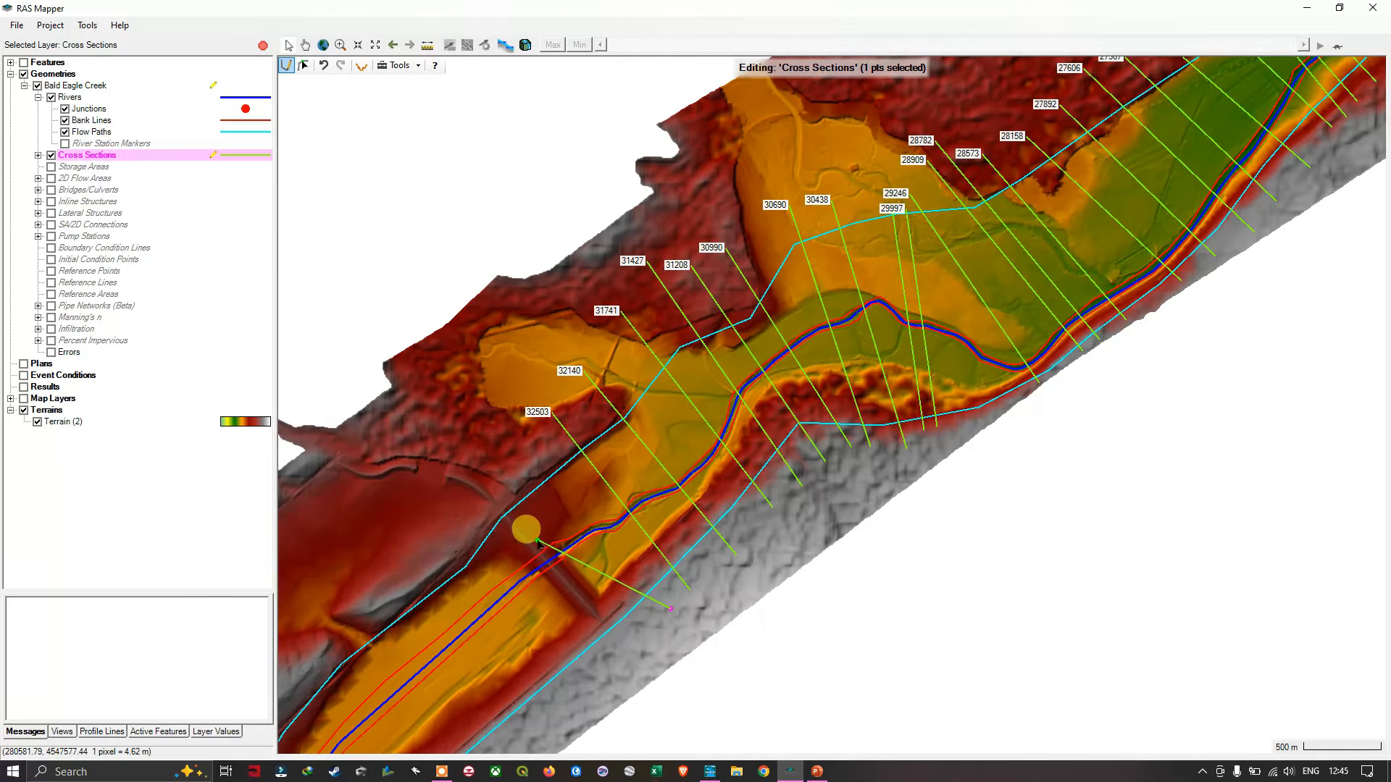
pyautogui.moveTo(610, 563); pyautogui.dragTo(735, 481)
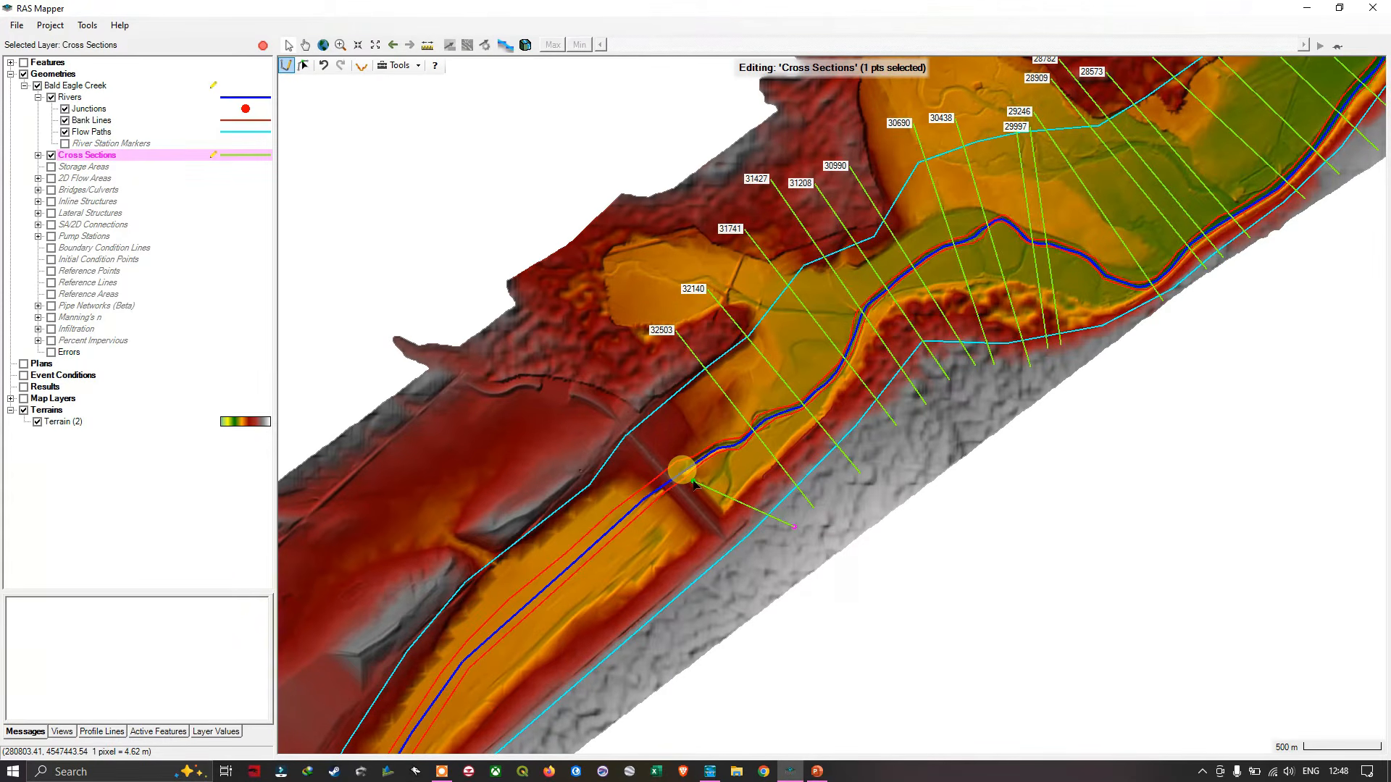
pyautogui.moveTo(693, 483); pyautogui.dragTo(666, 363)
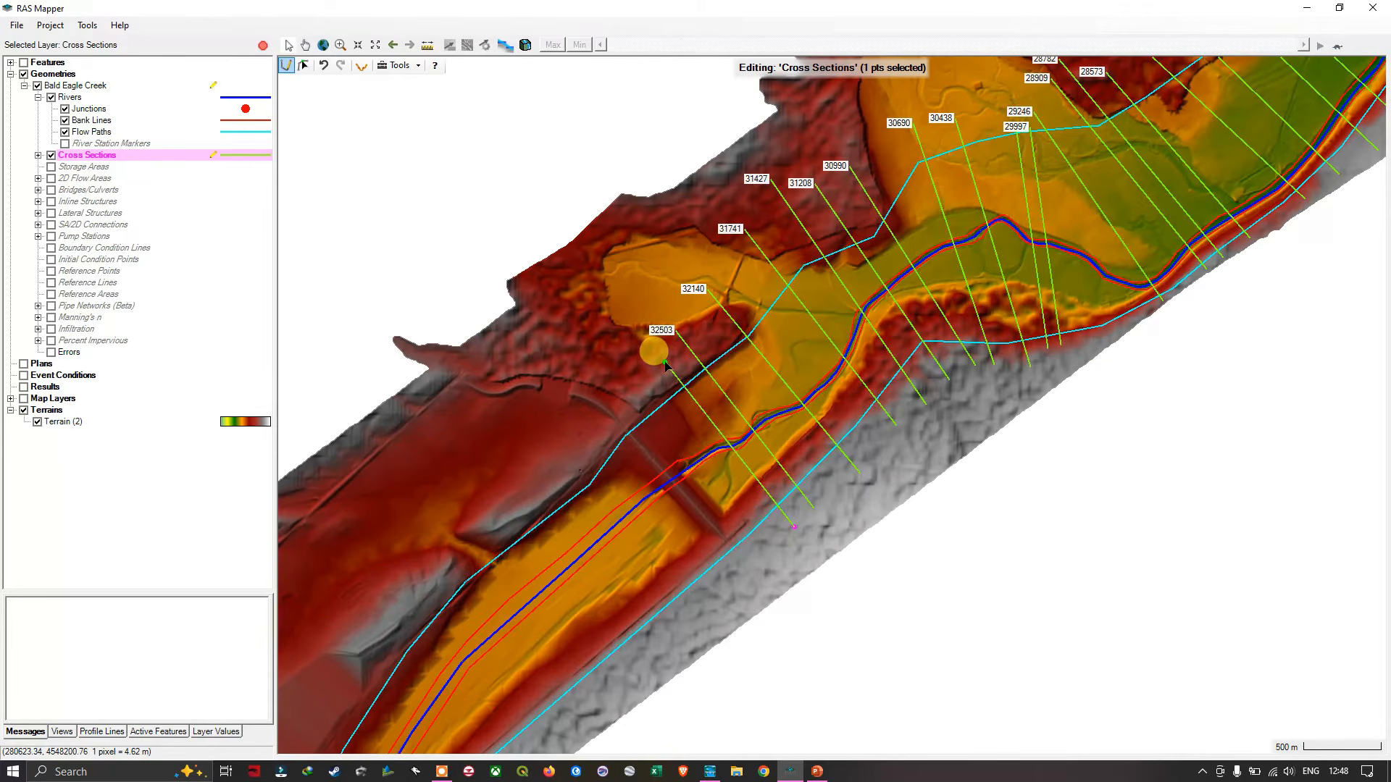
pyautogui.doubleClick(664, 361)
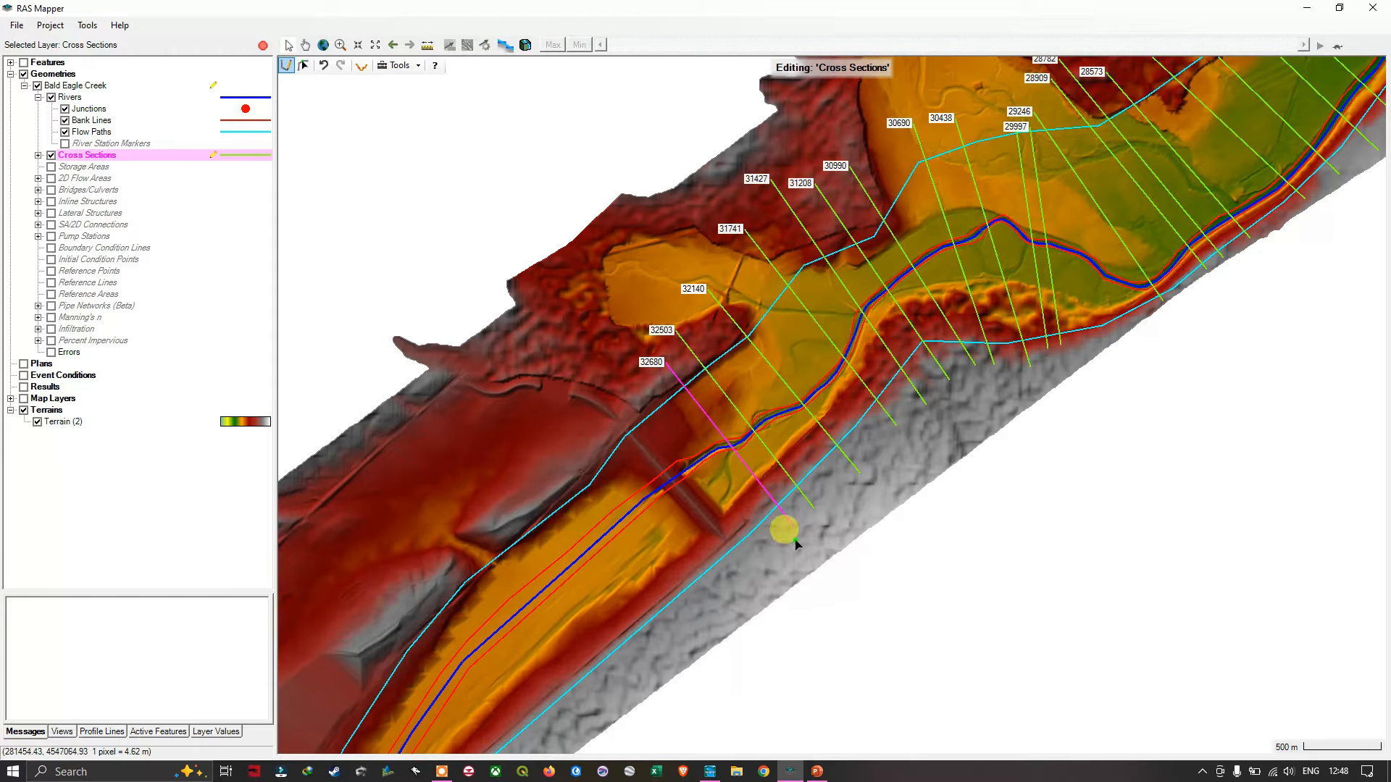
pyautogui.click(706, 604)
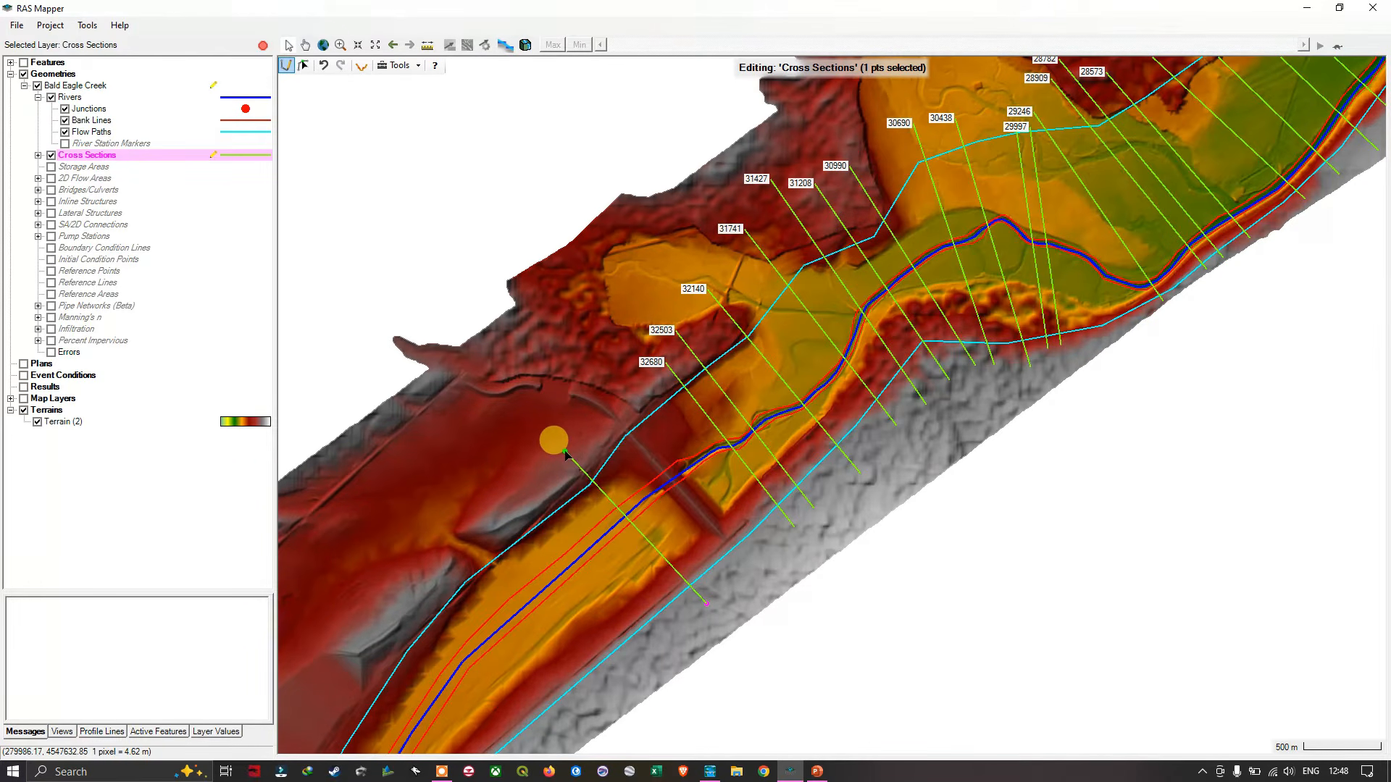
pyautogui.doubleClick(566, 453)
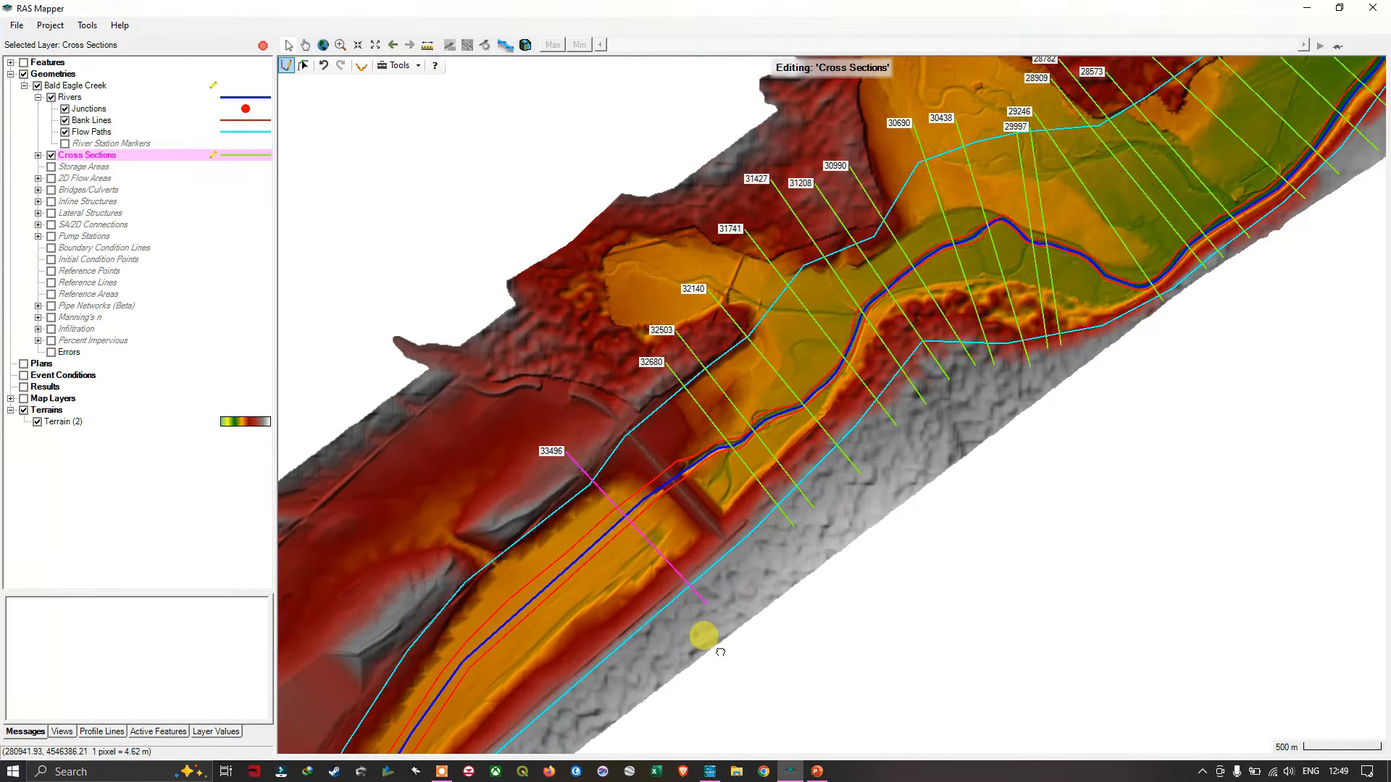
# - Draw two straight cross sections from the southern slope across the wide channel upstream of the embankment, at about stations 34018 and 34507
pyautogui.moveTo(720, 652); pyautogui.dragTo(891, 484)
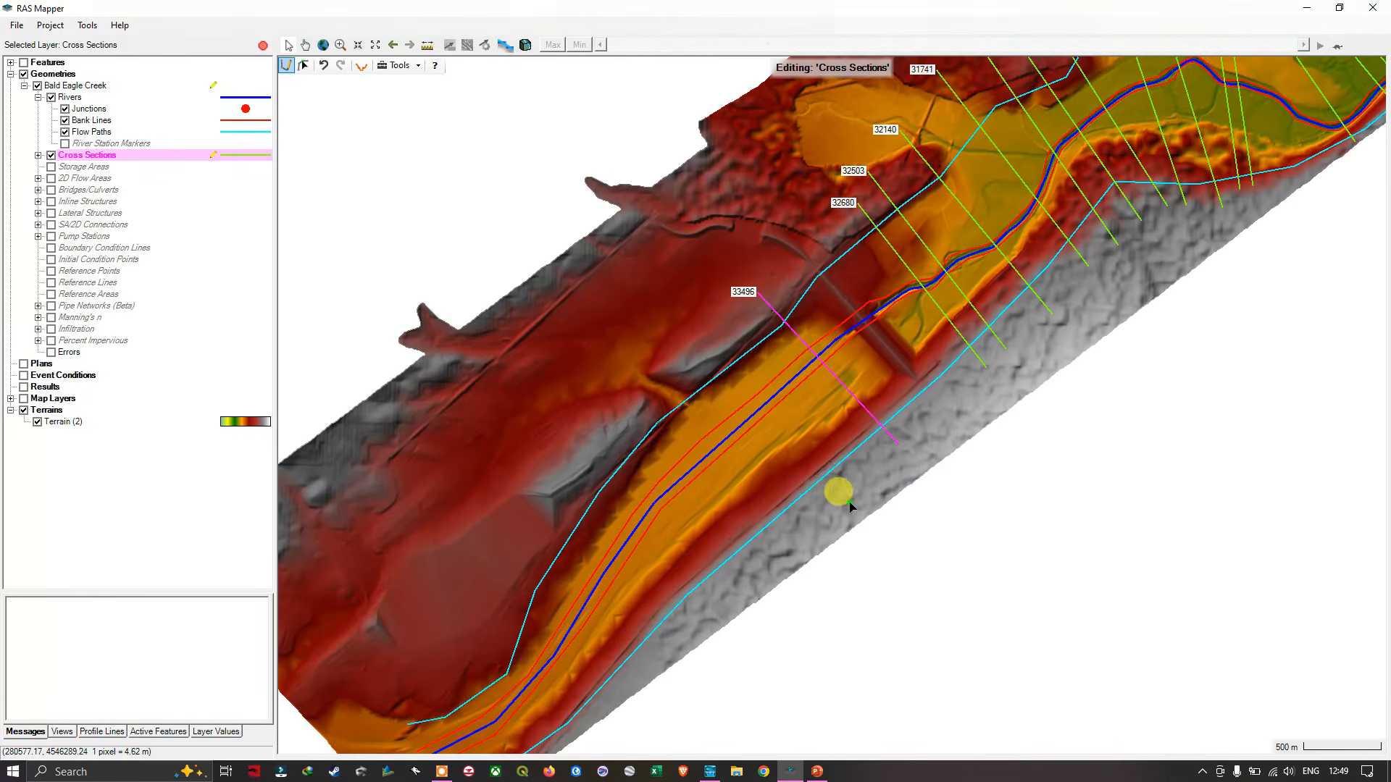
pyautogui.click(849, 505)
pyautogui.click(672, 328)
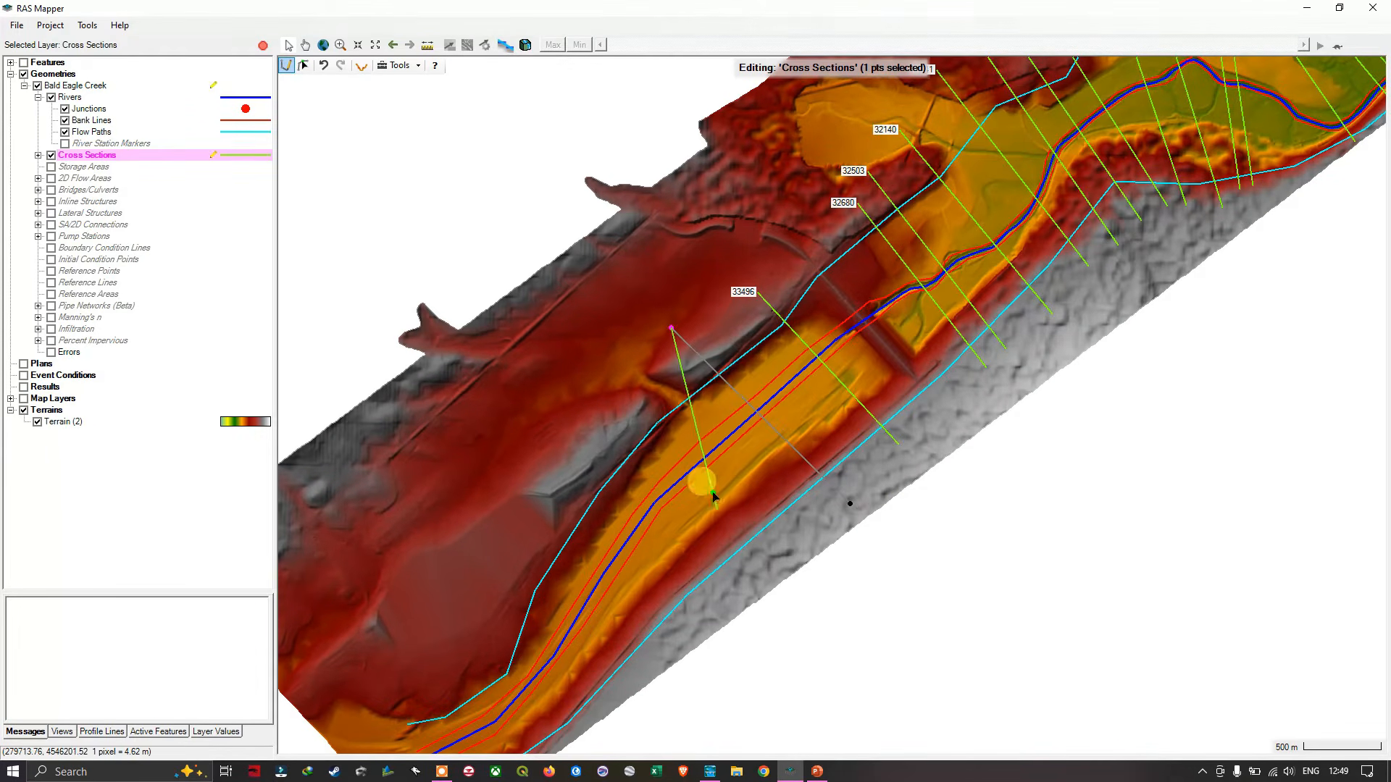
pyautogui.doubleClick(672, 330)
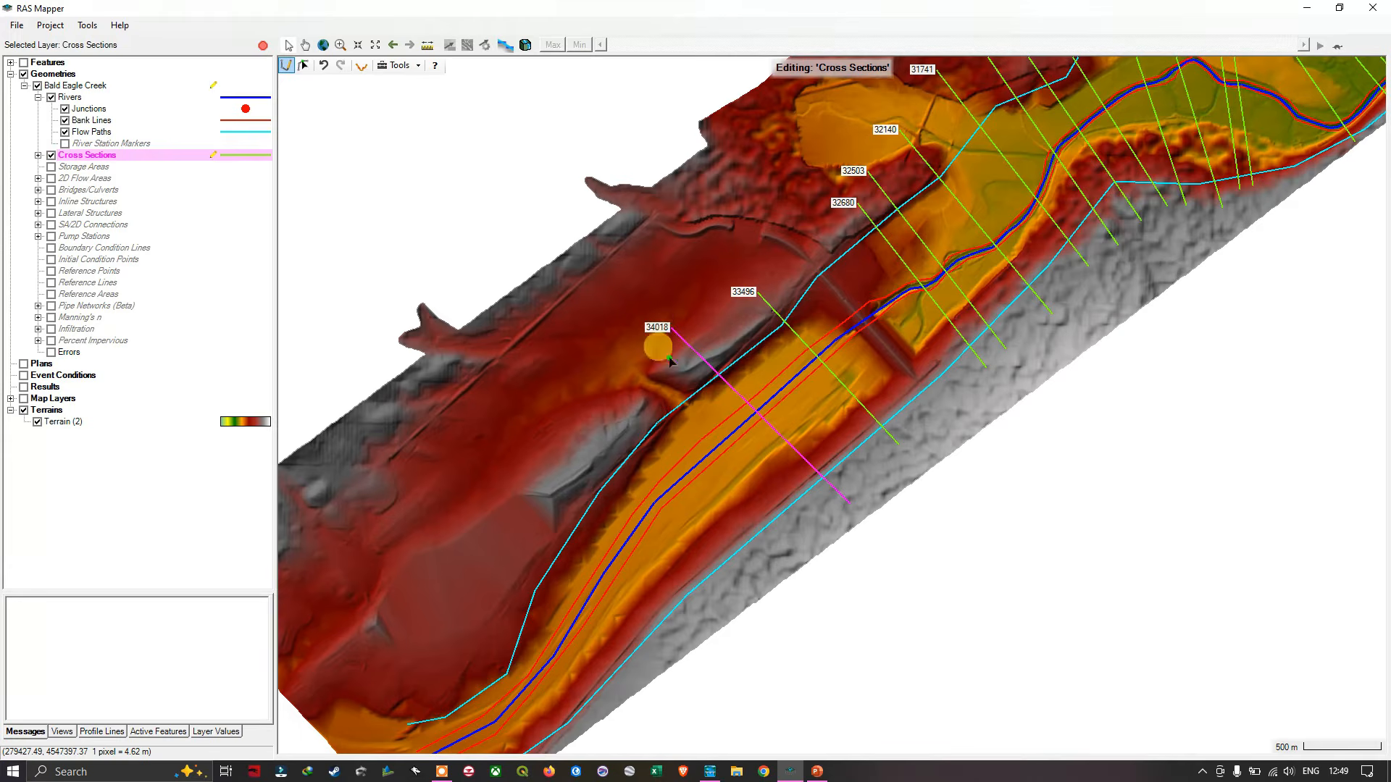
pyautogui.click(778, 544)
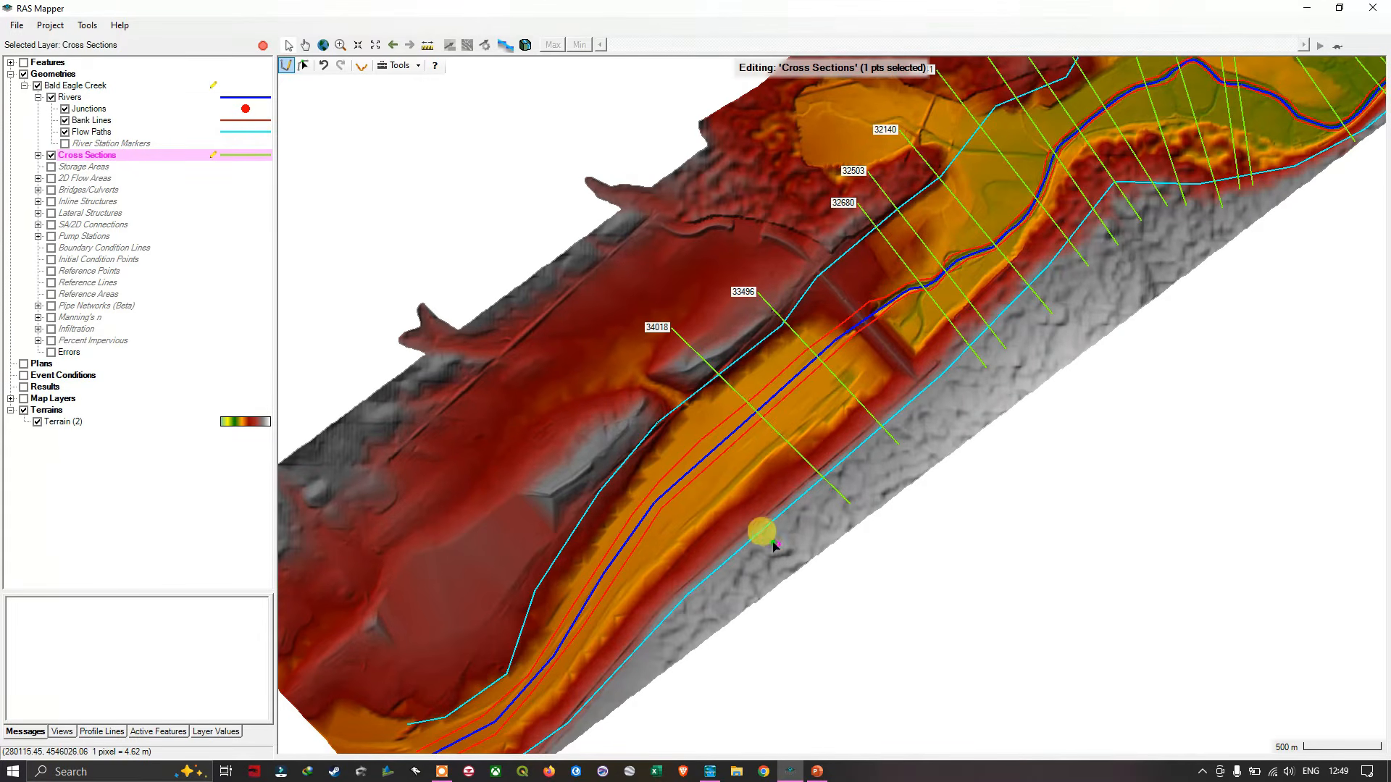
pyautogui.doubleClick(622, 389)
# - Draw four straight cross sections from the southern slope across the channel bend, continuing upstream at about stations 34923, 35326, 35597 and 35898
pyautogui.moveTo(709, 550); pyautogui.dragTo(846, 453)
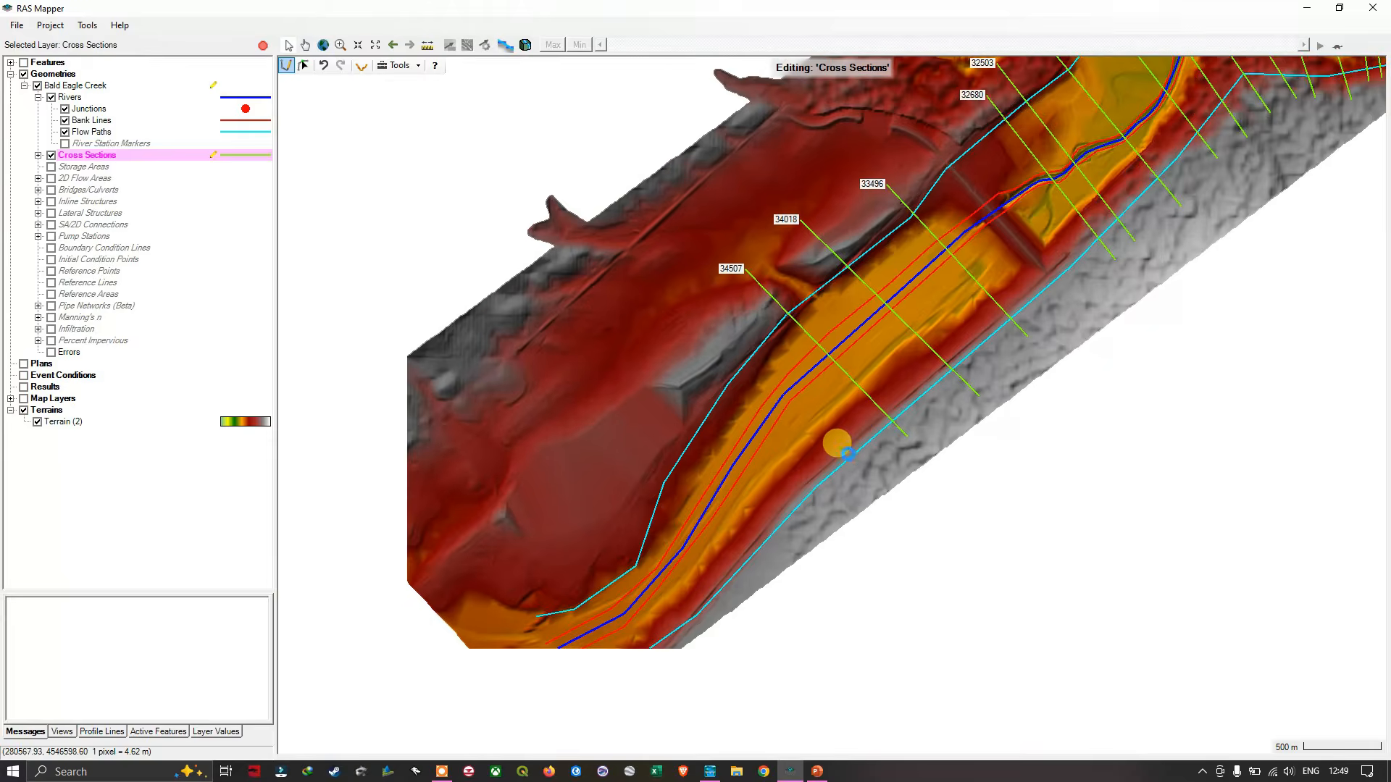
pyautogui.click(862, 479)
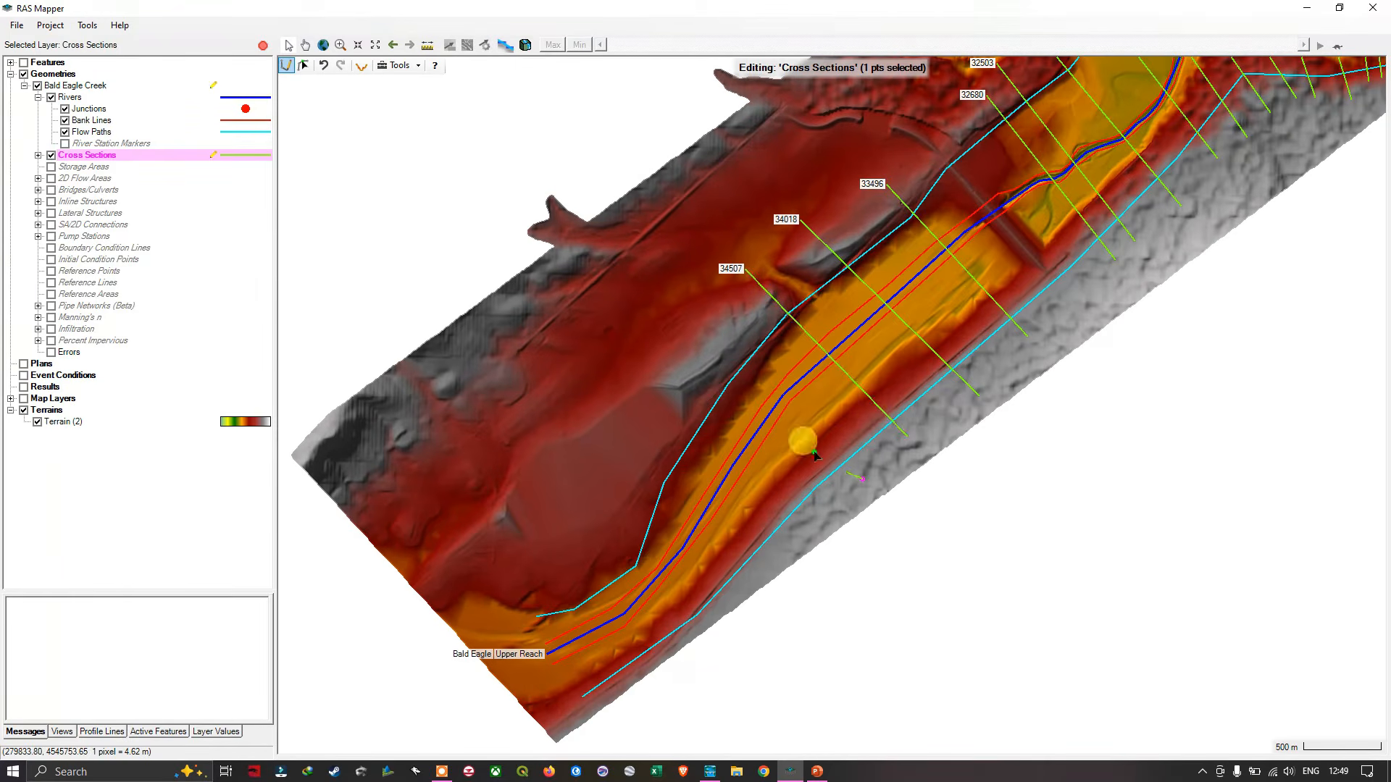
pyautogui.doubleClick(701, 323)
pyautogui.click(824, 519)
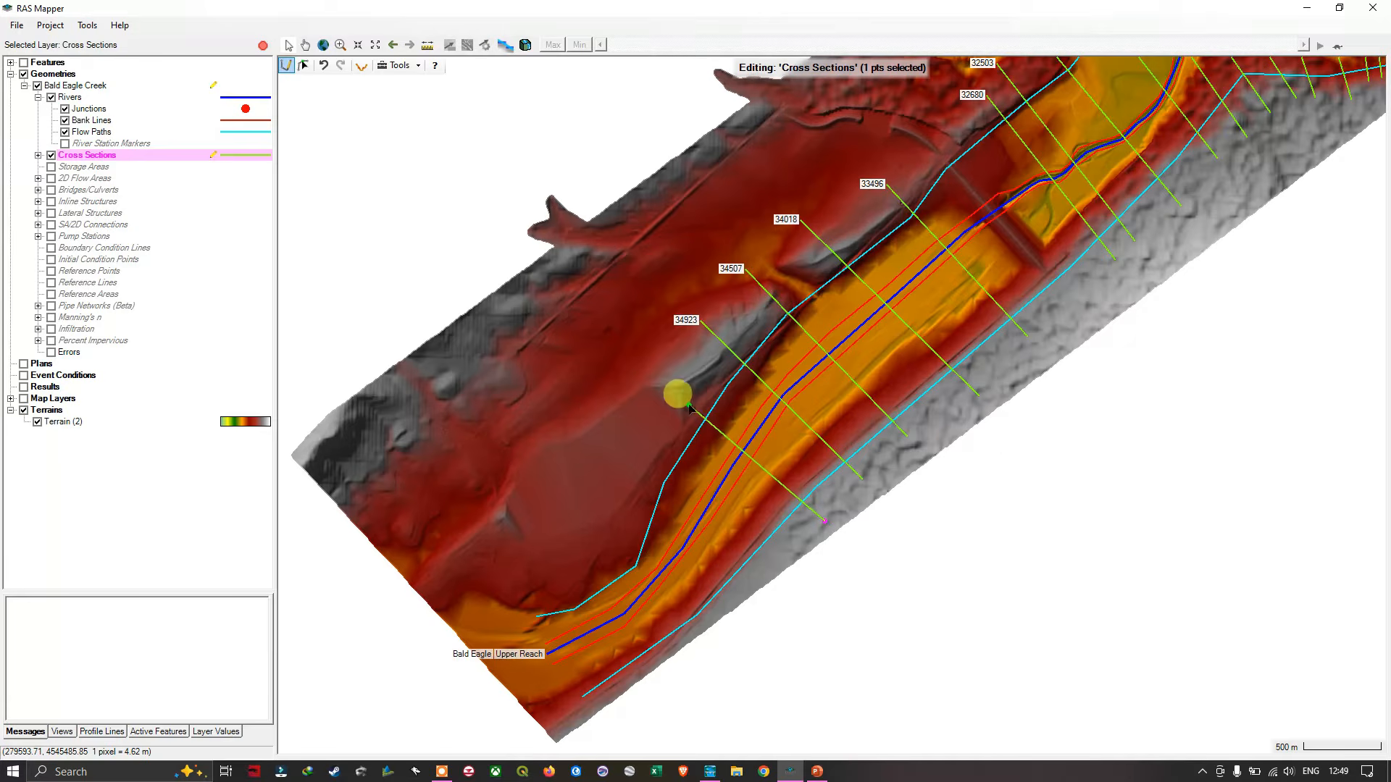
pyautogui.doubleClick(647, 367)
pyautogui.click(798, 544)
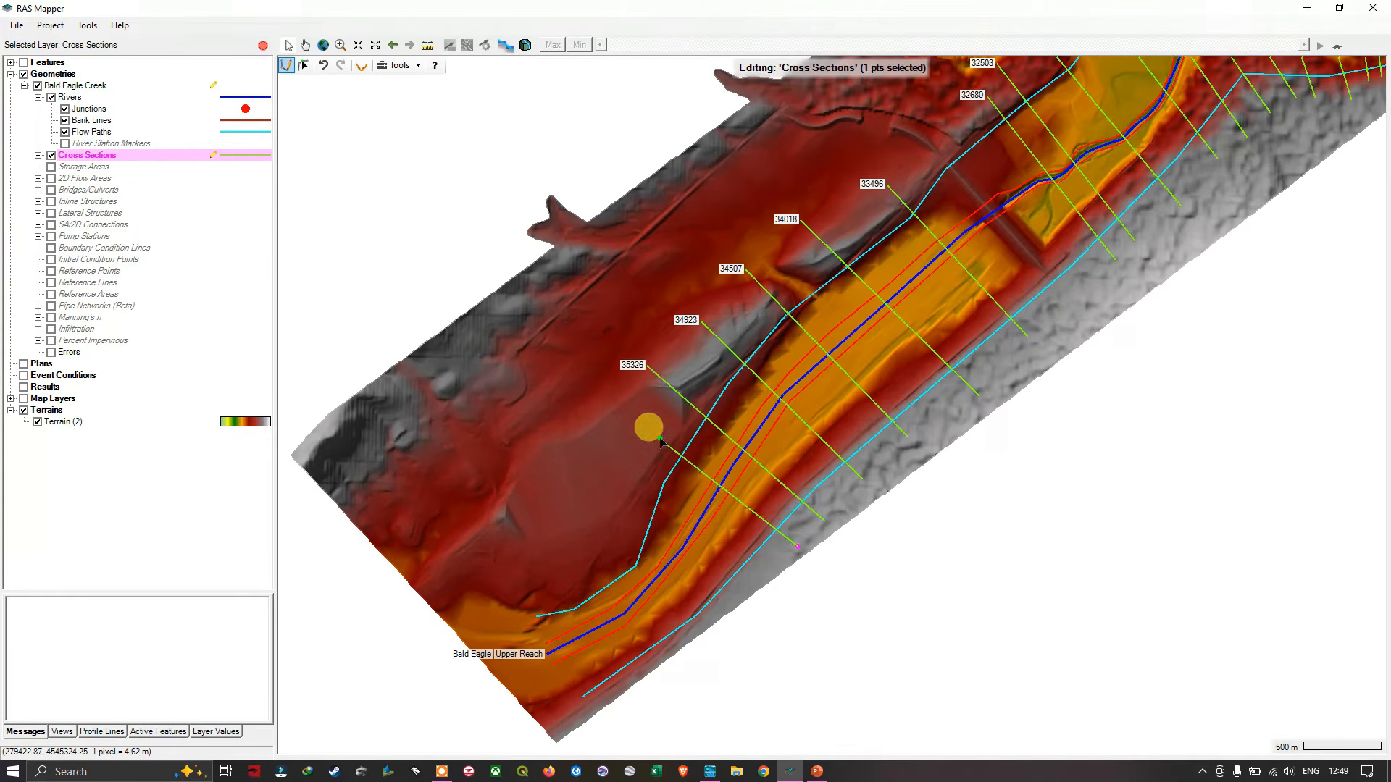
pyautogui.doubleClick(625, 415)
pyautogui.click(755, 571)
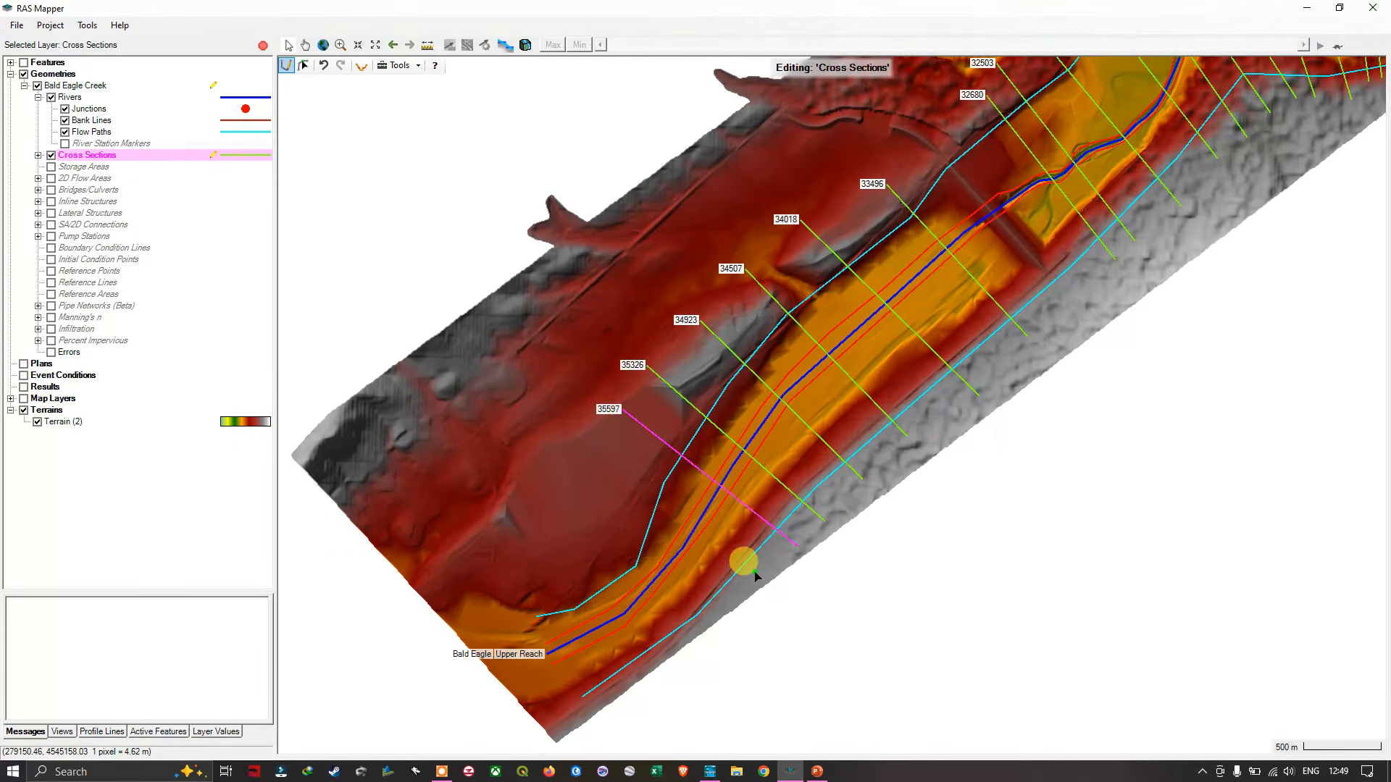
pyautogui.doubleClick(600, 454)
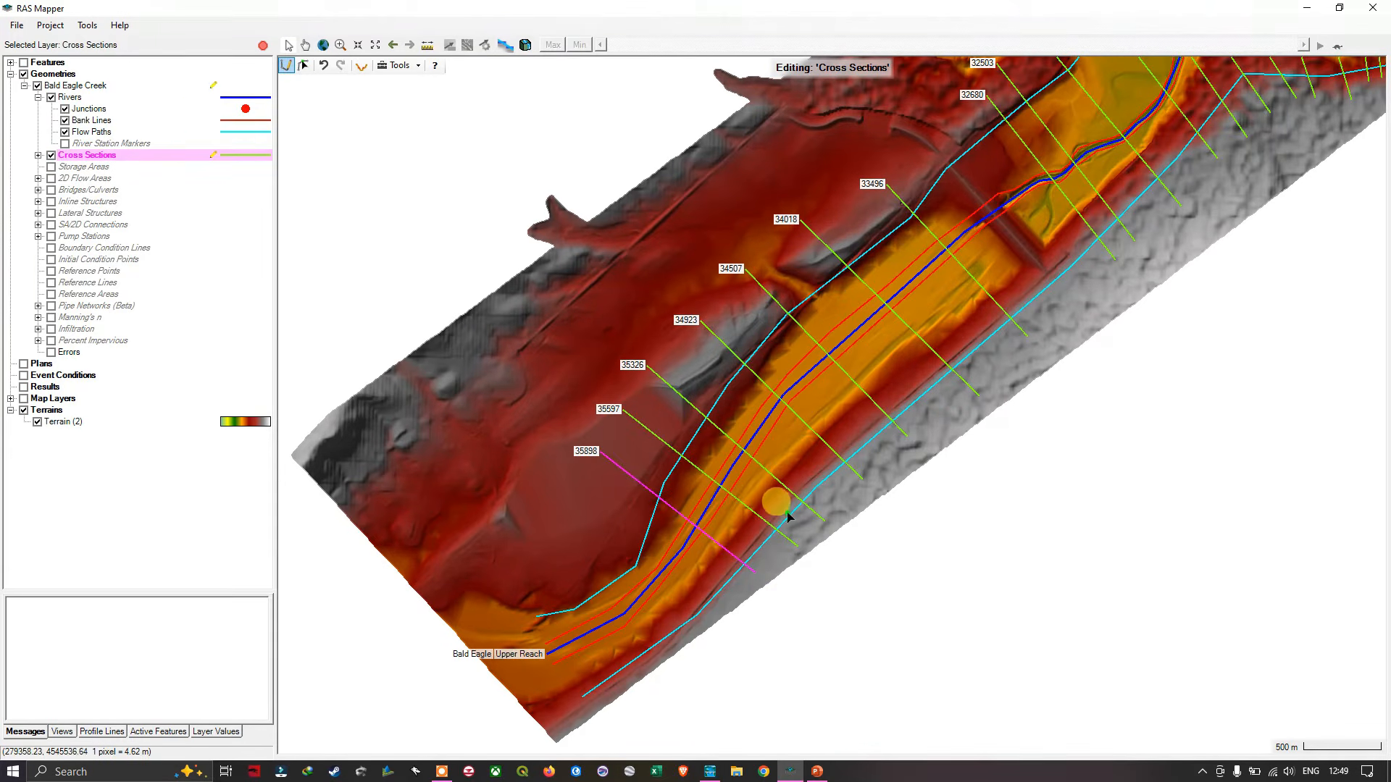
# - Draw two straight cross sections perpendicular to the creek where it bends near its upper end, at about stations 36254 and 36573
pyautogui.scroll(1, 790, 521)
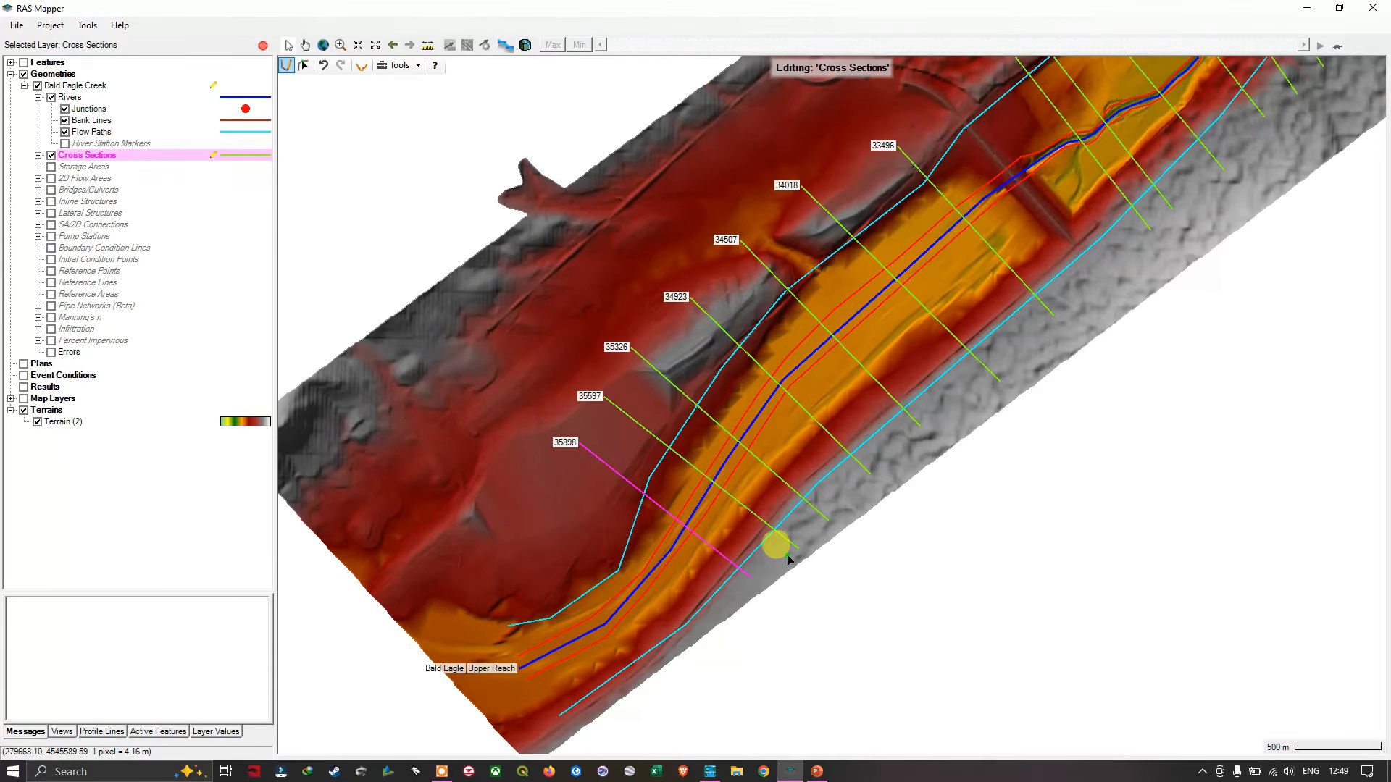
pyautogui.scroll(1, 767, 583)
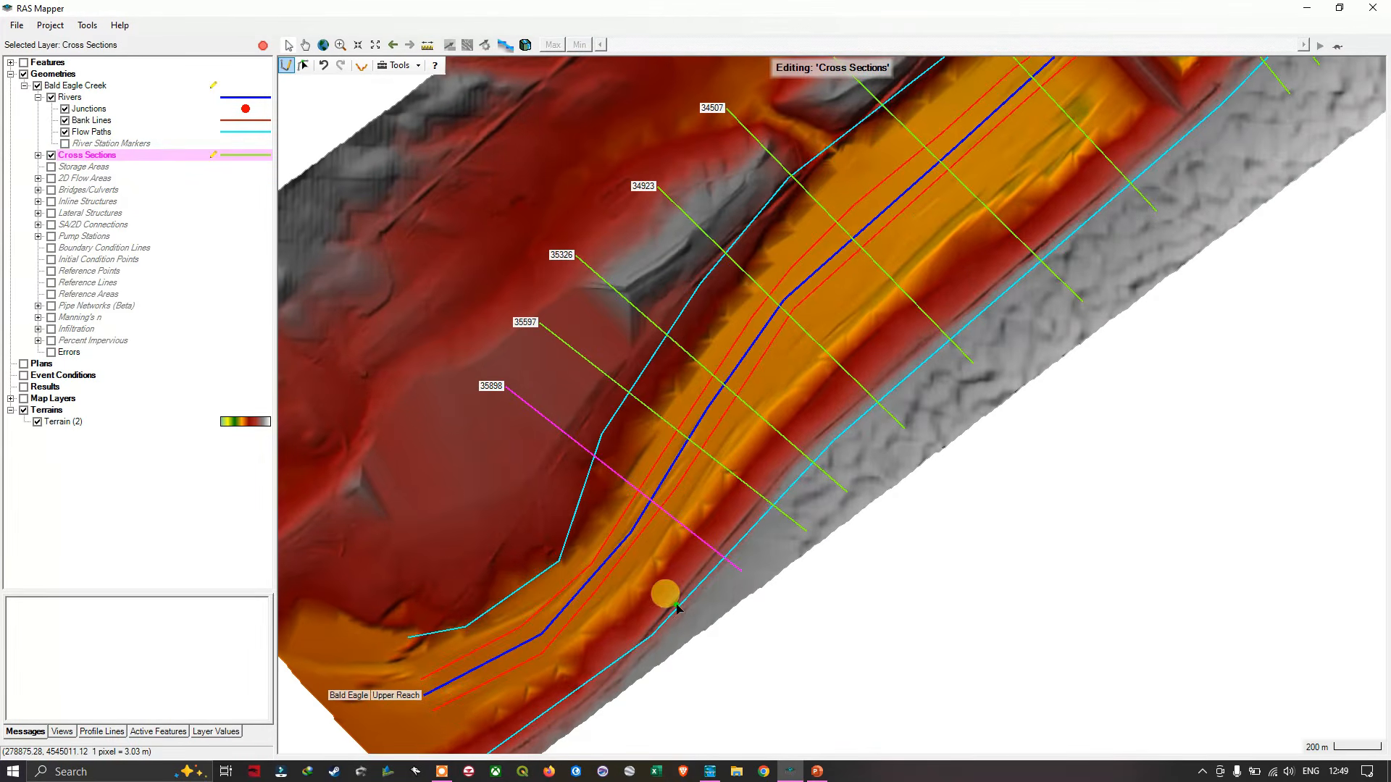
pyautogui.moveTo(711, 605); pyautogui.dragTo(875, 534)
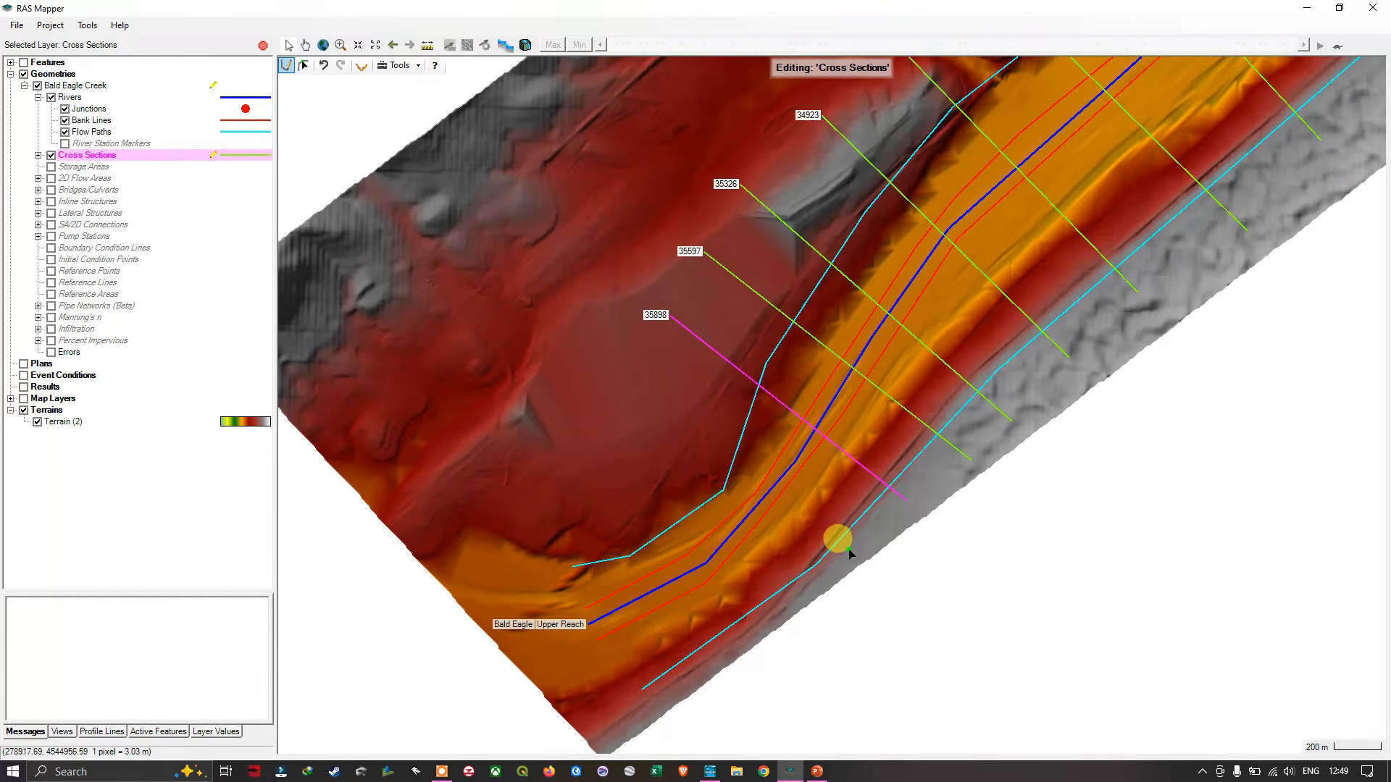
pyautogui.moveTo(844, 560); pyautogui.dragTo(844, 558)
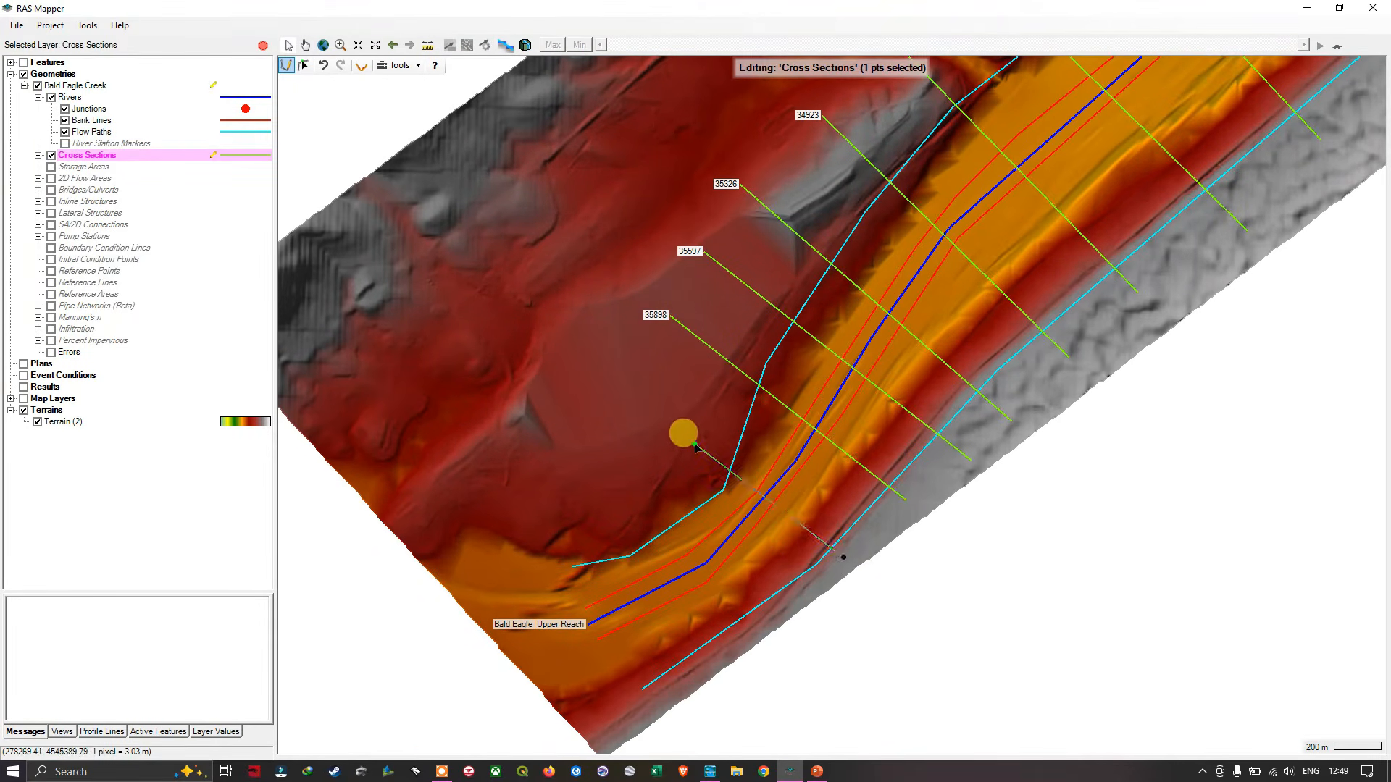
pyautogui.doubleClick(694, 445)
pyautogui.click(755, 636)
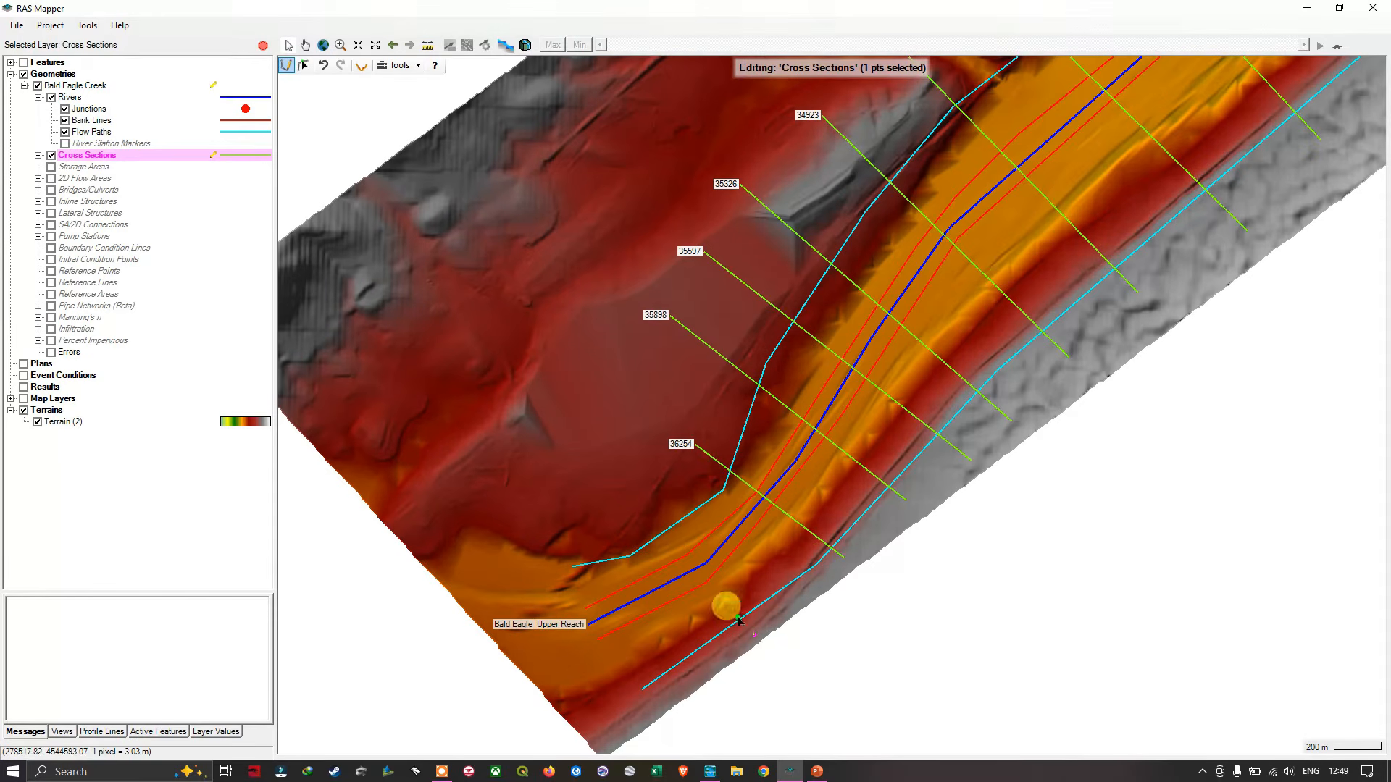
pyautogui.doubleClick(668, 468)
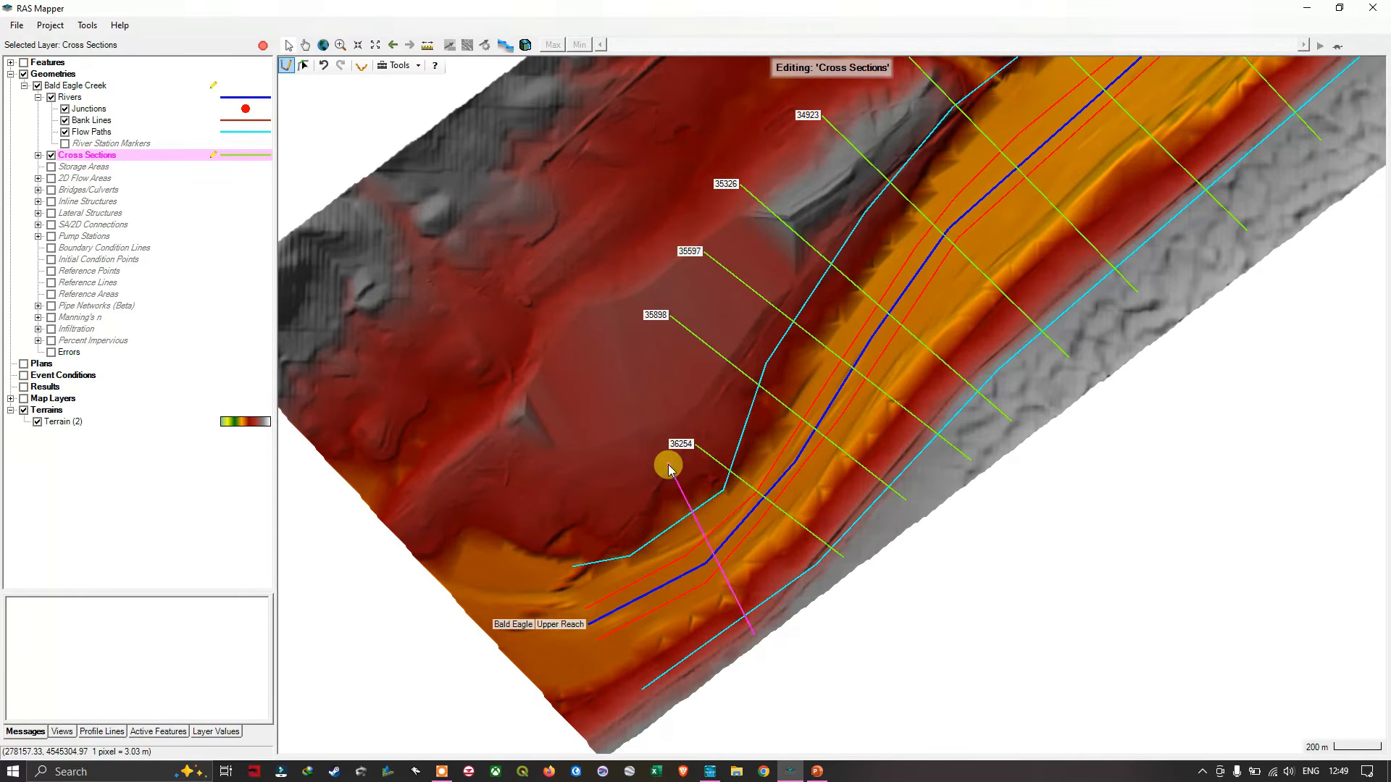
# - Draw three closely spaced straight cross sections up to the upstream end of the Upper Reach, at about stations 36773, 36916 and 36998
pyautogui.click(712, 663)
pyautogui.doubleClick(638, 506)
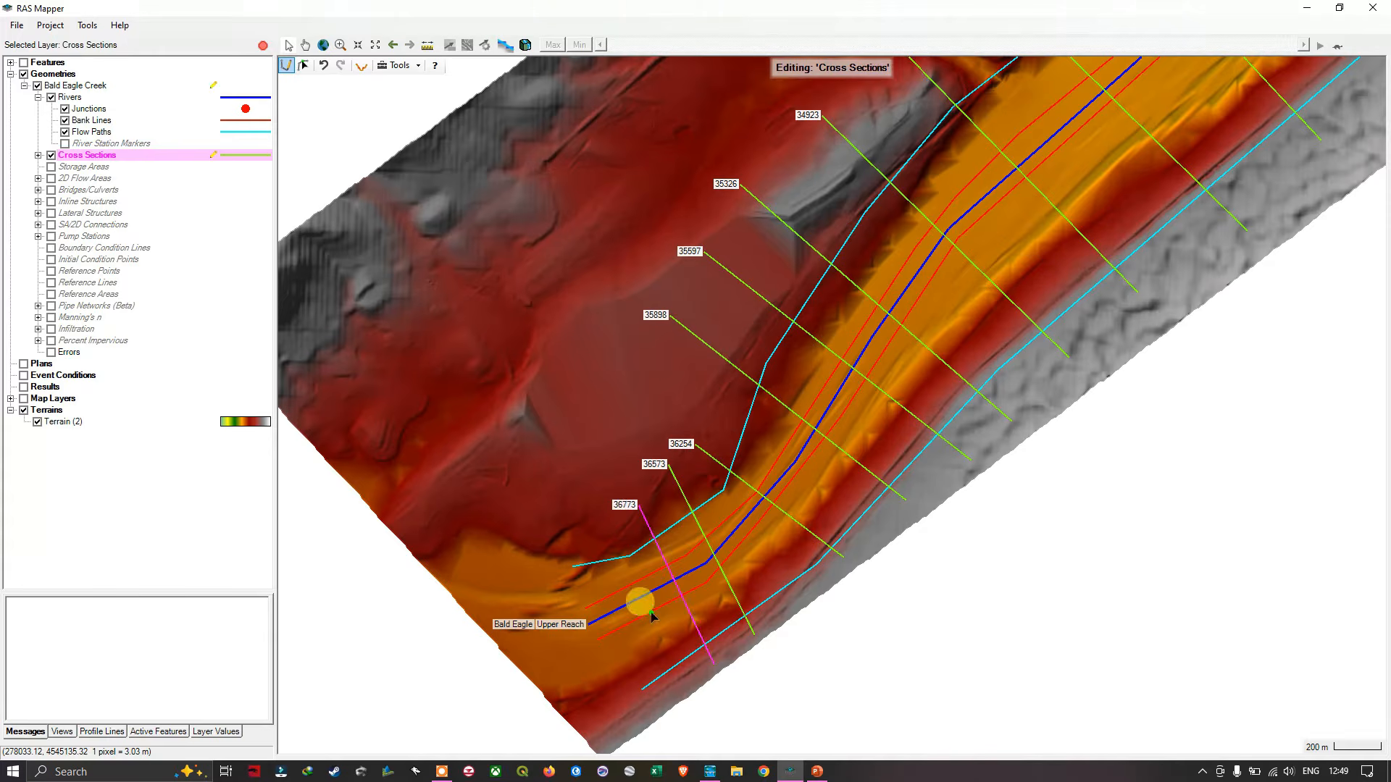
pyautogui.click(685, 687)
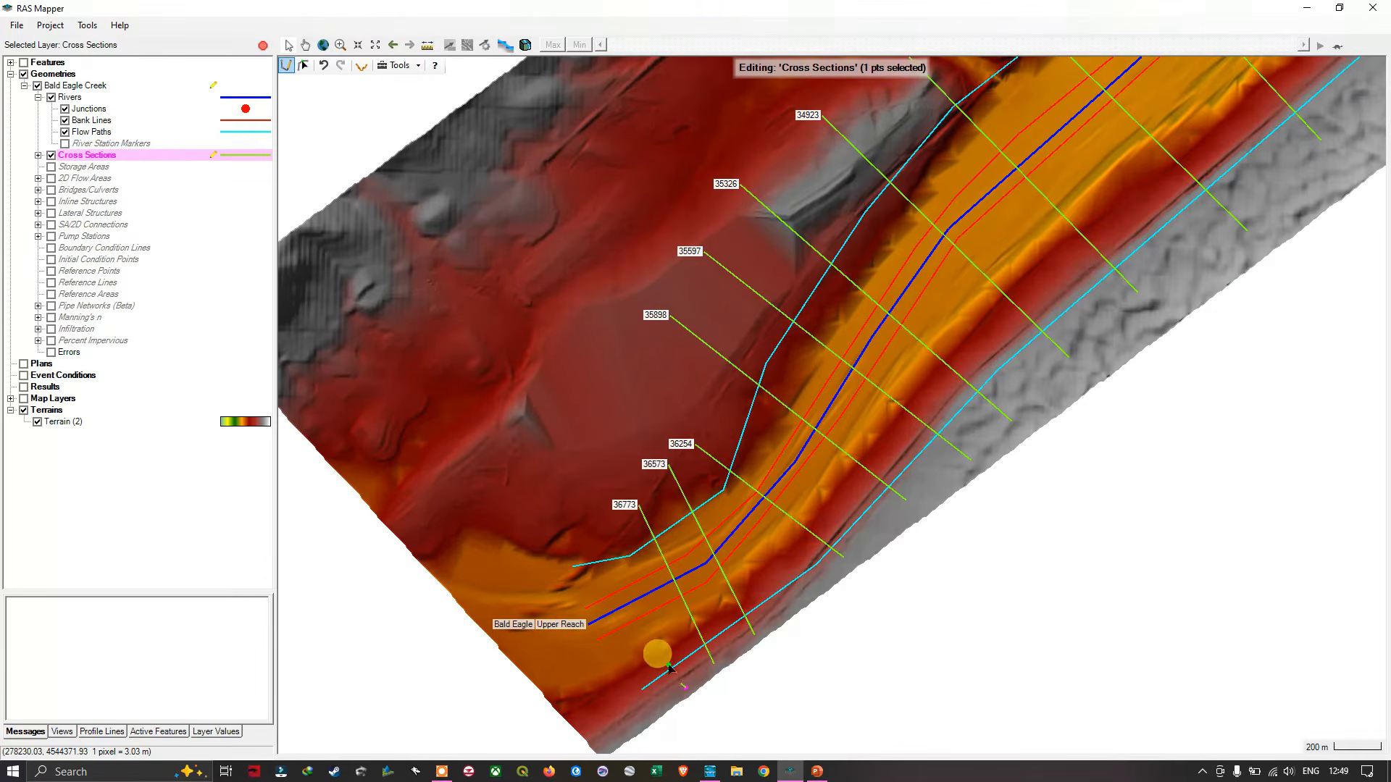
pyautogui.doubleClick(602, 501)
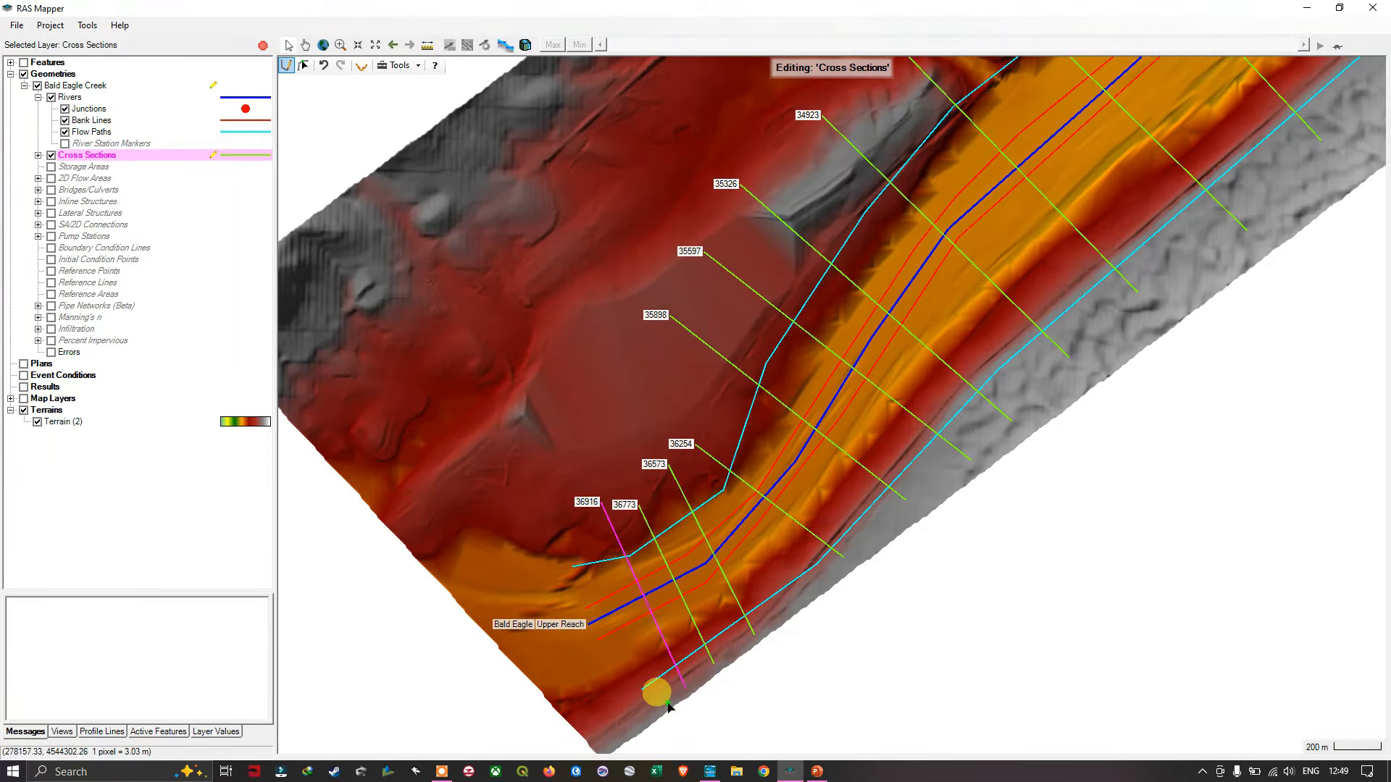
pyautogui.click(672, 696)
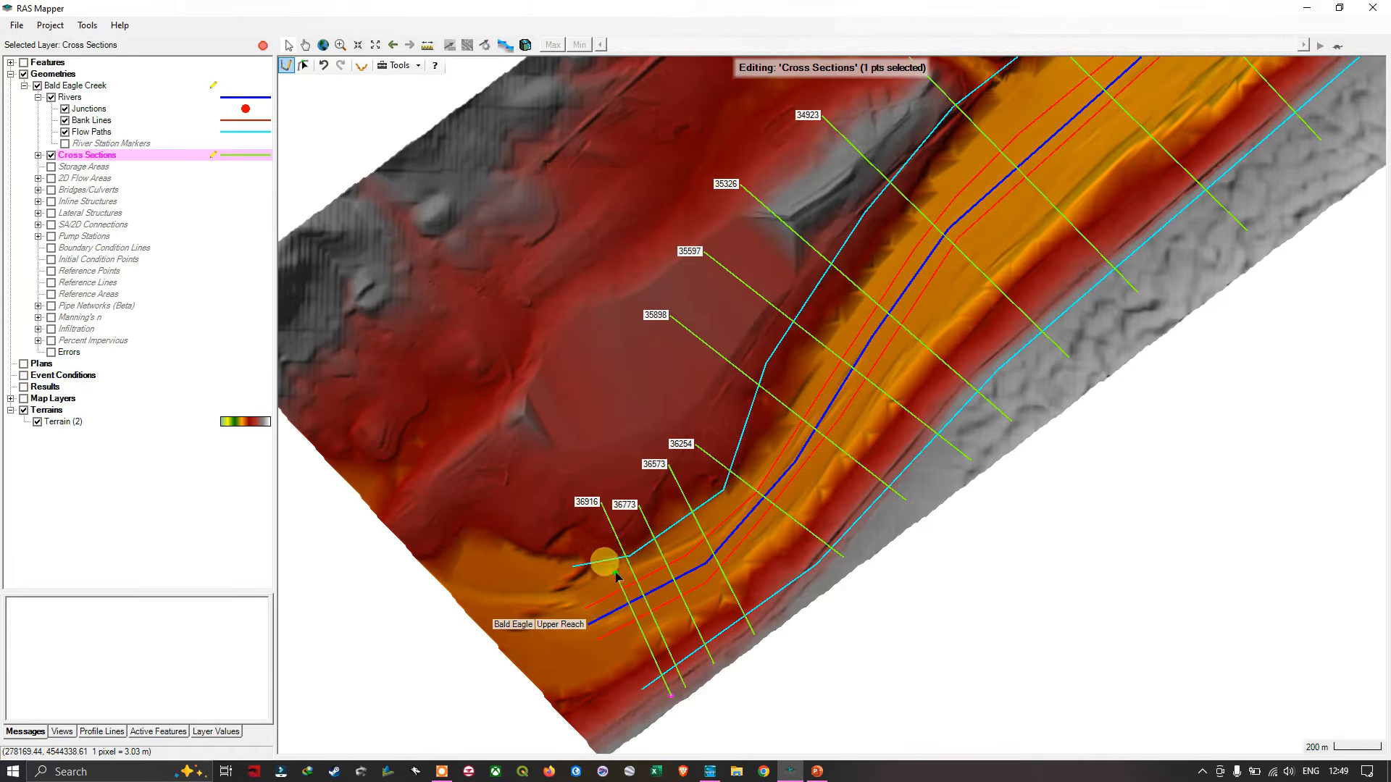
pyautogui.doubleClick(583, 520)
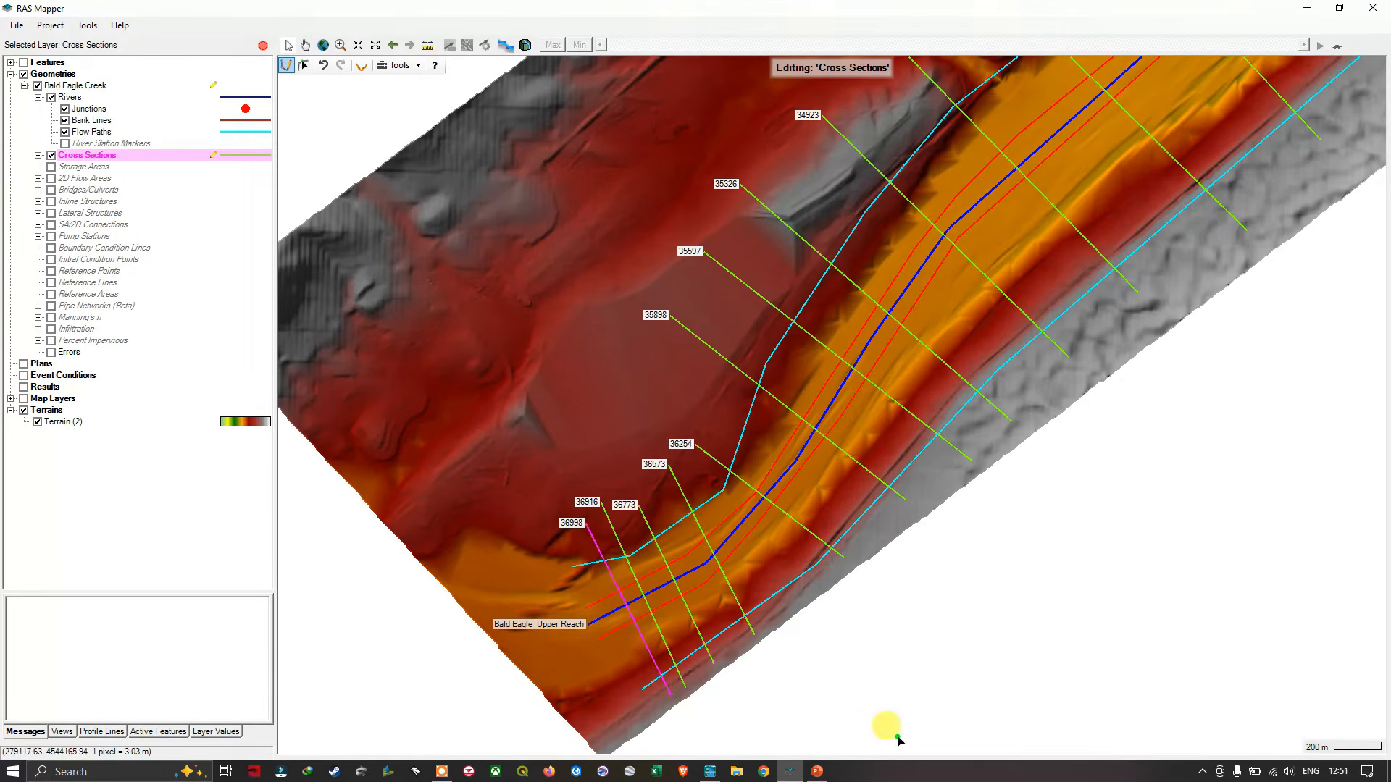
pyautogui.scroll(-3, 863, 630)
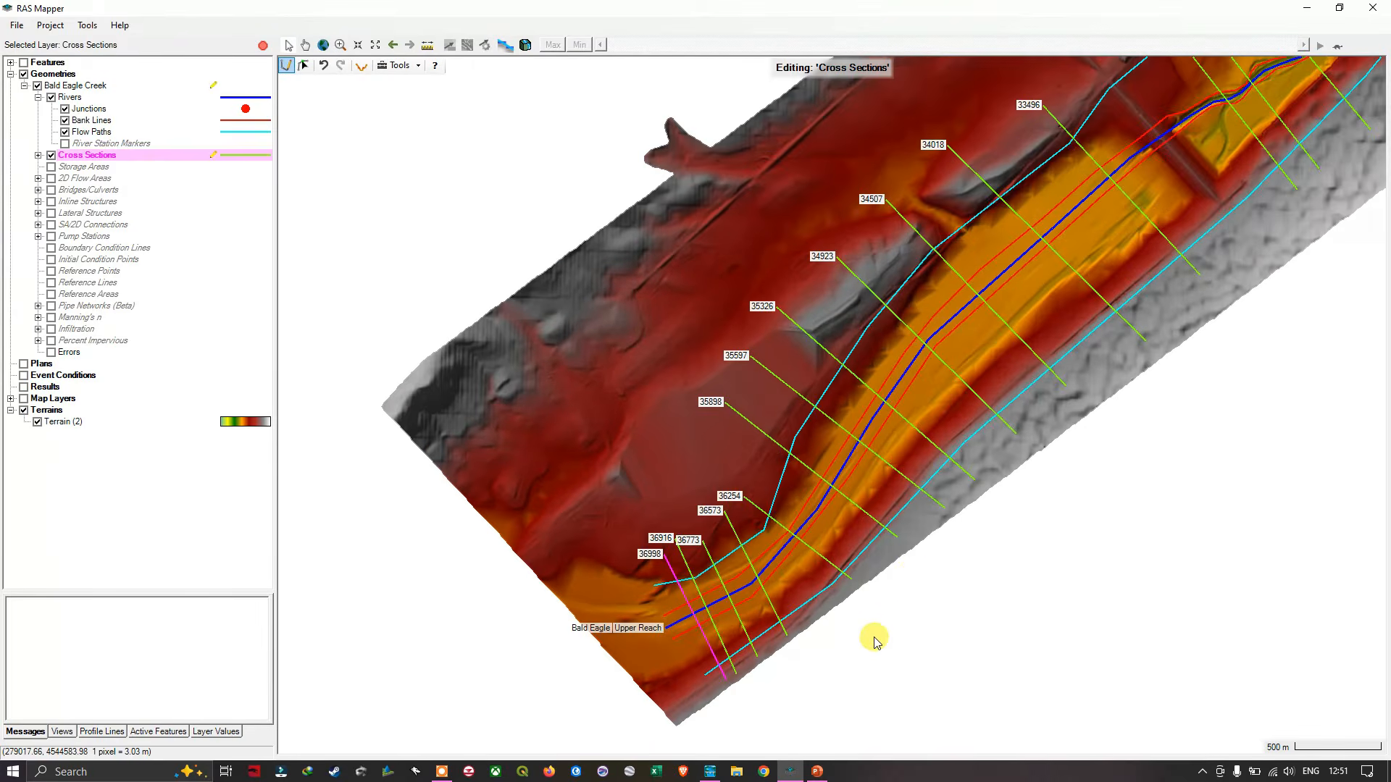
pyautogui.scroll(-3, 922, 576)
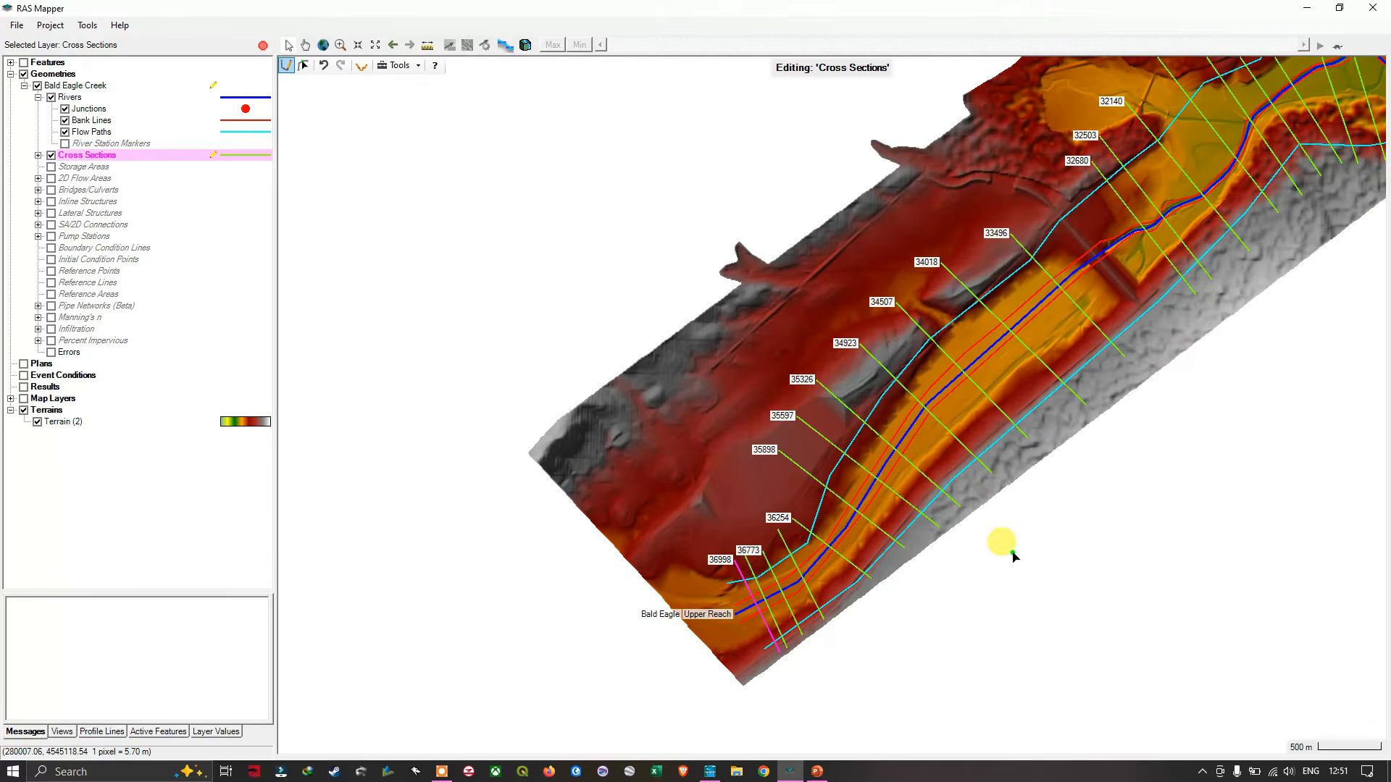
# - Review the cross-section coverage from the upstream end of the Upper Reach down to the junction and the lower reach
pyautogui.scroll(-4, 1040, 497)
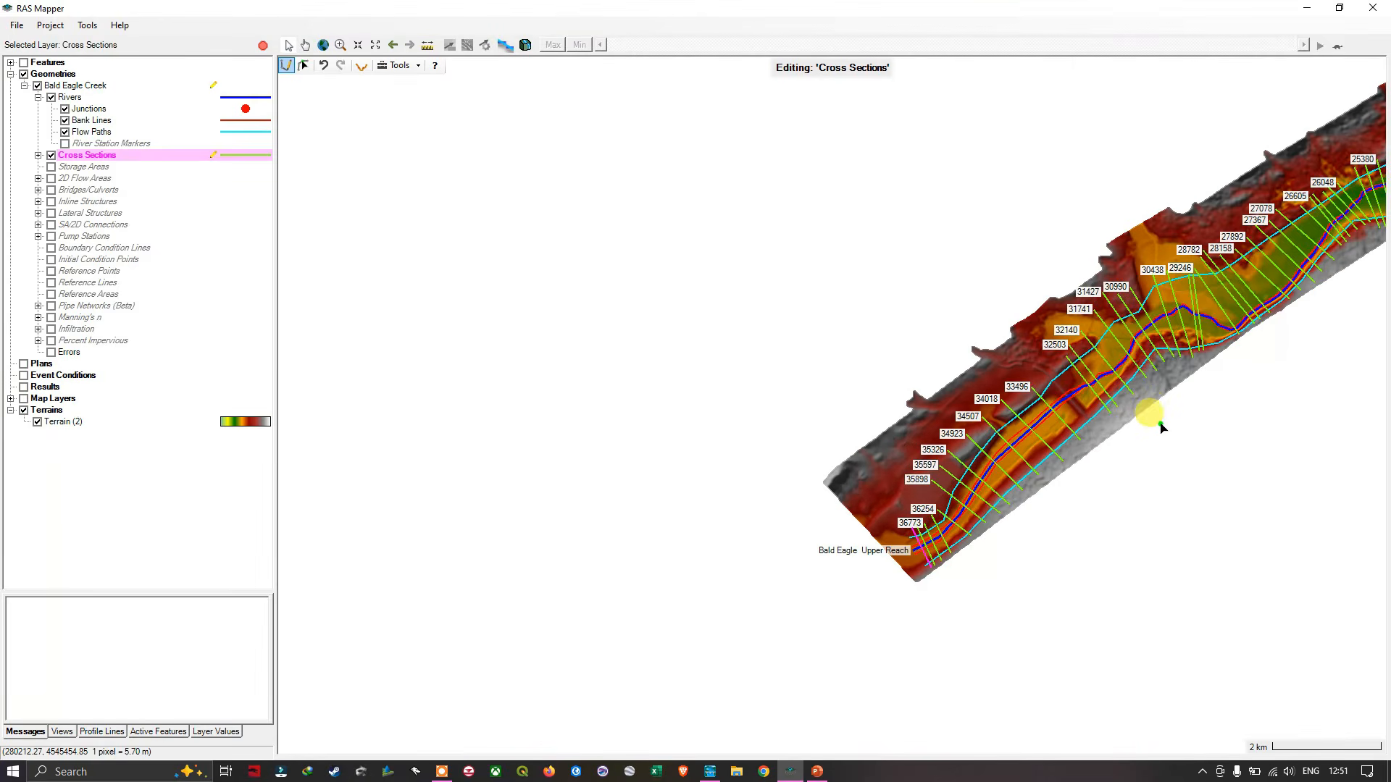
pyautogui.moveTo(1165, 421); pyautogui.dragTo(608, 546)
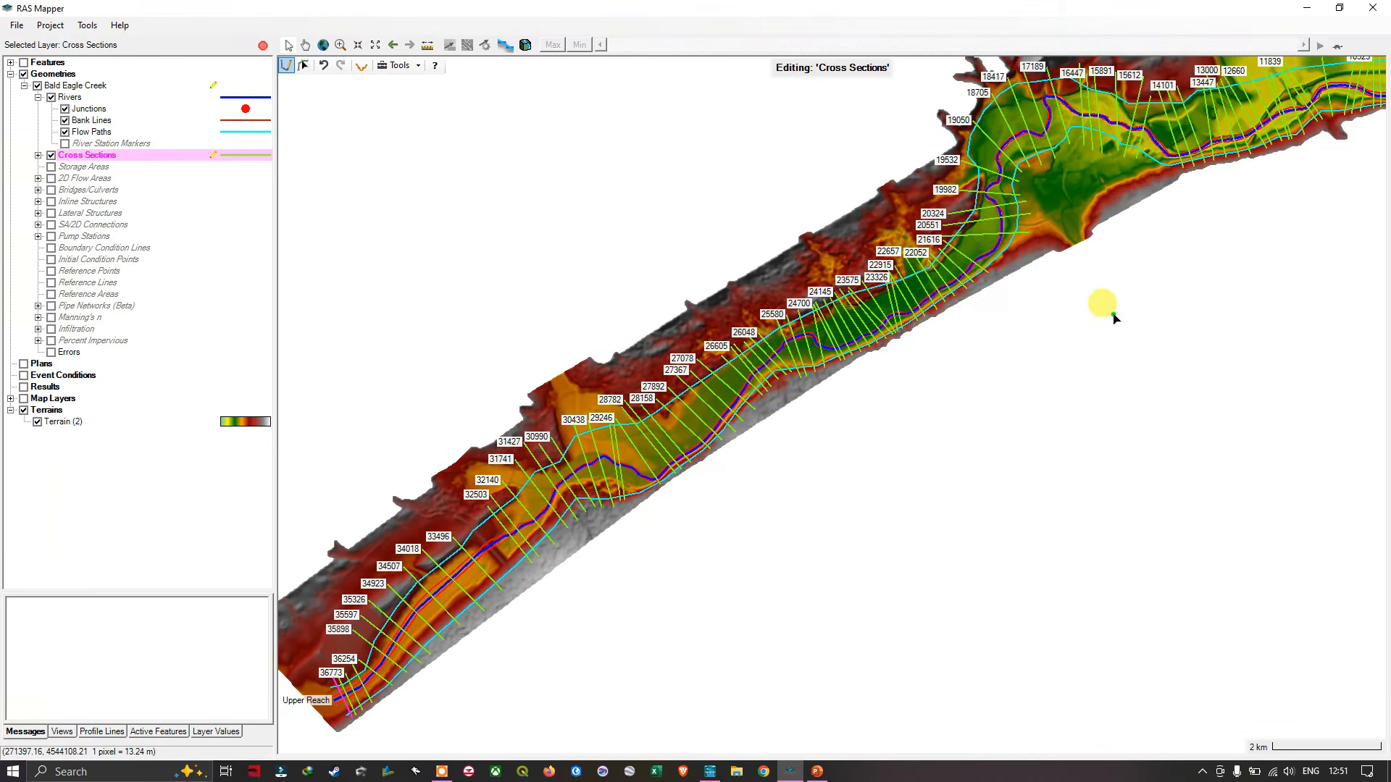
pyautogui.moveTo(1055, 398); pyautogui.dragTo(891, 497)
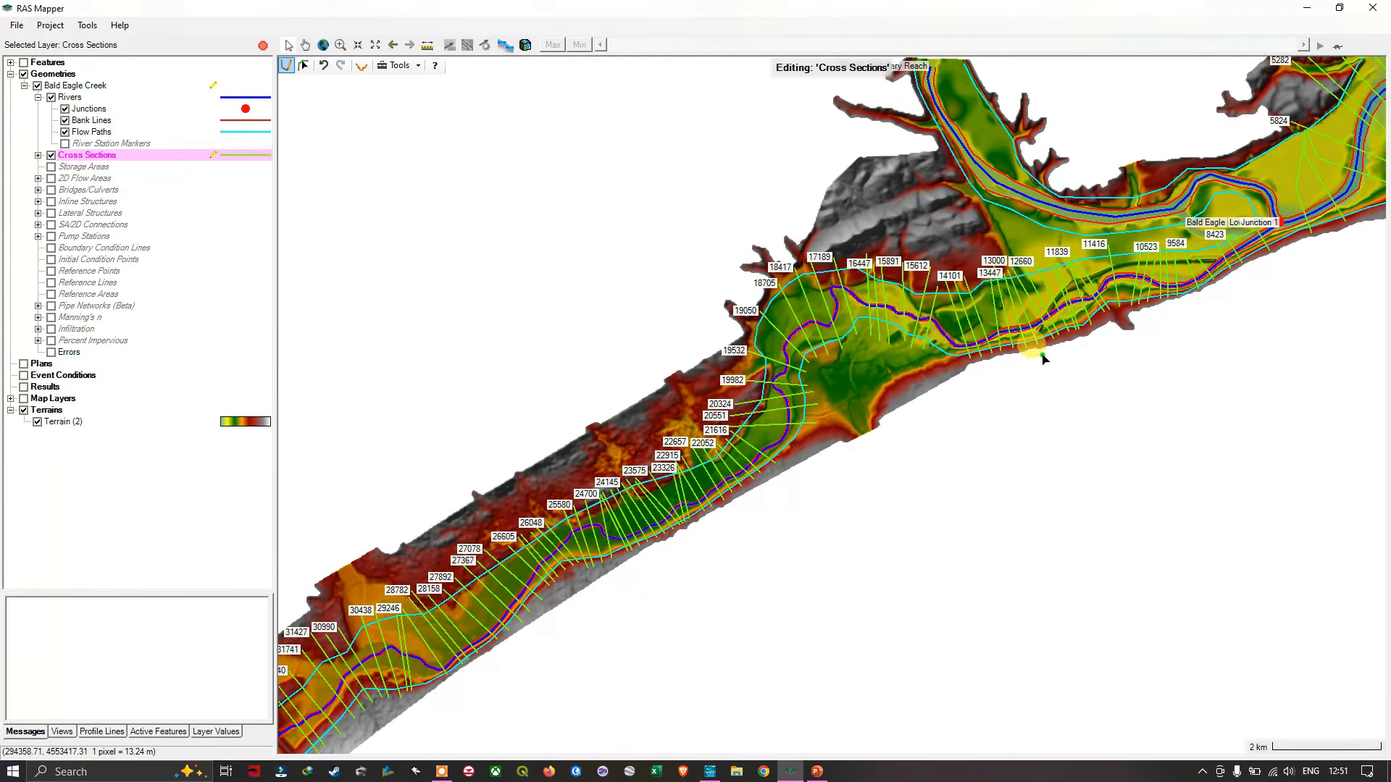
pyautogui.moveTo(1055, 361); pyautogui.dragTo(852, 552)
pyautogui.scroll(-4, 872, 553)
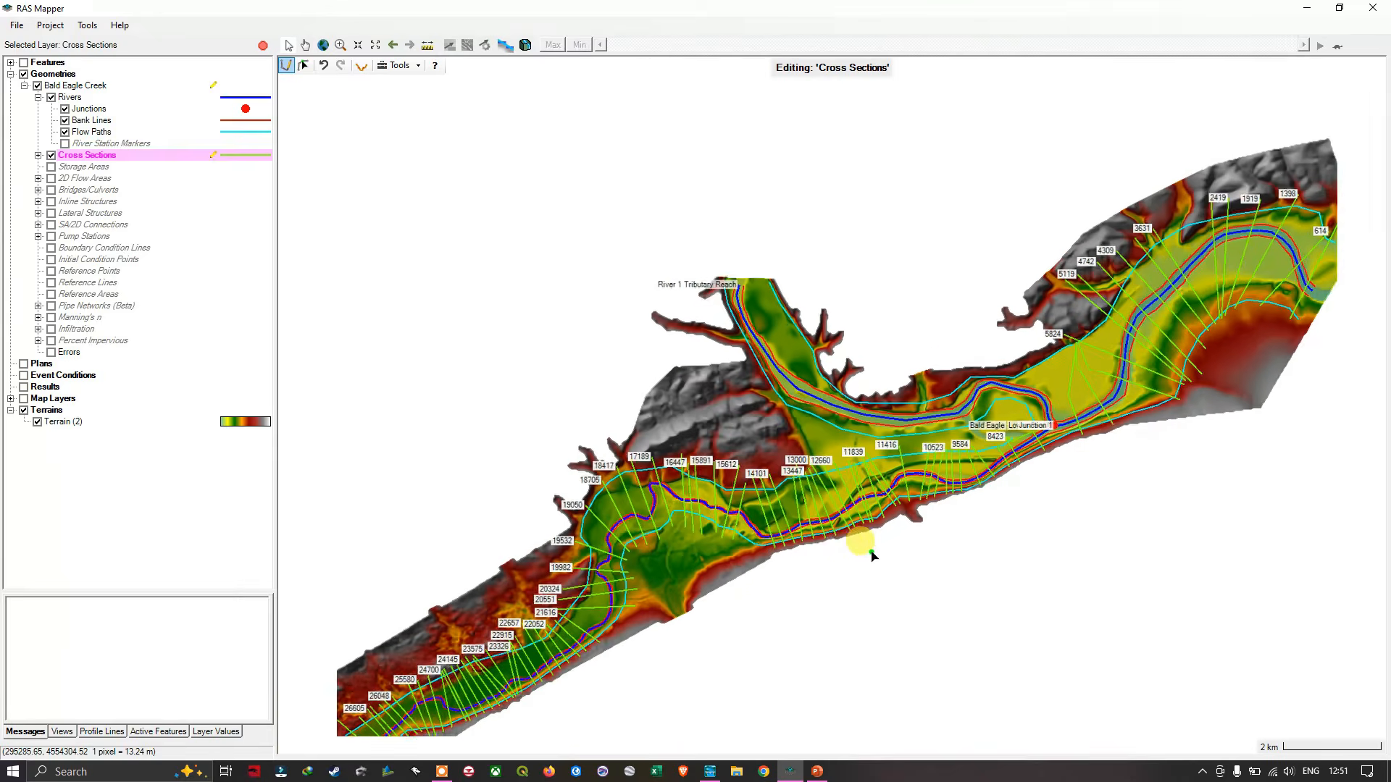
pyautogui.moveTo(815, 601); pyautogui.dragTo(833, 580)
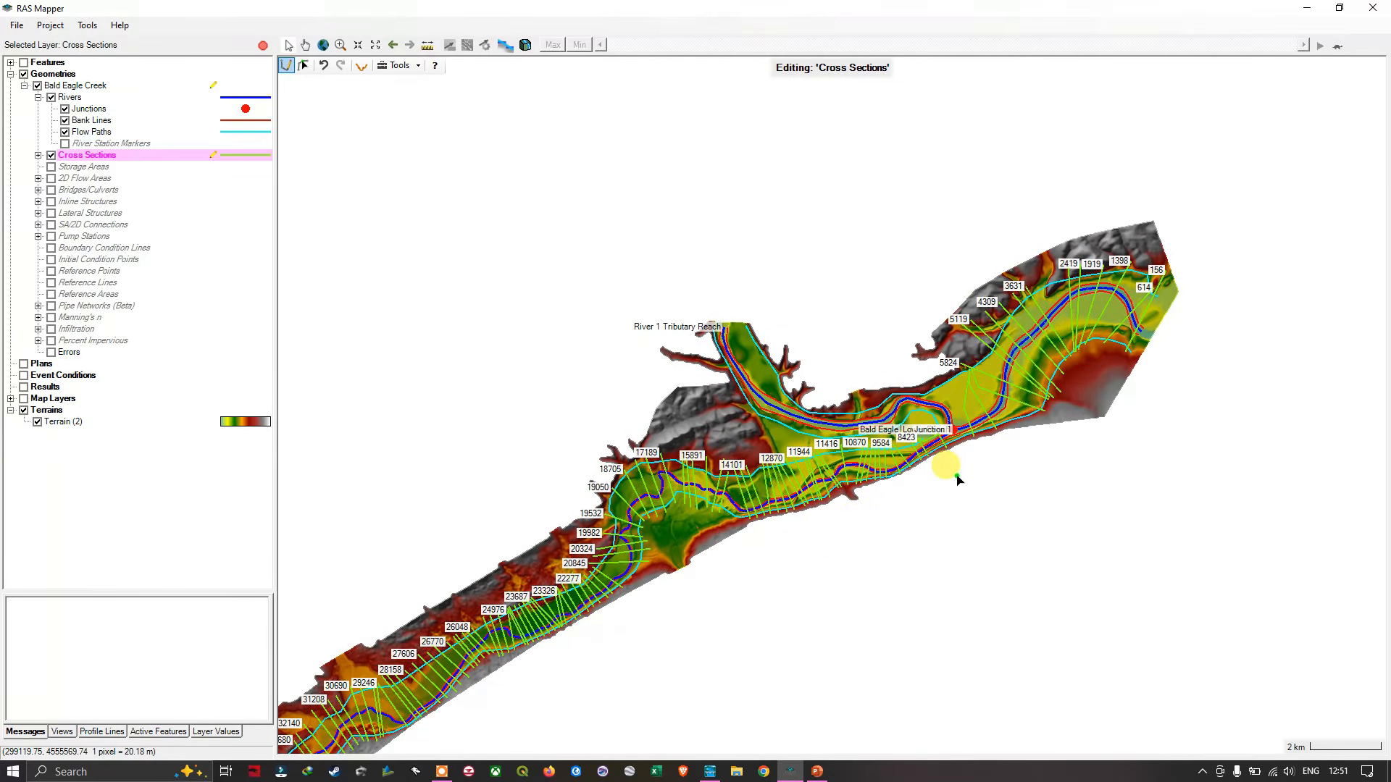
pyautogui.scroll(2, 957, 479)
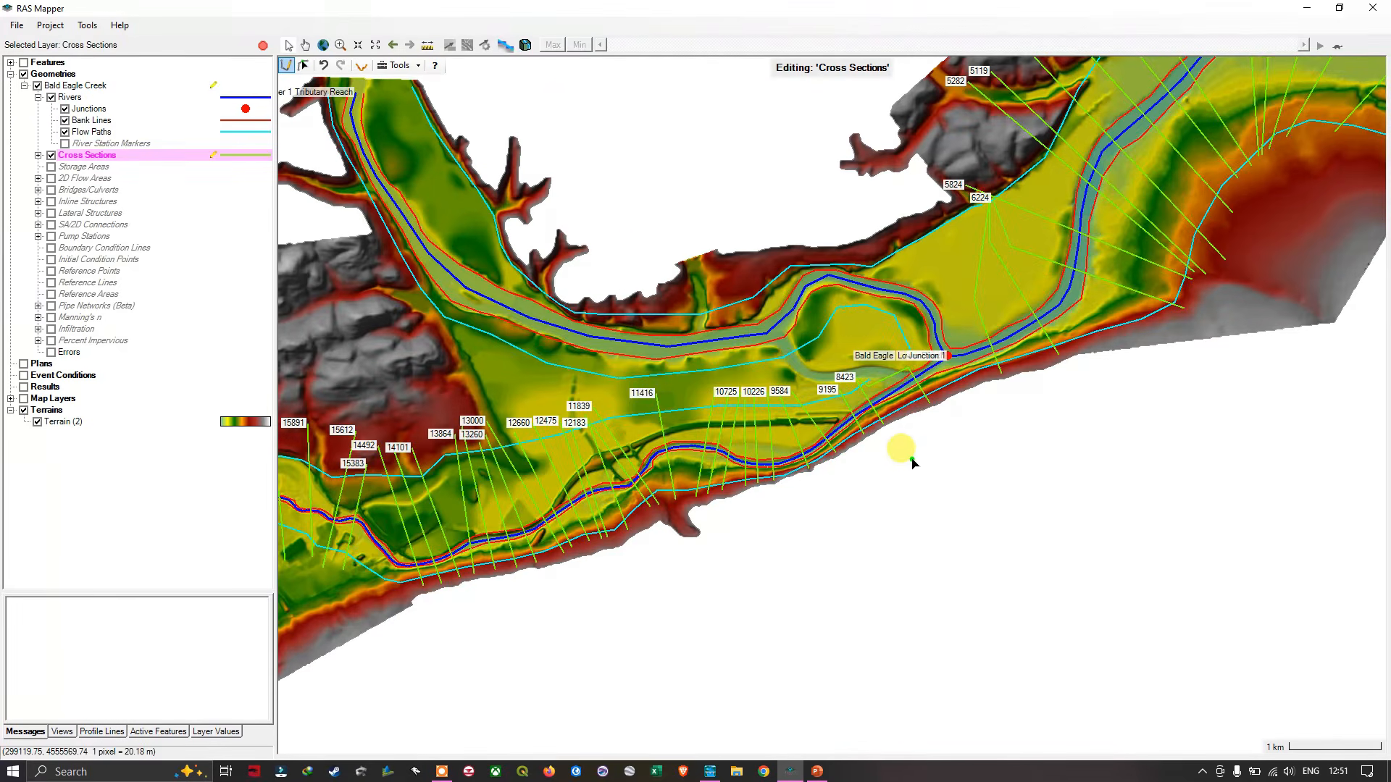
pyautogui.scroll(-2, 658, 205)
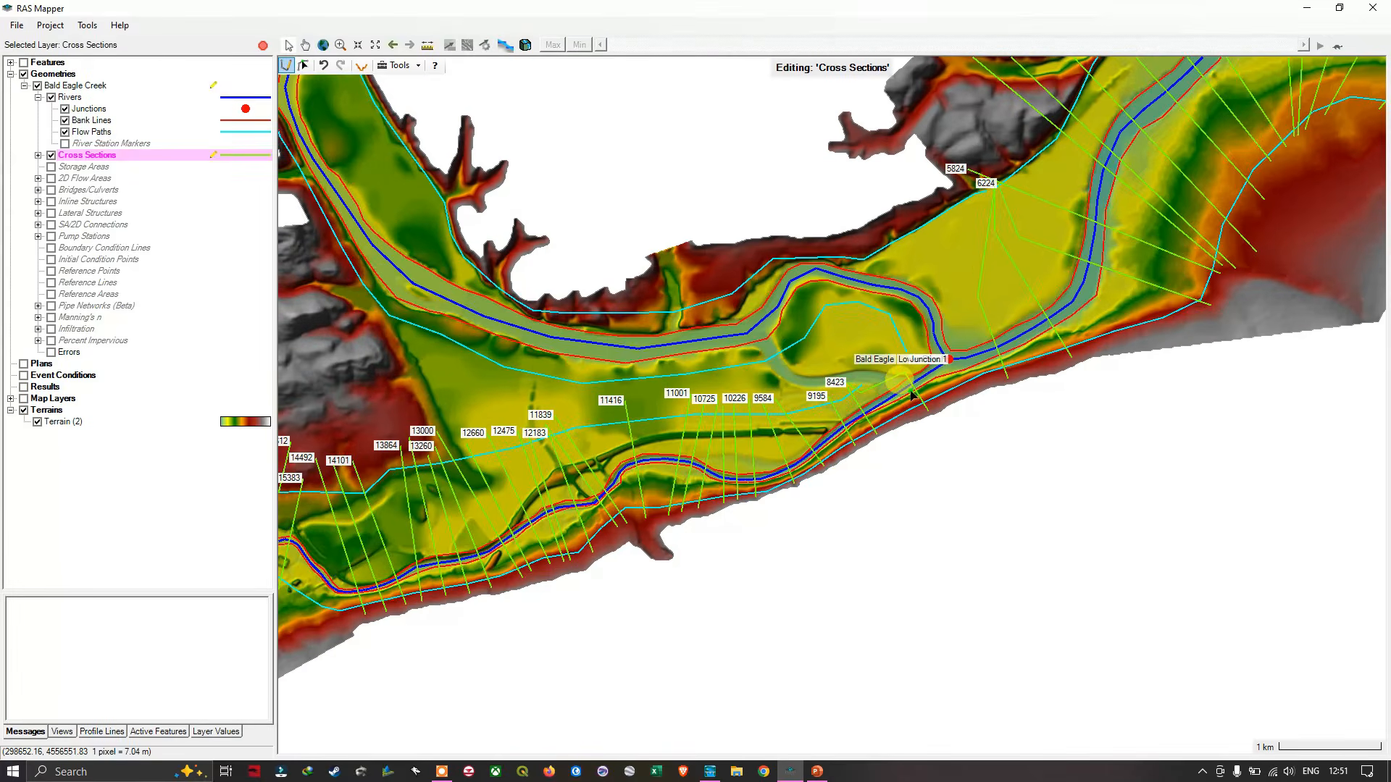
pyautogui.scroll(2, 799, 353)
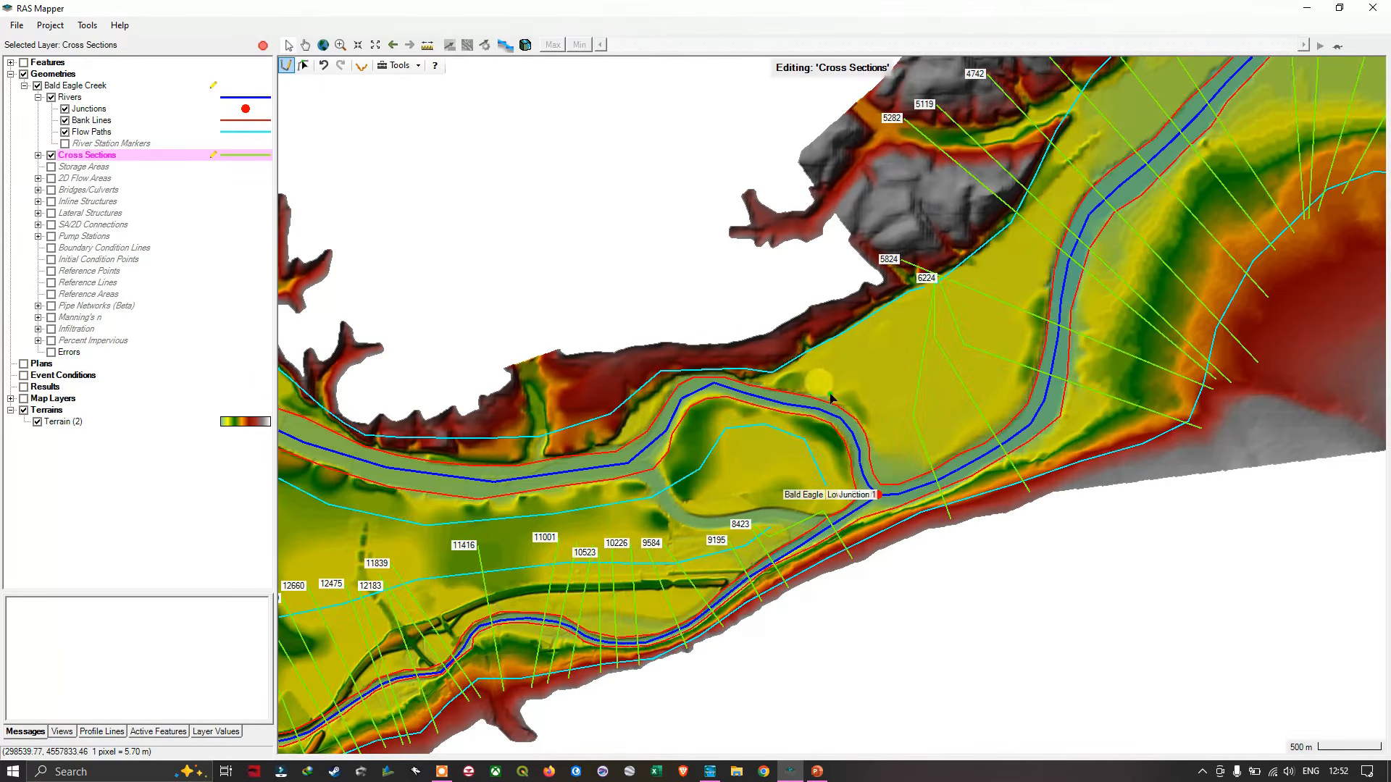
pyautogui.scroll(-2, 826, 419)
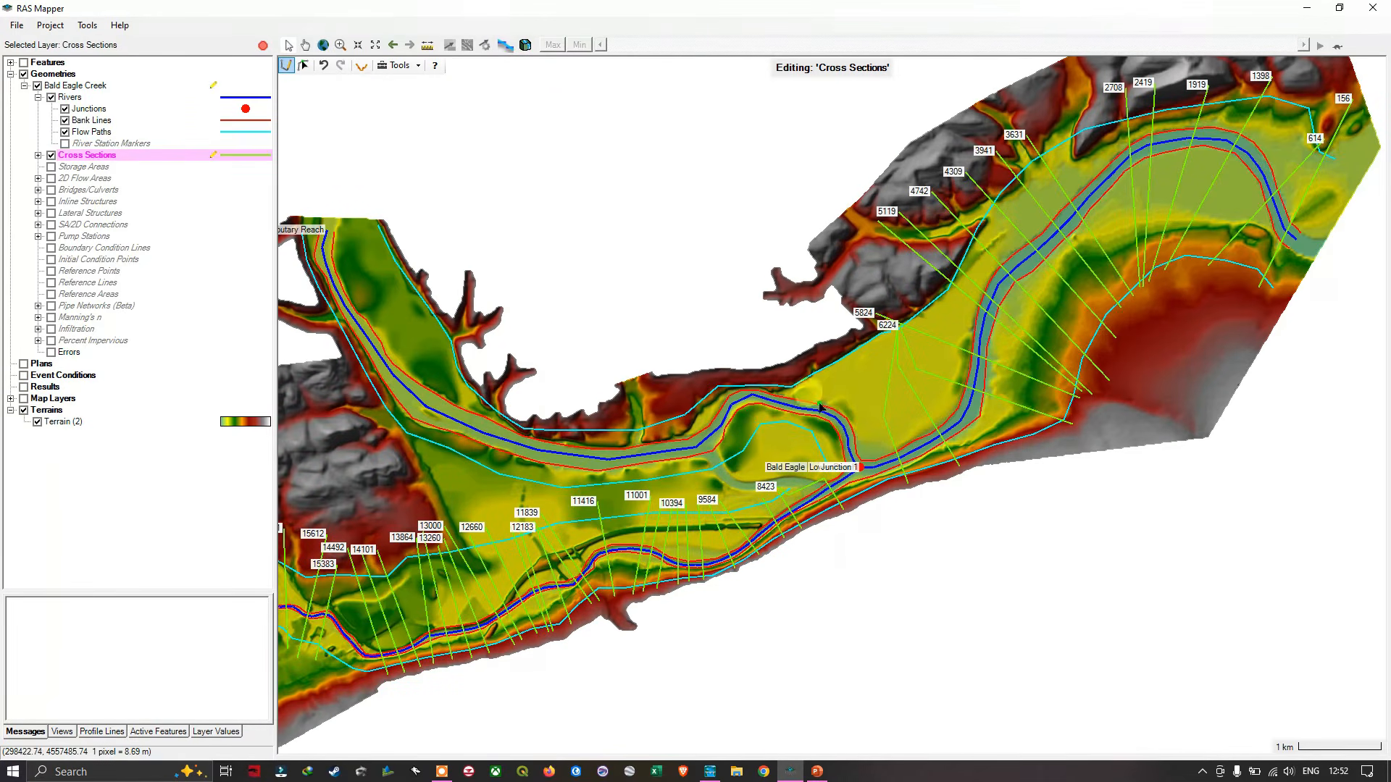
pyautogui.scroll(2, 835, 392)
pyautogui.scroll(2, 834, 389)
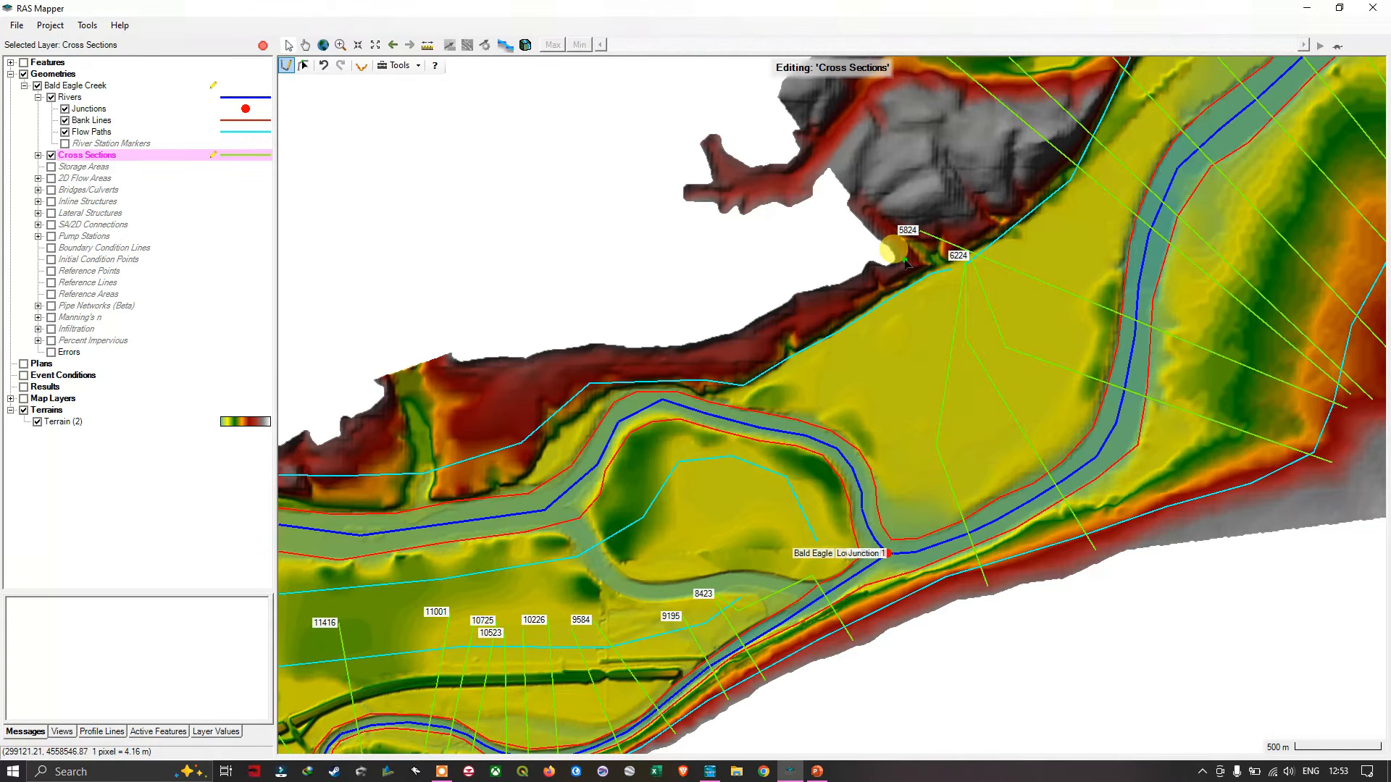
pyautogui.scroll(-2, 641, 451)
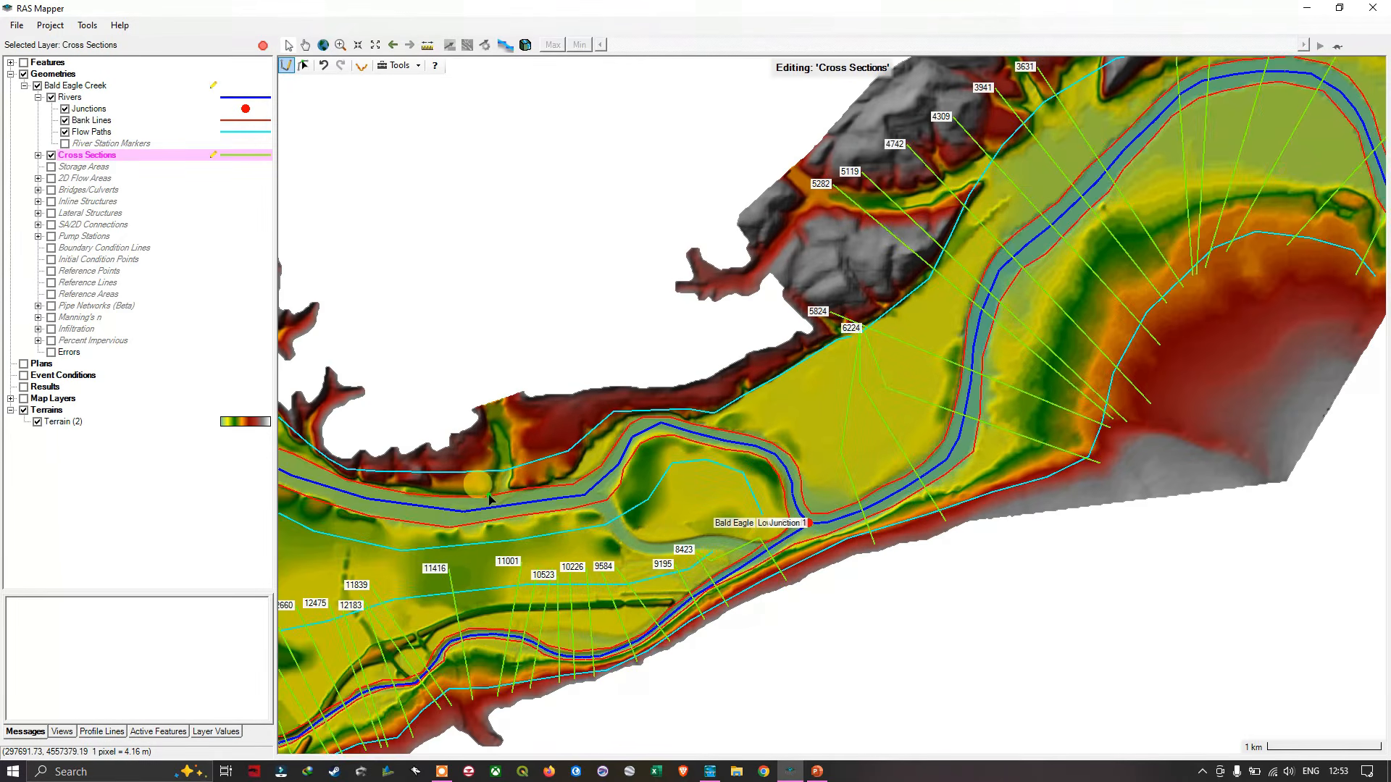
# - Draw two straight cross sections from the eastern to the western valley slope at the Tributary Reach's upstream end, at about stations 8531 and 8297
pyautogui.moveTo(493, 482); pyautogui.dragTo(888, 484)
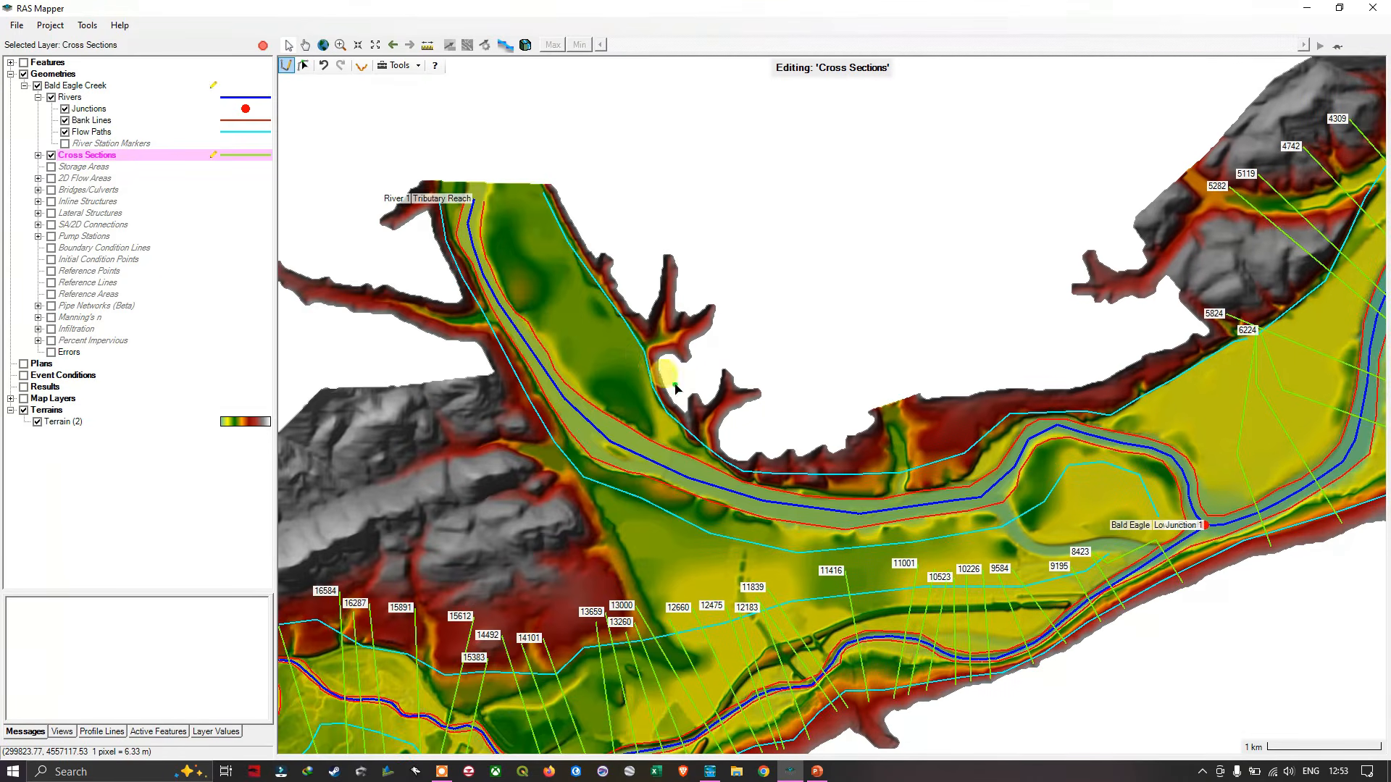
pyautogui.moveTo(619, 336); pyautogui.dragTo(689, 429)
pyautogui.scroll(3, 584, 275)
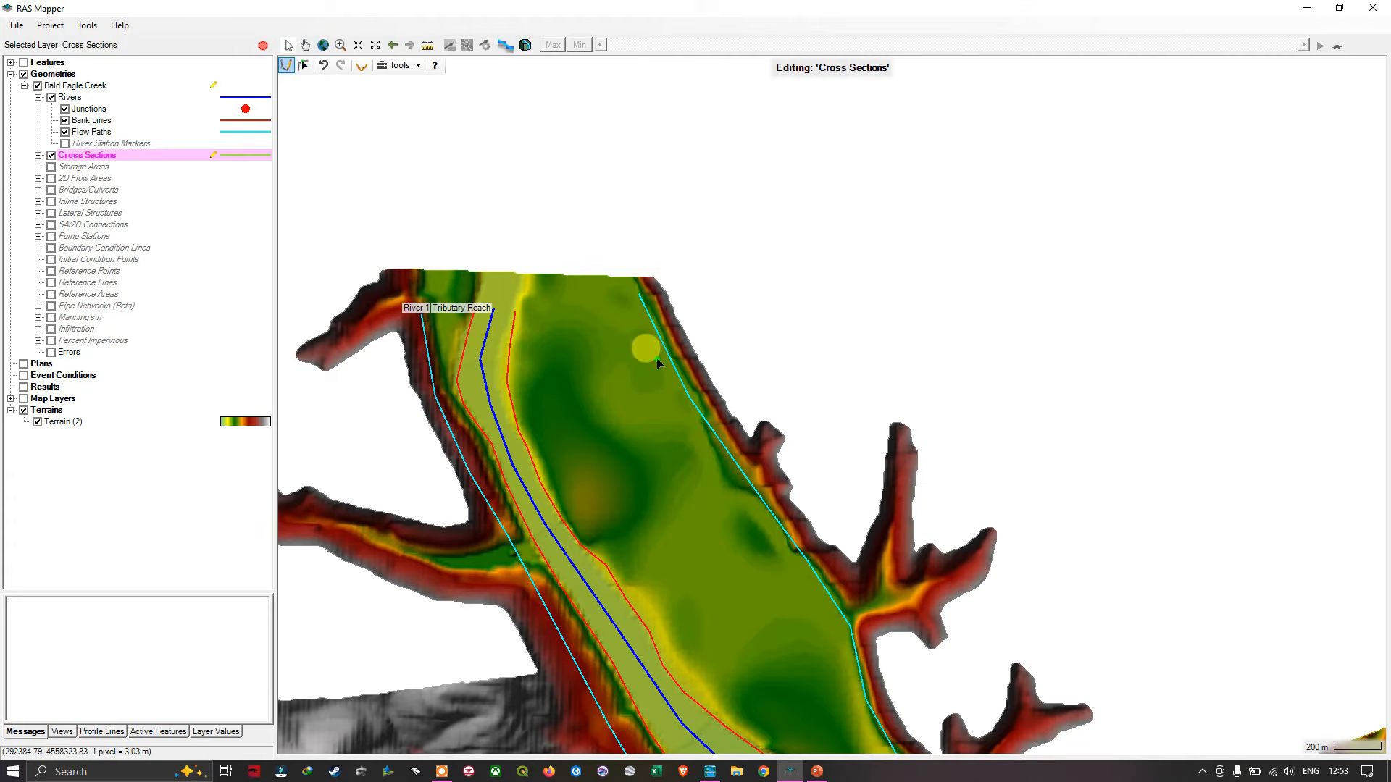
pyautogui.click(665, 310)
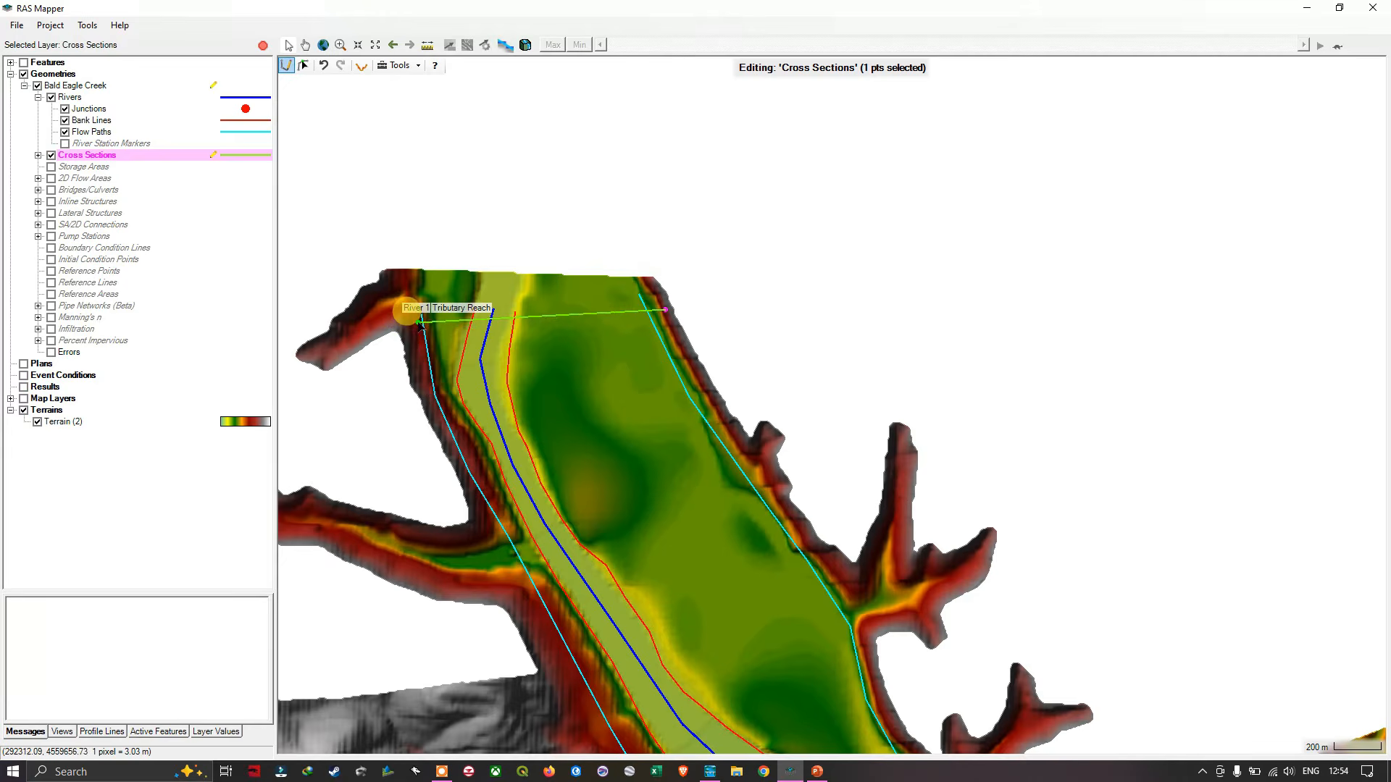
pyautogui.scroll(3, 419, 330)
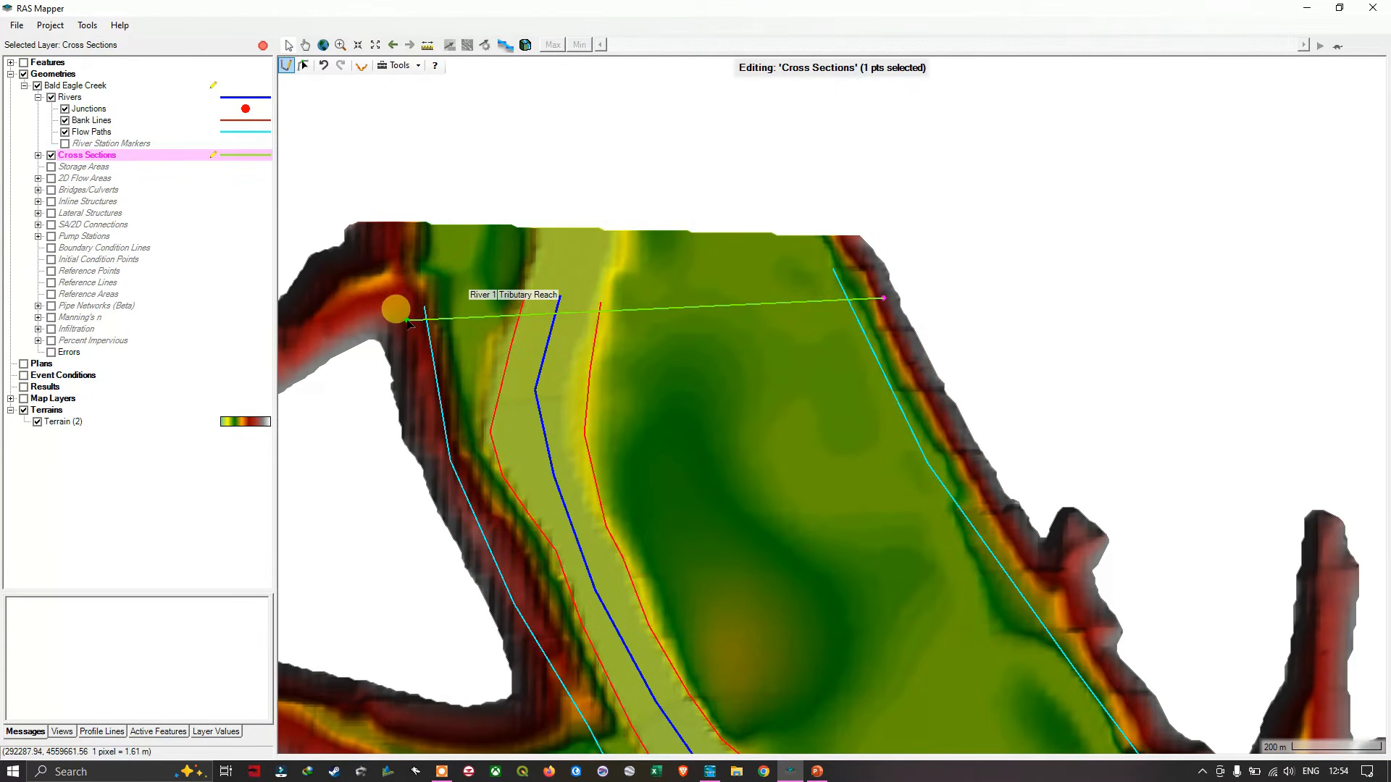
pyautogui.doubleClick(408, 320)
pyautogui.scroll(-3, 627, 383)
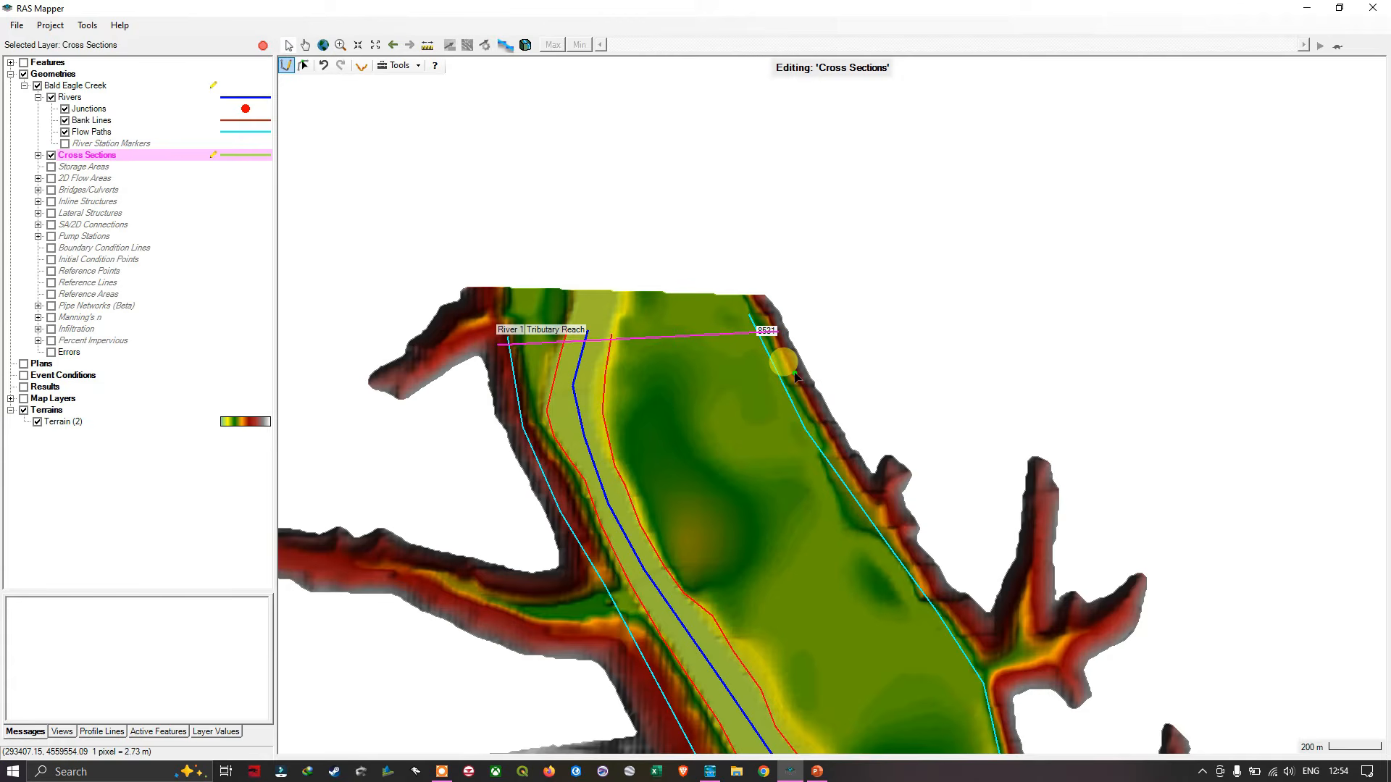
pyautogui.click(795, 375)
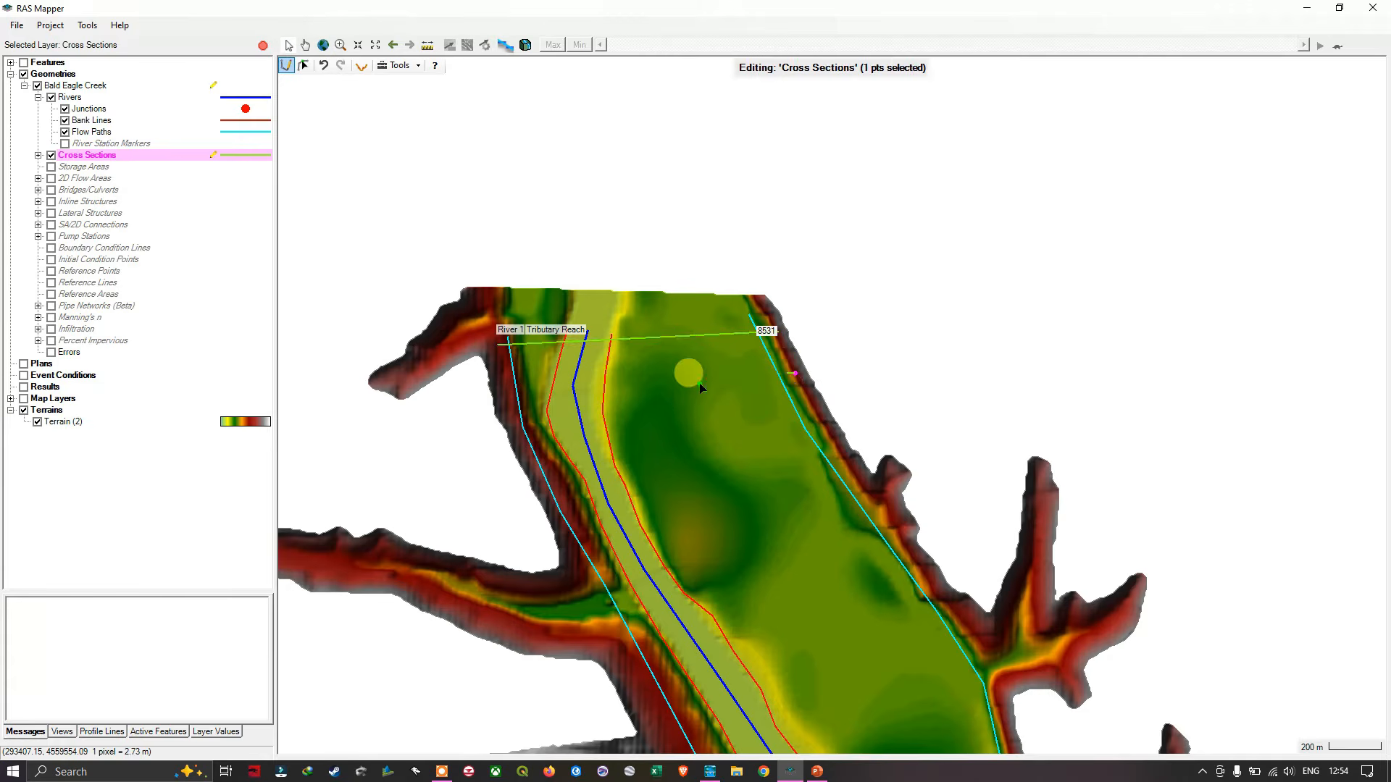
pyautogui.doubleClick(502, 410)
# - Draw two straight cross sections from the eastern to the western slope, continuing down the Tributary Reach at about stations 8175 and 8043
pyautogui.moveTo(725, 467); pyautogui.dragTo(708, 365)
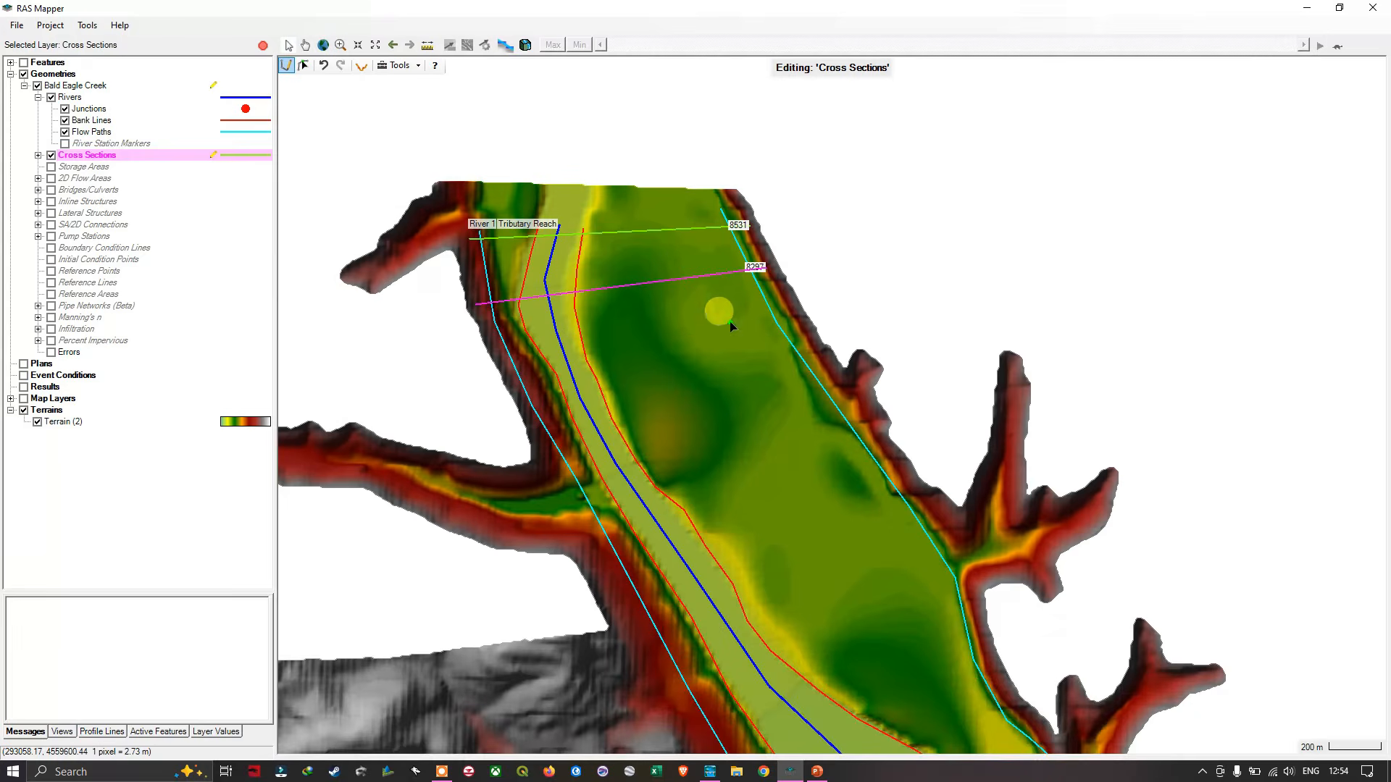
pyautogui.click(787, 294)
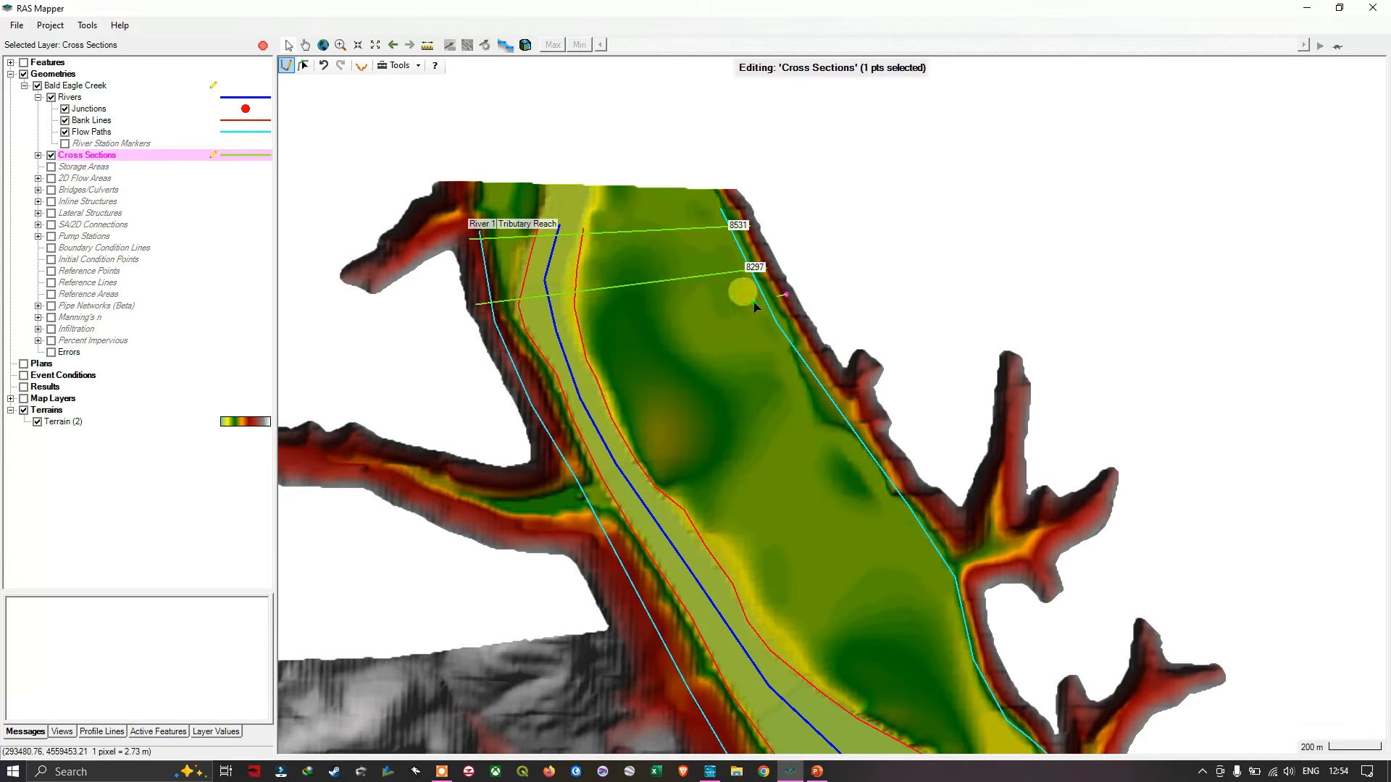
pyautogui.doubleClick(491, 336)
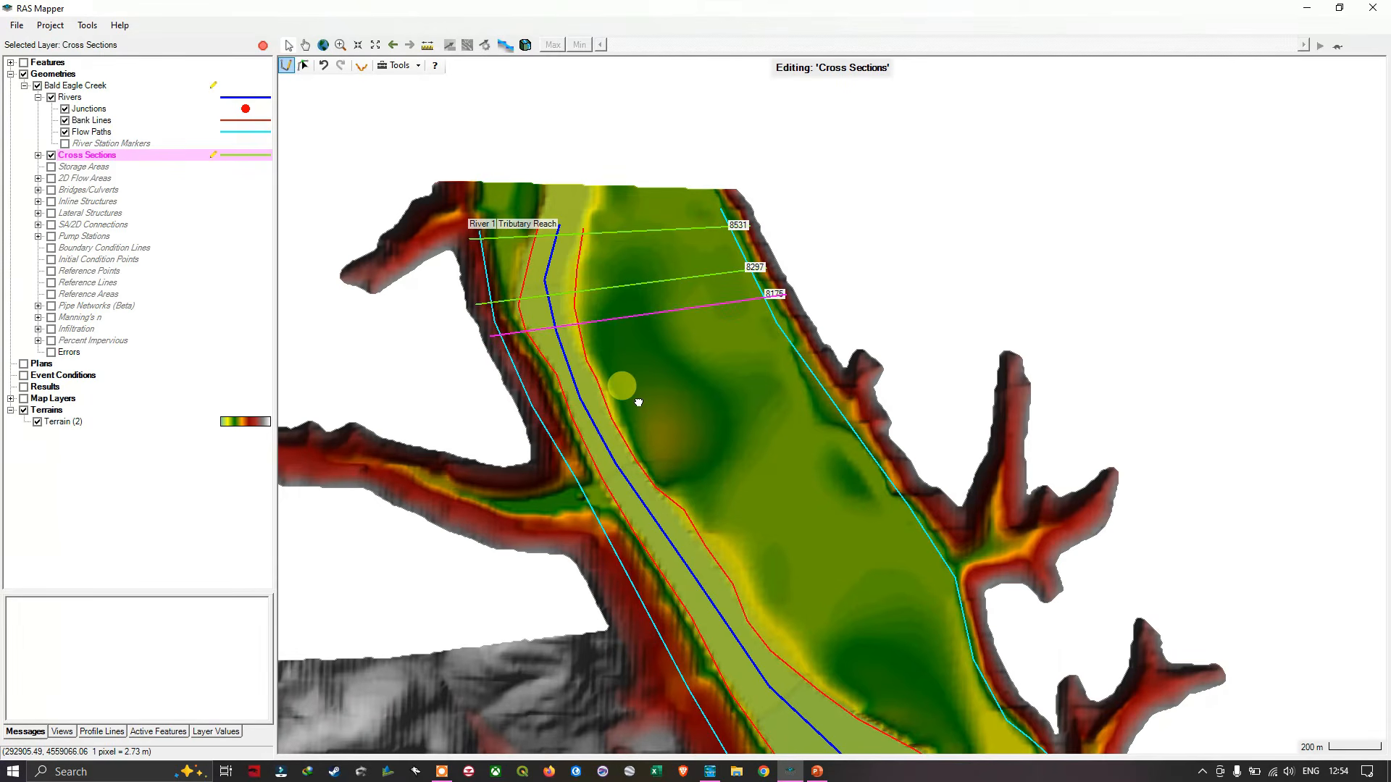
pyautogui.moveTo(638, 403); pyautogui.dragTo(680, 313)
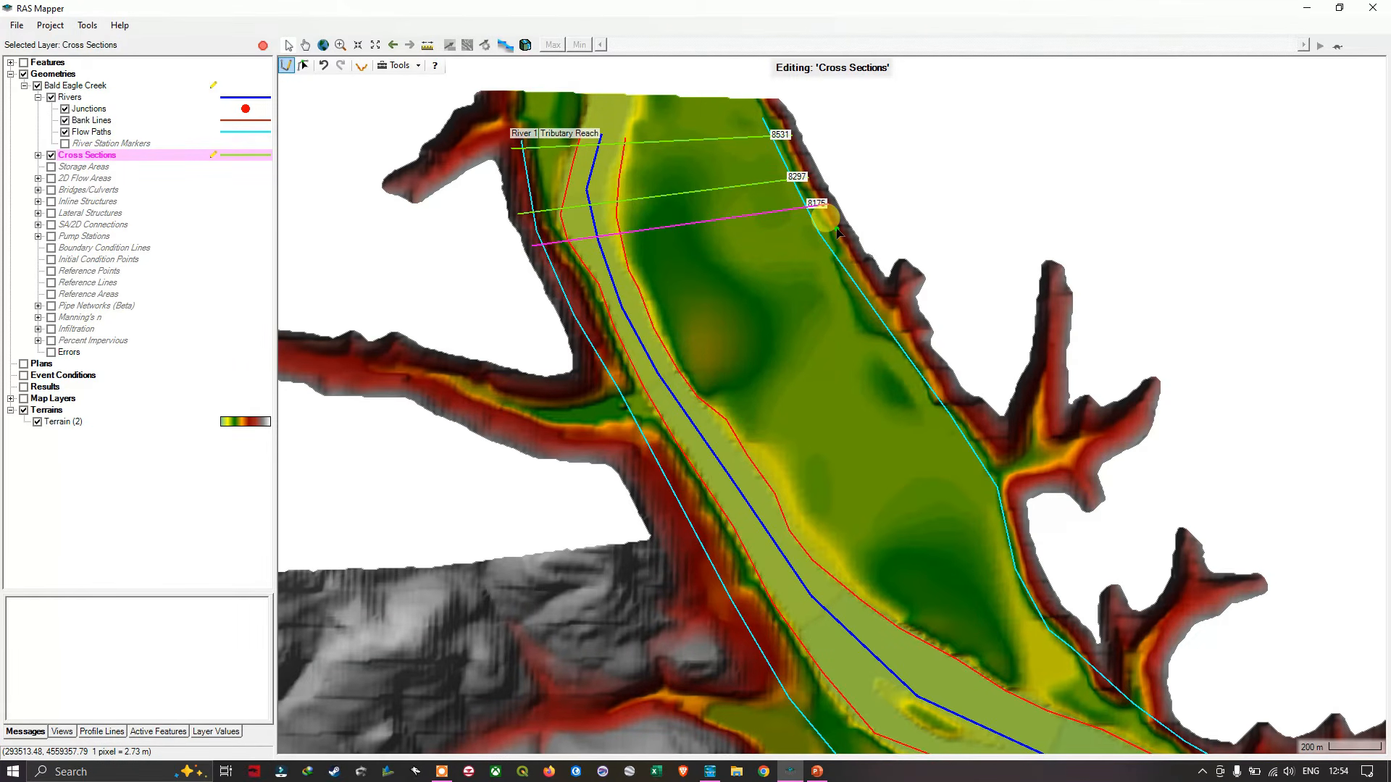
pyautogui.click(837, 230)
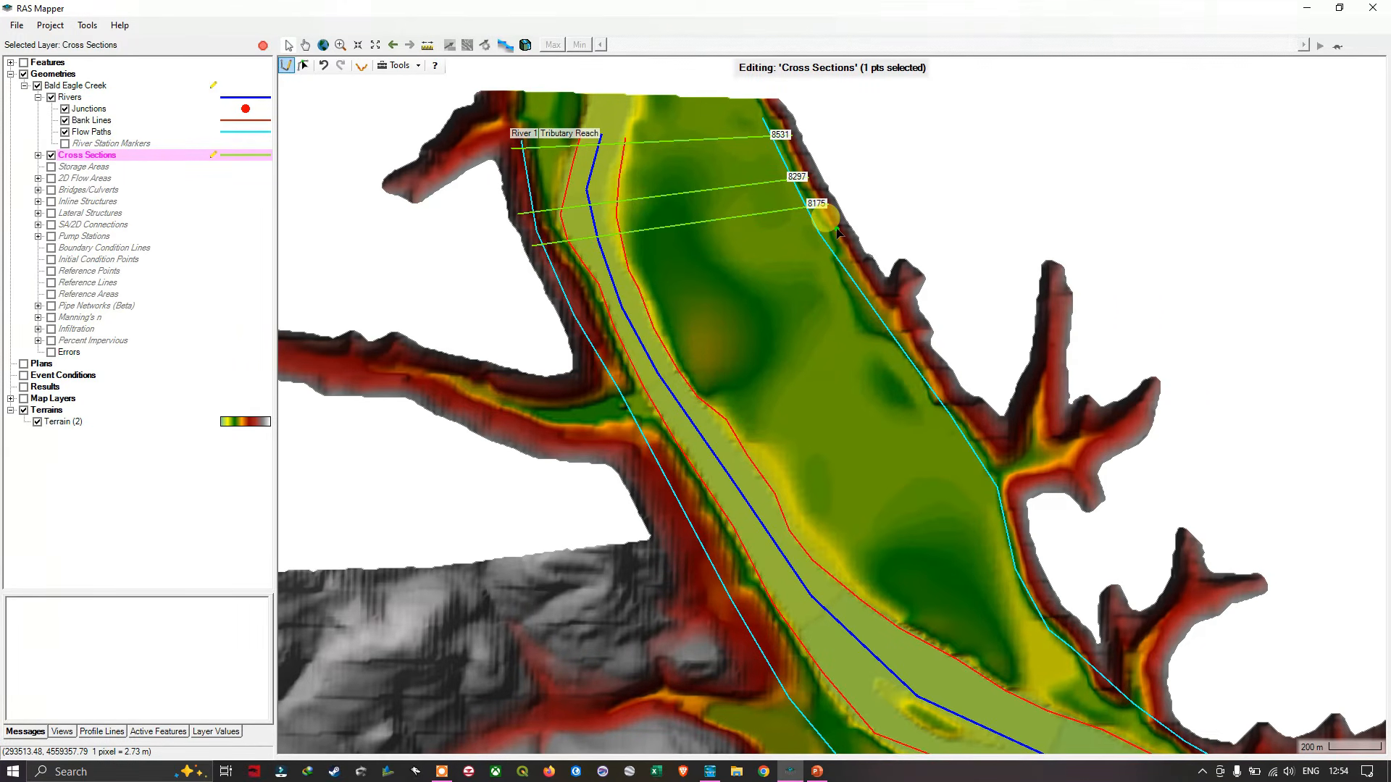
pyautogui.doubleClick(545, 281)
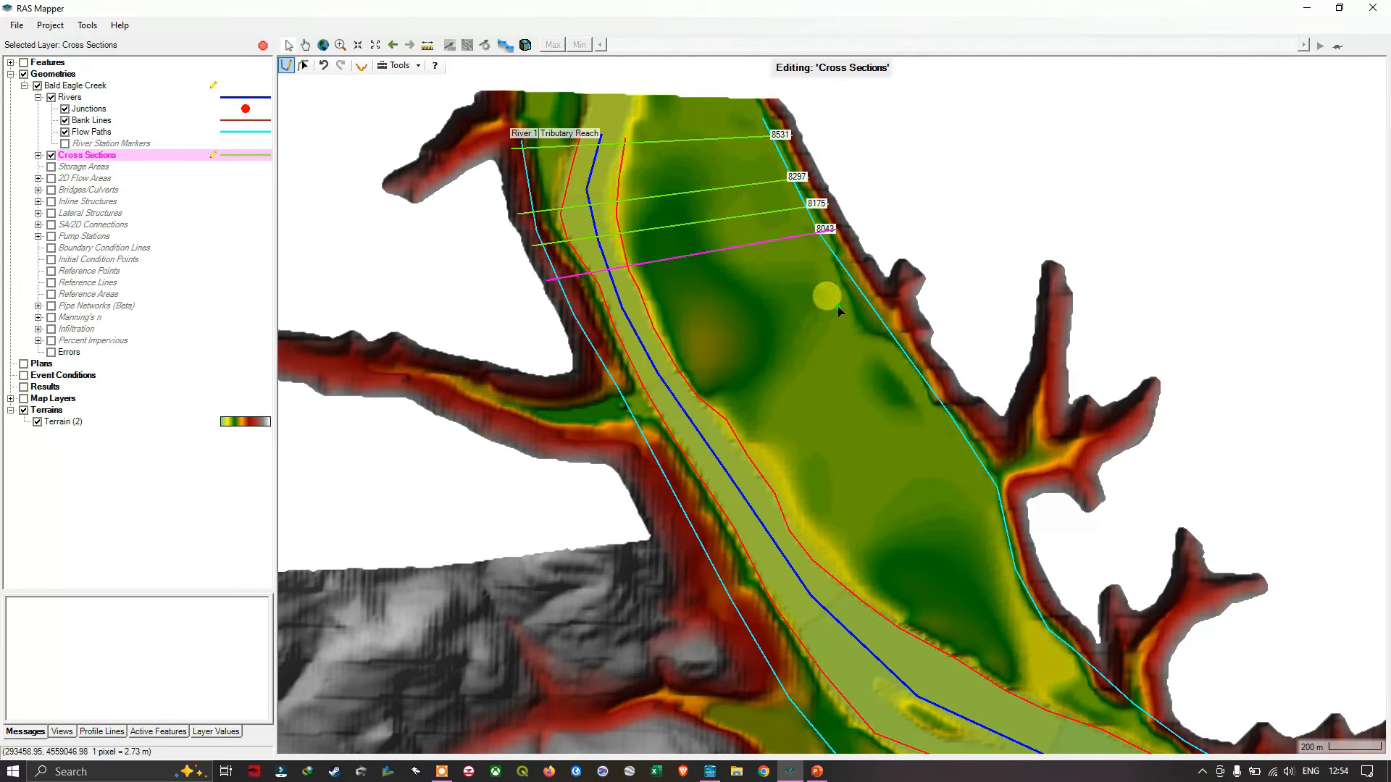
# - Draw two straight cross sections across the tributary valley above the western side valley, at about stations 7935 and 7679
pyautogui.scroll(1, 804, 292)
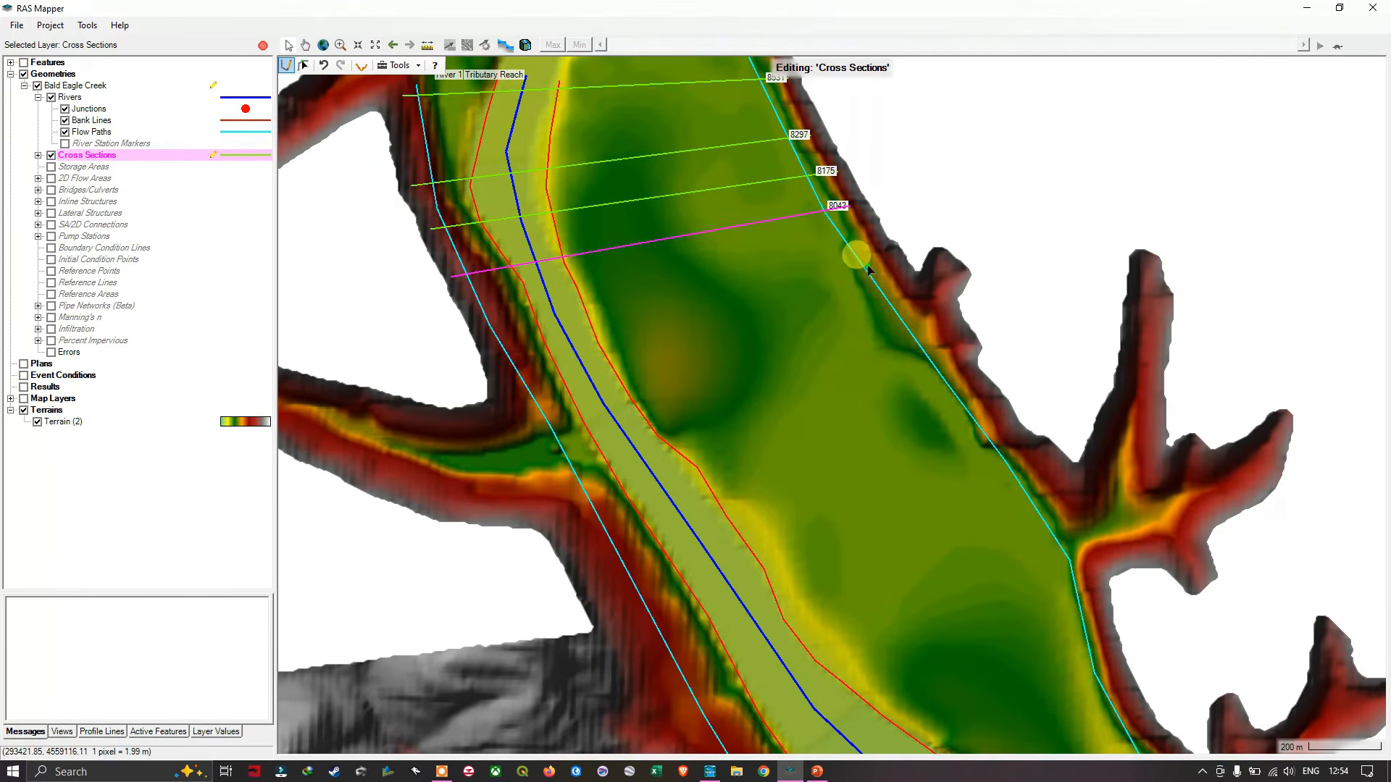
pyautogui.click(879, 236)
pyautogui.doubleClick(469, 314)
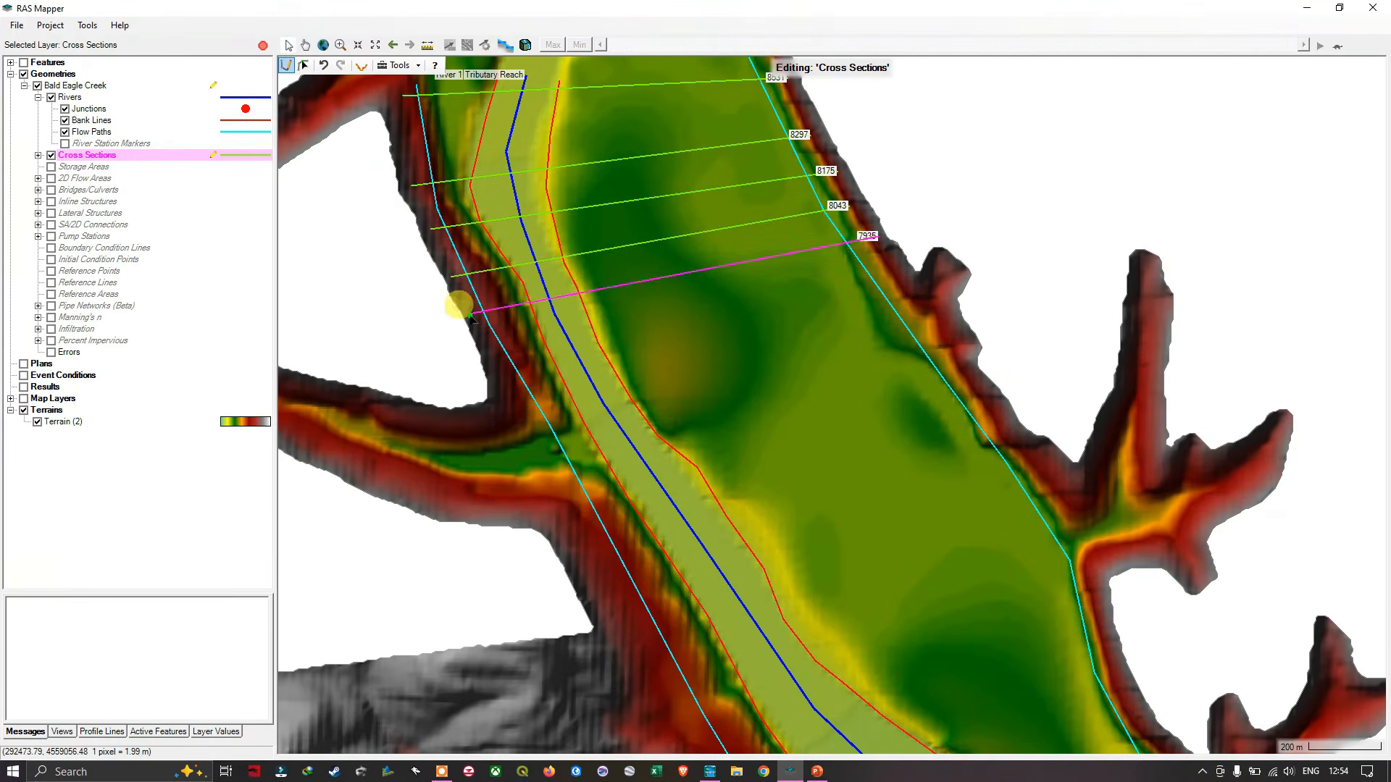
pyautogui.click(902, 275)
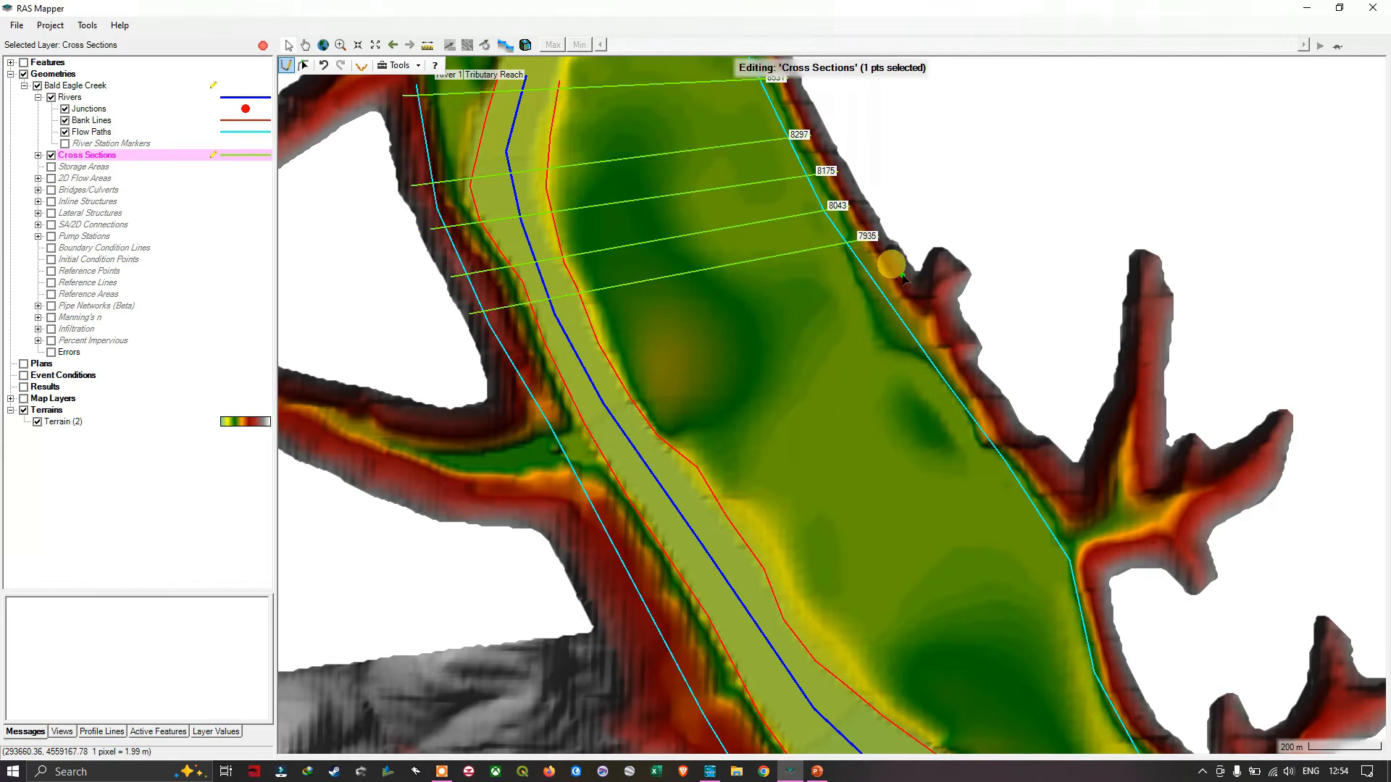
pyautogui.doubleClick(514, 408)
# - Draw three straight cross sections perpendicular to the tributary from the western side valley downstream, at about stations 7445, 7263 and 7082
pyautogui.moveTo(651, 458); pyautogui.dragTo(618, 321)
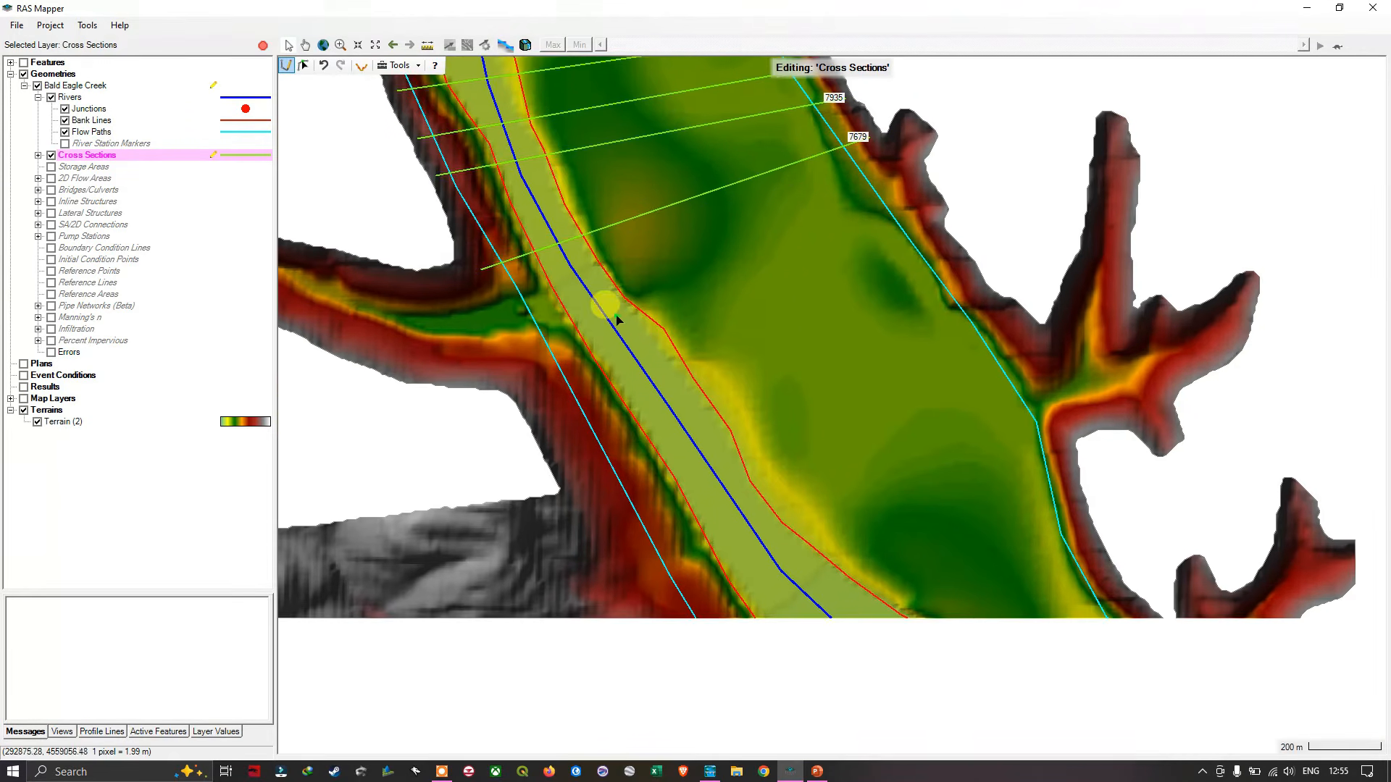
pyautogui.click(896, 164)
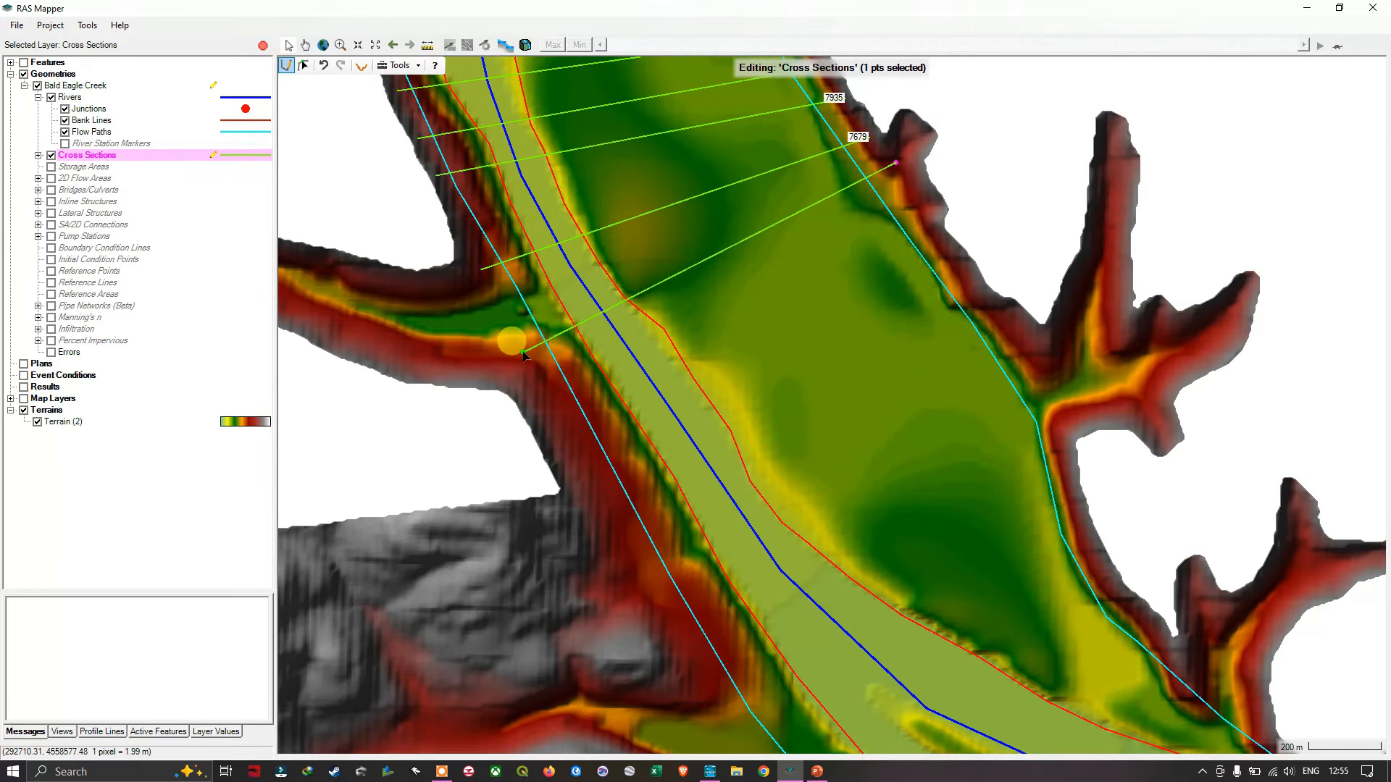
pyautogui.doubleClick(524, 355)
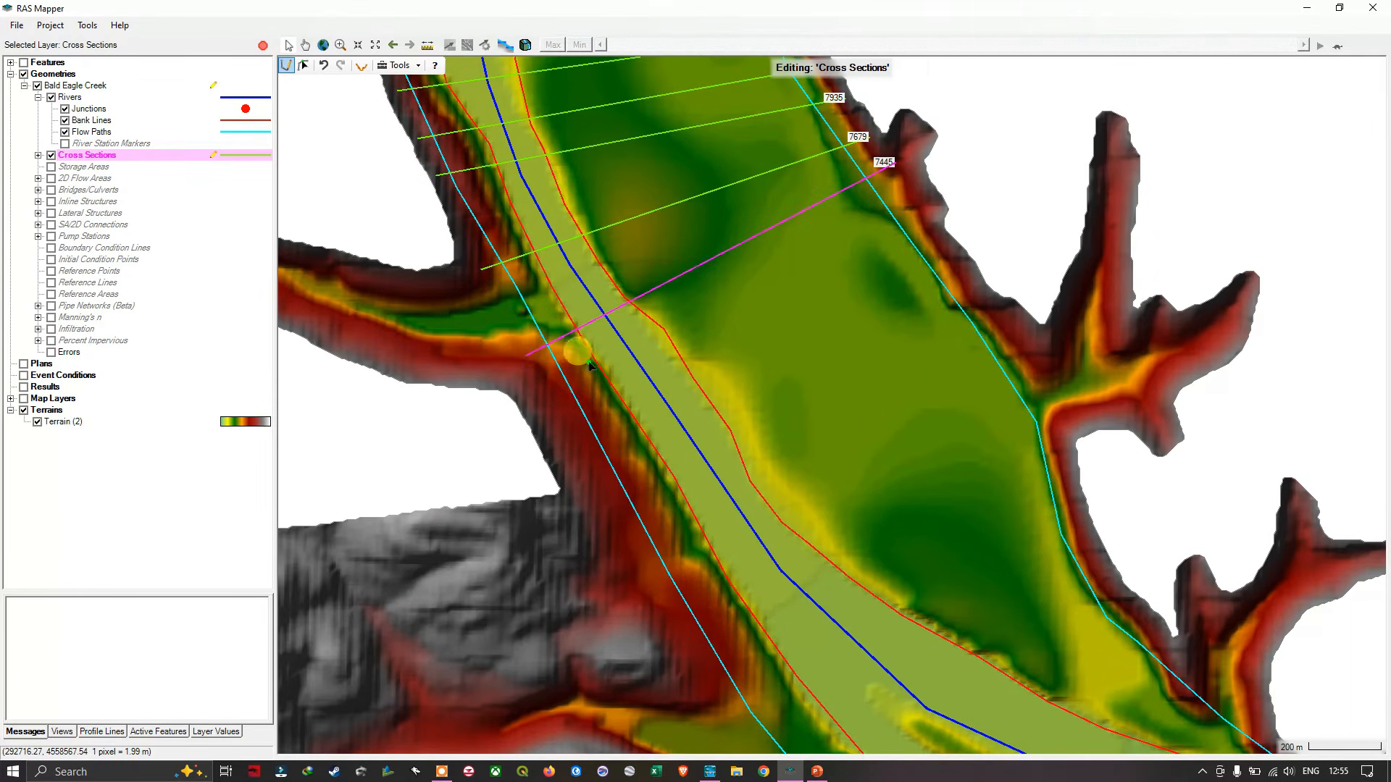
pyautogui.click(924, 206)
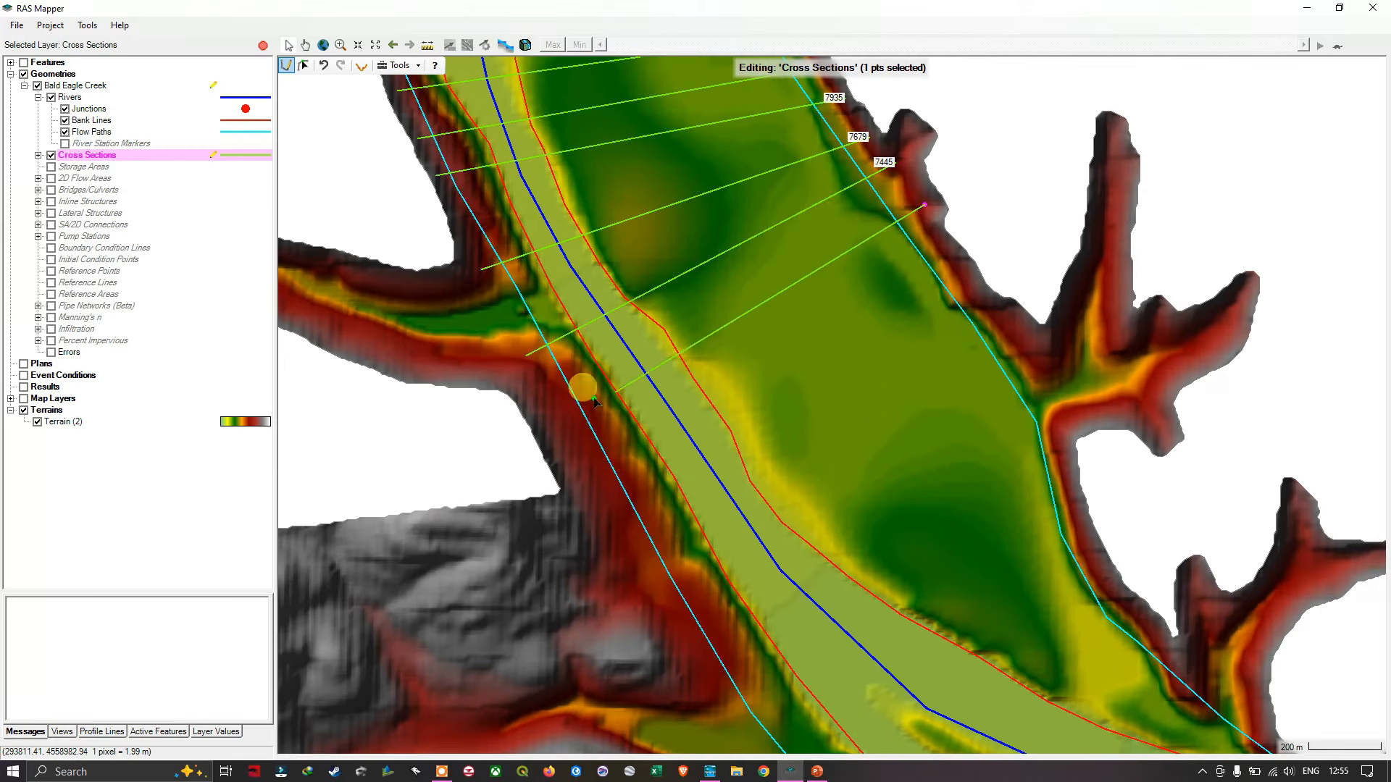
pyautogui.doubleClick(560, 417)
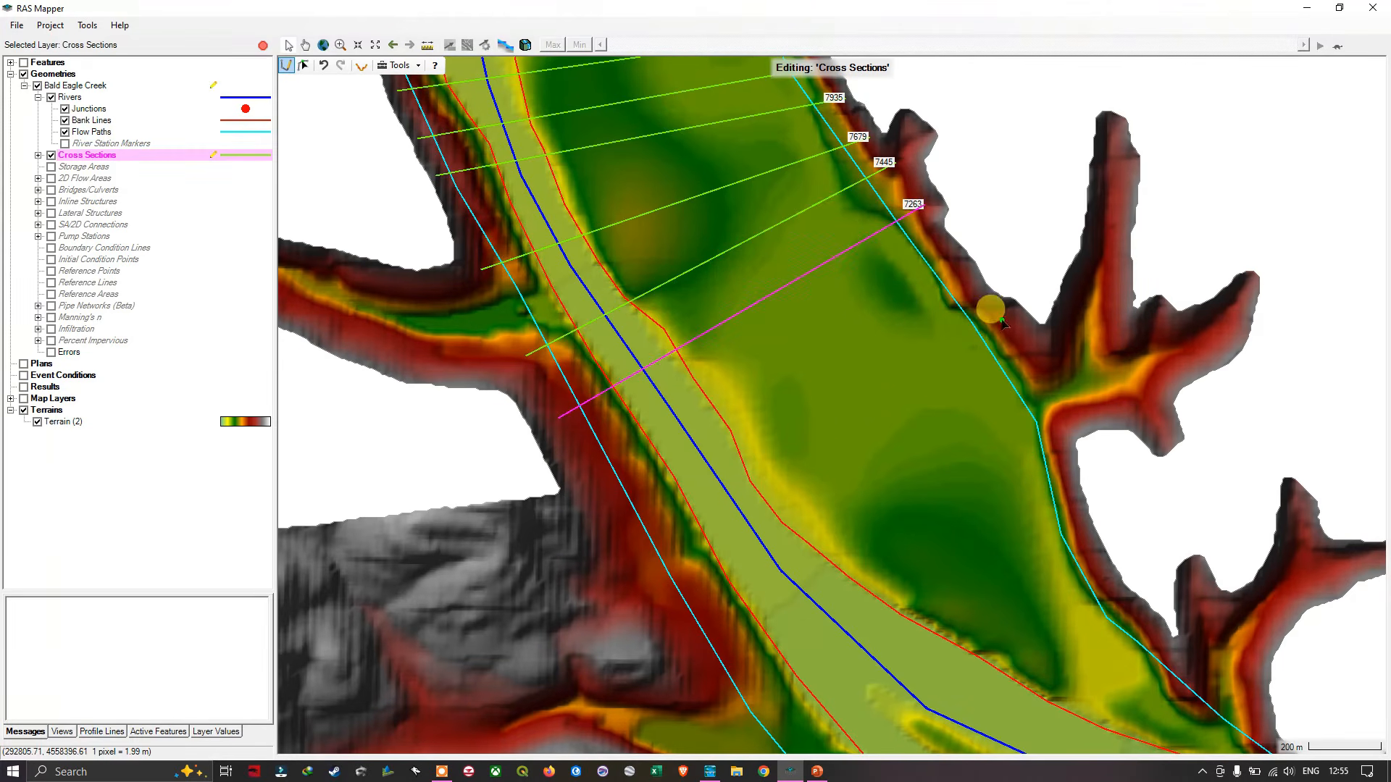
pyautogui.click(960, 265)
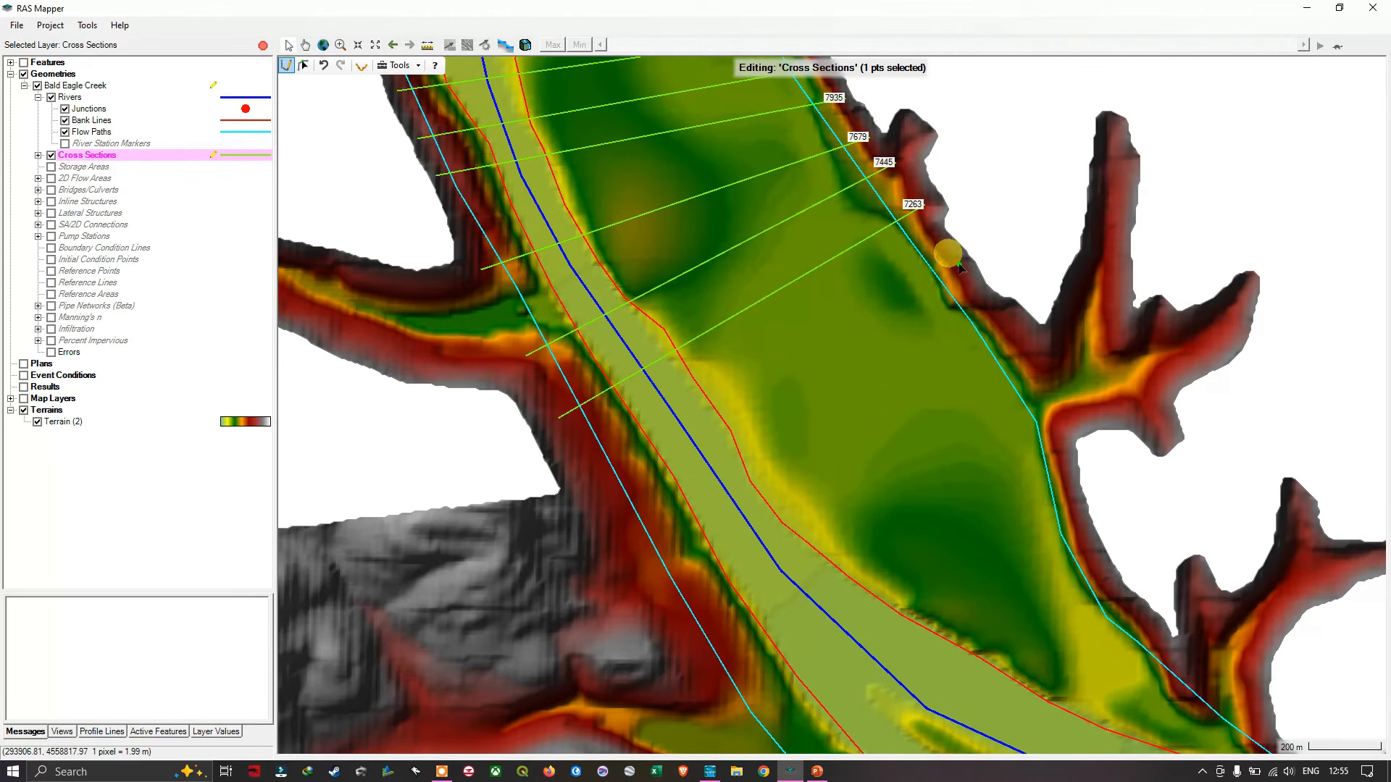
pyautogui.doubleClick(580, 479)
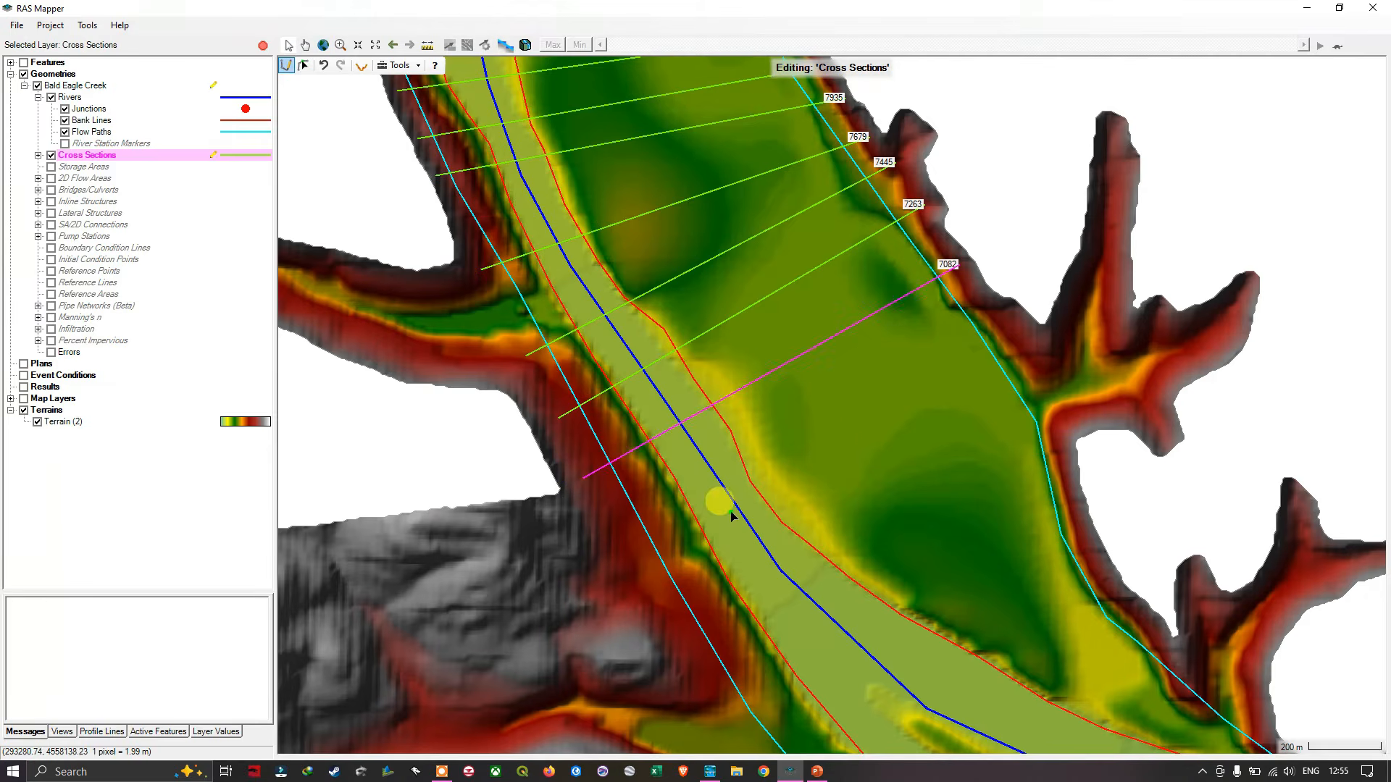
pyautogui.scroll(-1, 732, 516)
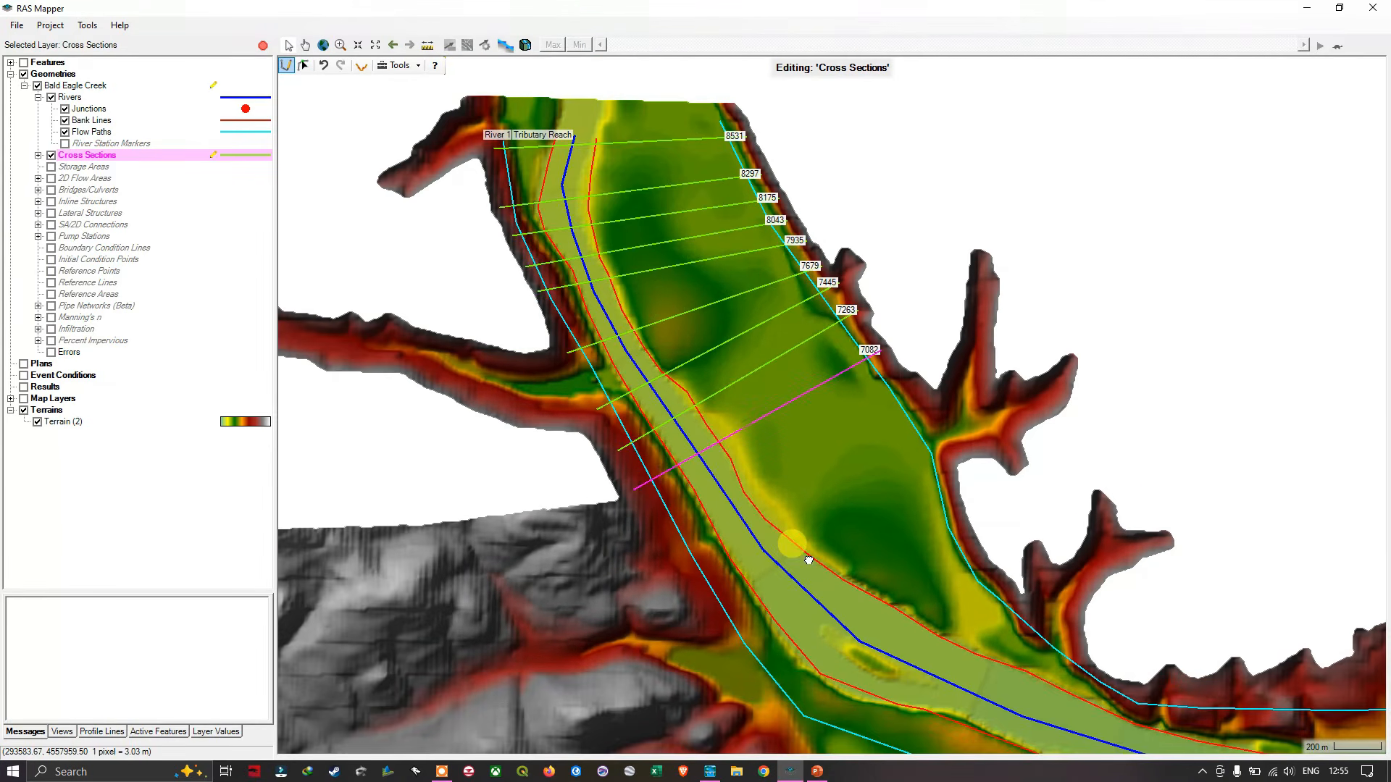
pyautogui.moveTo(804, 558); pyautogui.dragTo(720, 379)
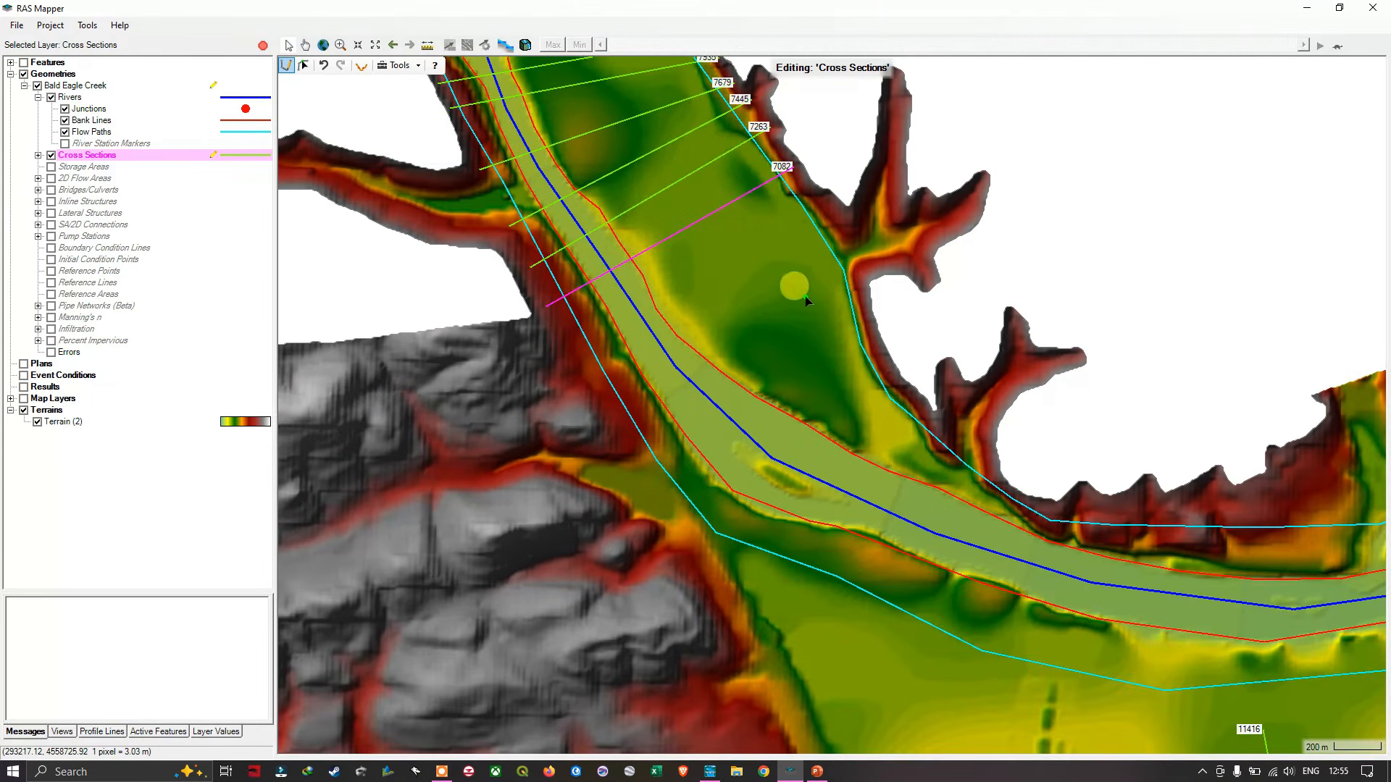
# - Draw two straight cross sections from the northeastern to the southwestern valley slope, down the Tributary Reach at about stations 6793 and 6334
pyautogui.click(831, 211)
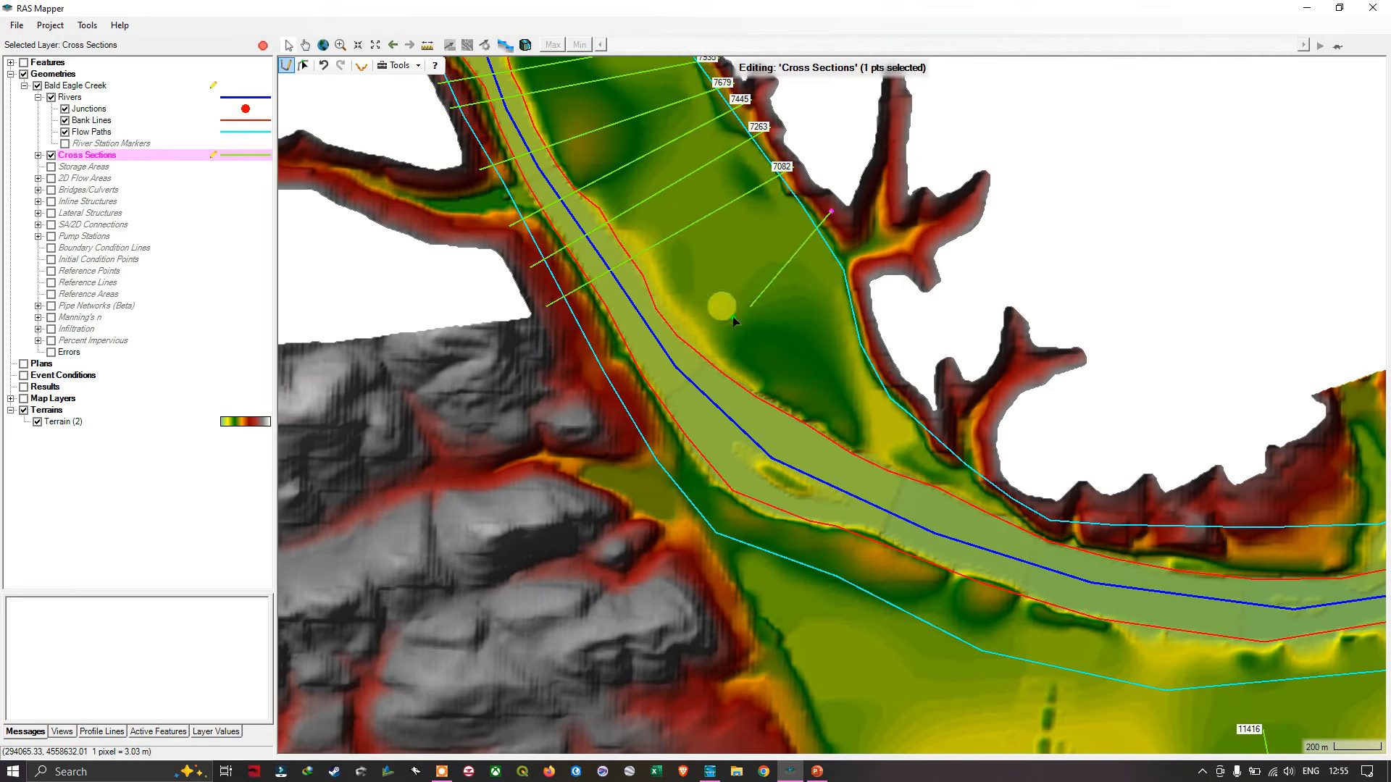
pyautogui.doubleClick(581, 371)
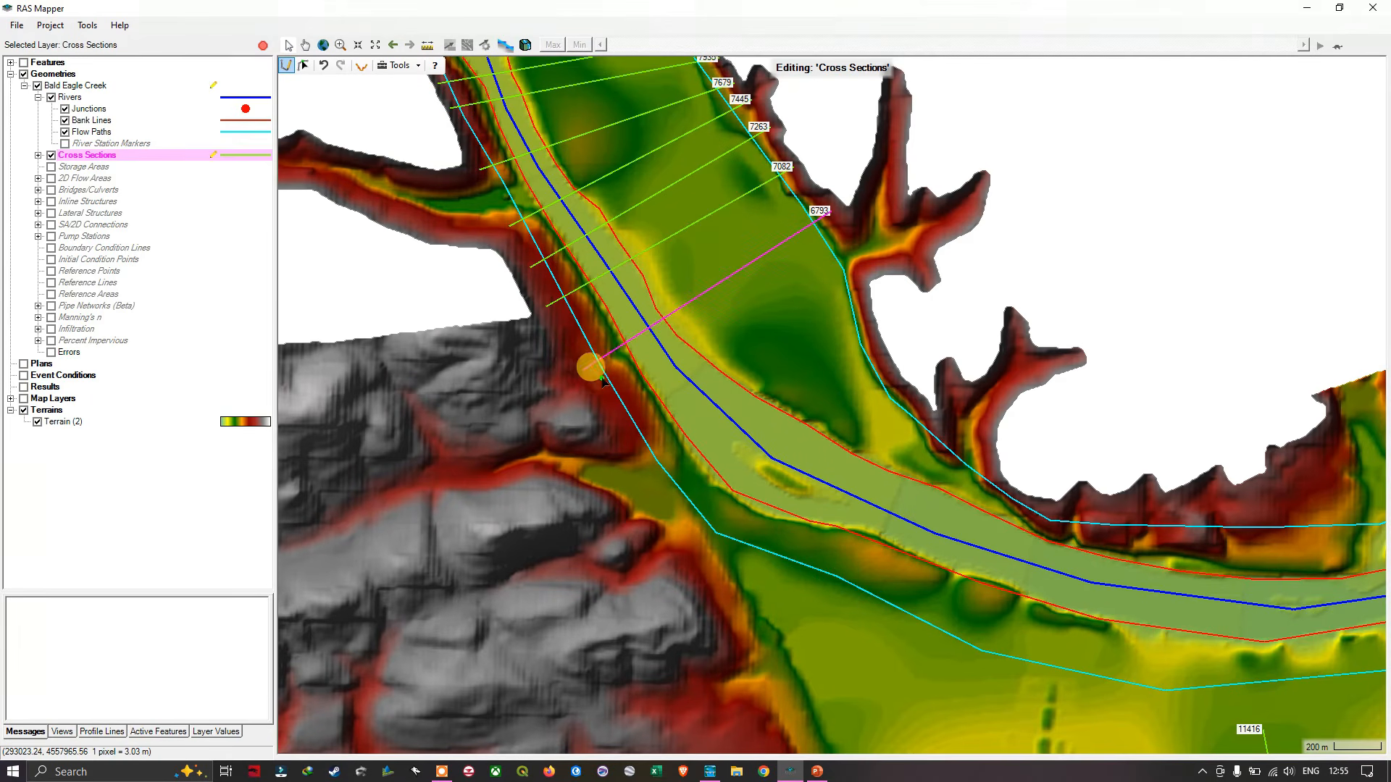
pyautogui.click(866, 267)
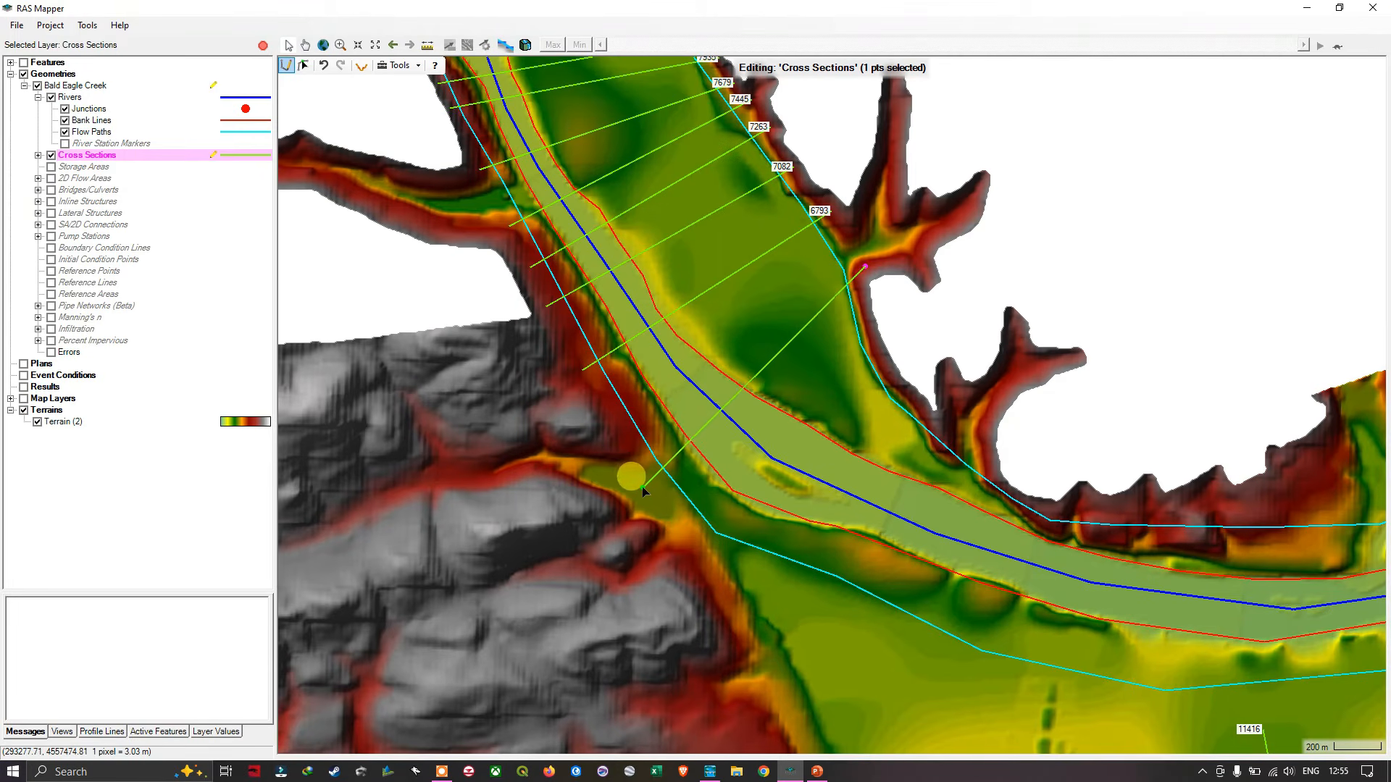
pyautogui.doubleClick(616, 516)
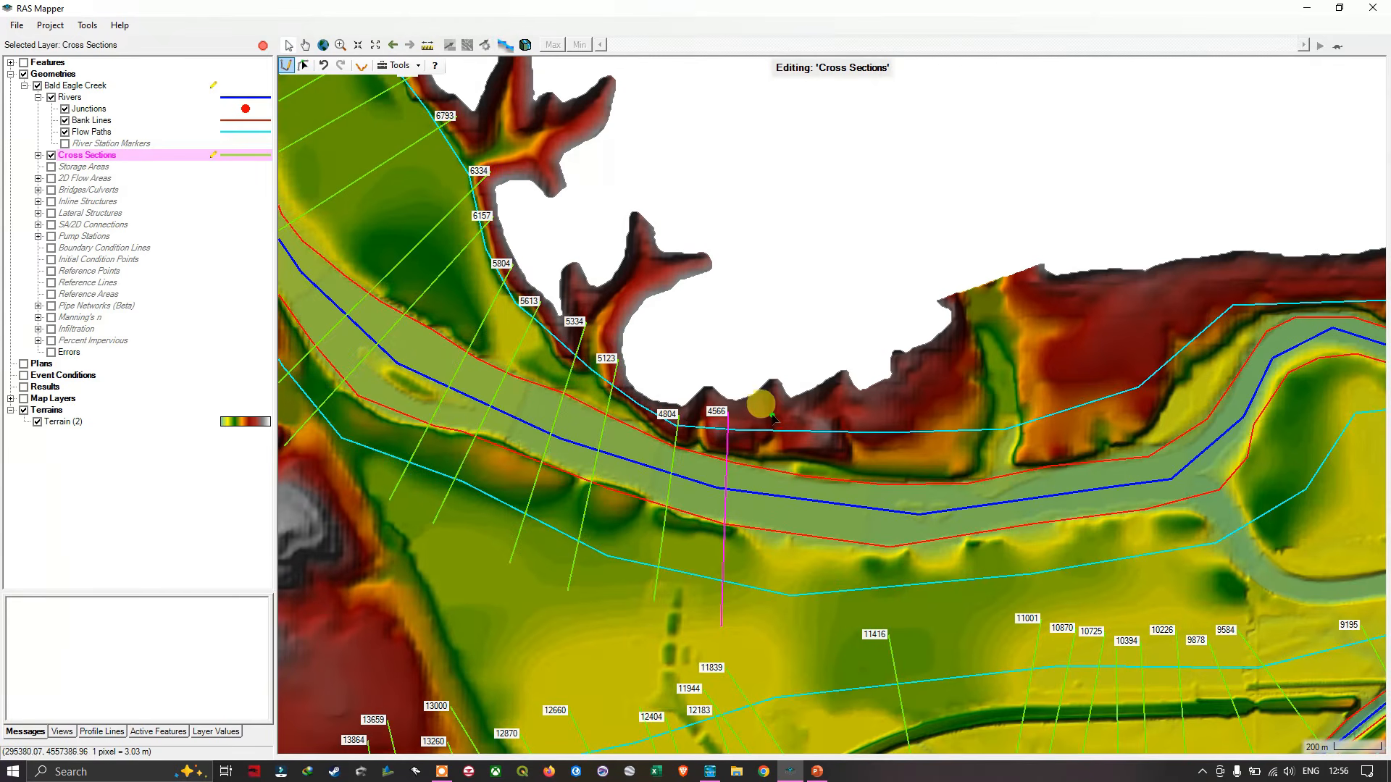
# - Draw three straight cross sections from the northern slope across the tributary to the southern floodplain, at about stations 4332, 4128 and 3886
pyautogui.click(782, 417)
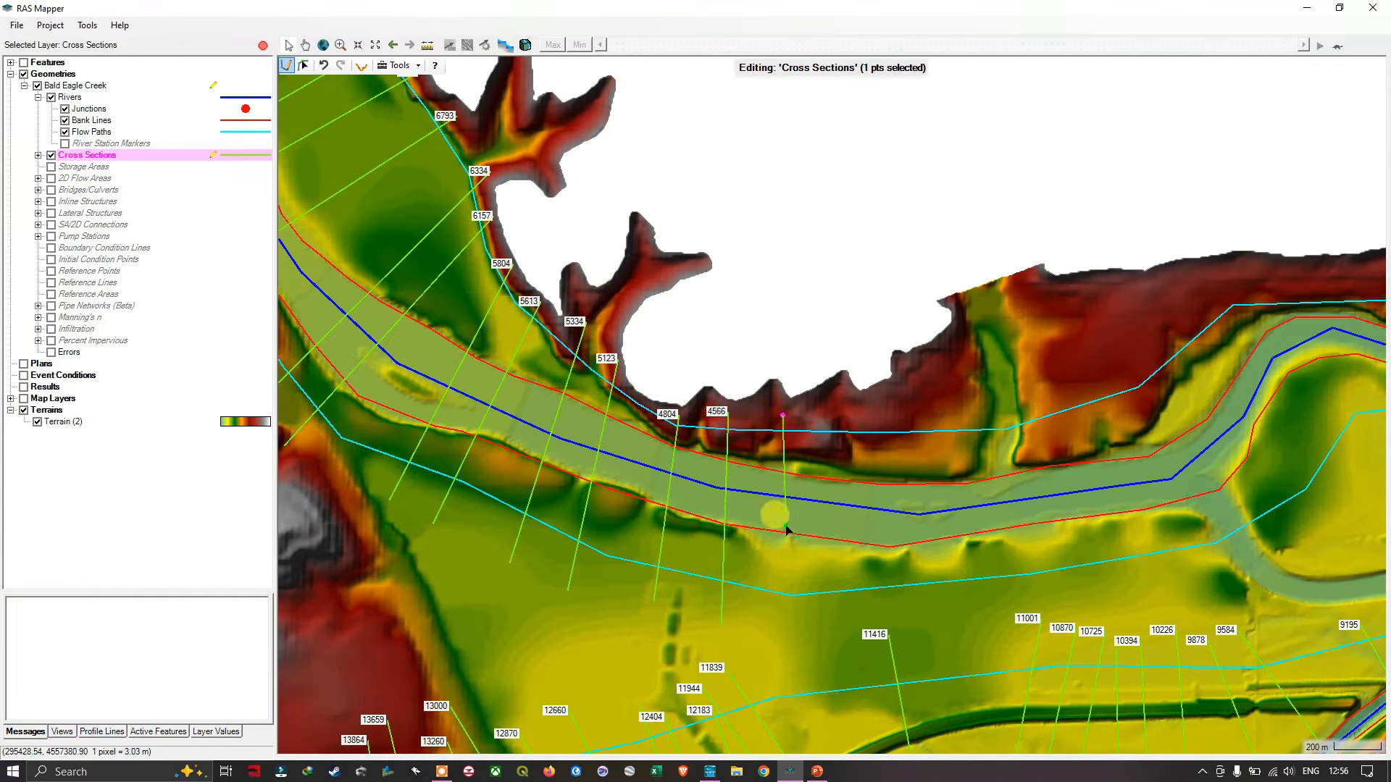
pyautogui.doubleClick(780, 619)
pyautogui.click(829, 403)
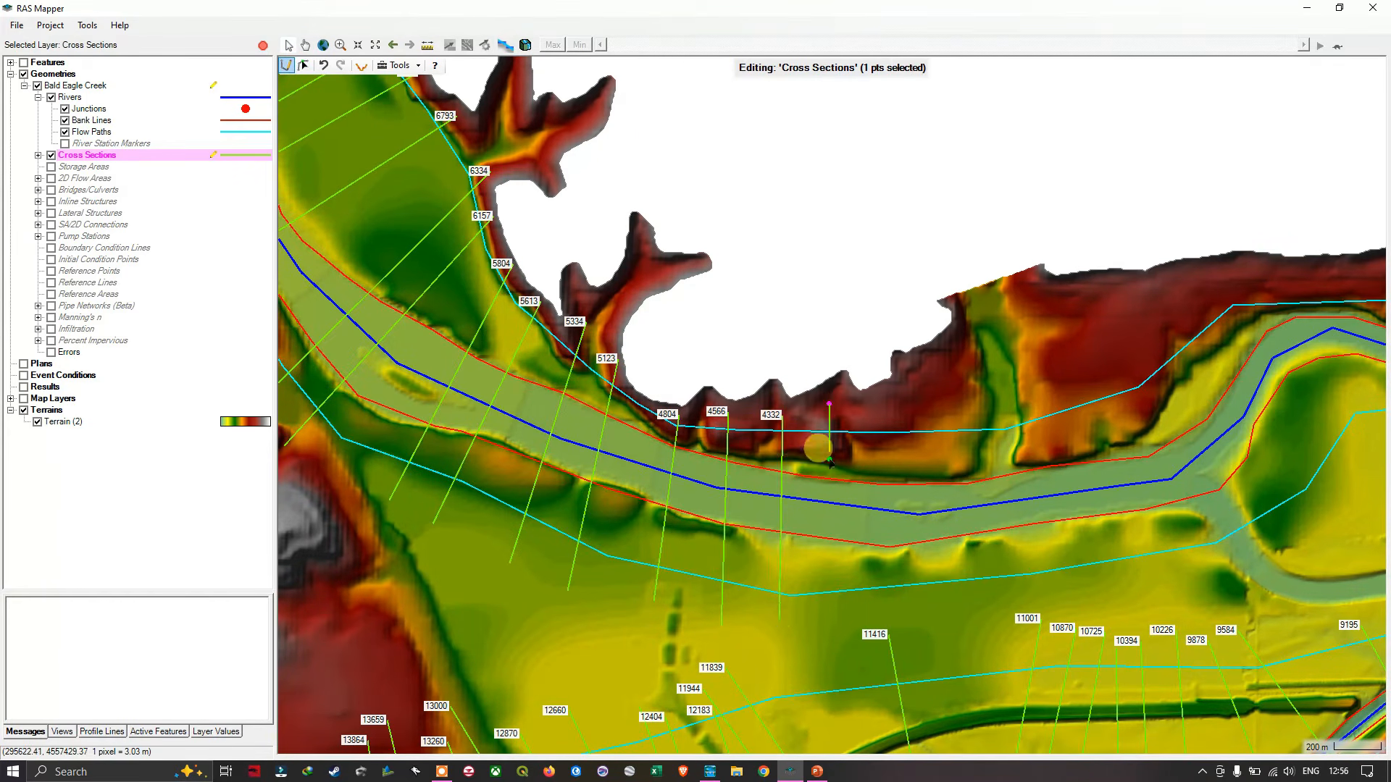
pyautogui.doubleClick(830, 621)
pyautogui.click(883, 403)
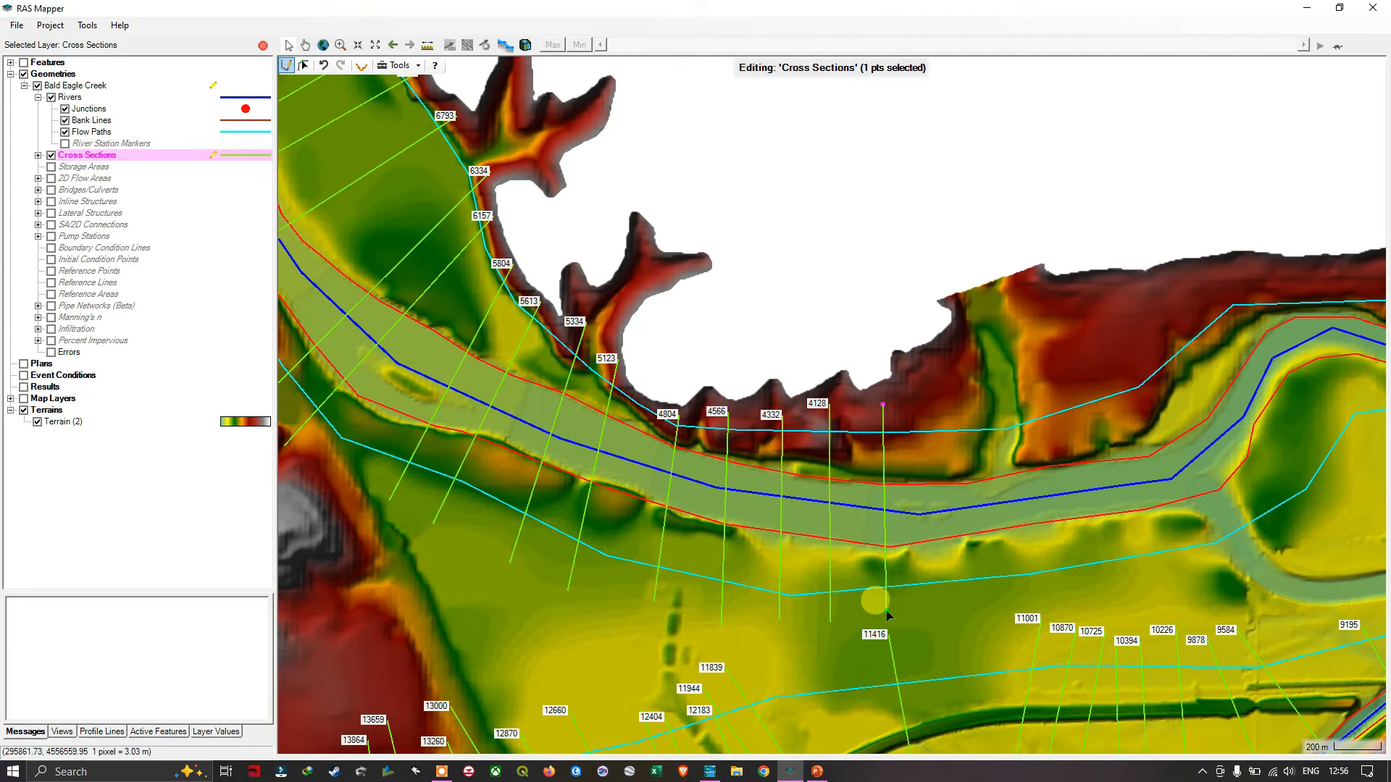
pyautogui.doubleClick(890, 613)
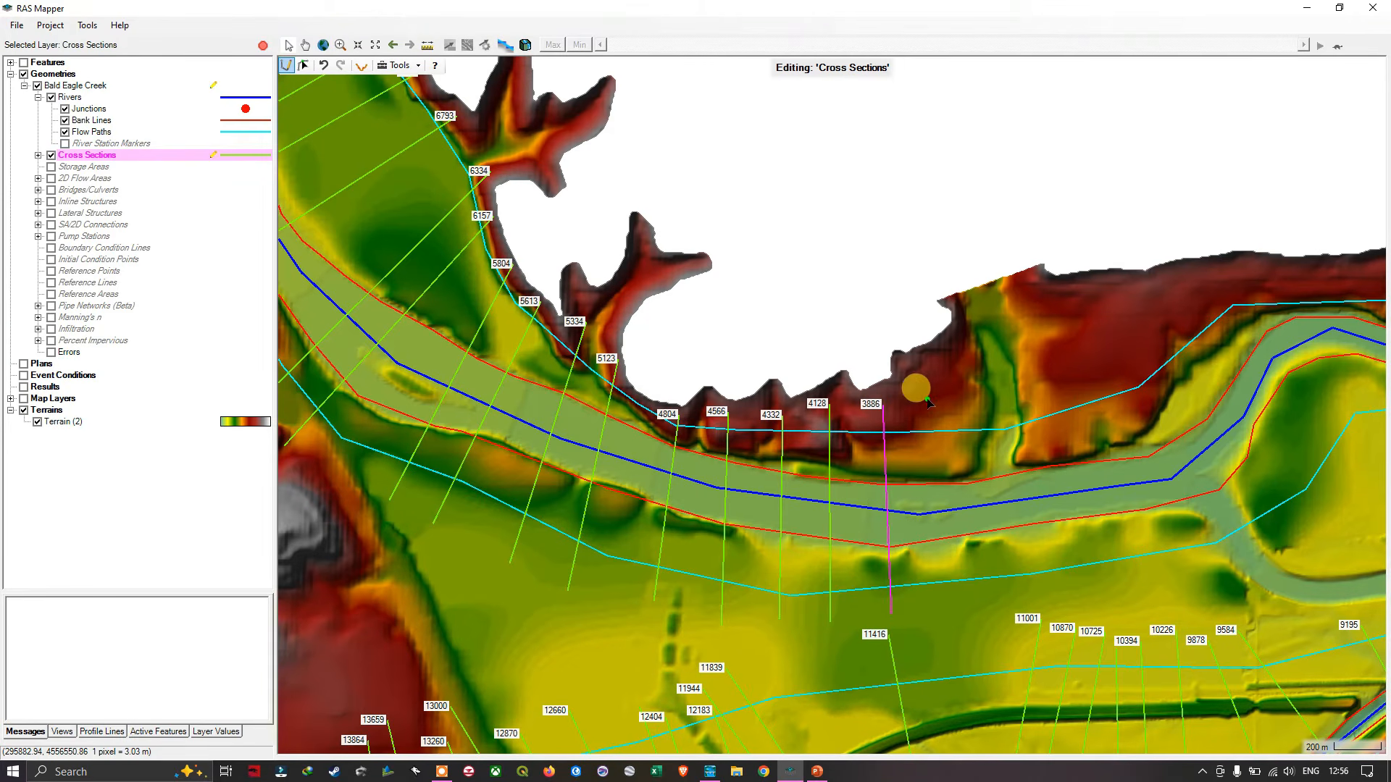
# - Draw two straight north-to-south cross sections across the tributary just west of the northern side valley, at about stations 3638 and 3503
pyautogui.click(938, 387)
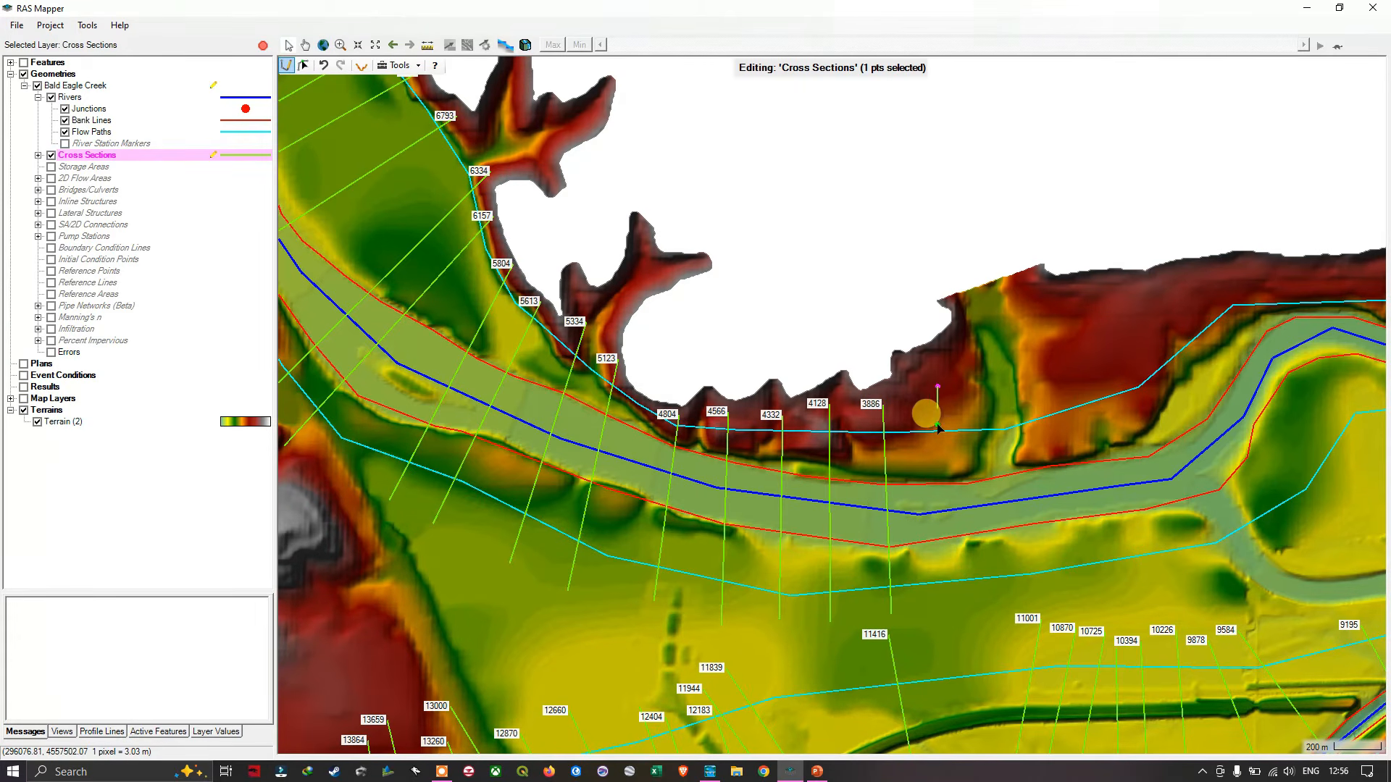
pyautogui.doubleClick(953, 630)
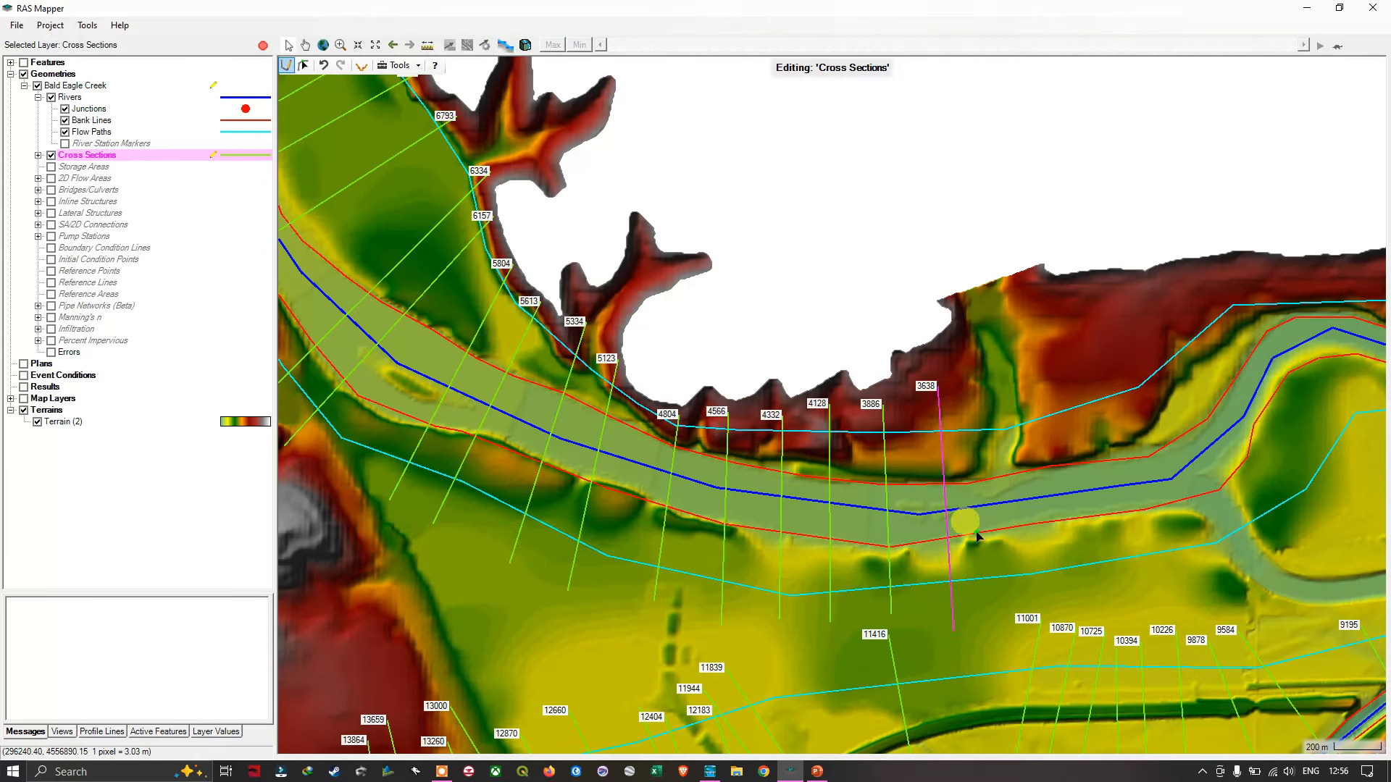
pyautogui.click(961, 381)
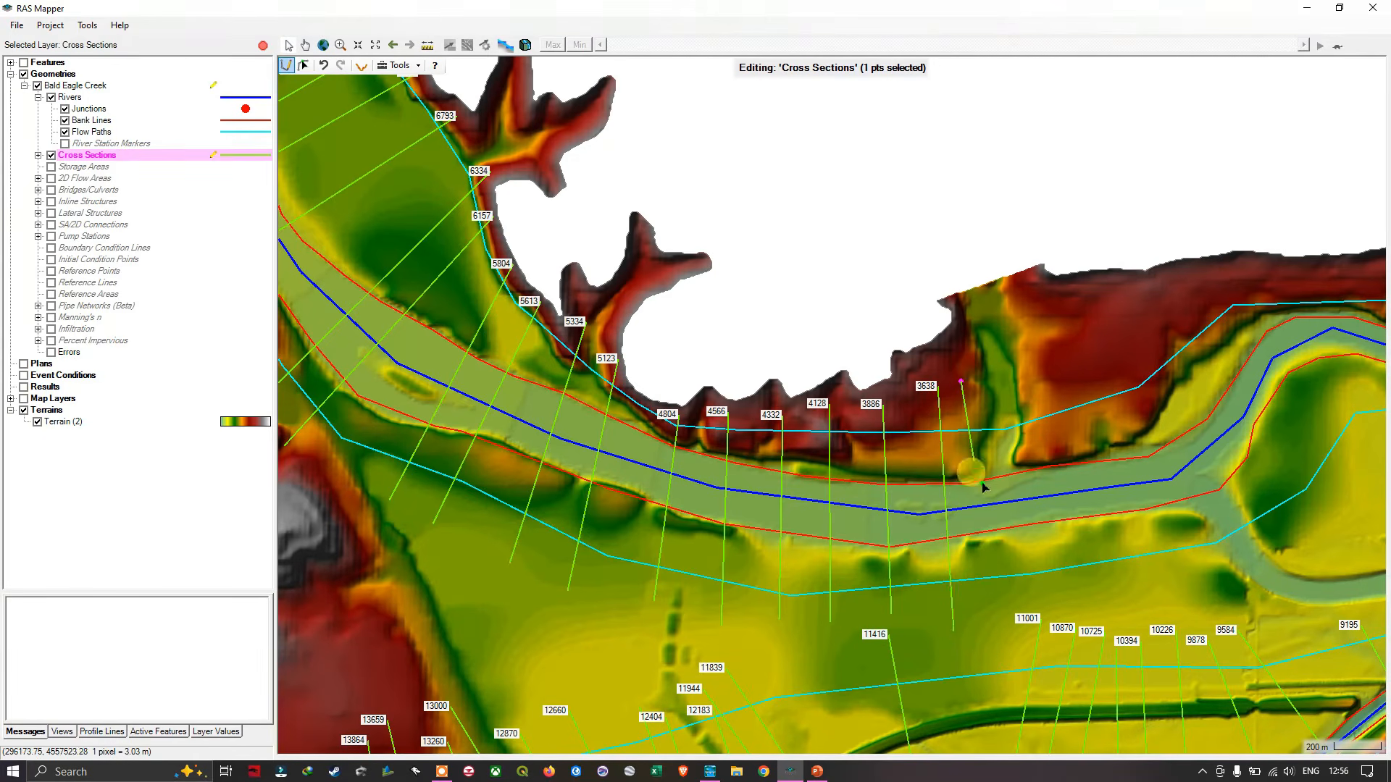
pyautogui.doubleClick(991, 615)
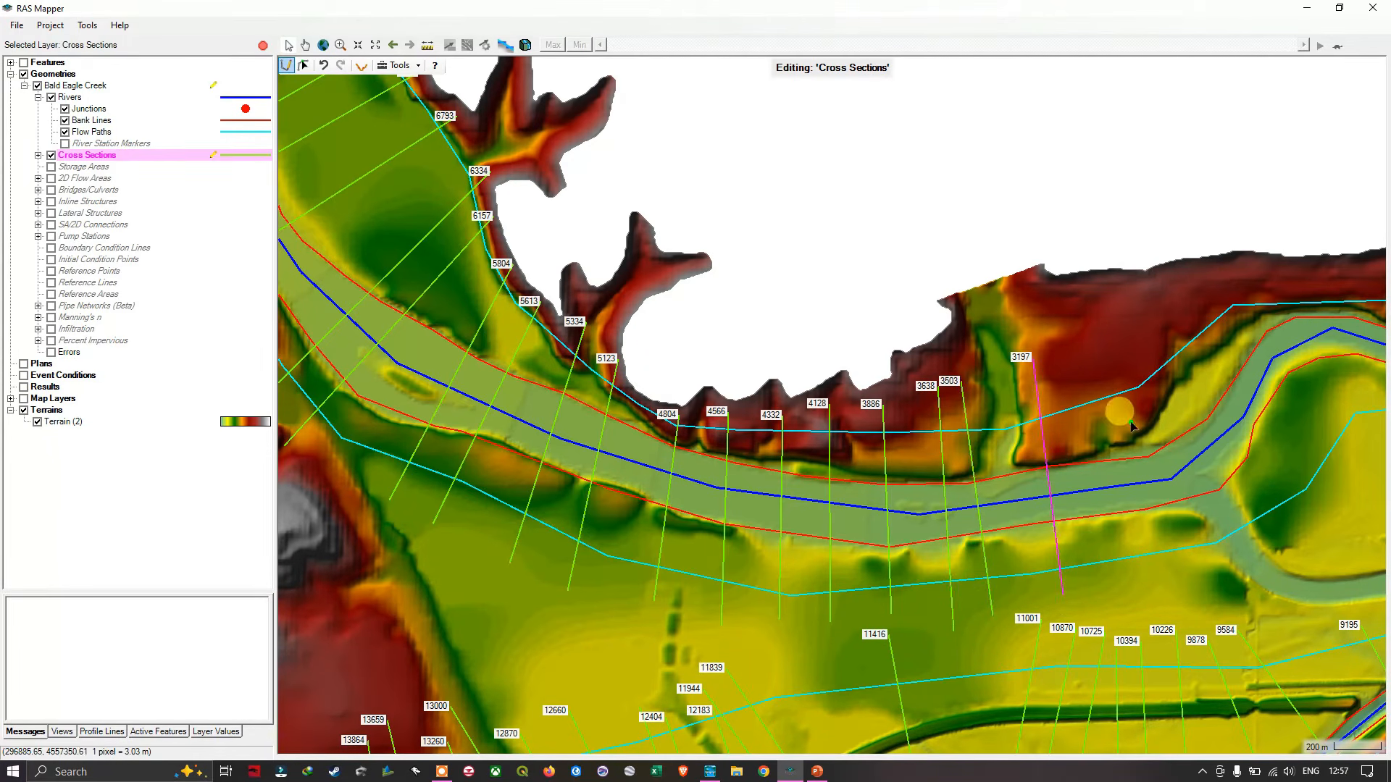
# - Draw two straight cross sections from the northern slope to the southern floodplain, east of the side valley at about stations 2936 and 2732
pyautogui.click(1092, 355)
pyautogui.doubleClick(1126, 580)
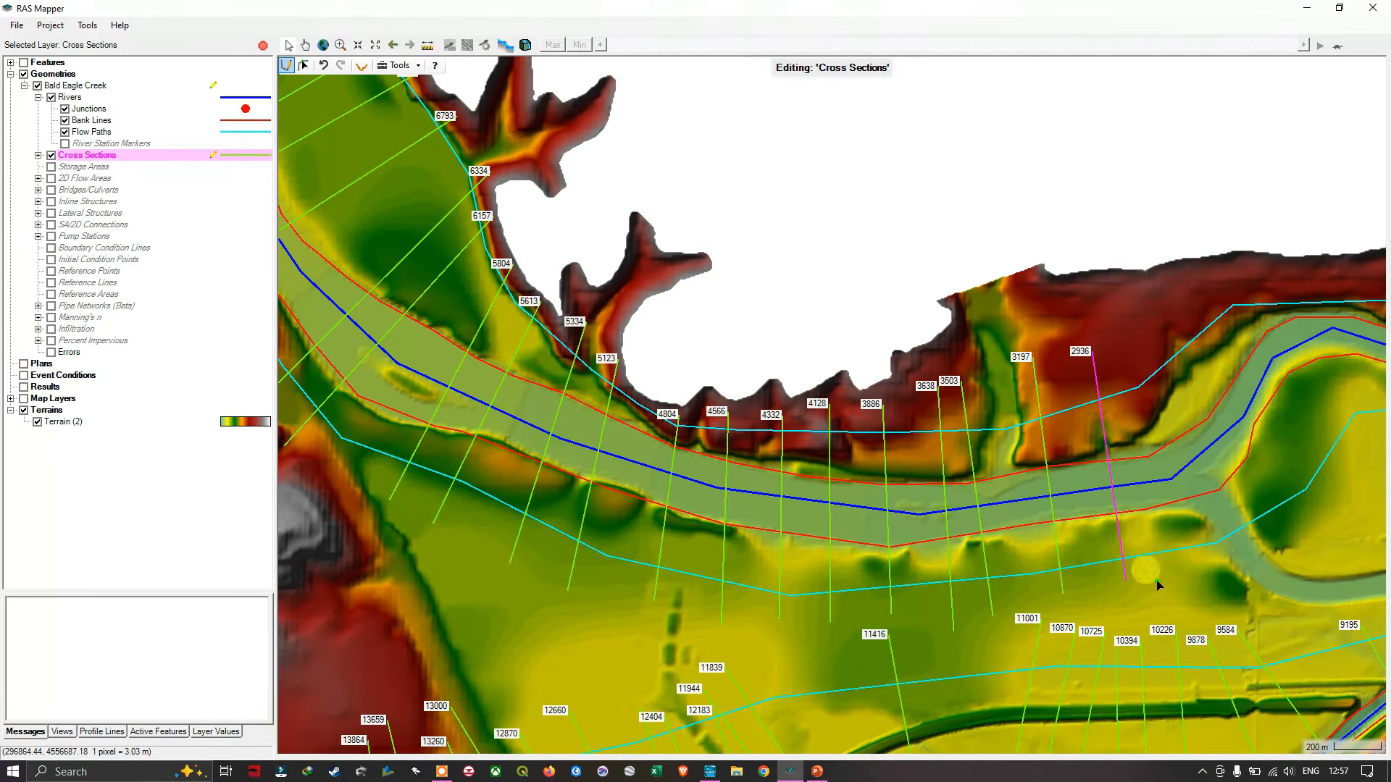
pyautogui.moveTo(1204, 455); pyautogui.dragTo(813, 420)
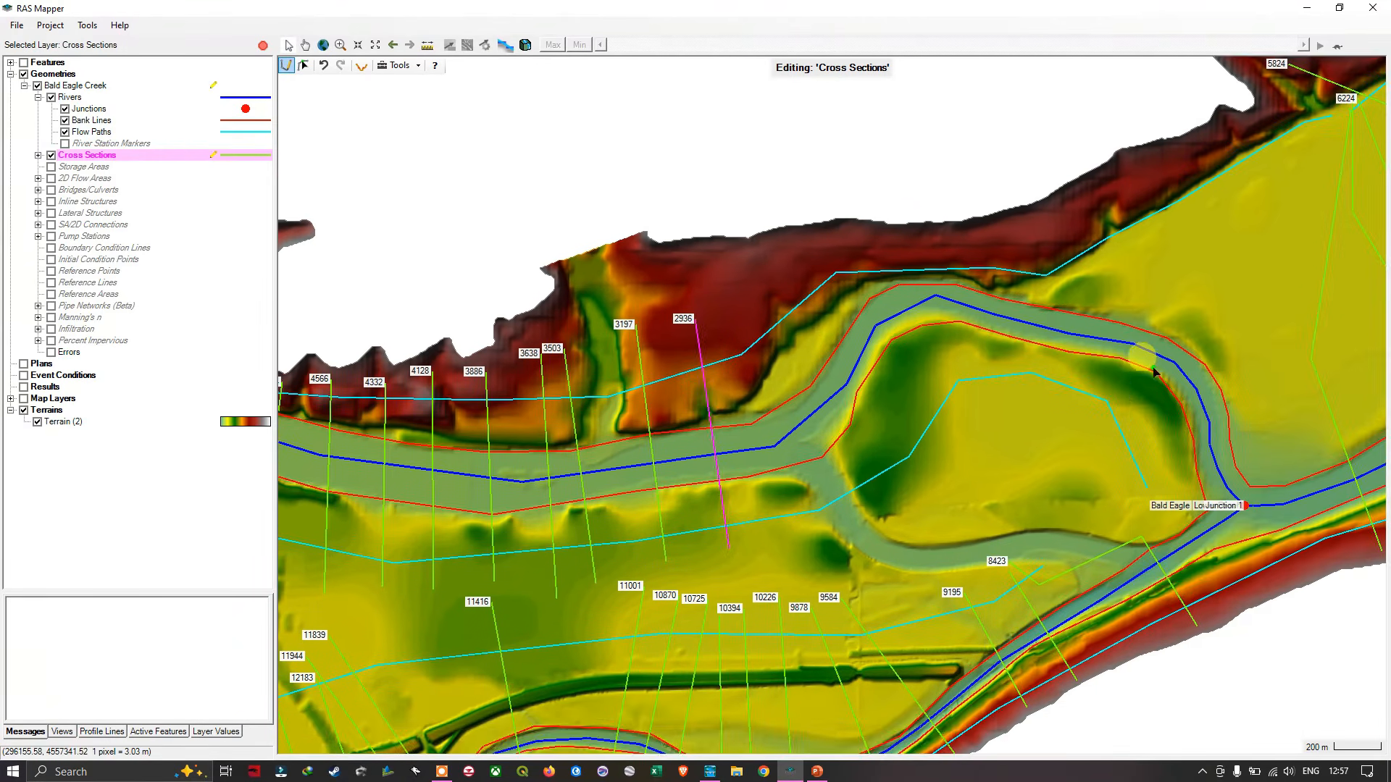
pyautogui.moveTo(1313, 344); pyautogui.dragTo(1192, 389)
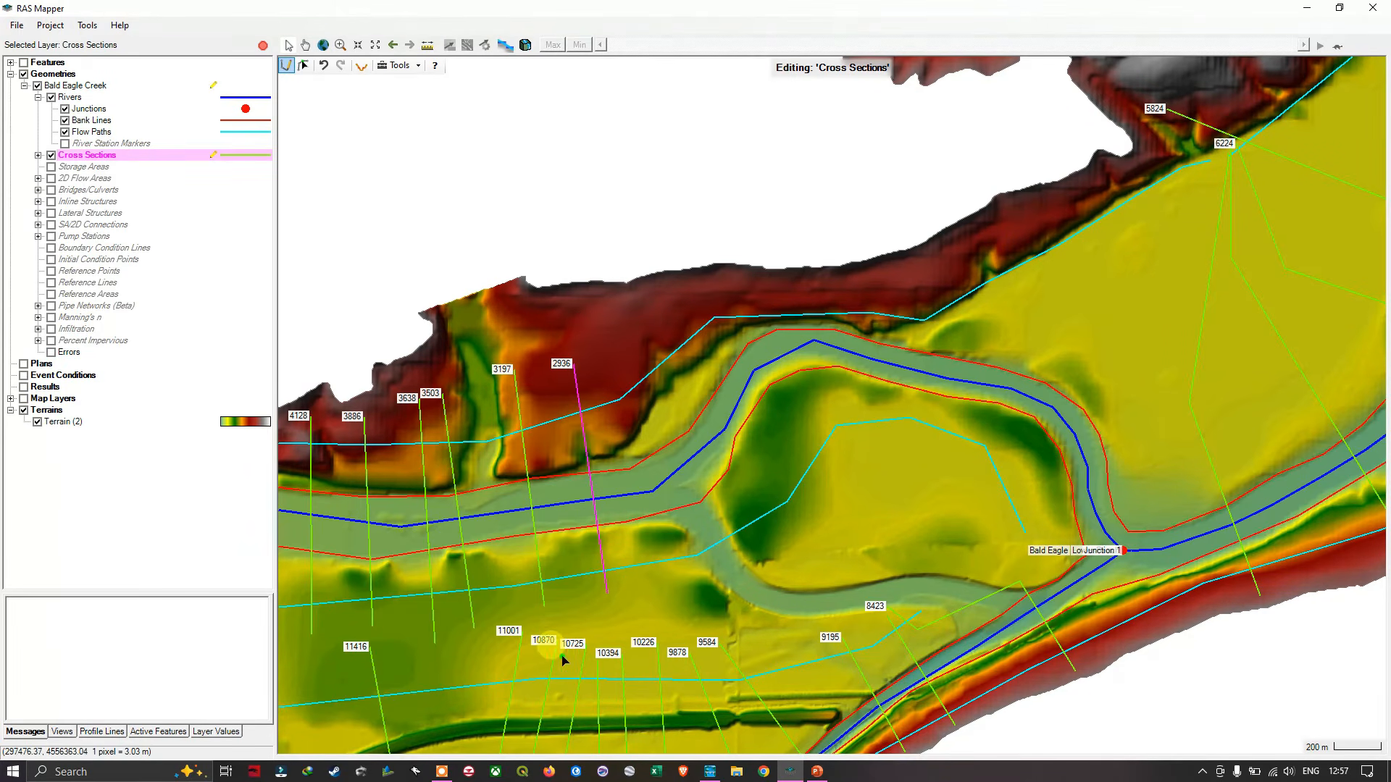
pyautogui.click(620, 356)
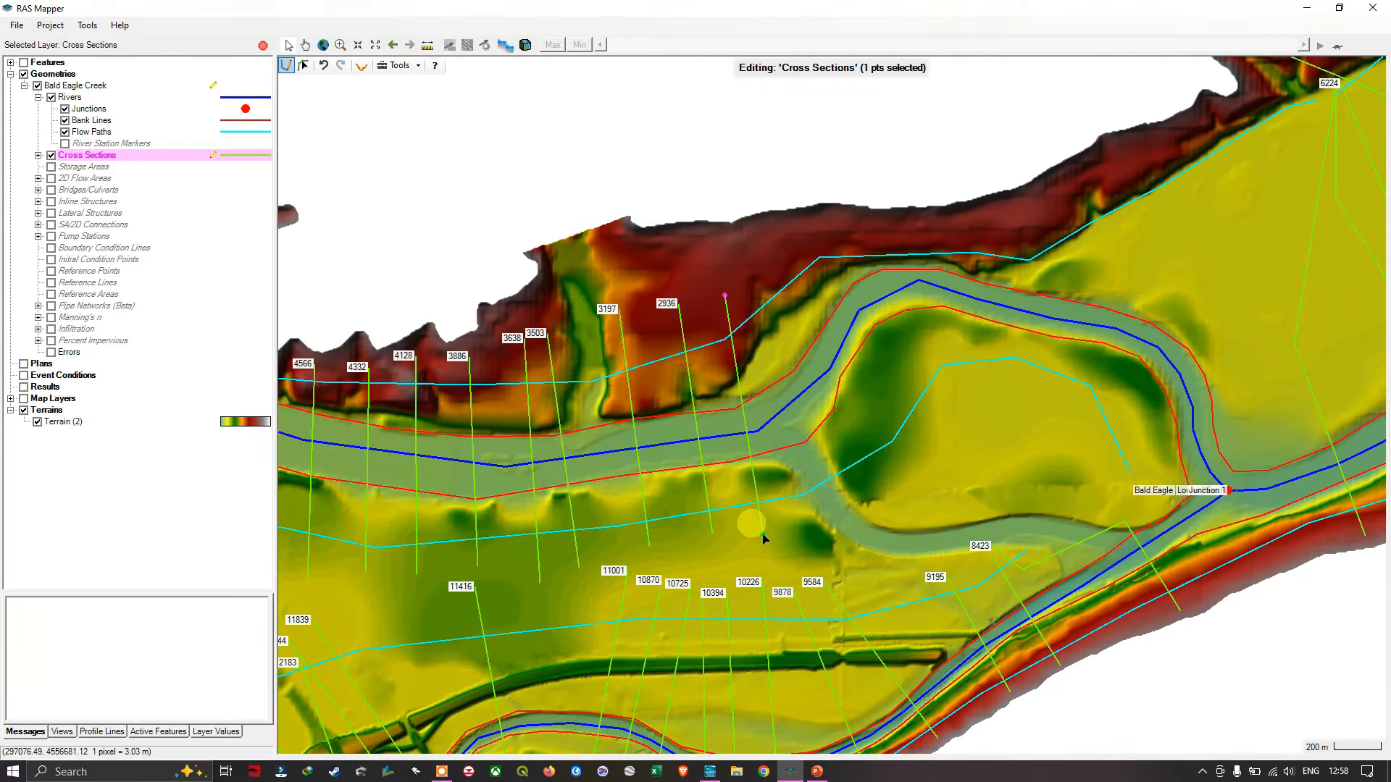
pyautogui.doubleClick(763, 536)
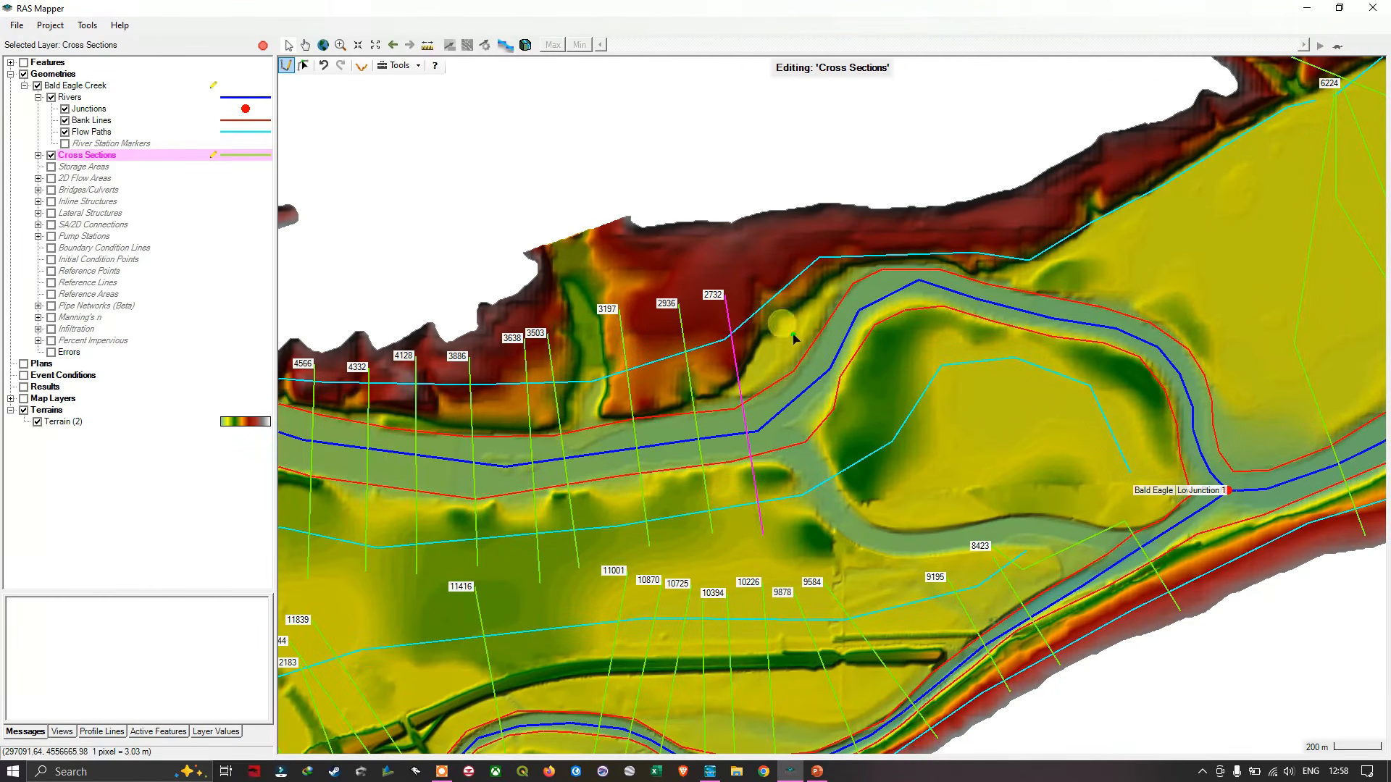
# - Draw two straight cross sections from the northern slope into the meander's interior, across the northeast-running channel at about stations 2355 and 2076
pyautogui.click(750, 269)
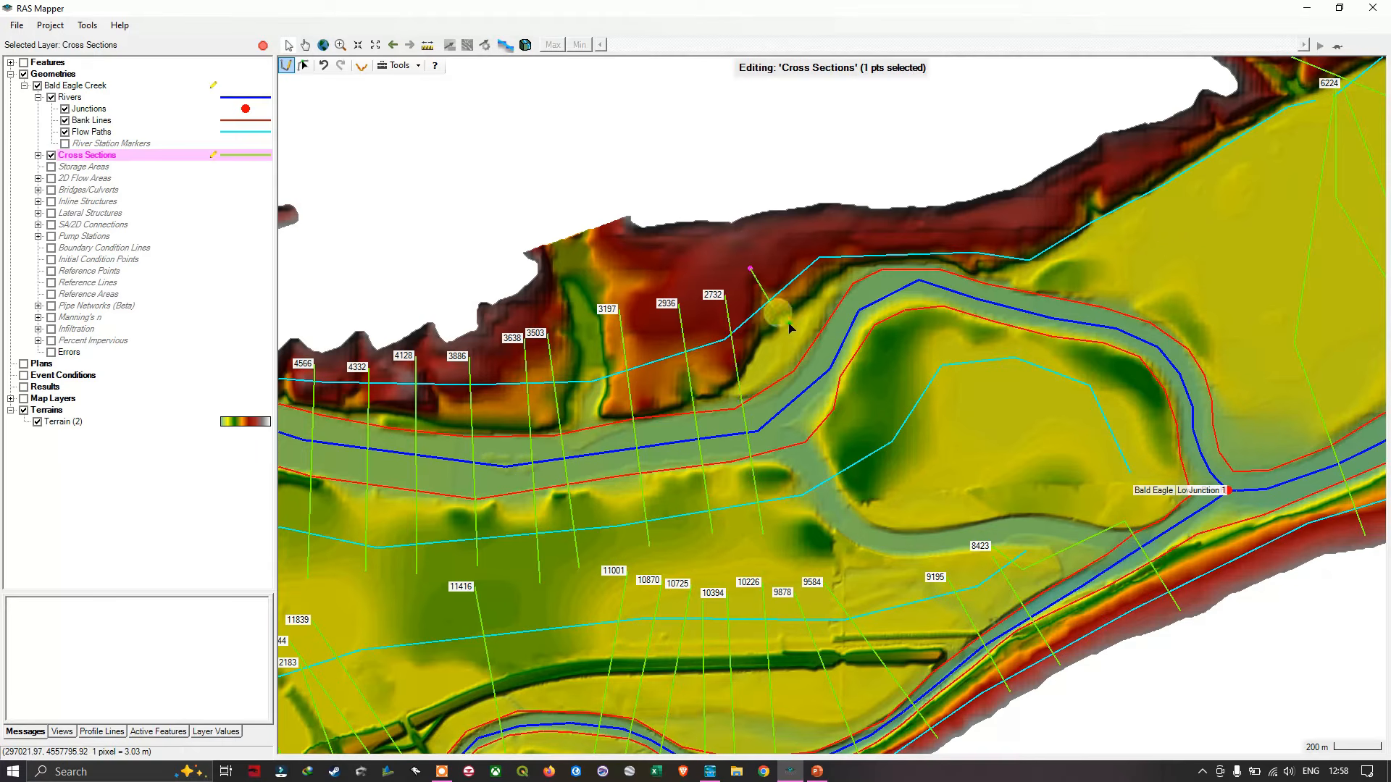
pyautogui.doubleClick(884, 491)
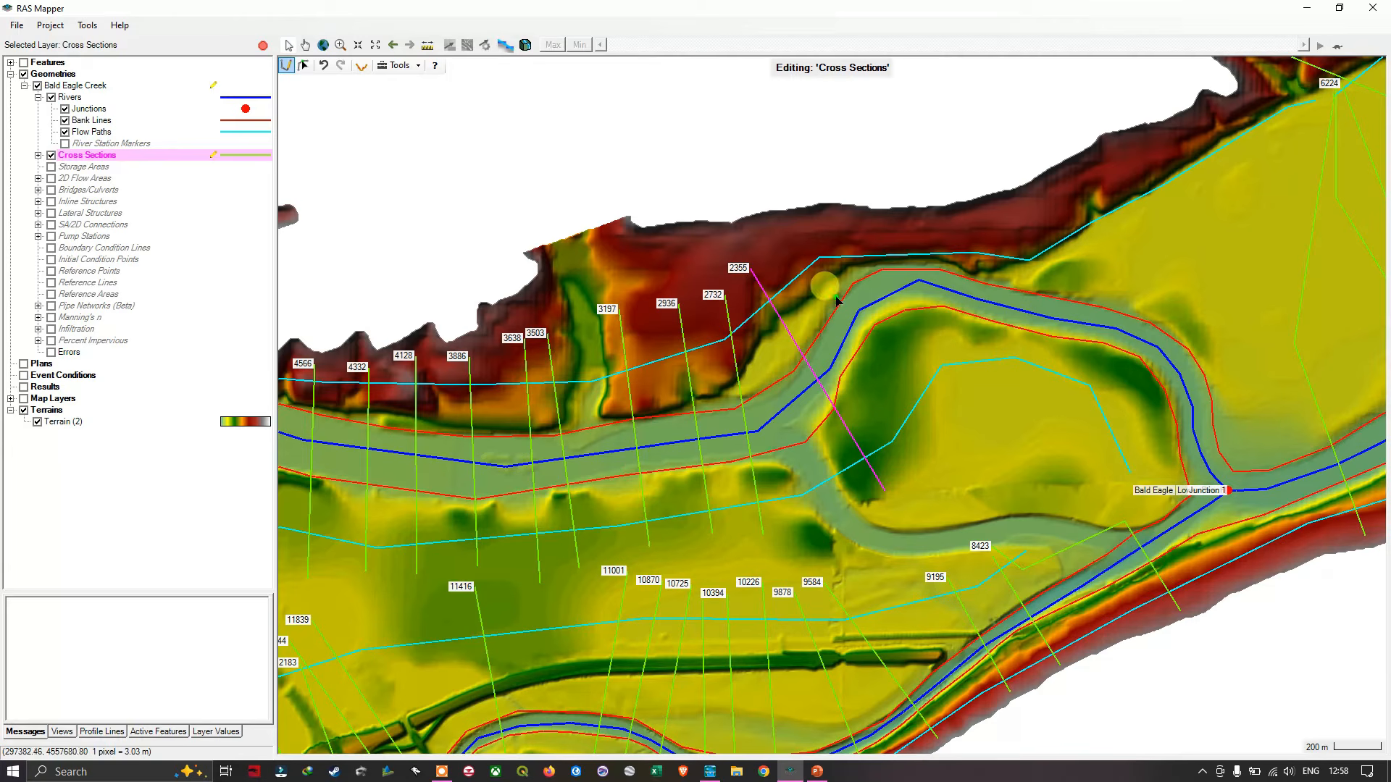
pyautogui.click(775, 263)
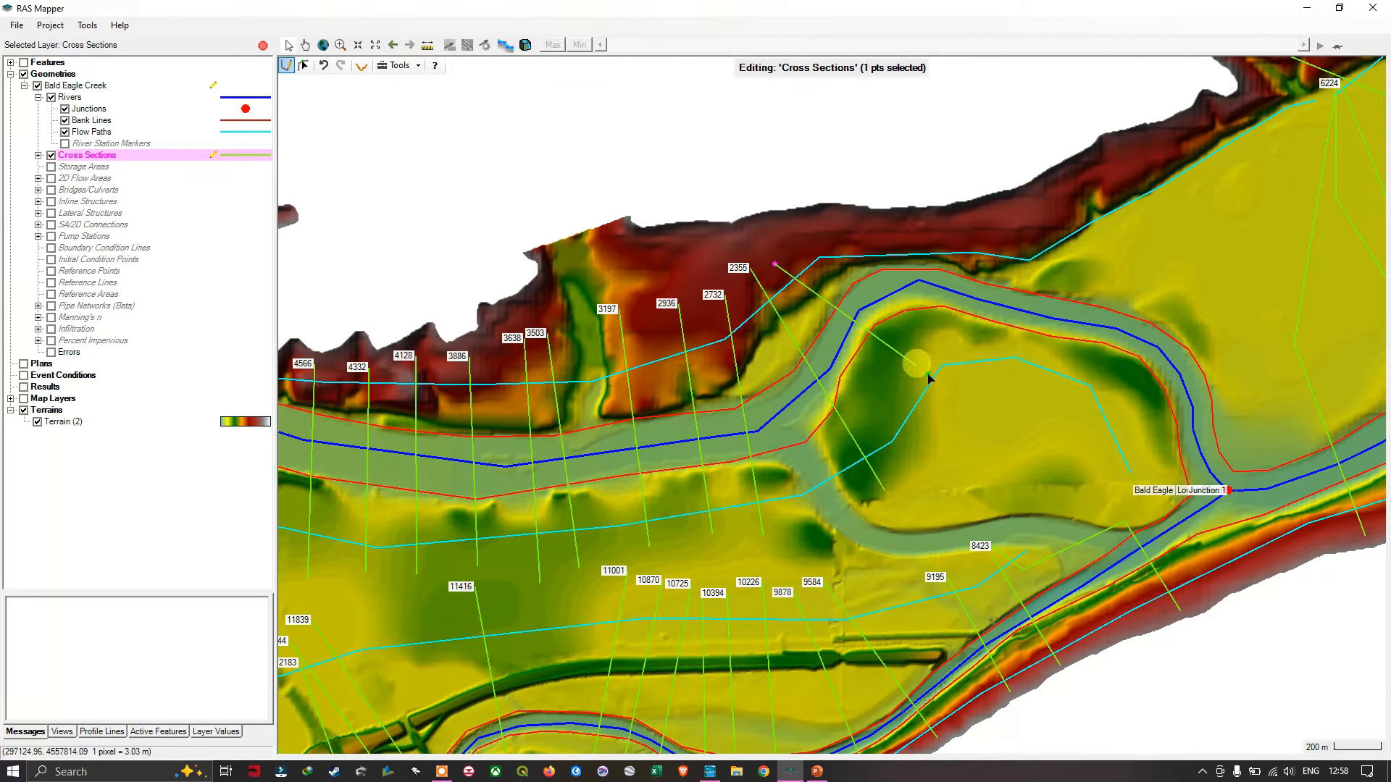
pyautogui.doubleClick(962, 410)
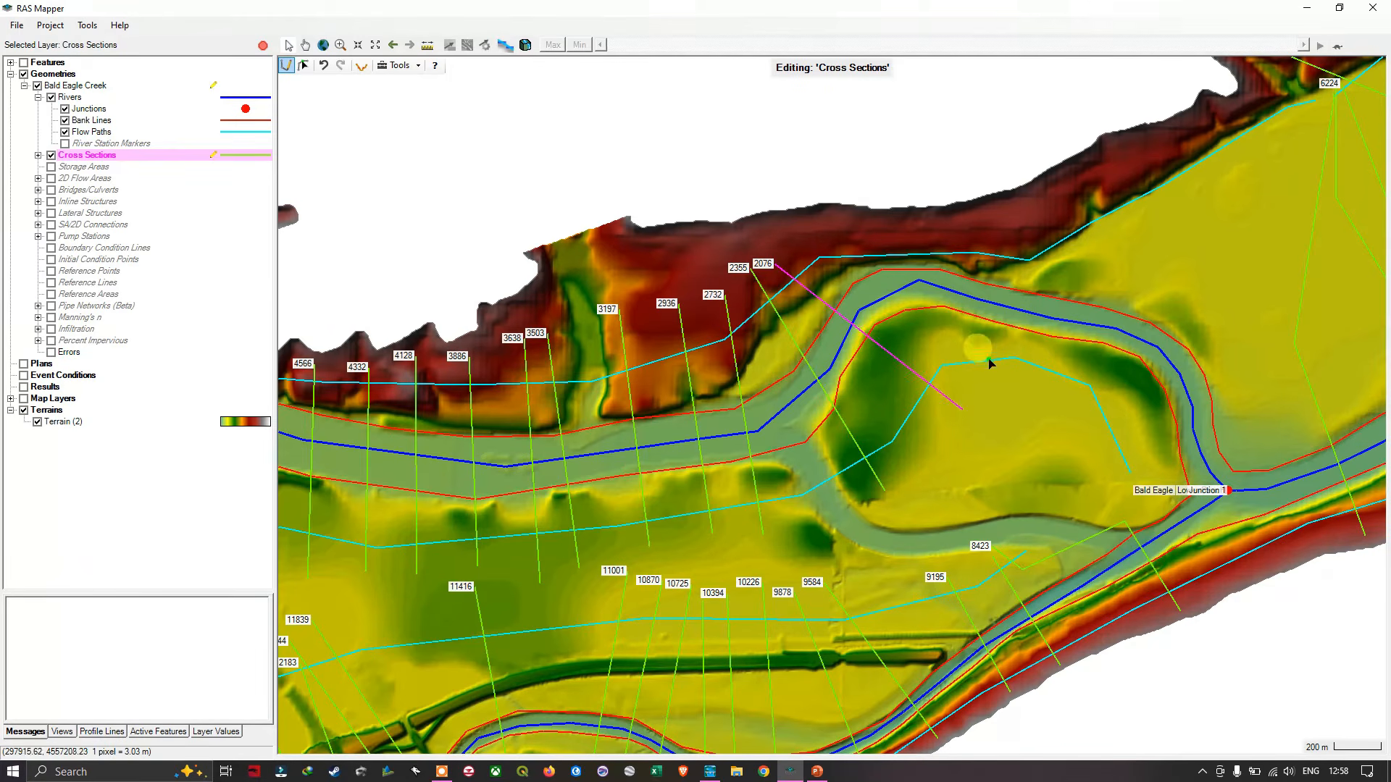
# - Draw two straight cross sections from the northern slope into the meander's interior, around the top of the bend at about stations 1791 and 1424
pyautogui.moveTo(968, 292); pyautogui.dragTo(754, 402)
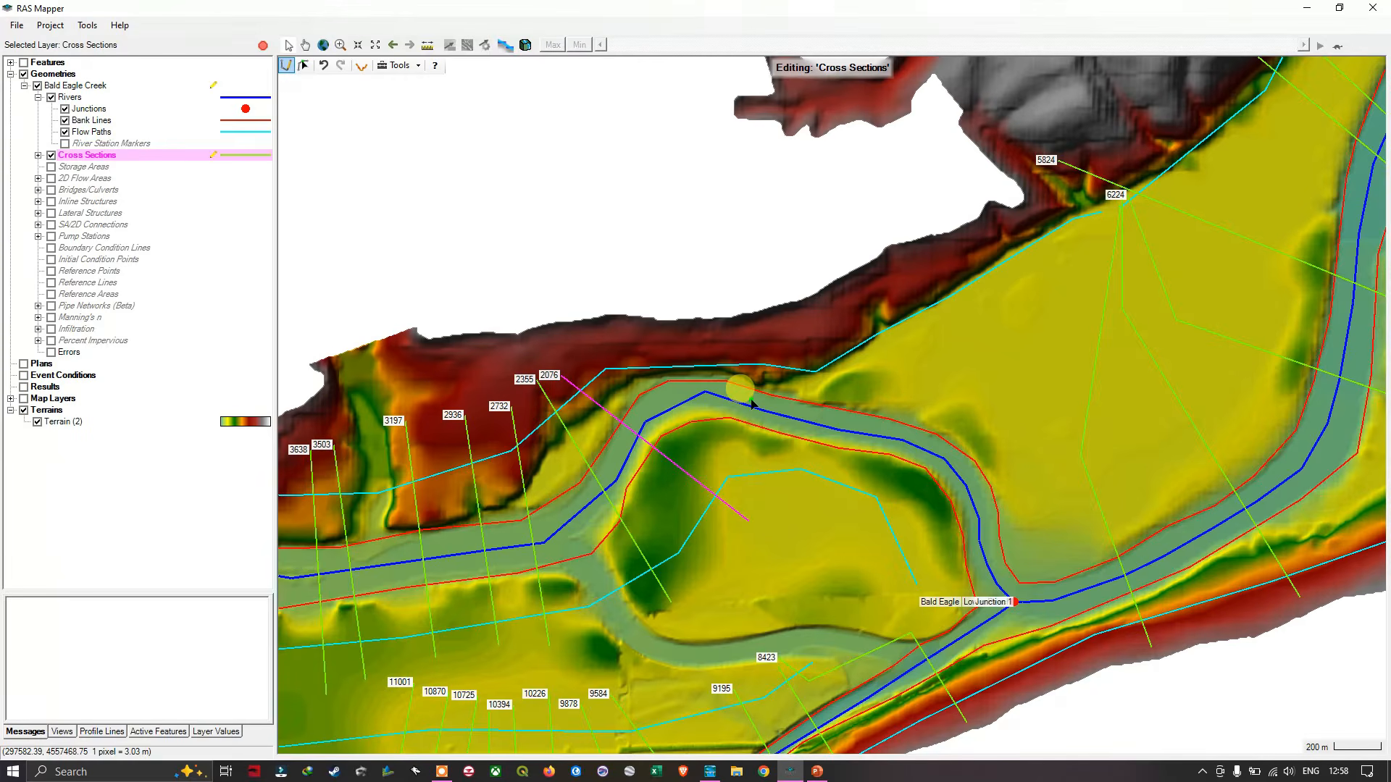
pyautogui.click(658, 340)
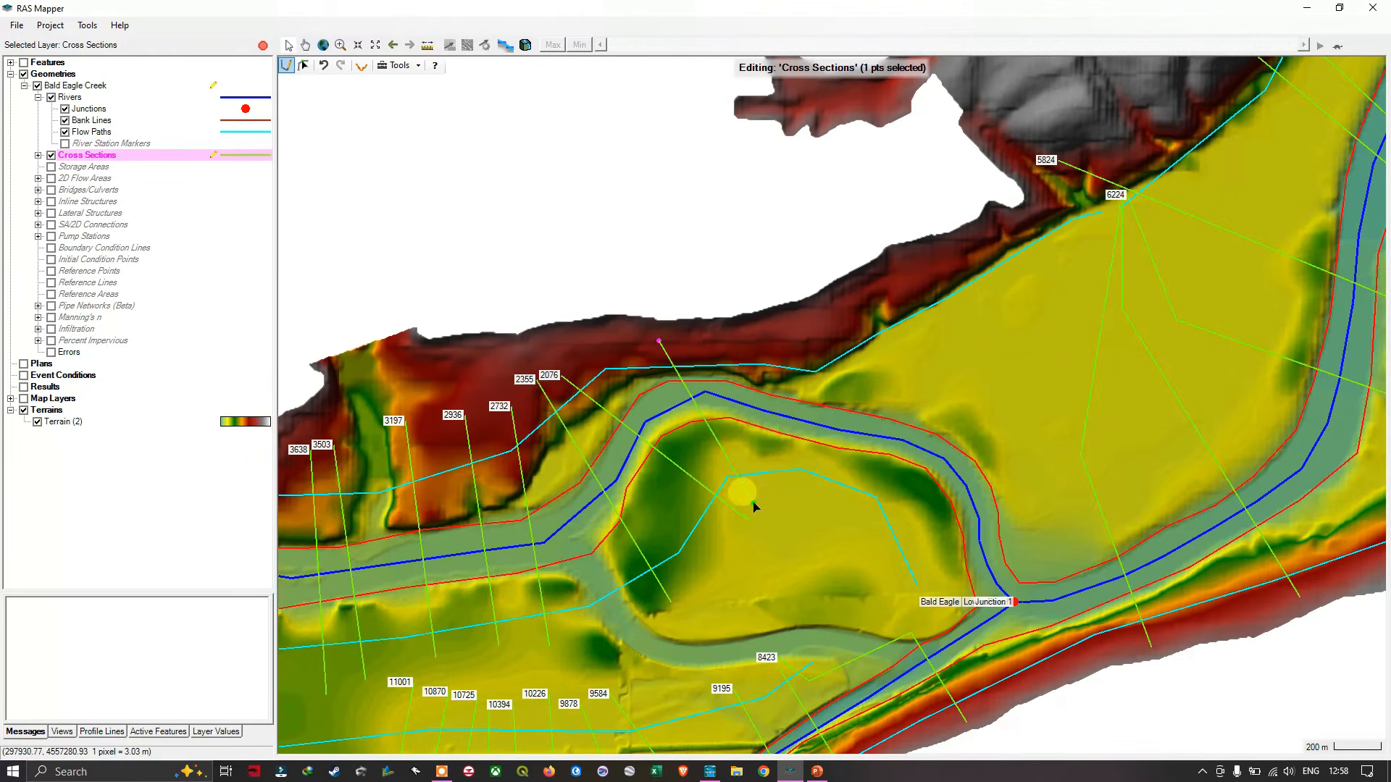
pyautogui.doubleClick(753, 501)
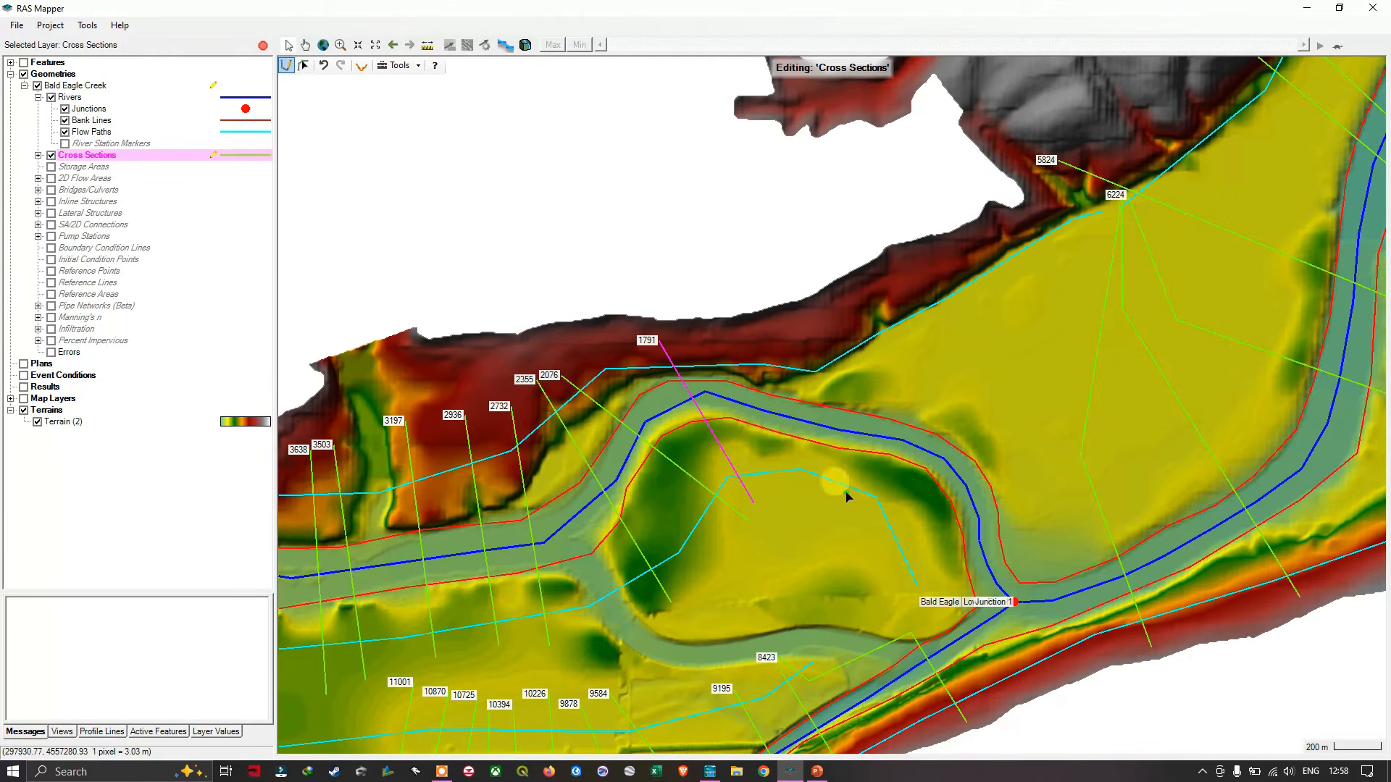
pyautogui.click(784, 332)
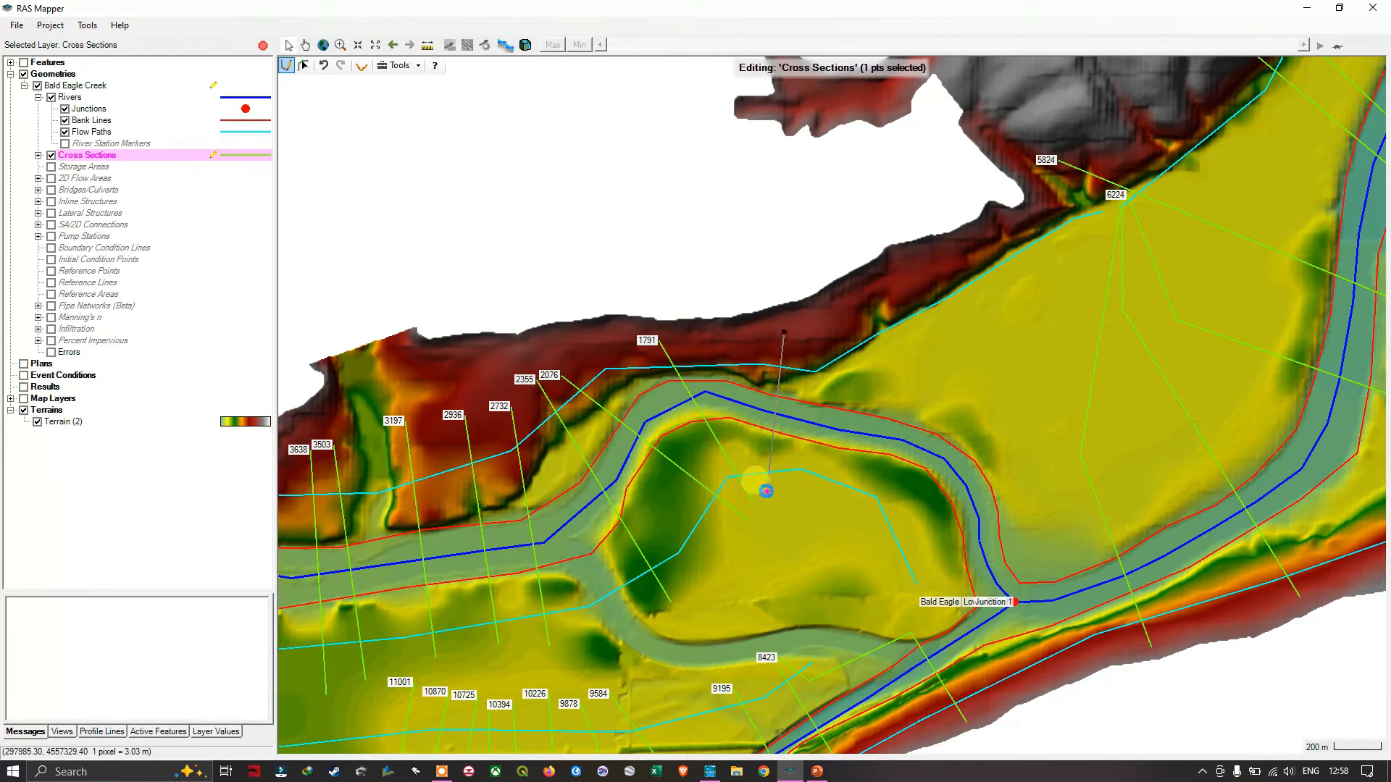
pyautogui.doubleClick(766, 492)
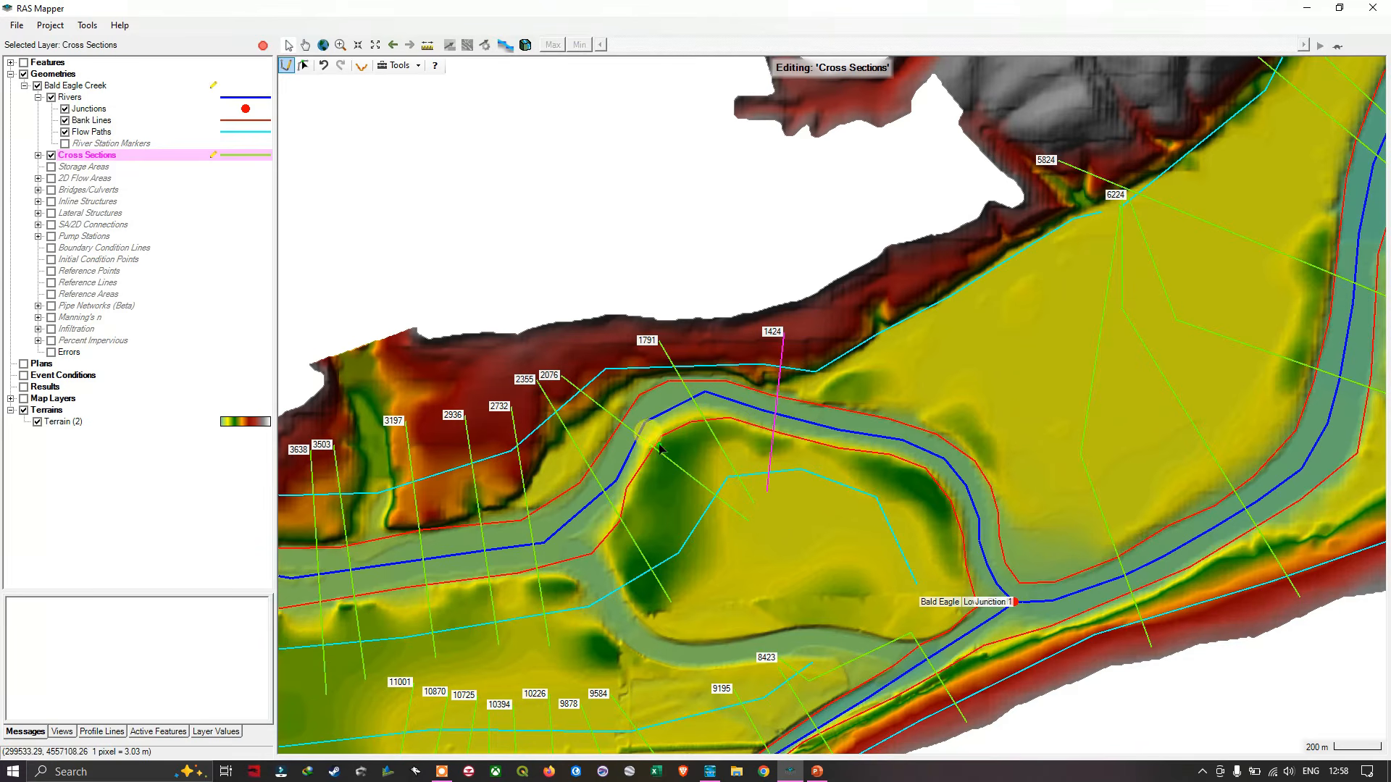
# - Draw two straight cross sections from the northern slope into the meander's interior, upstream of Junction 1 at about stations 1079 and 807
pyautogui.click(865, 306)
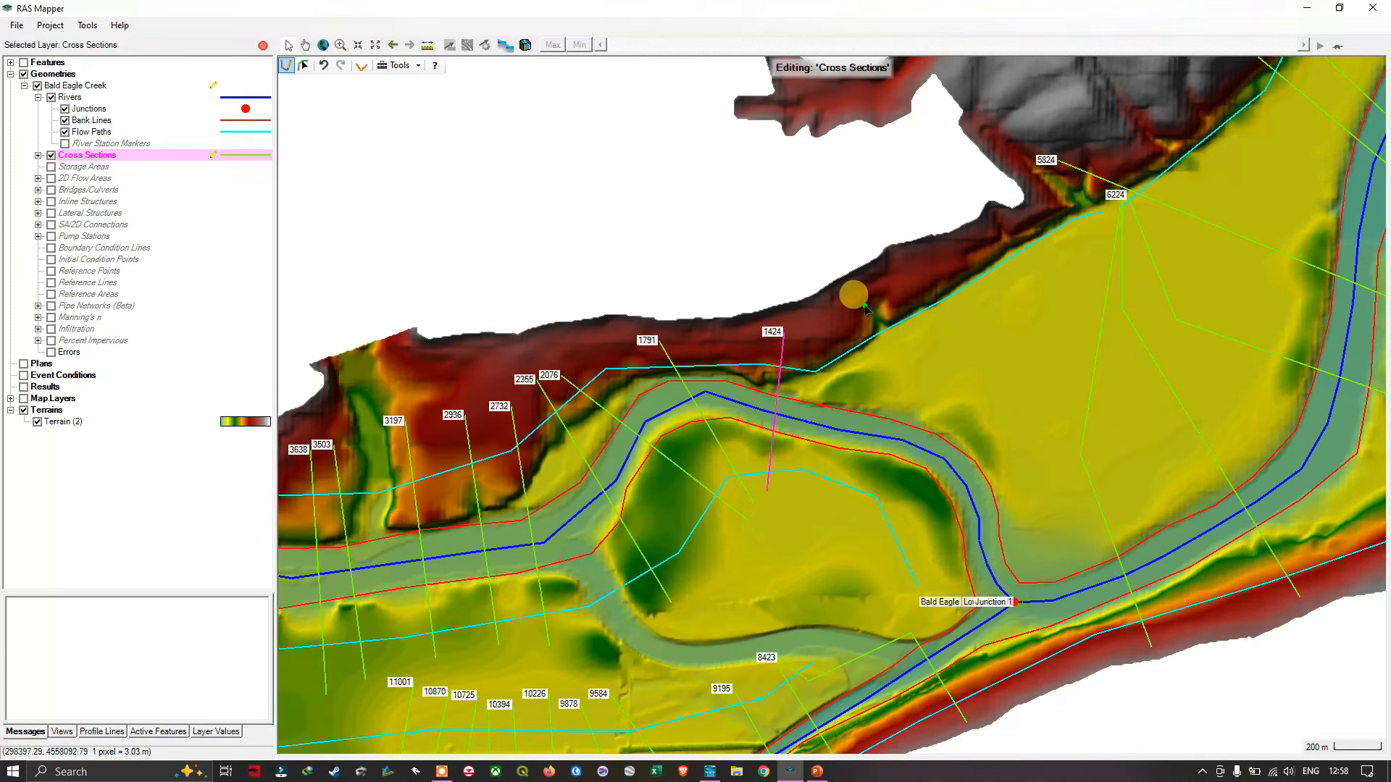
pyautogui.doubleClick(841, 543)
pyautogui.scroll(-2, 1048, 323)
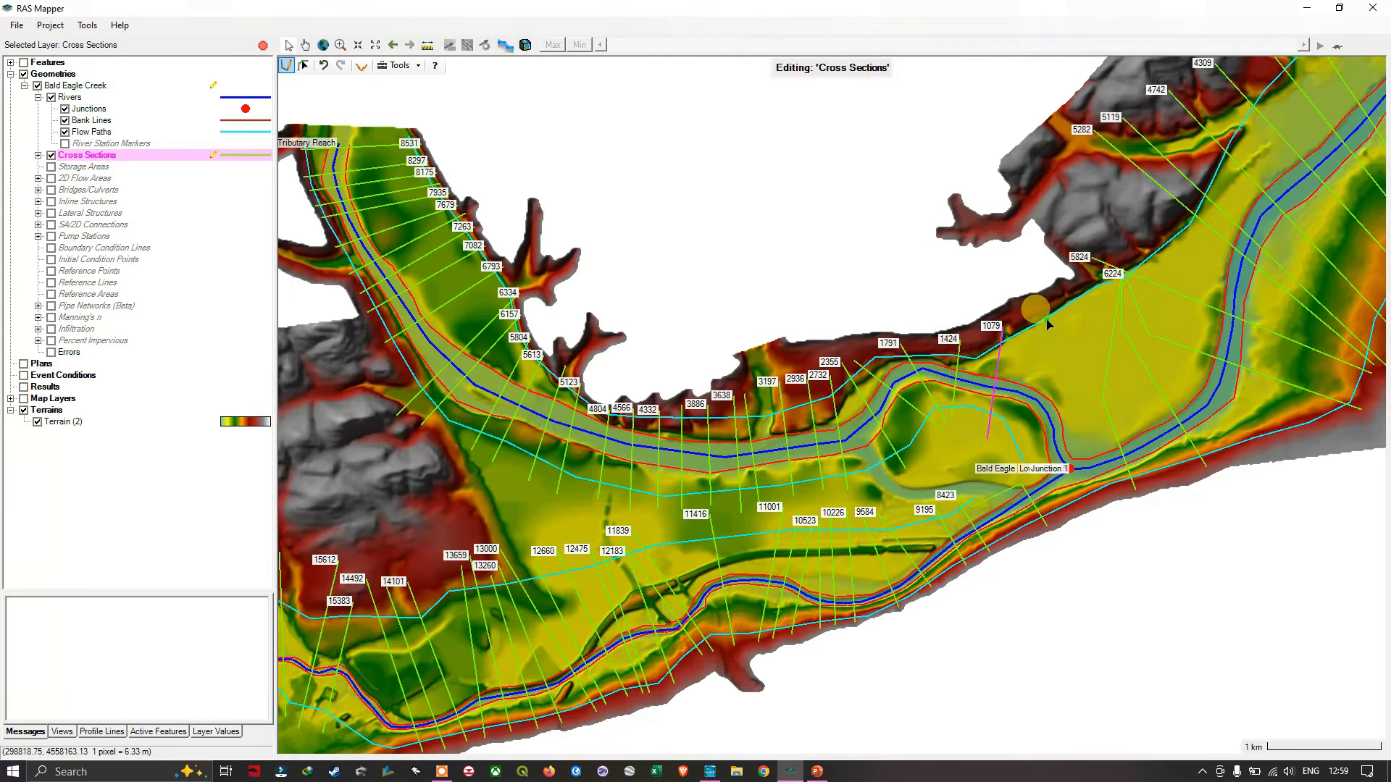
pyautogui.scroll(2, 1041, 317)
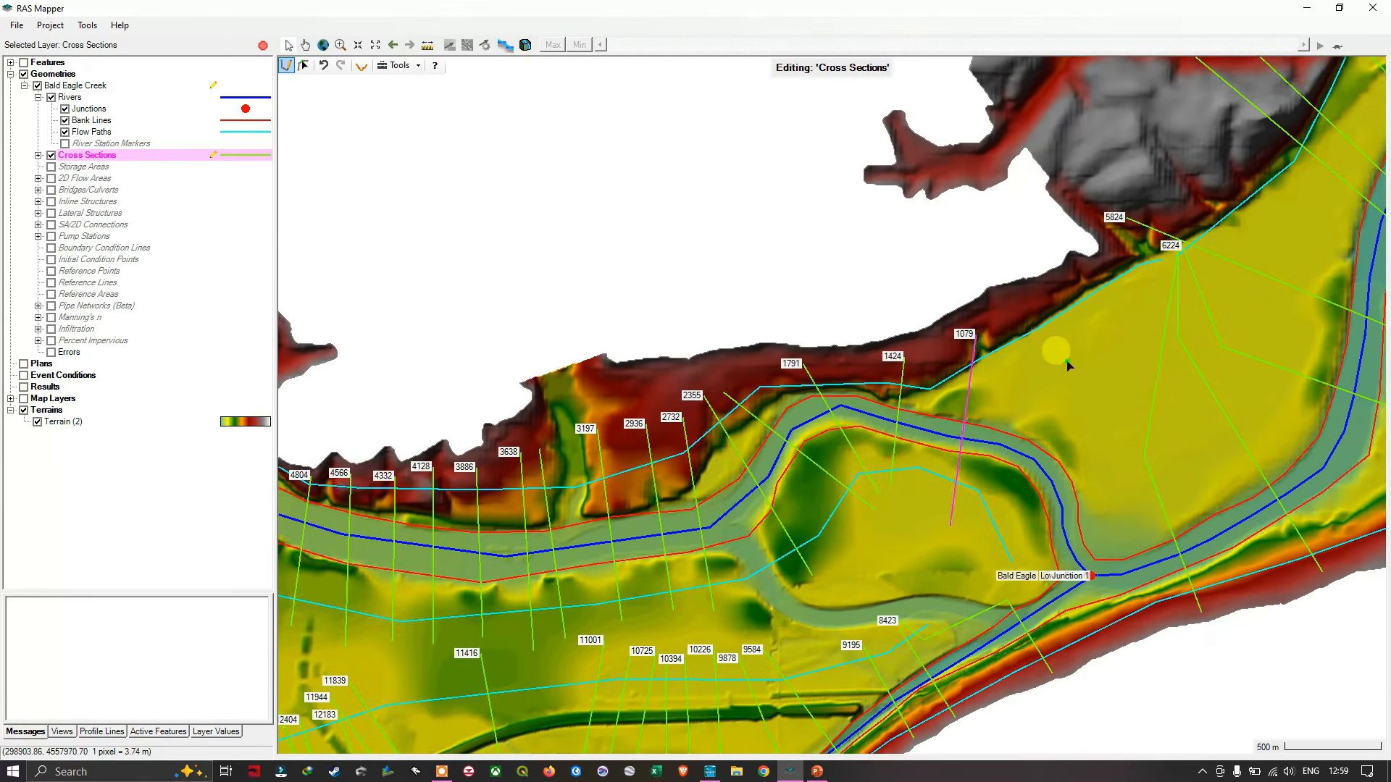
pyautogui.moveTo(1045, 361); pyautogui.dragTo(934, 332)
pyautogui.click(937, 261)
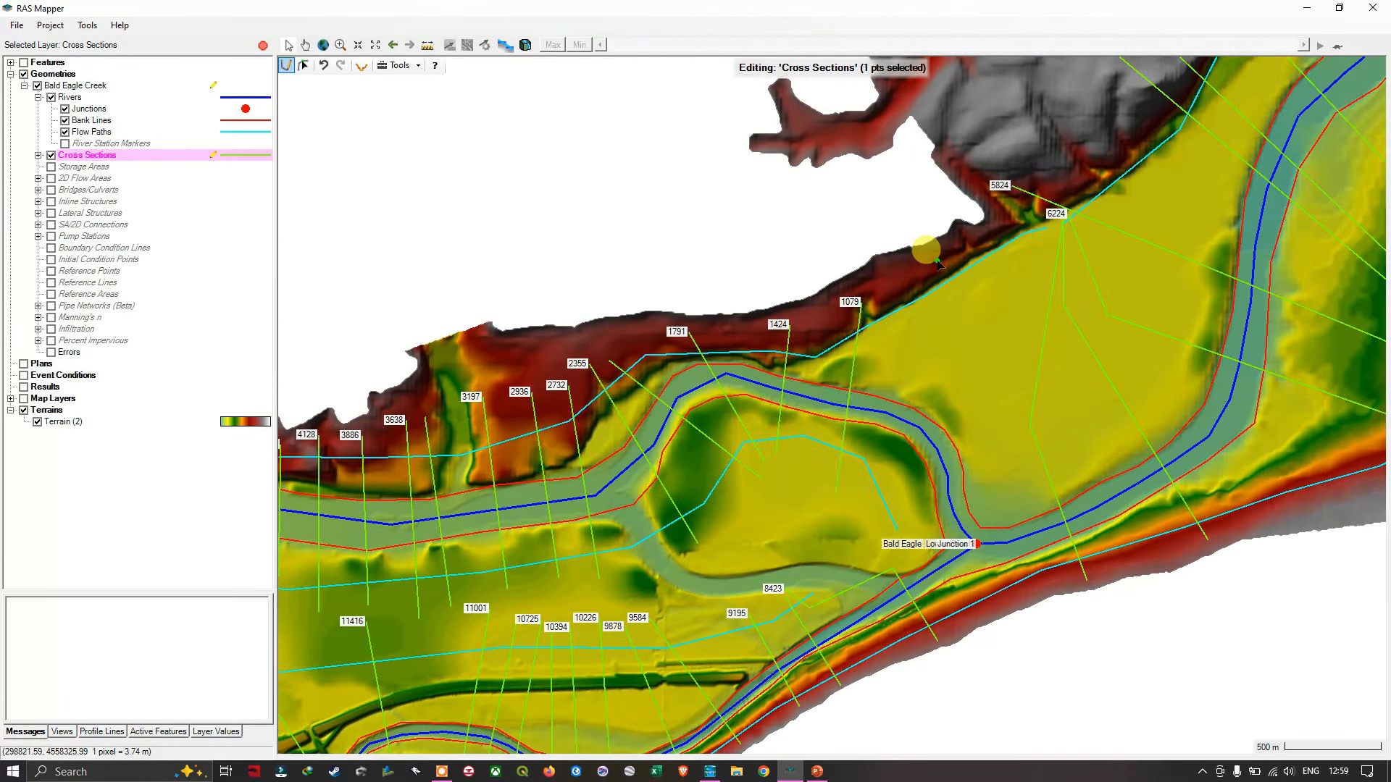
pyautogui.doubleClick(873, 522)
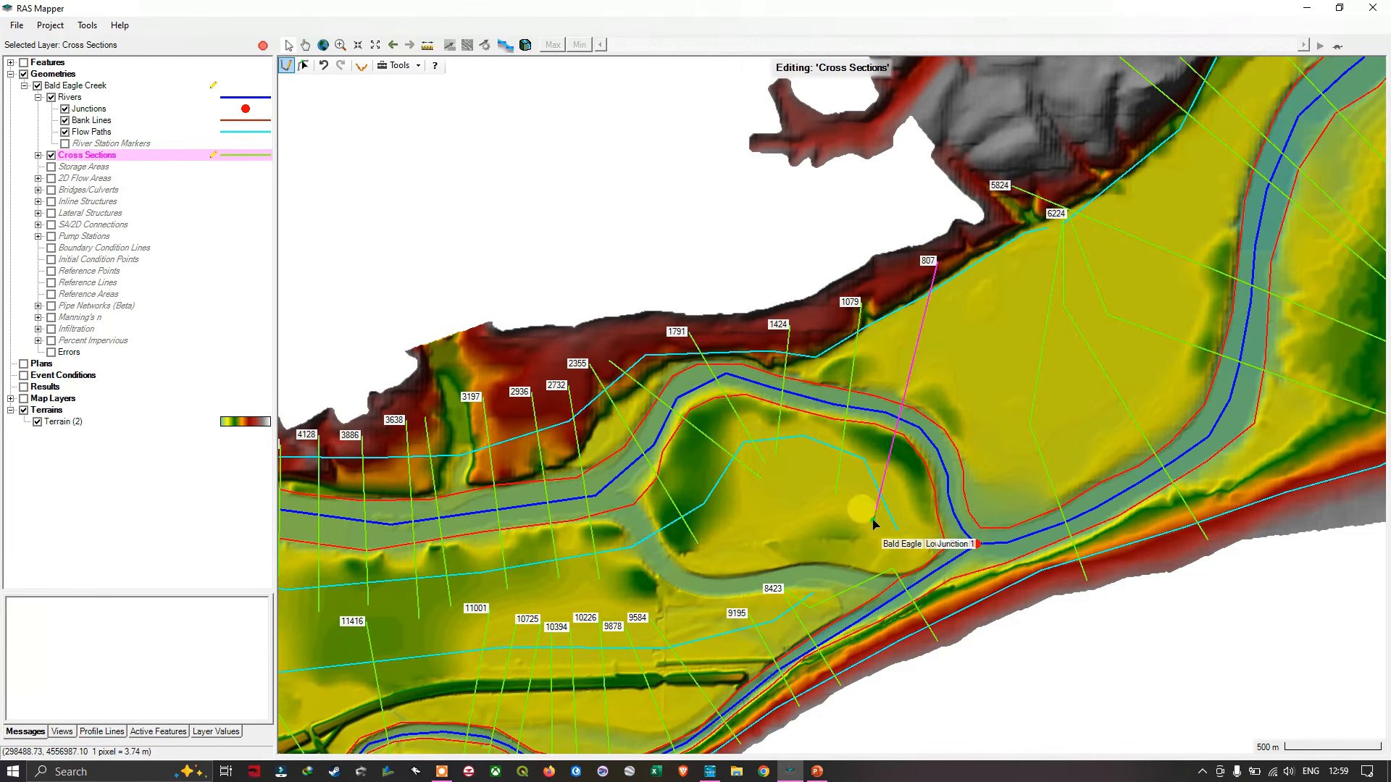
# - Draw a bent cross section east of station 807, from the northern slope across the floodplain and southwest over the channel into the meander's interior, at about station 433
pyautogui.moveTo(946, 436); pyautogui.dragTo(808, 369)
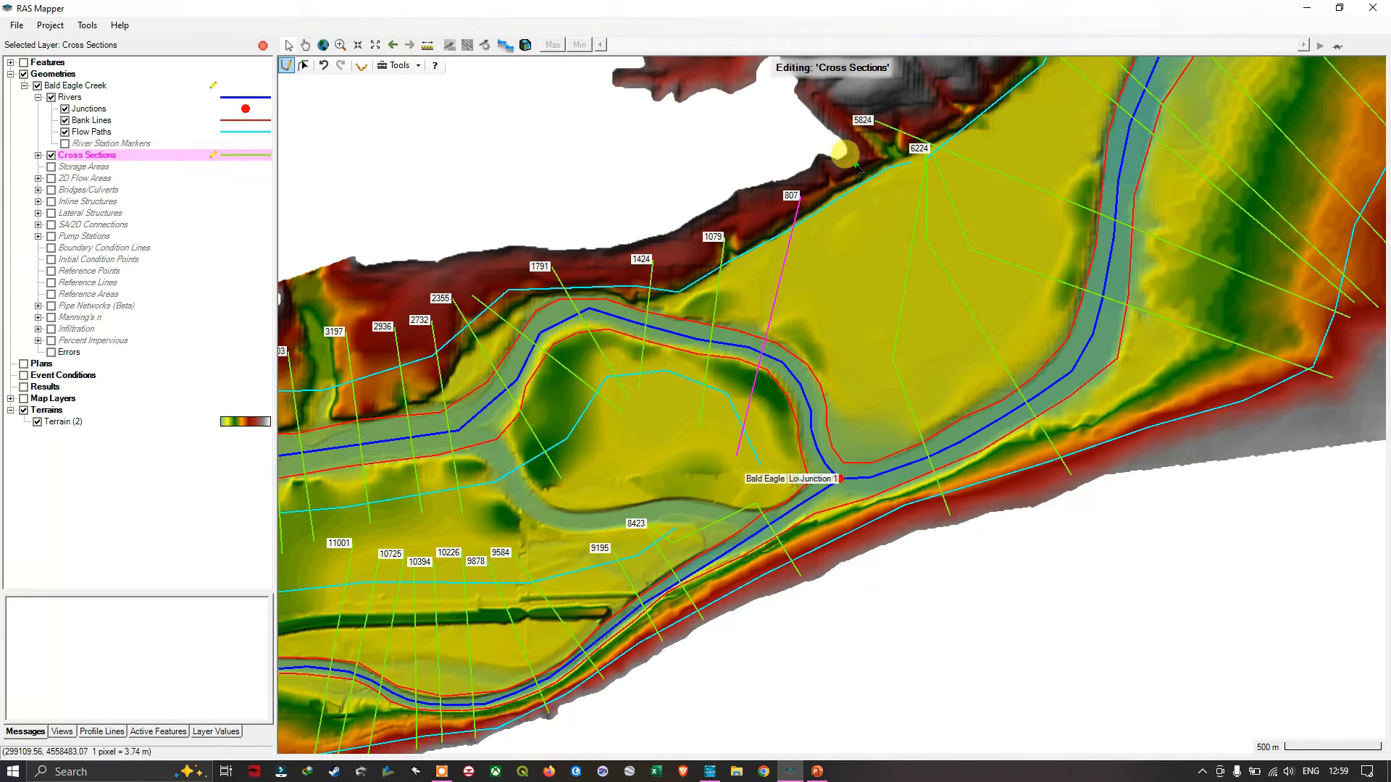
pyautogui.click(836, 176)
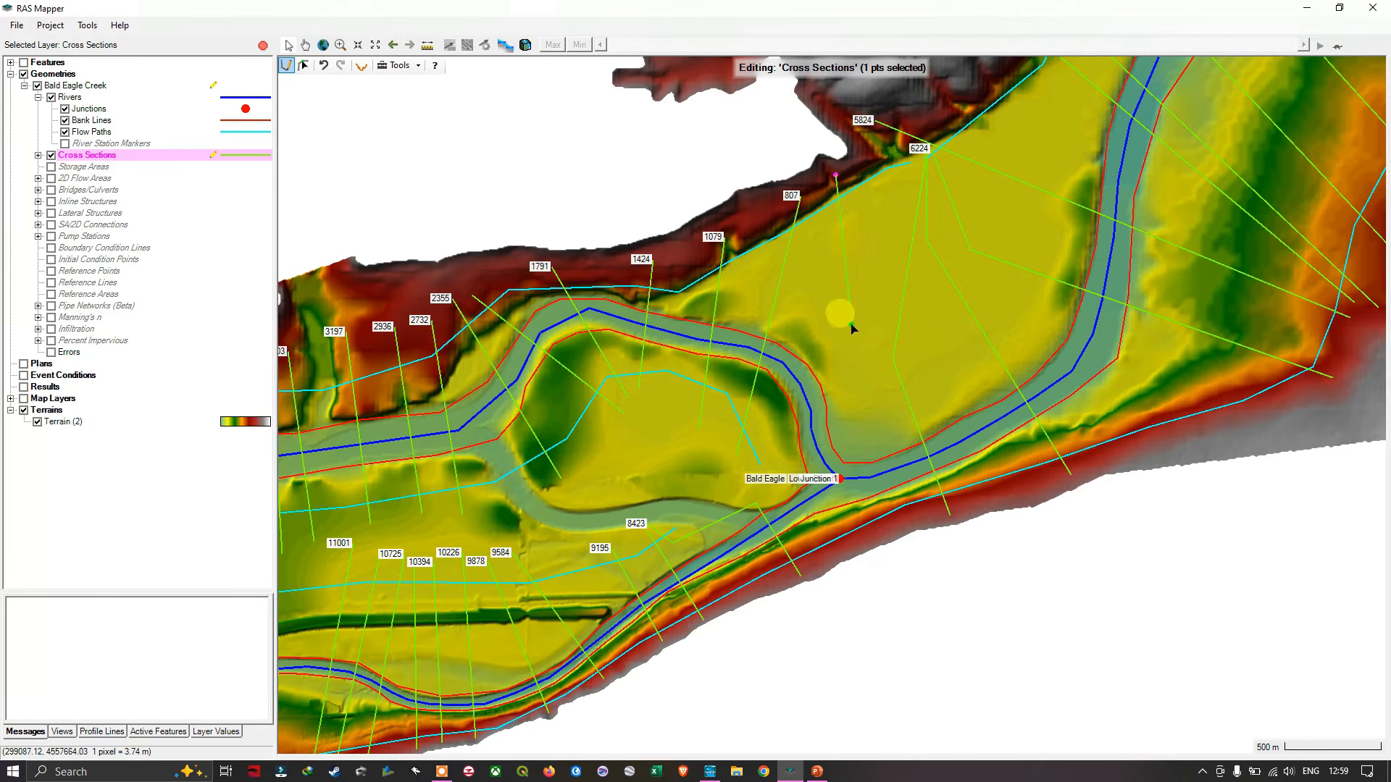
pyautogui.click(857, 372)
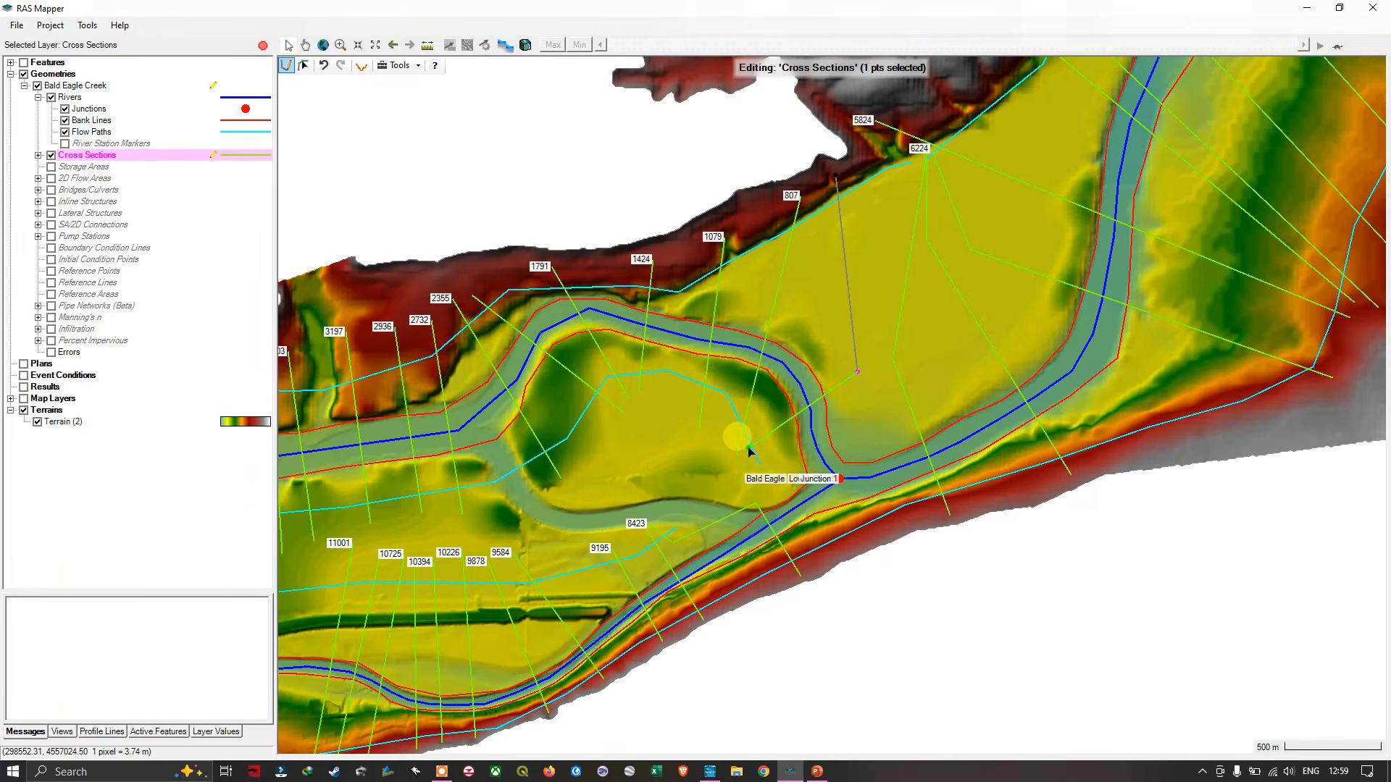
pyautogui.scroll(4, 749, 451)
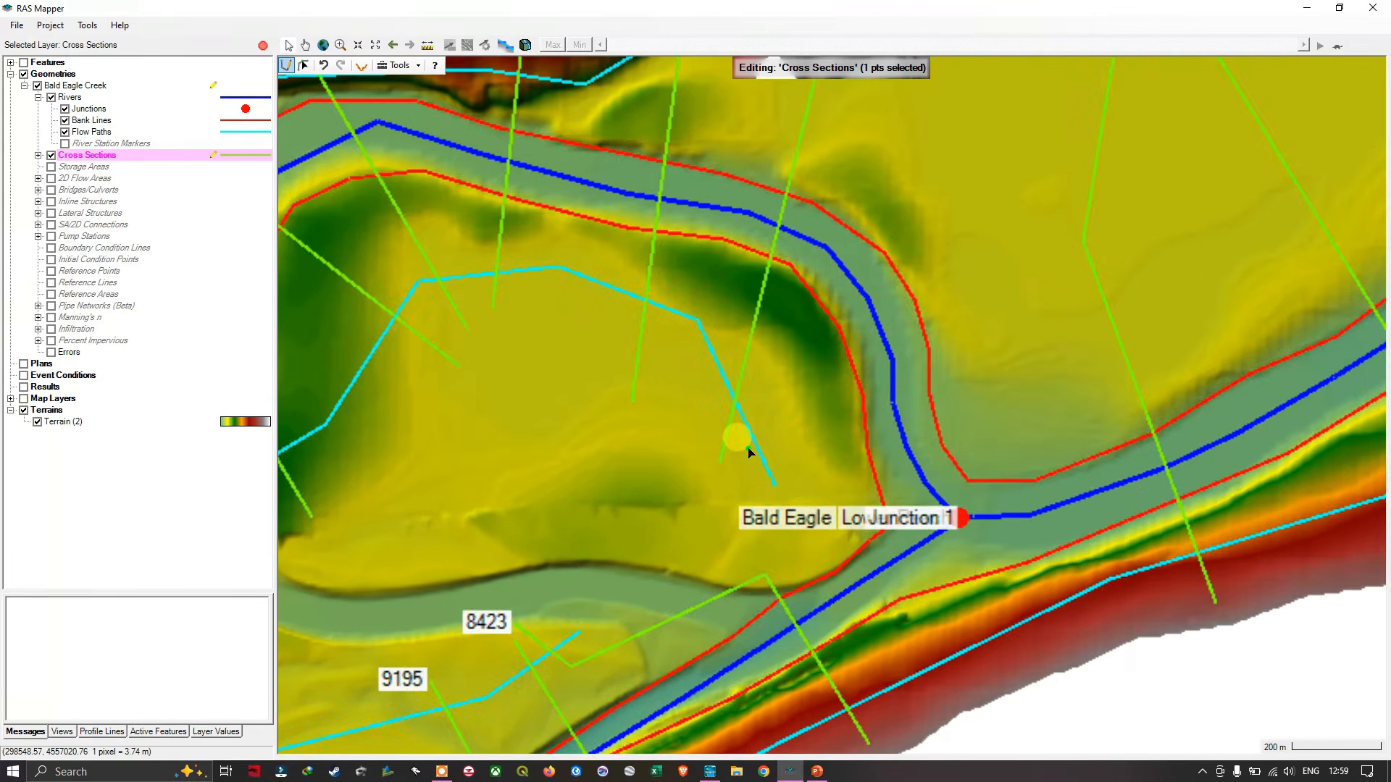
pyautogui.scroll(2, 744, 438)
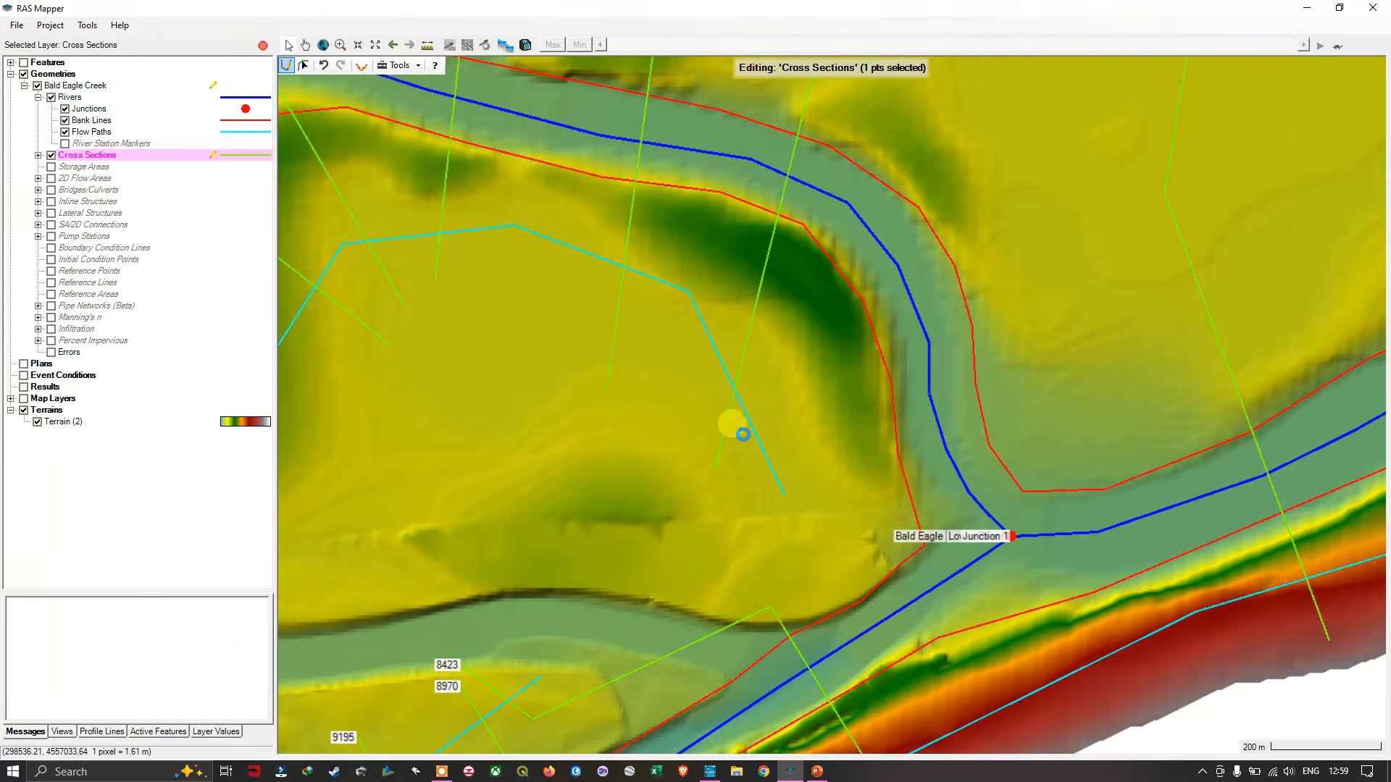
pyautogui.scroll(1, 743, 434)
pyautogui.doubleClick(744, 442)
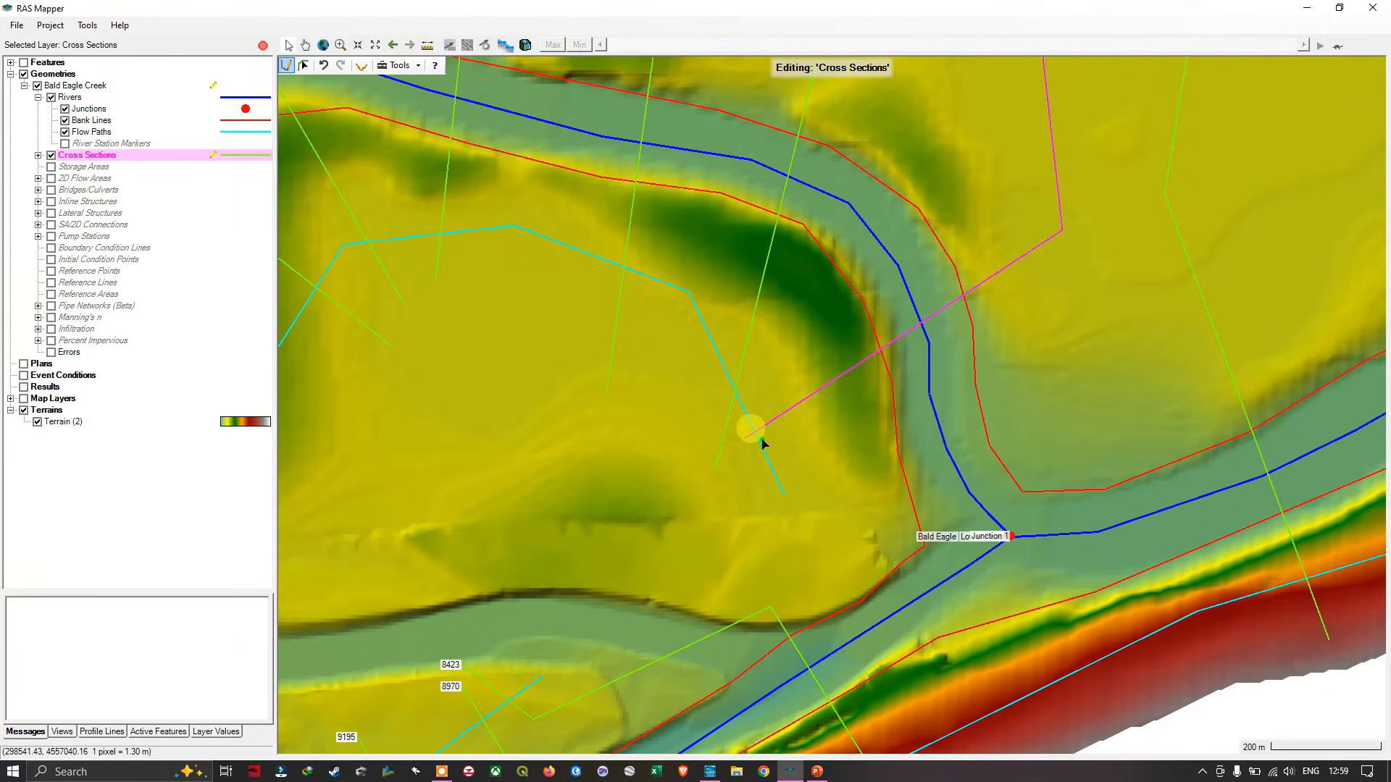
pyautogui.scroll(-1, 1087, 335)
pyautogui.scroll(-1, 1087, 332)
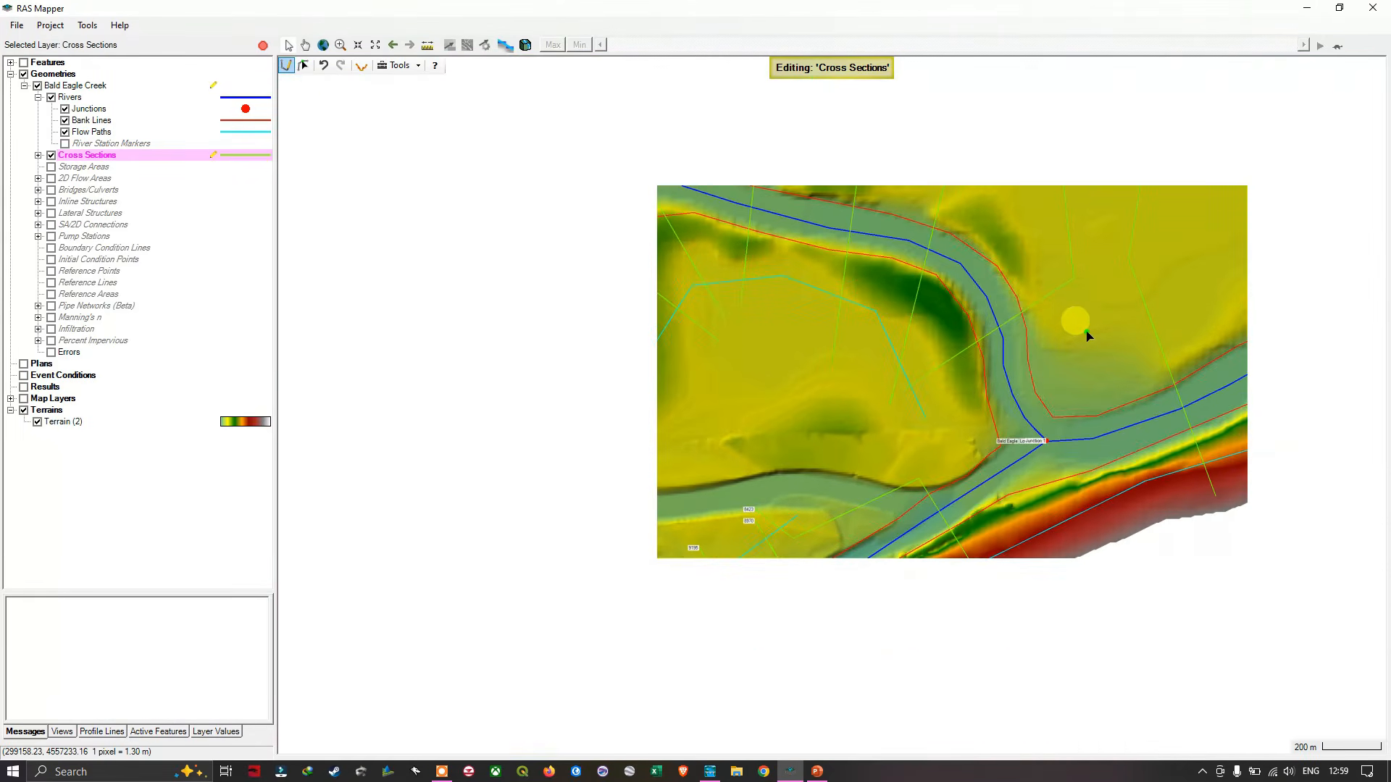
# - Draw a second bent cross section just east of station 433, crossing the channel southwest into the meander's interior upstream of Junction 1, at about station 289
pyautogui.middleClick(1084, 334)
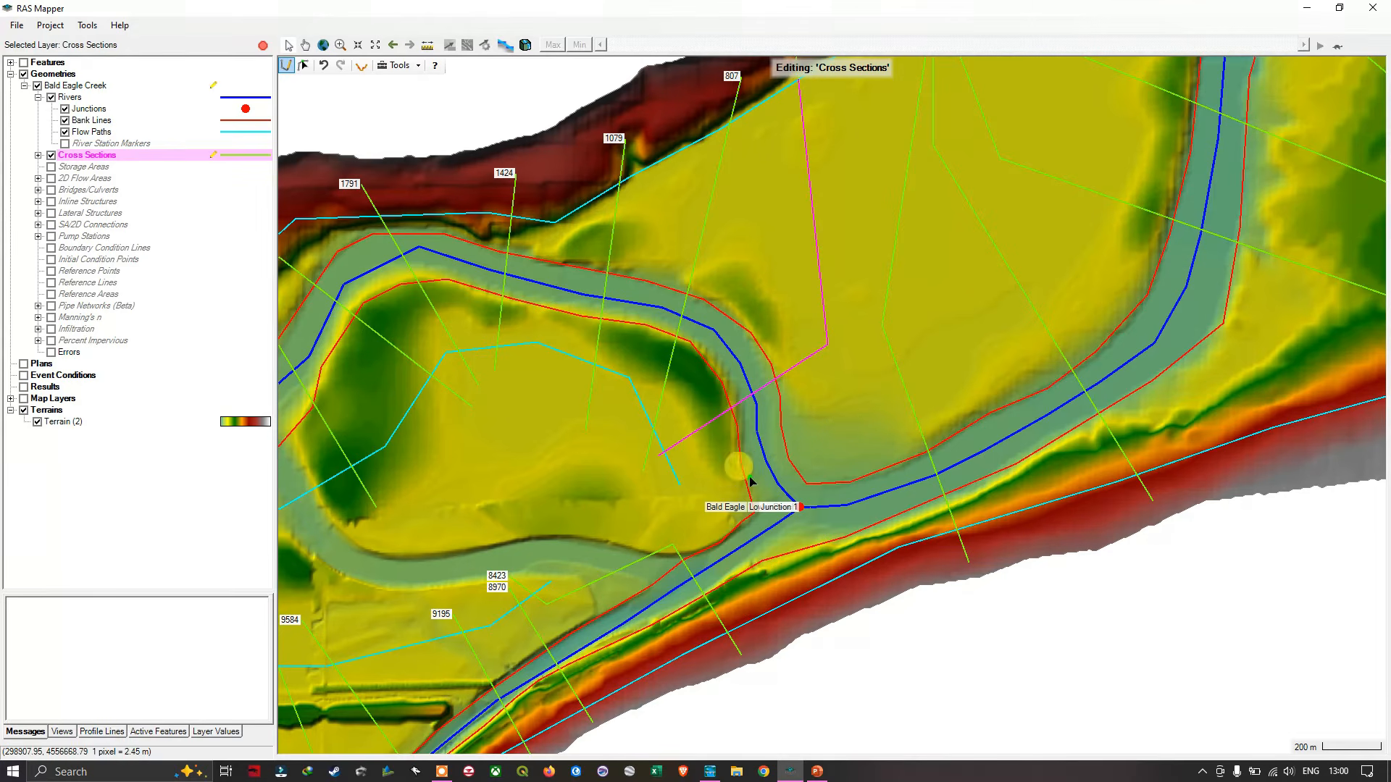
pyautogui.moveTo(842, 373); pyautogui.dragTo(847, 485)
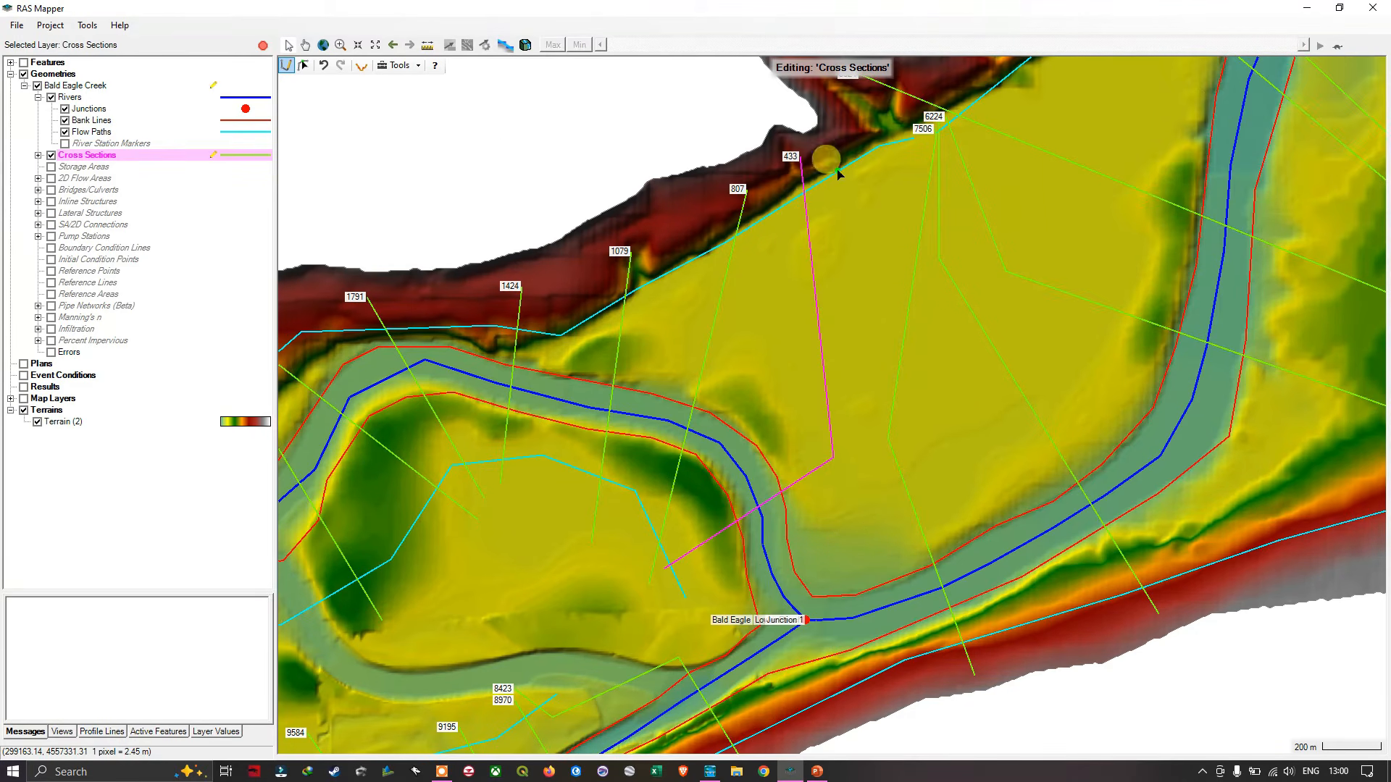
pyautogui.moveTo(833, 129); pyautogui.dragTo(866, 487)
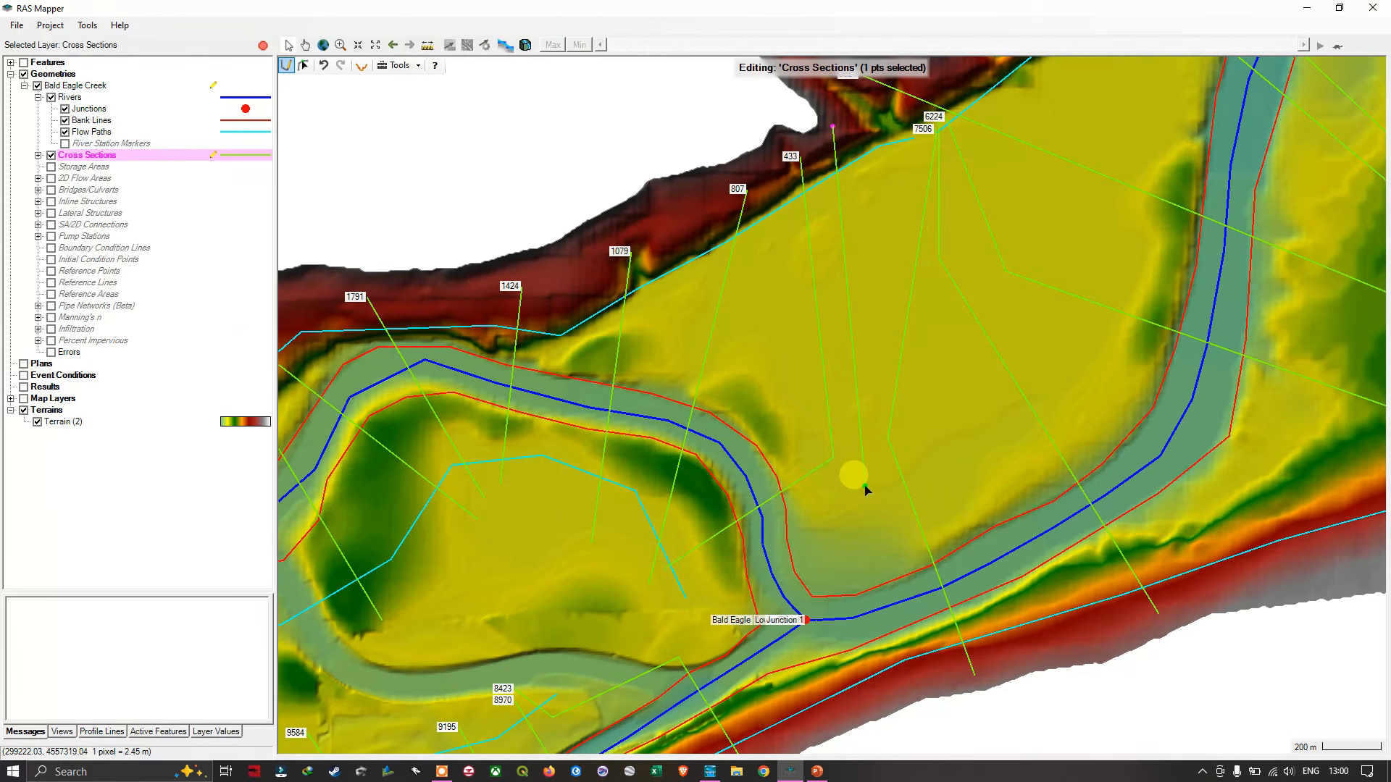
pyautogui.click(865, 490)
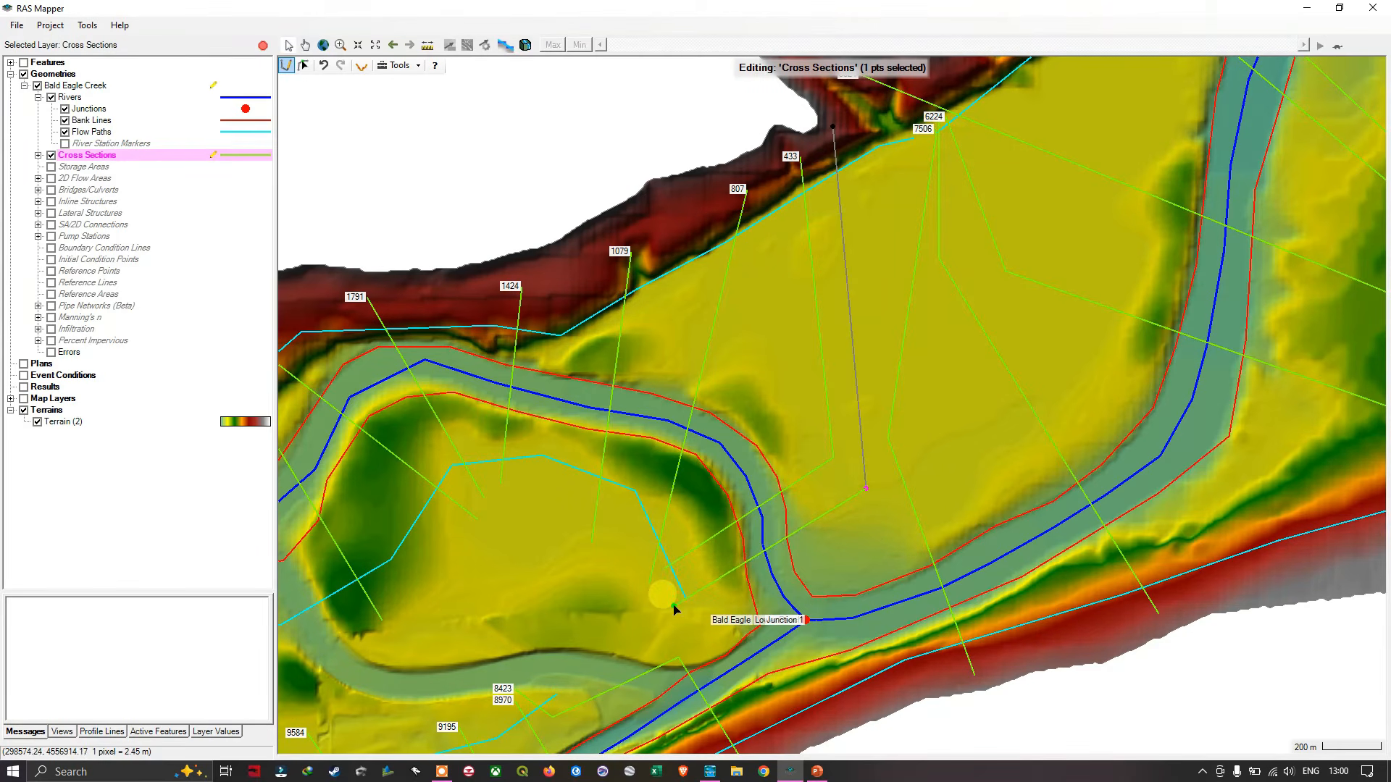
pyautogui.scroll(3, 670, 607)
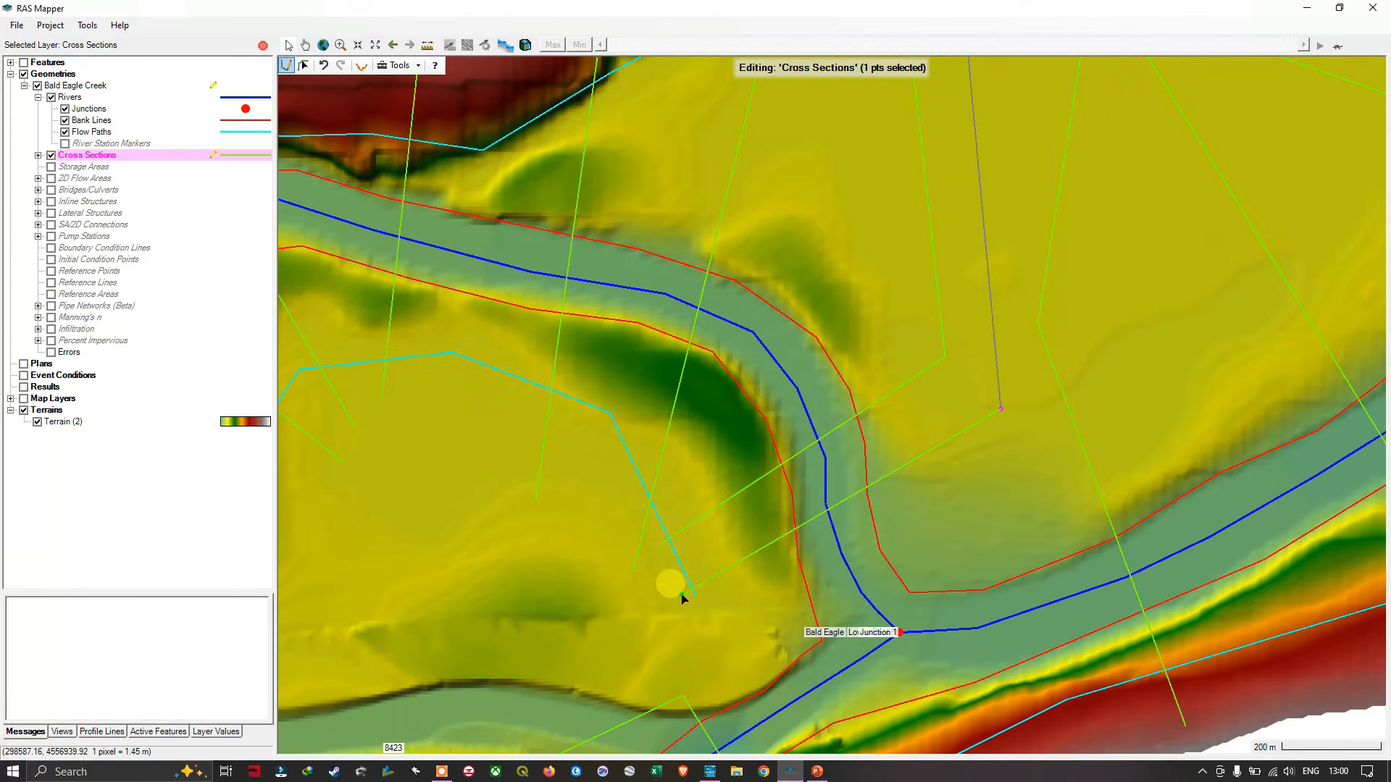
pyautogui.doubleClick(681, 594)
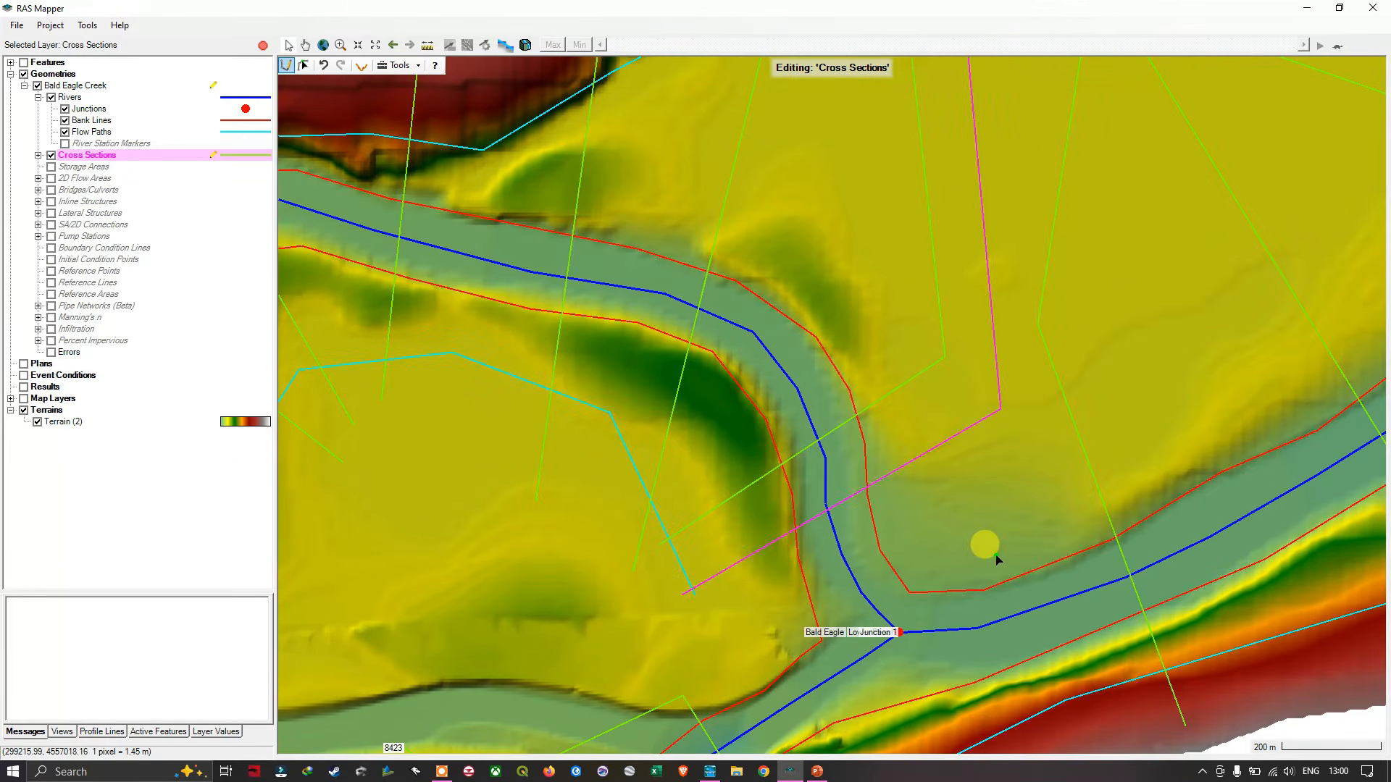
# - Update all attributes except terrain for all 154 cross sections
pyautogui.scroll(-2, 994, 556)
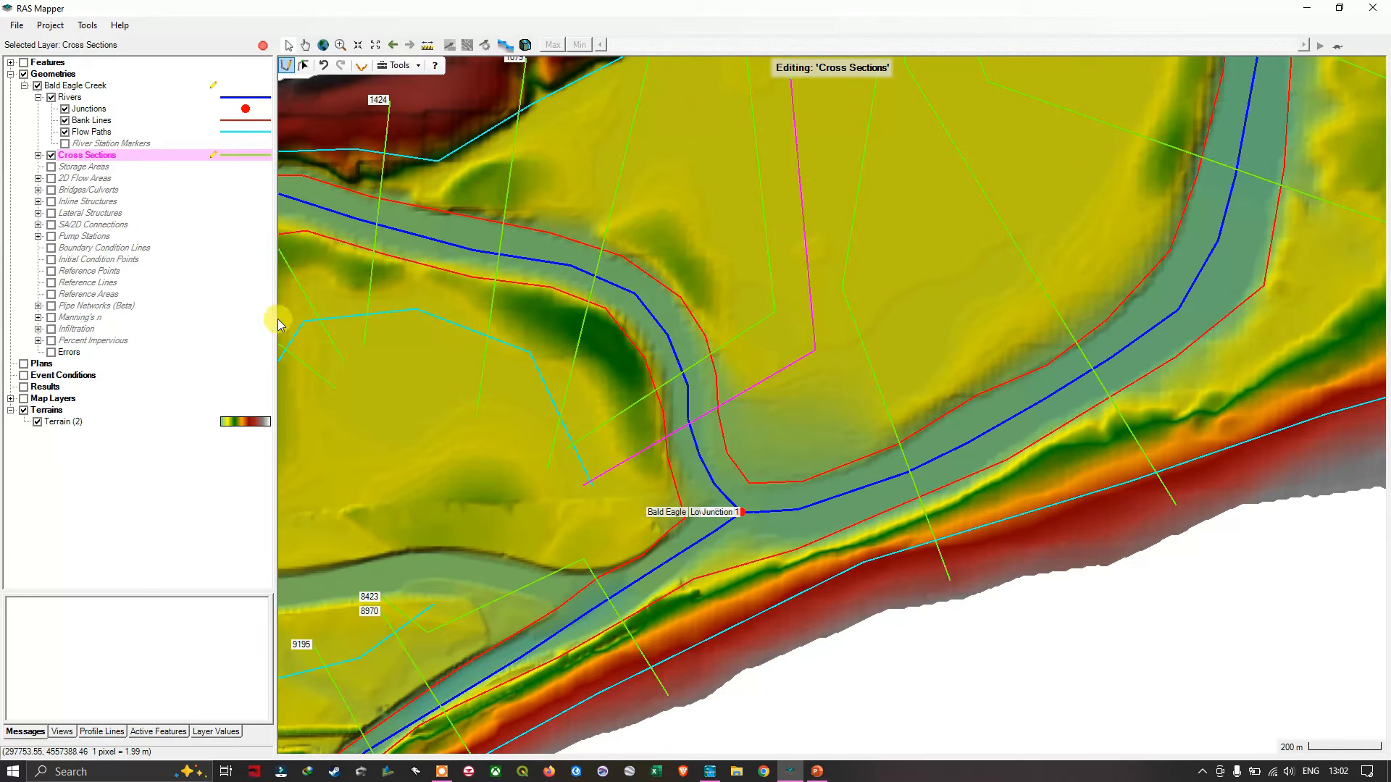
pyautogui.rightClick(98, 159)
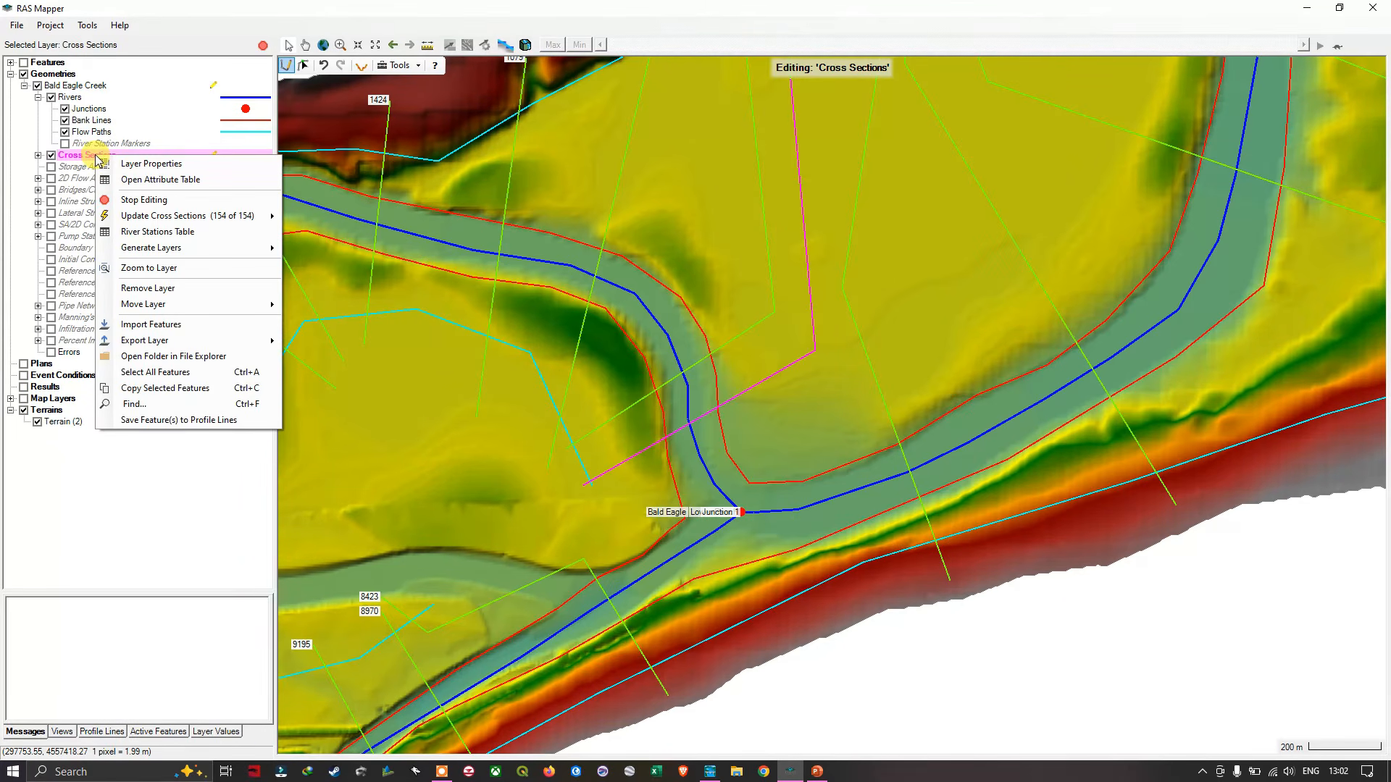
pyautogui.moveTo(176, 219)
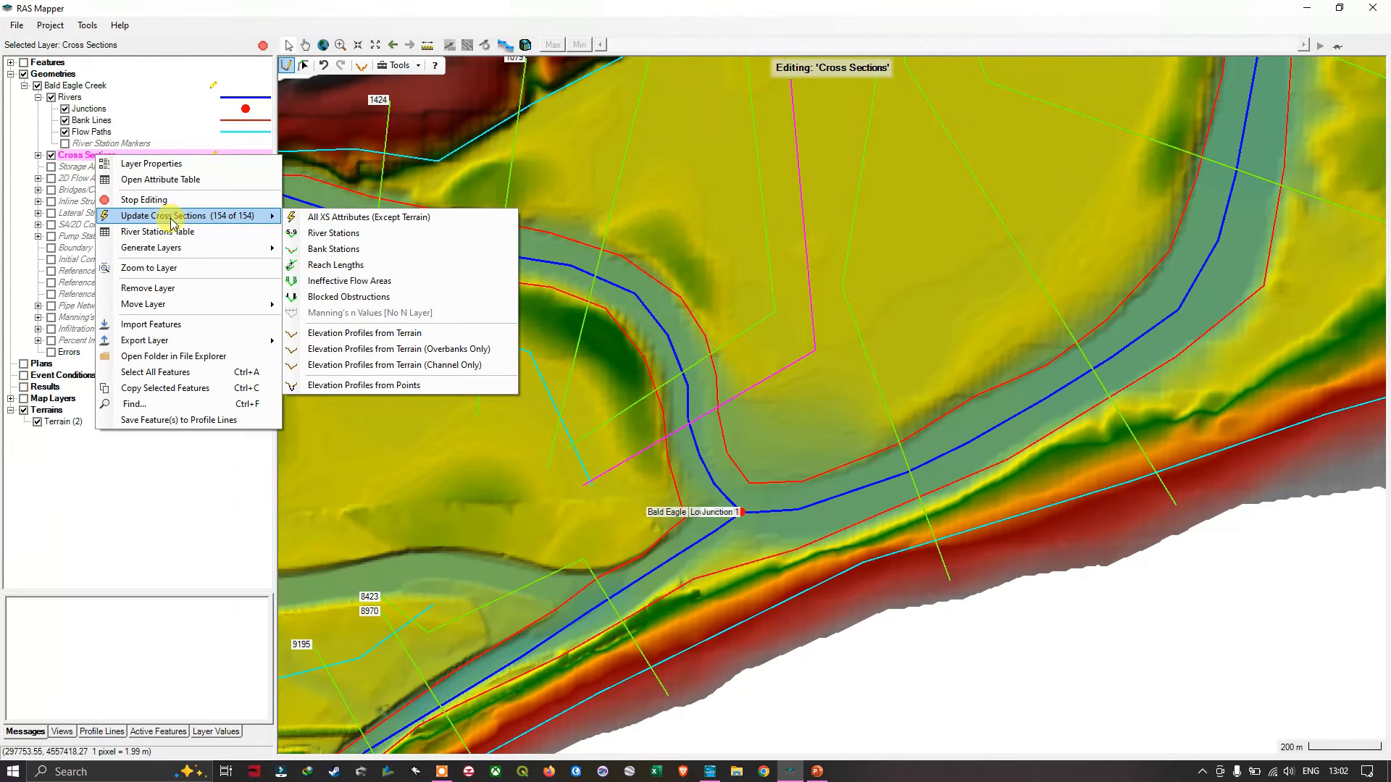
pyautogui.click(336, 218)
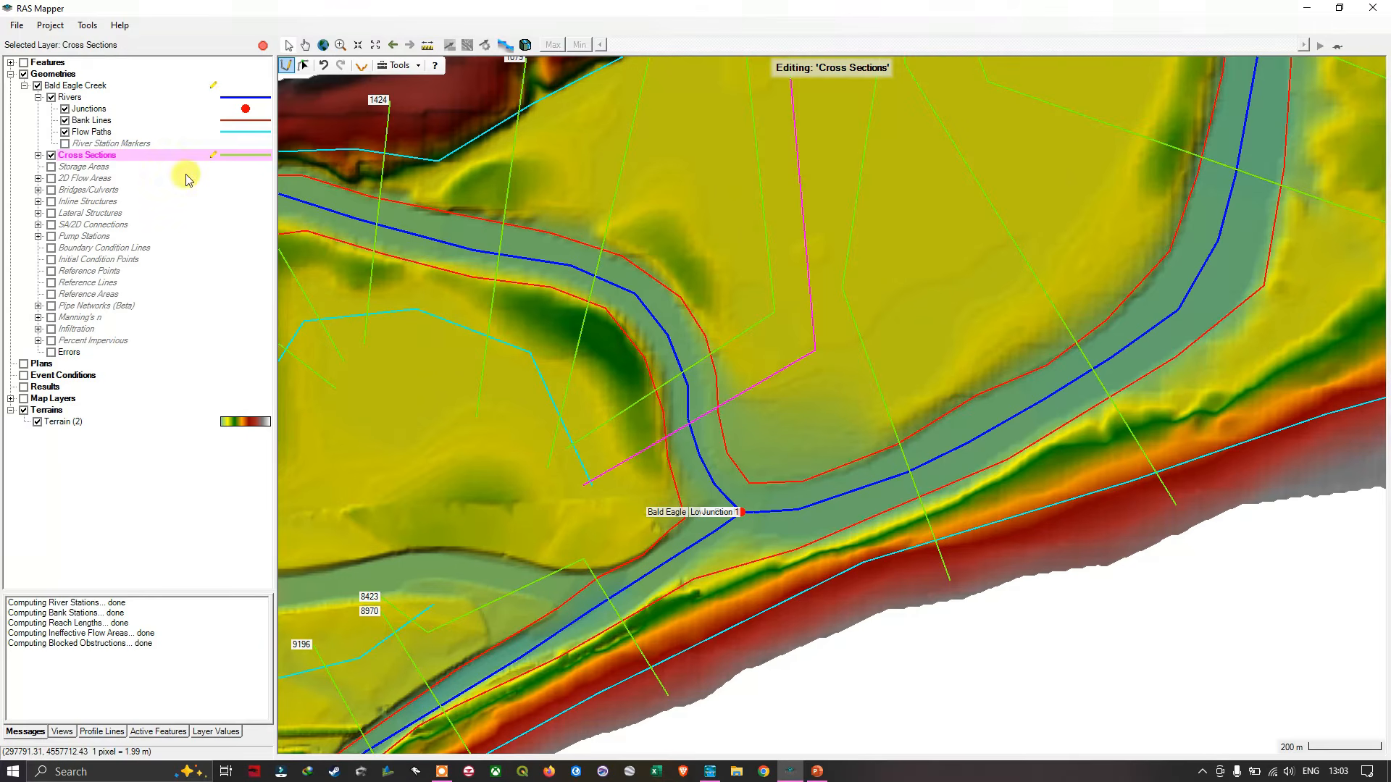
# - Stop editing the cross sections and save the edits to the Bald Eagle Creek geometry
pyautogui.rightClick(102, 155)
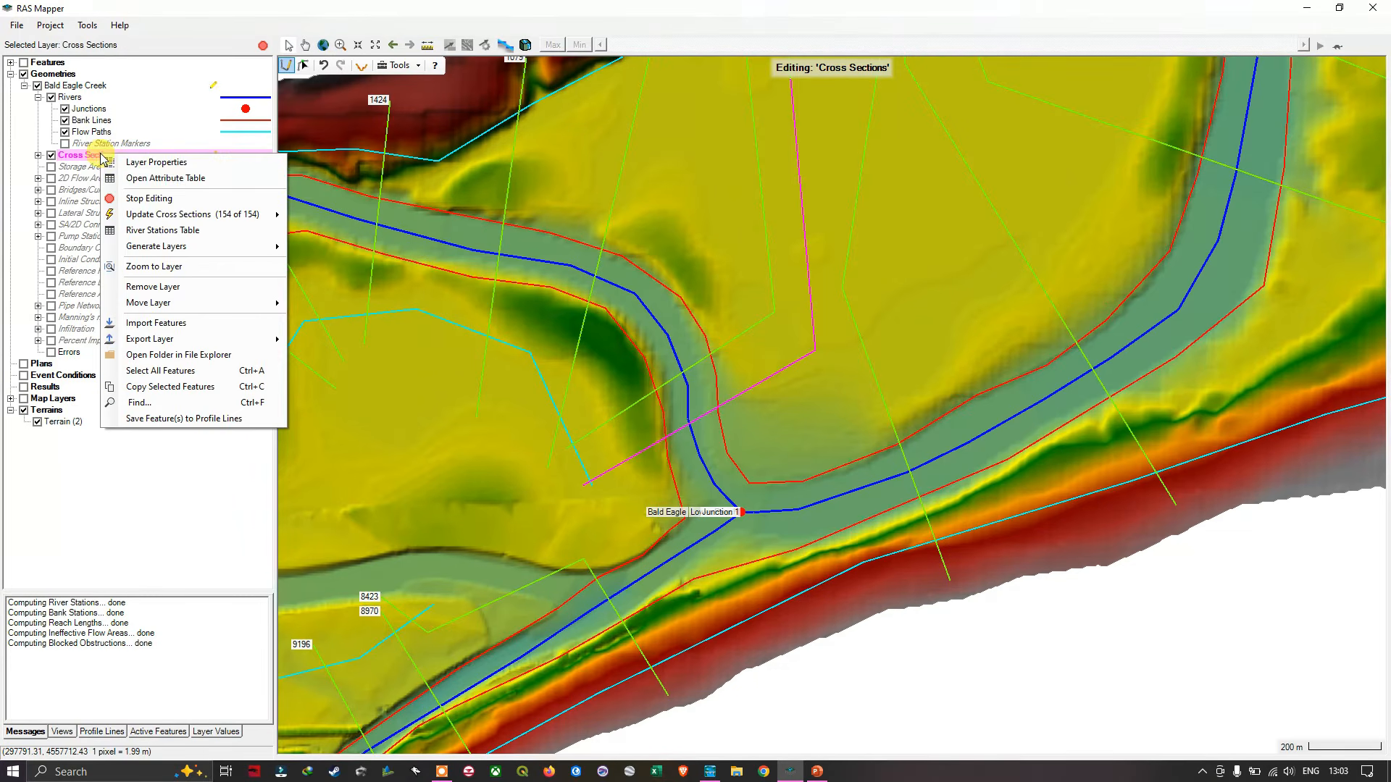
pyautogui.click(175, 200)
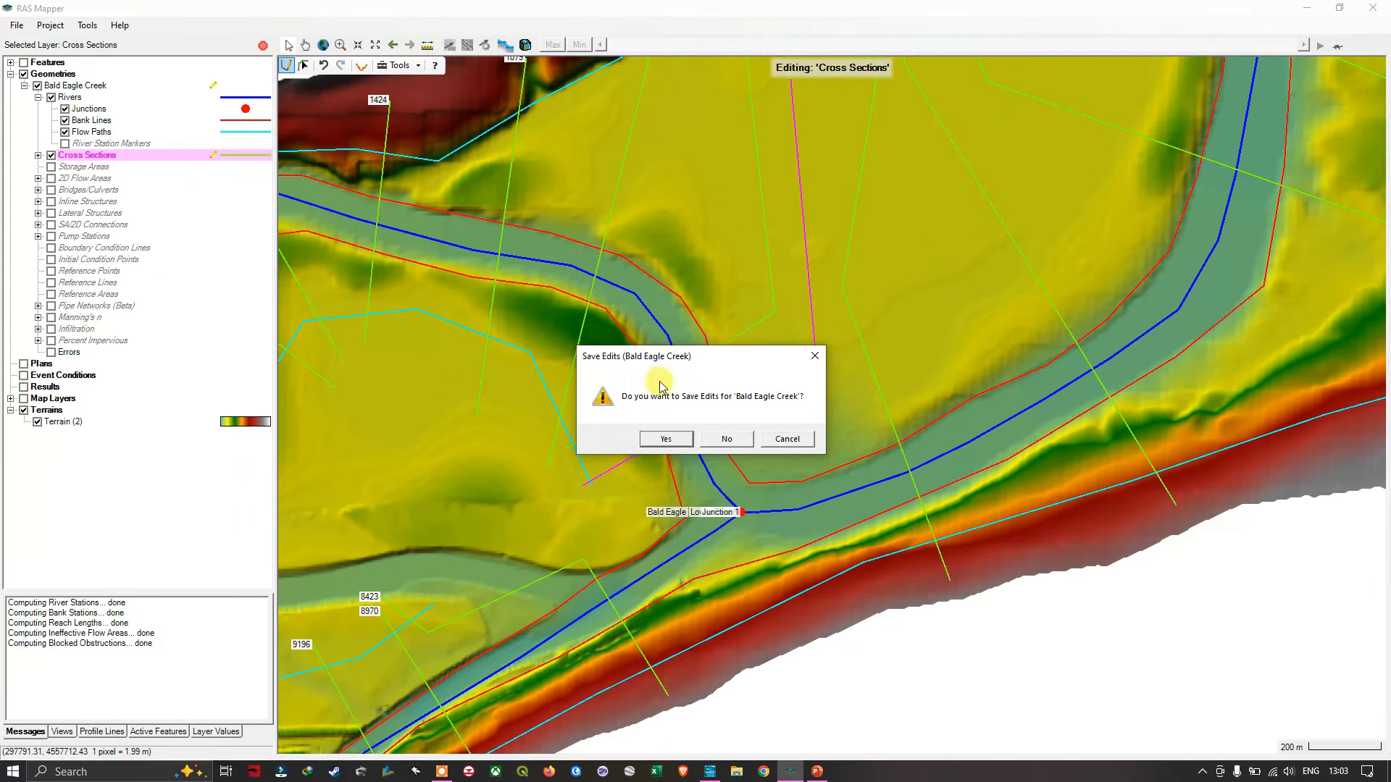
pyautogui.click(665, 439)
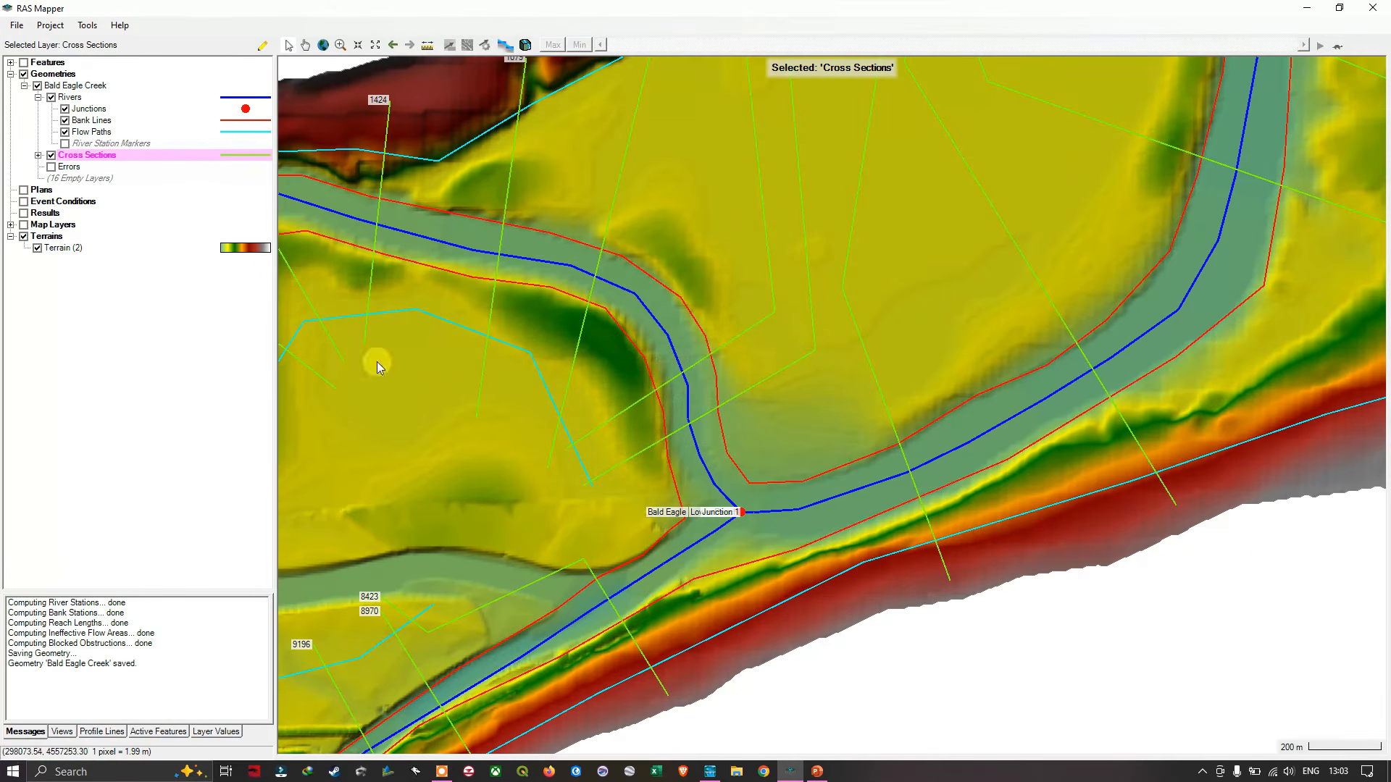
# - Reopen the Cross Sections layer for geometry editing around Junction 1
pyautogui.rightClick(105, 157)
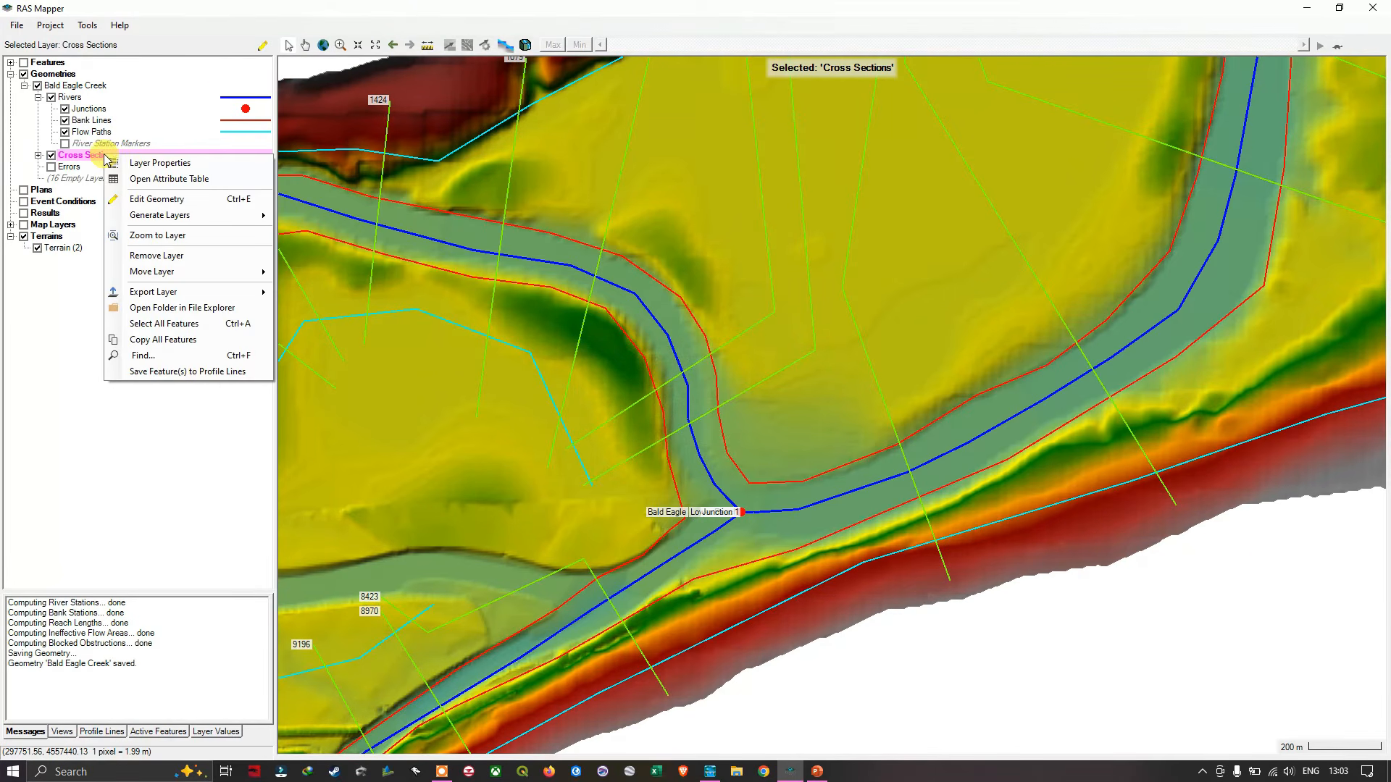
pyautogui.click(155, 205)
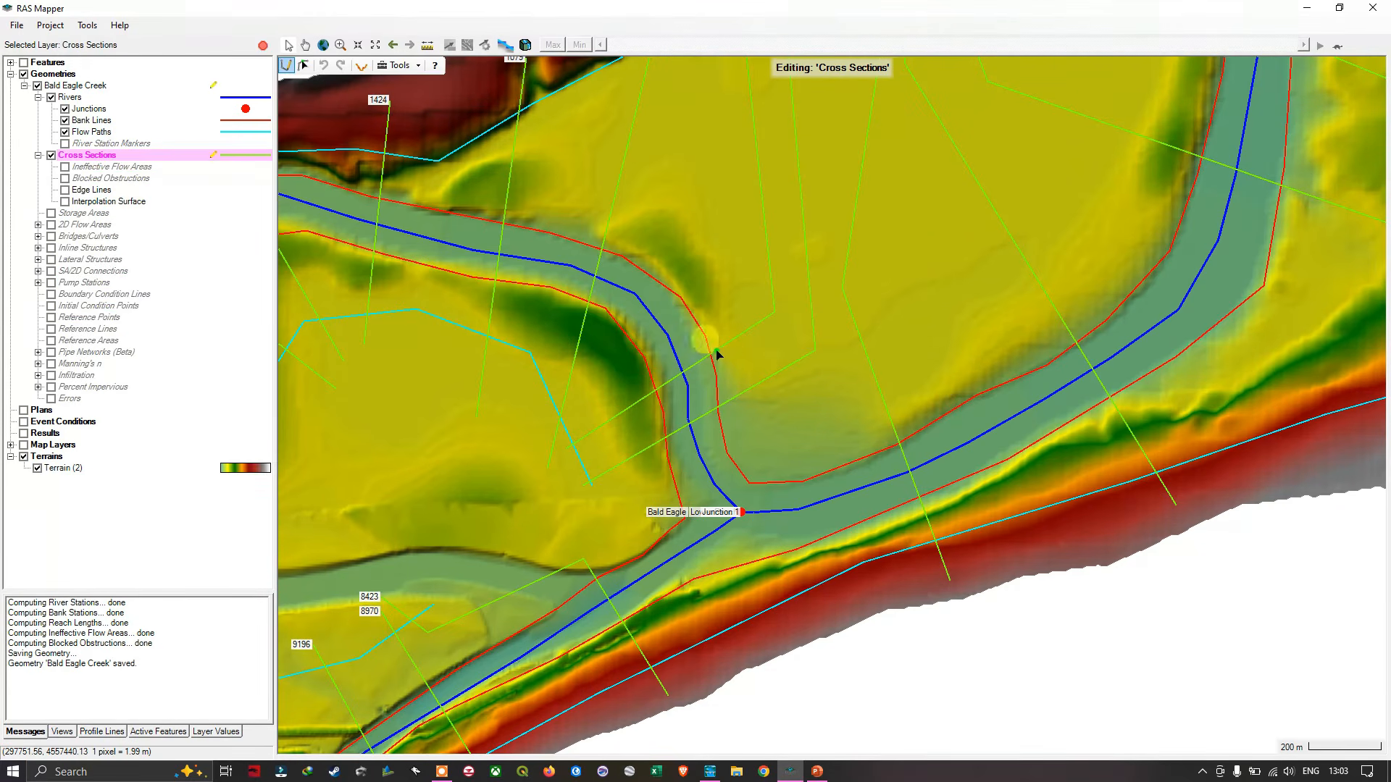
pyautogui.scroll(-1, 745, 363)
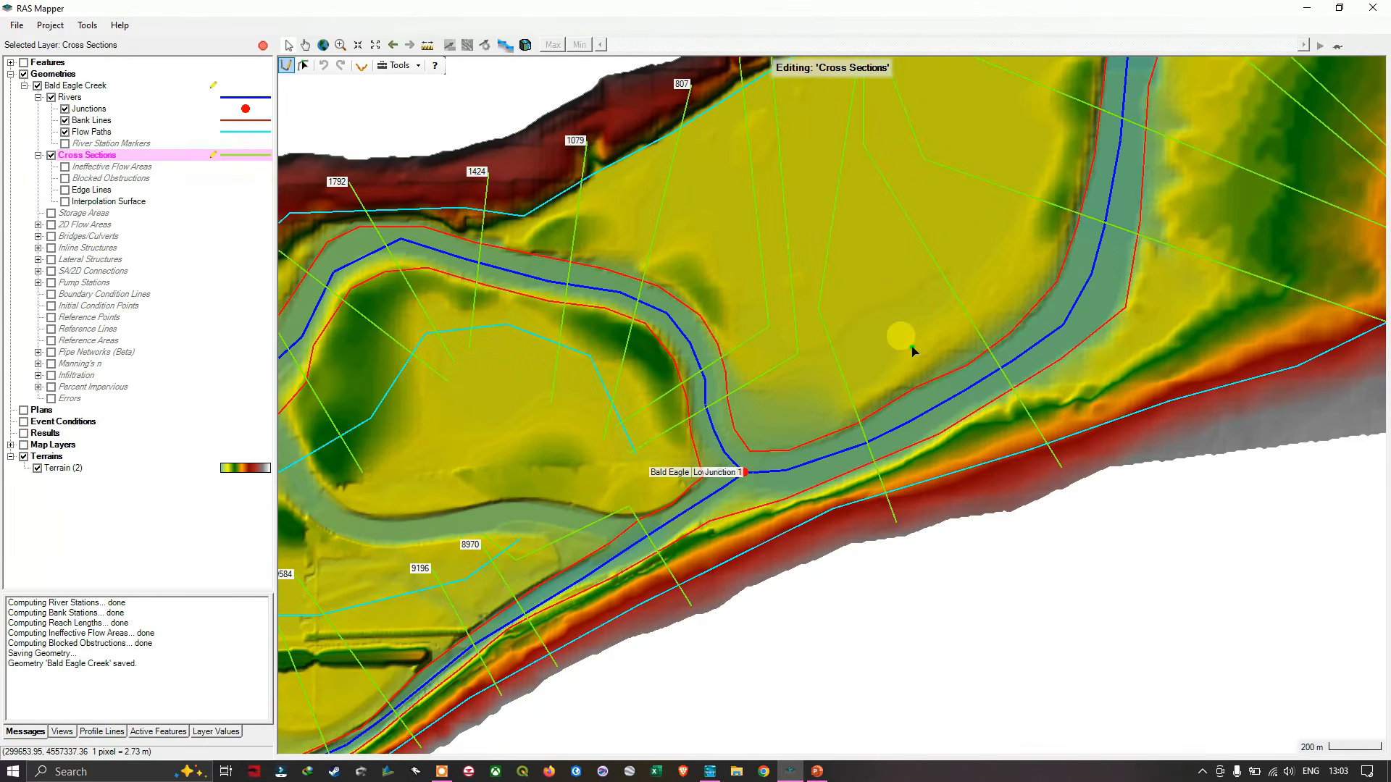
pyautogui.moveTo(913, 351); pyautogui.dragTo(802, 457)
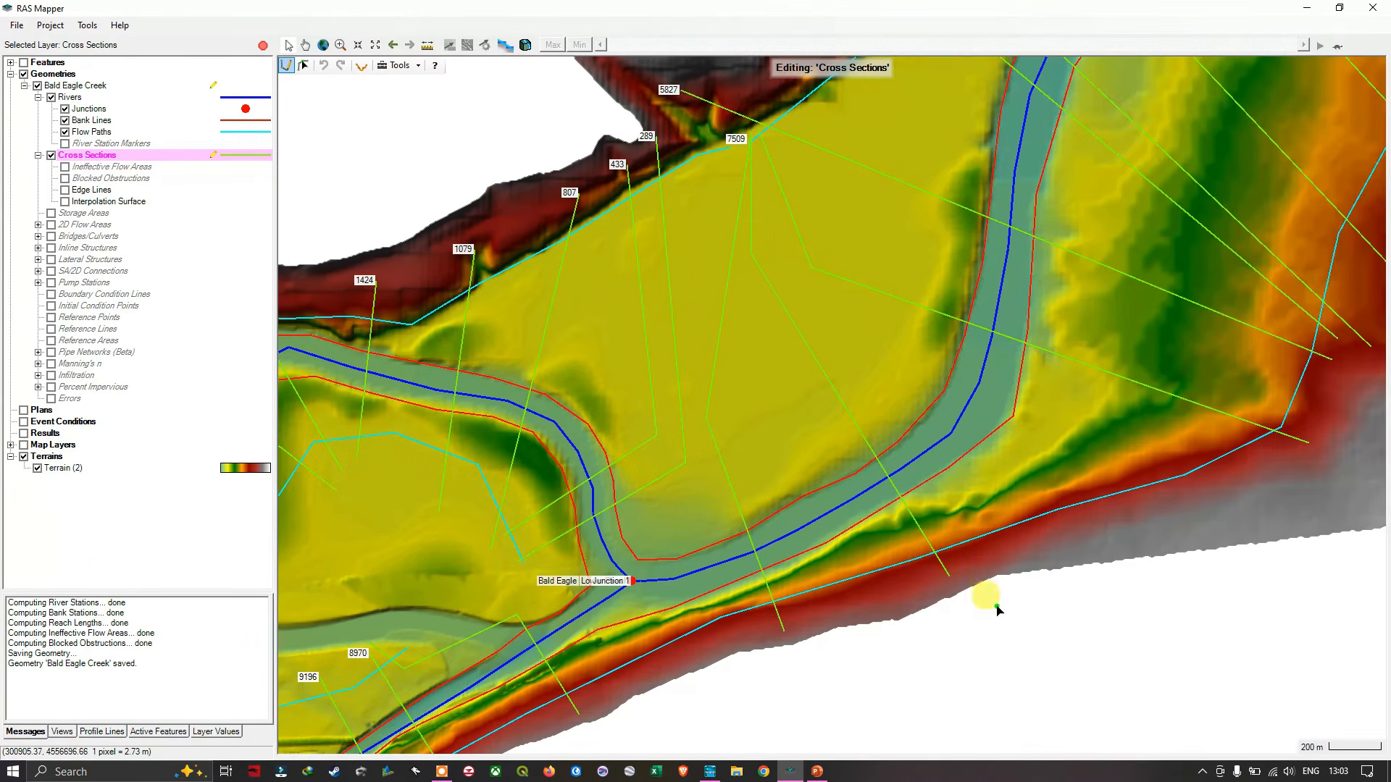
# - Draw a bent cross section just downstream of Junction 1, from the southern slope over the channel and north alongside station 7509, ending past the left flow path
pyautogui.click(678, 666)
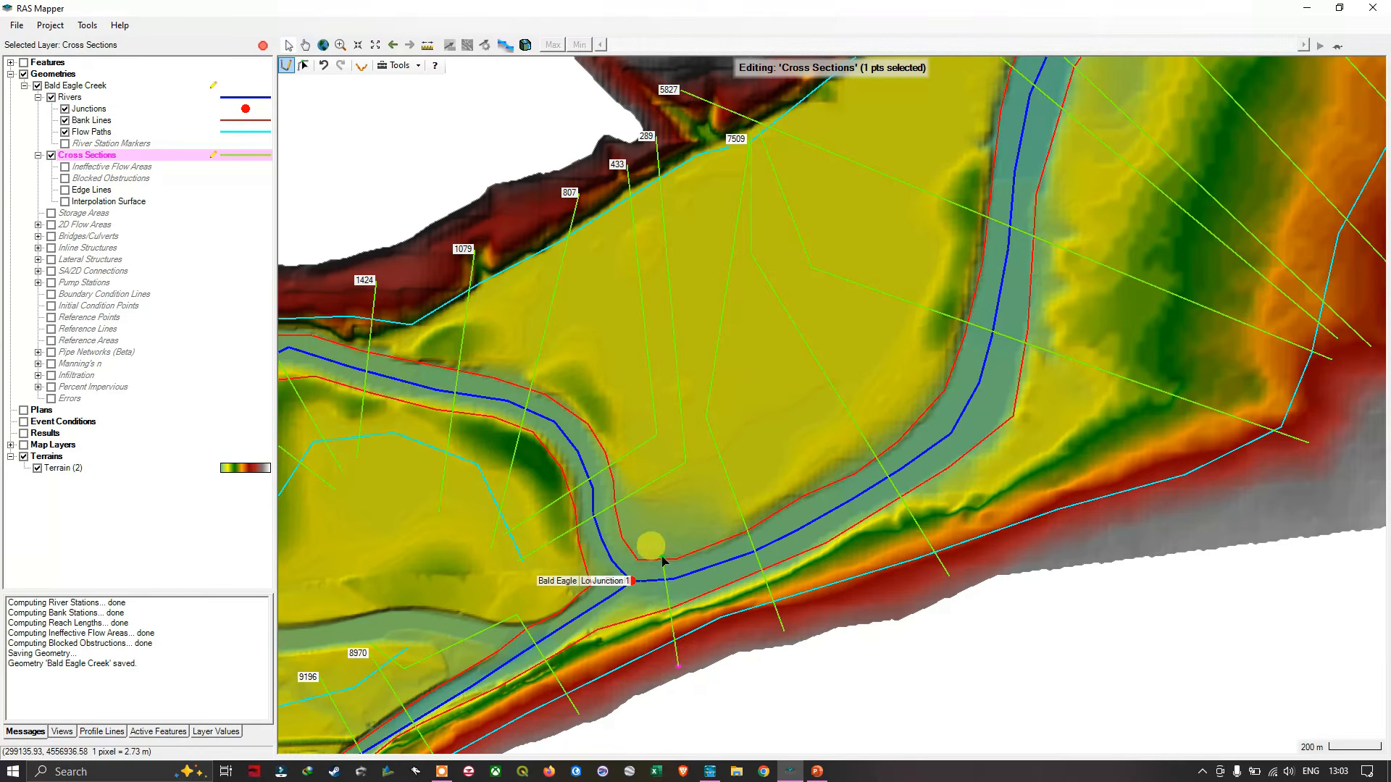
pyautogui.click(654, 499)
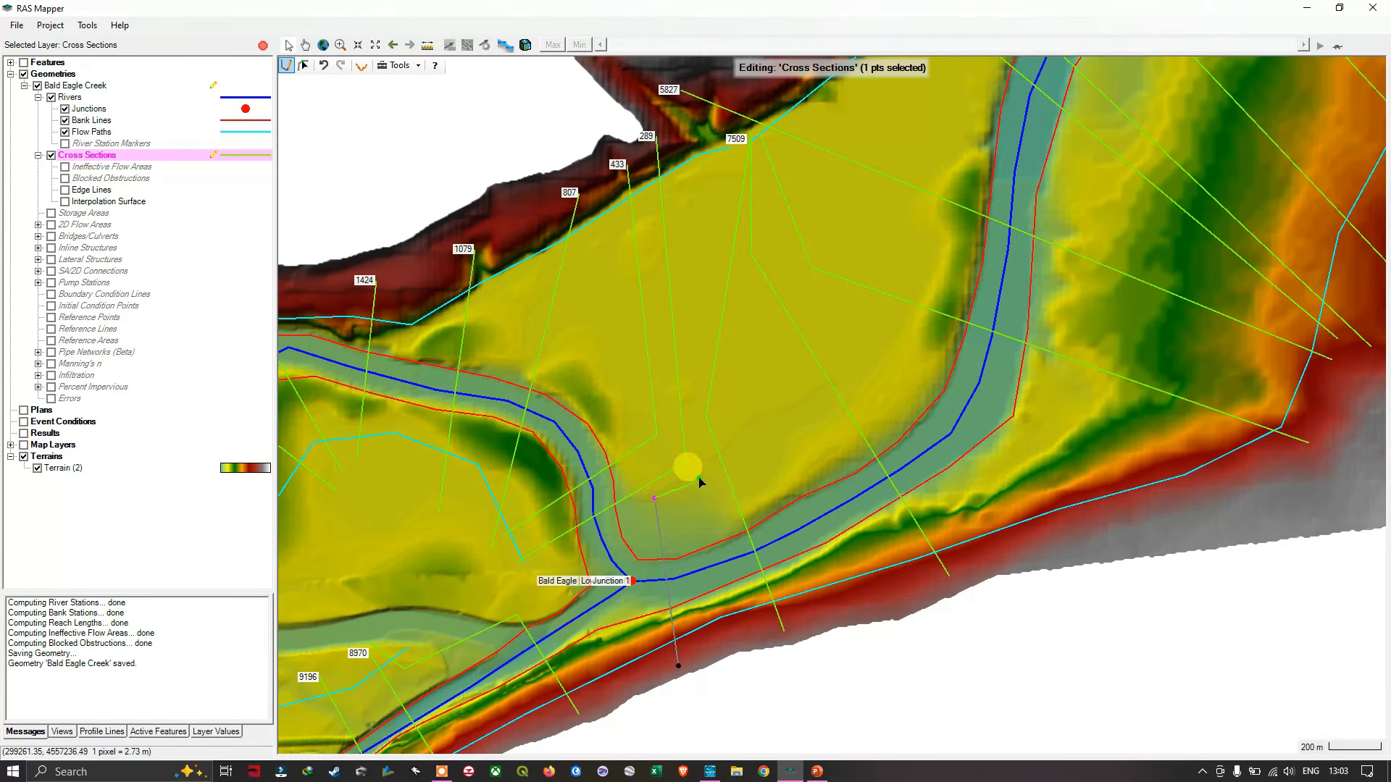
pyautogui.click(708, 464)
pyautogui.click(699, 415)
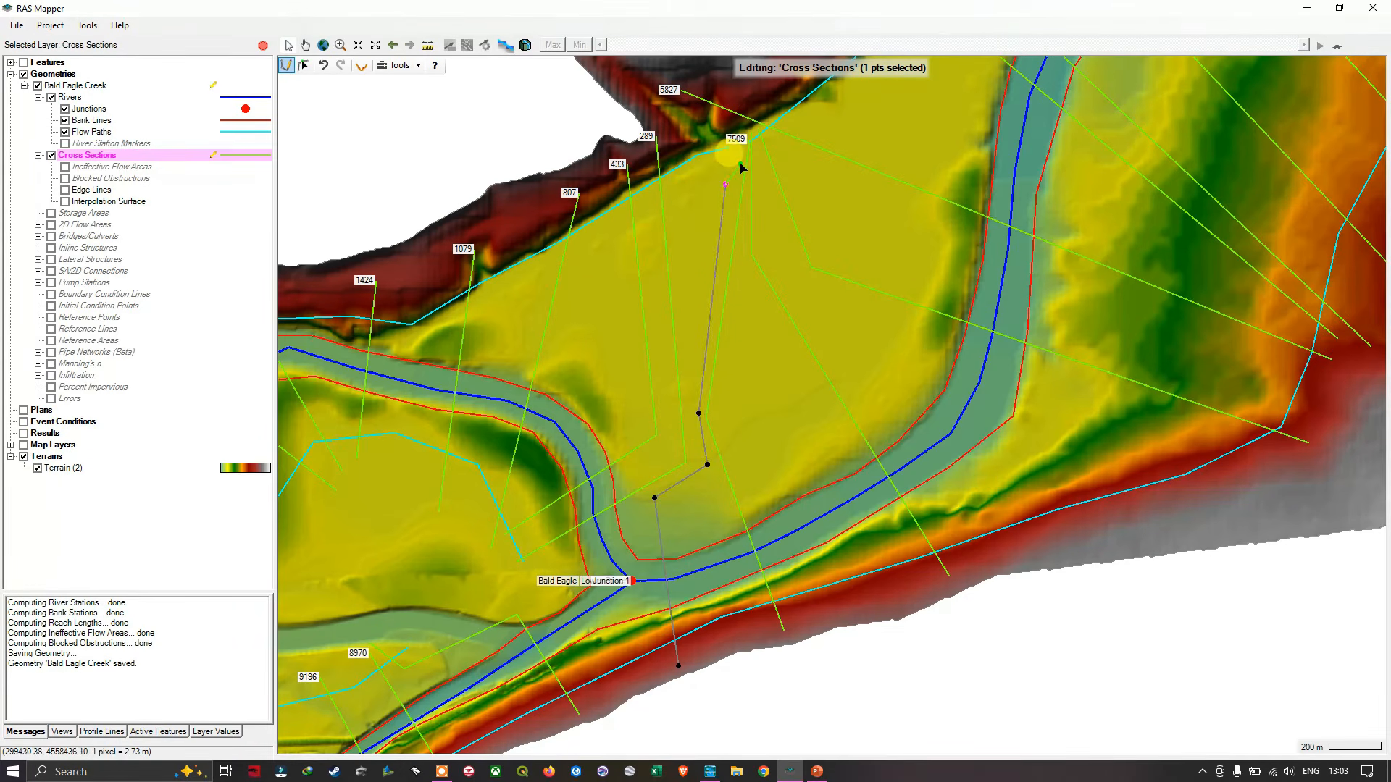
pyautogui.moveTo(728, 185); pyautogui.dragTo(664, 441)
pyautogui.scroll(8, 664, 441)
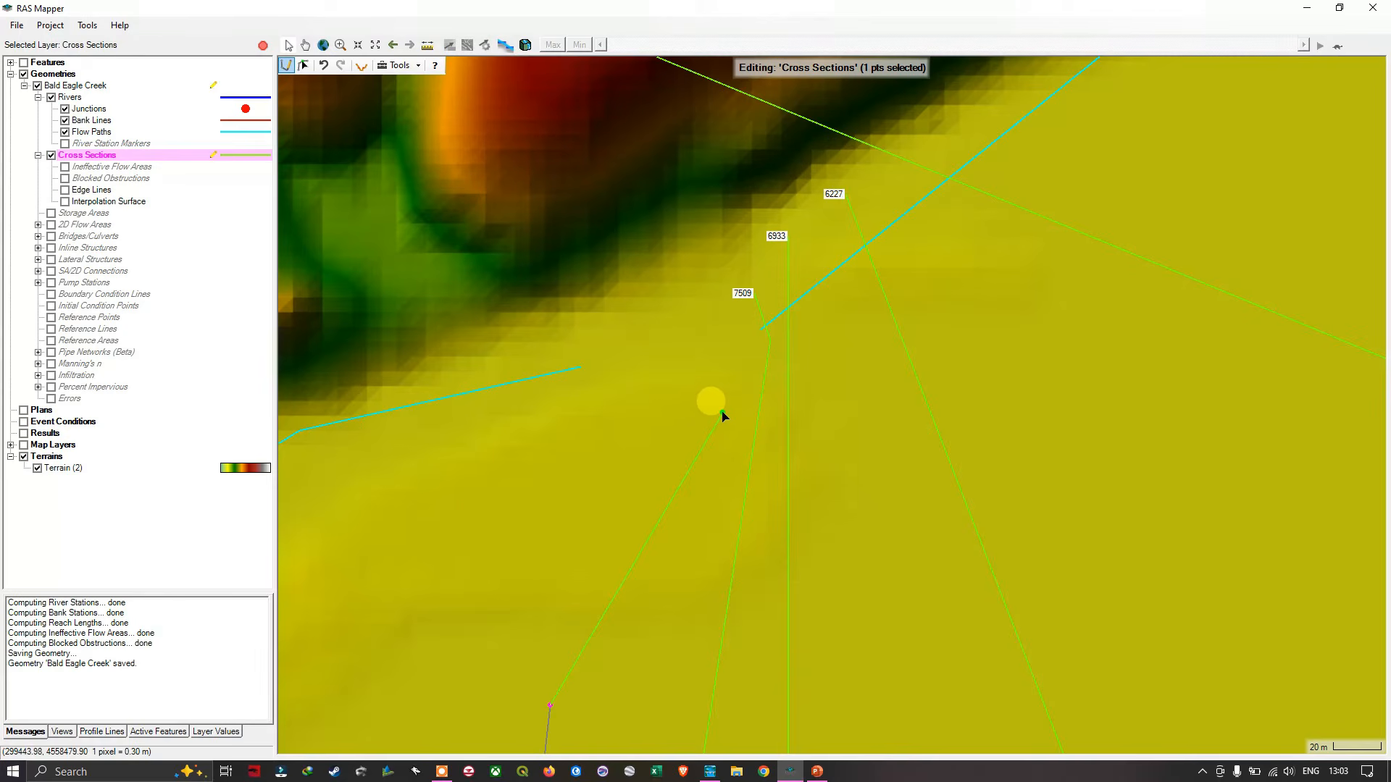
pyautogui.click(722, 412)
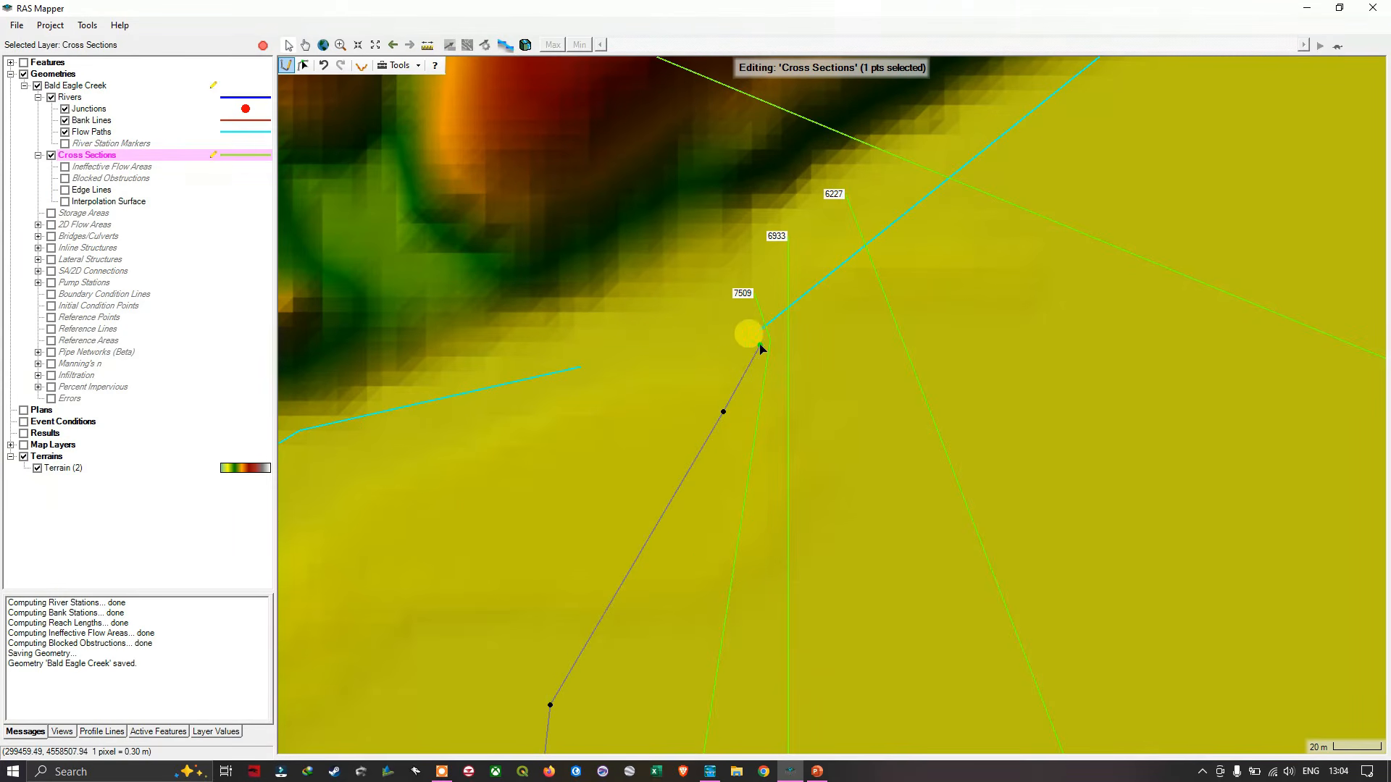
pyautogui.scroll(3, 760, 348)
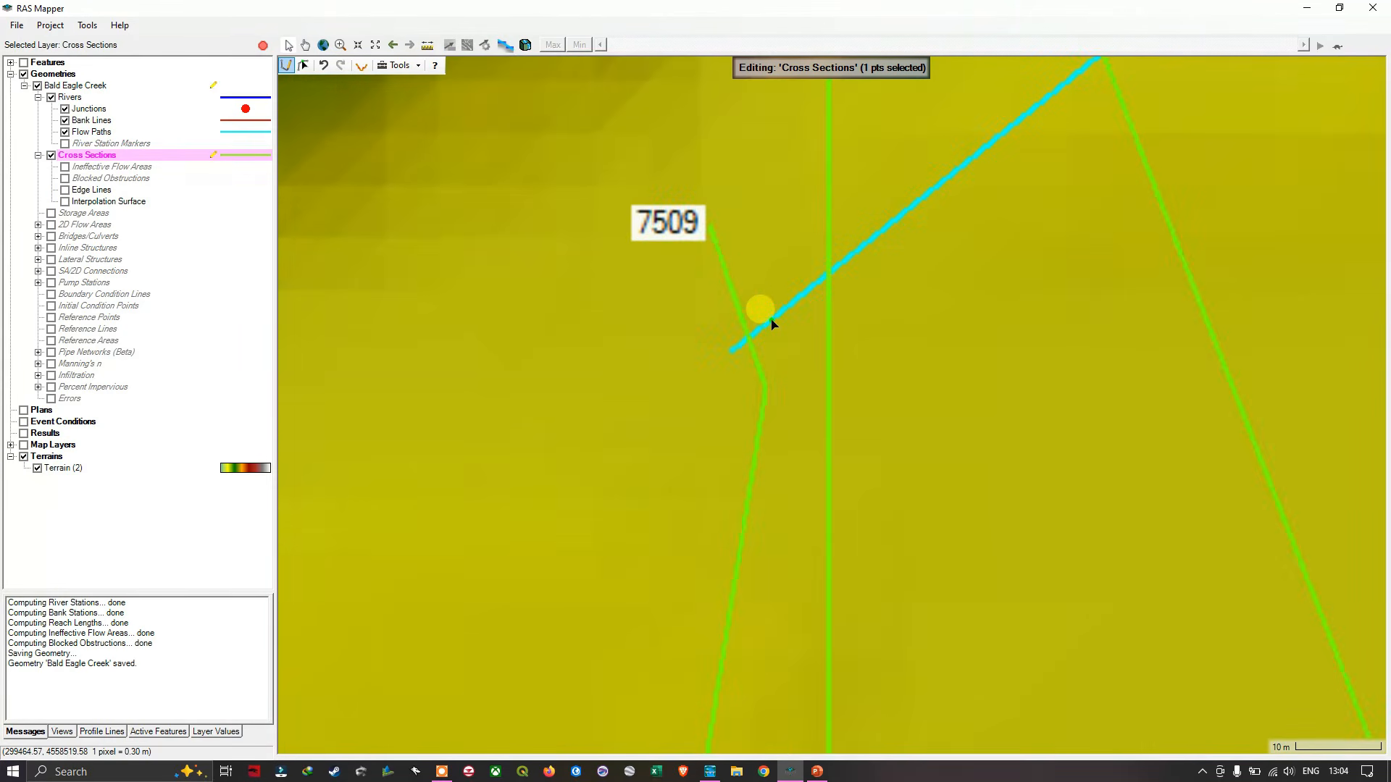
pyautogui.scroll(3, 771, 323)
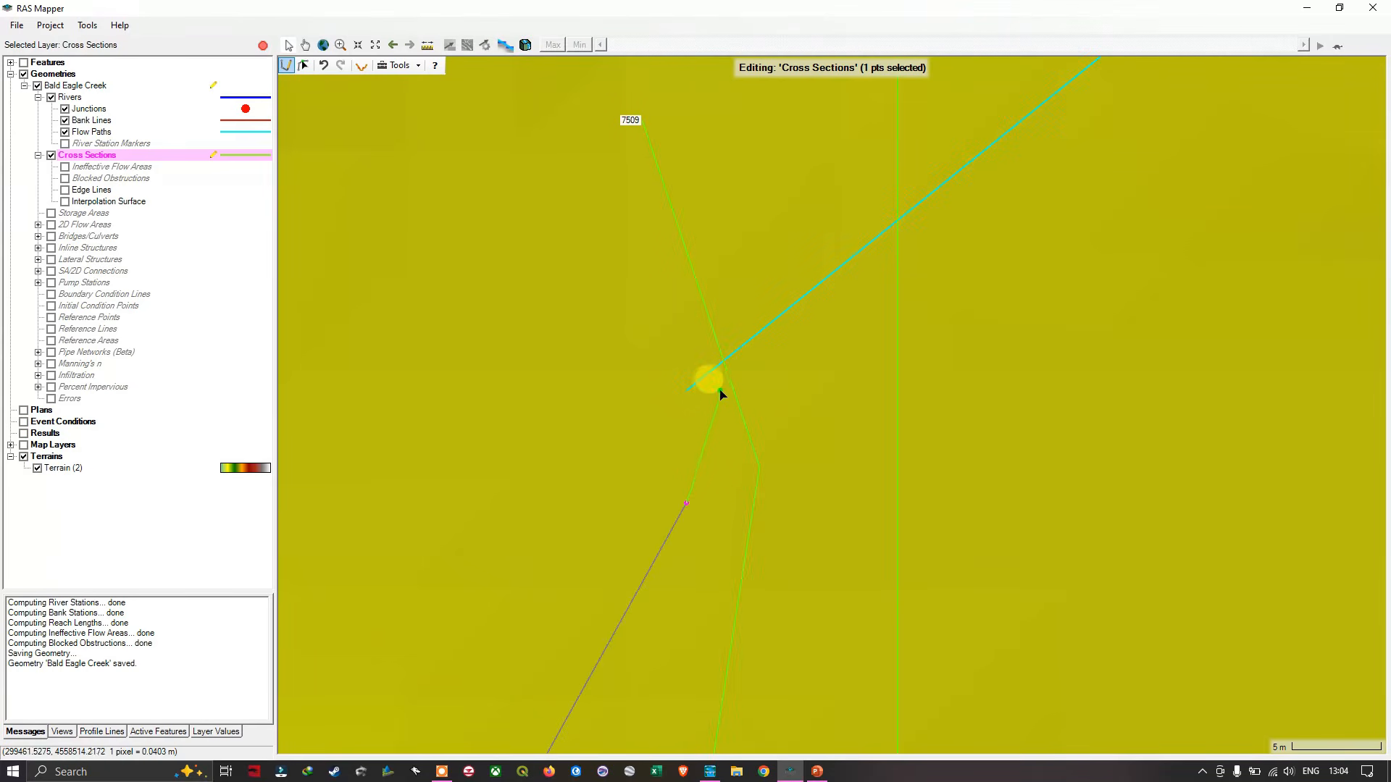
pyautogui.click(708, 416)
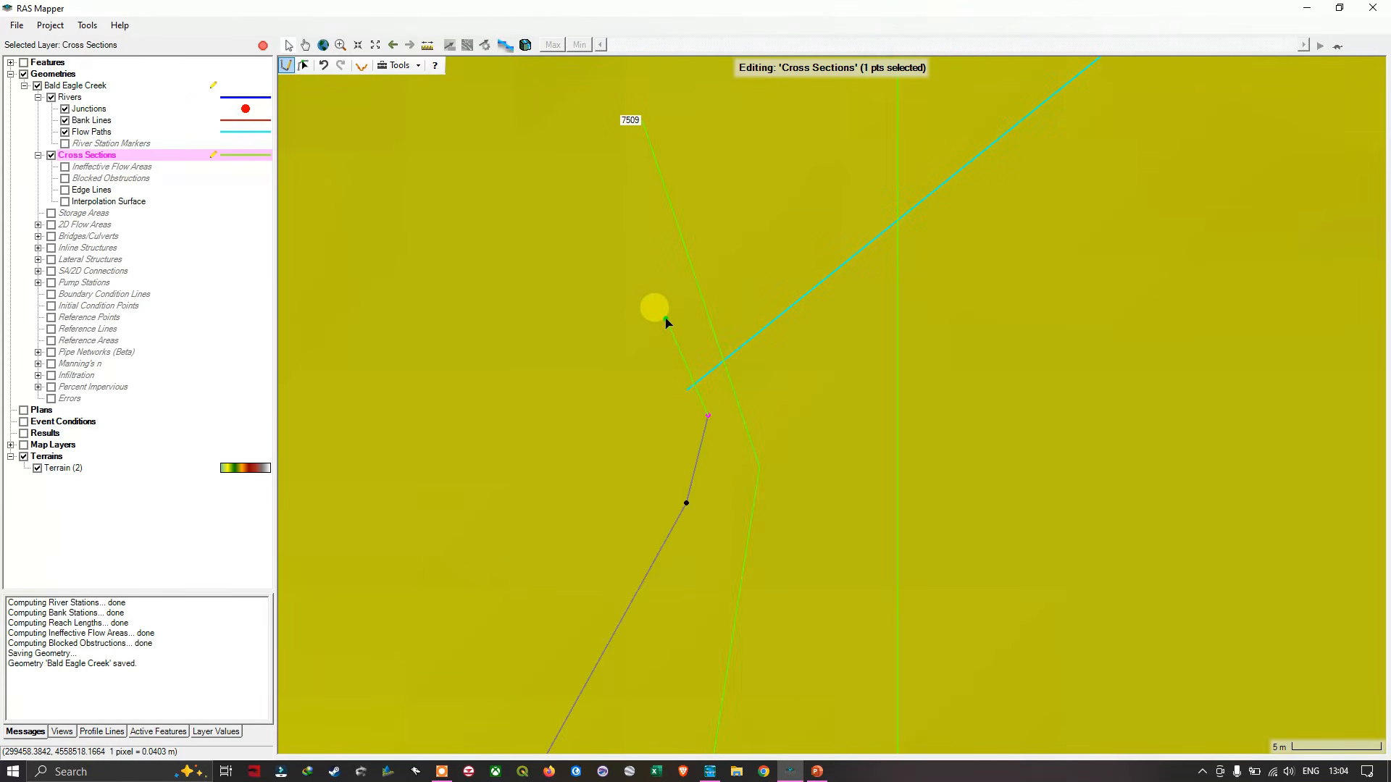
pyautogui.doubleClick(668, 324)
pyautogui.scroll(-3, 751, 454)
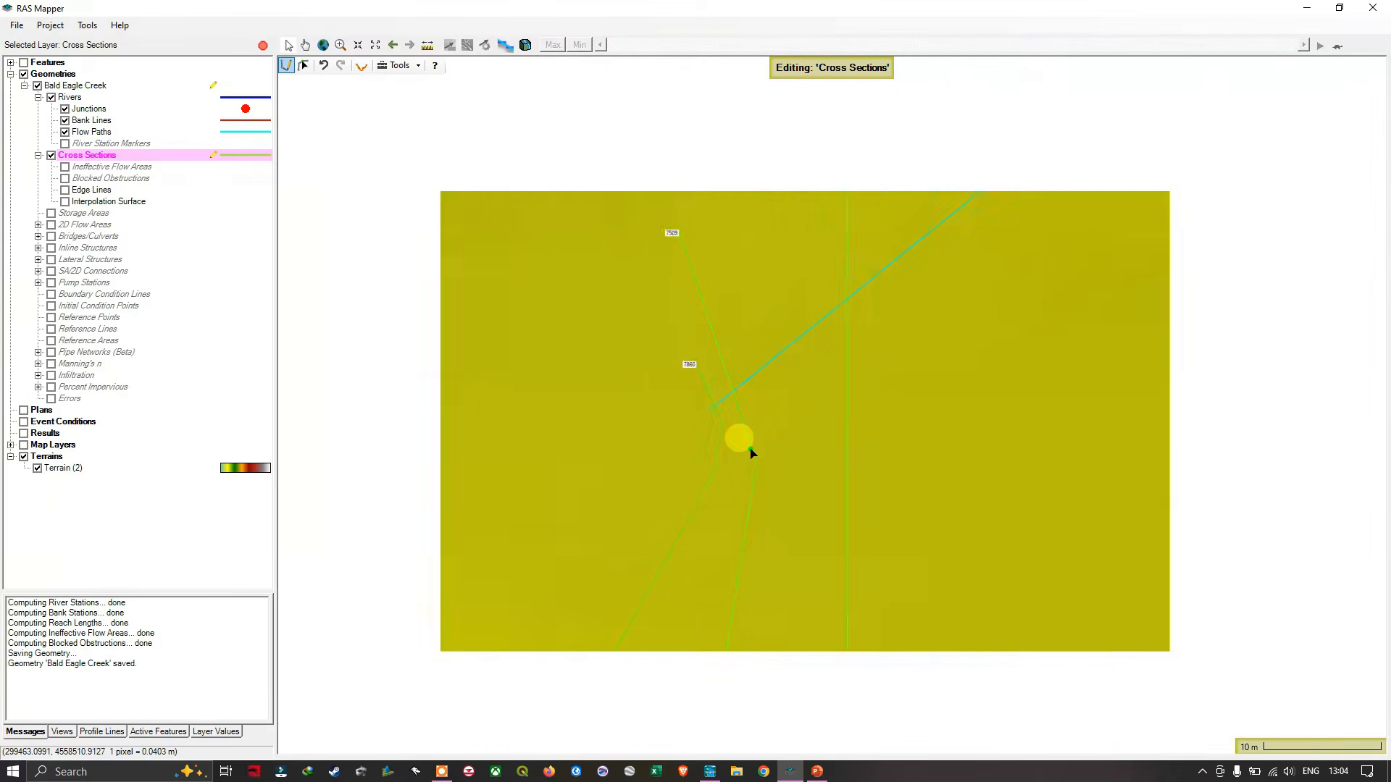
pyautogui.scroll(-1, 833, 580)
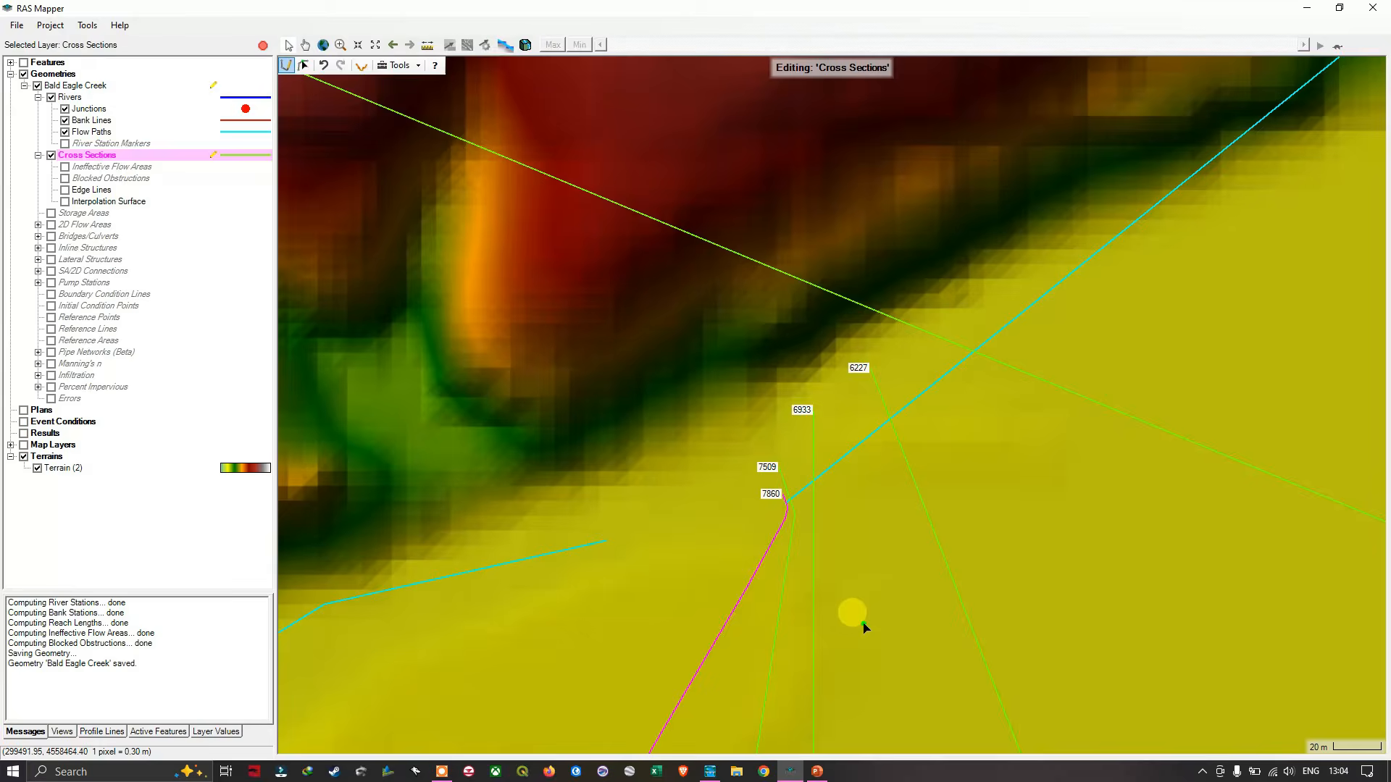
pyautogui.moveTo(862, 609); pyautogui.dragTo(814, 302)
pyautogui.scroll(-3, 767, 575)
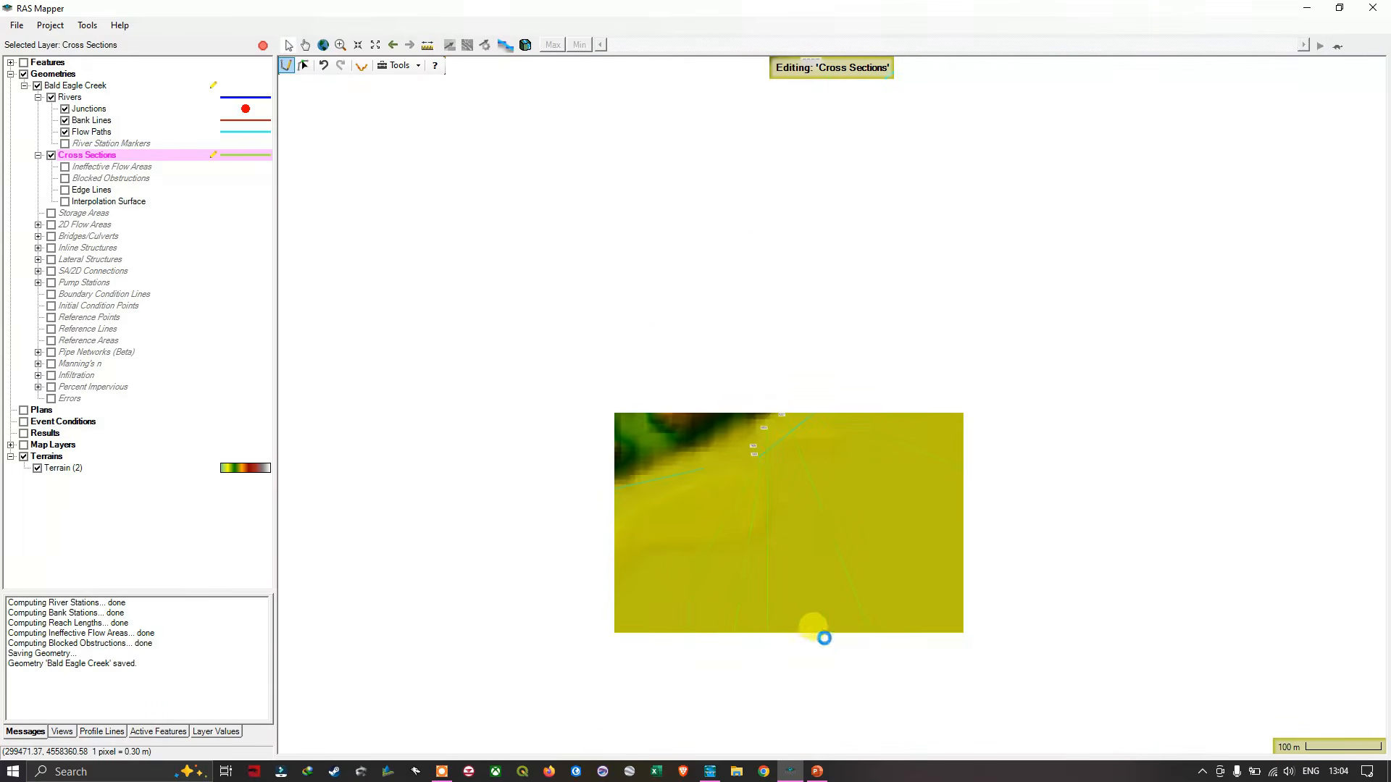
# - Update all attributes except terrain for all 155 cross sections
pyautogui.scroll(-1, 822, 700)
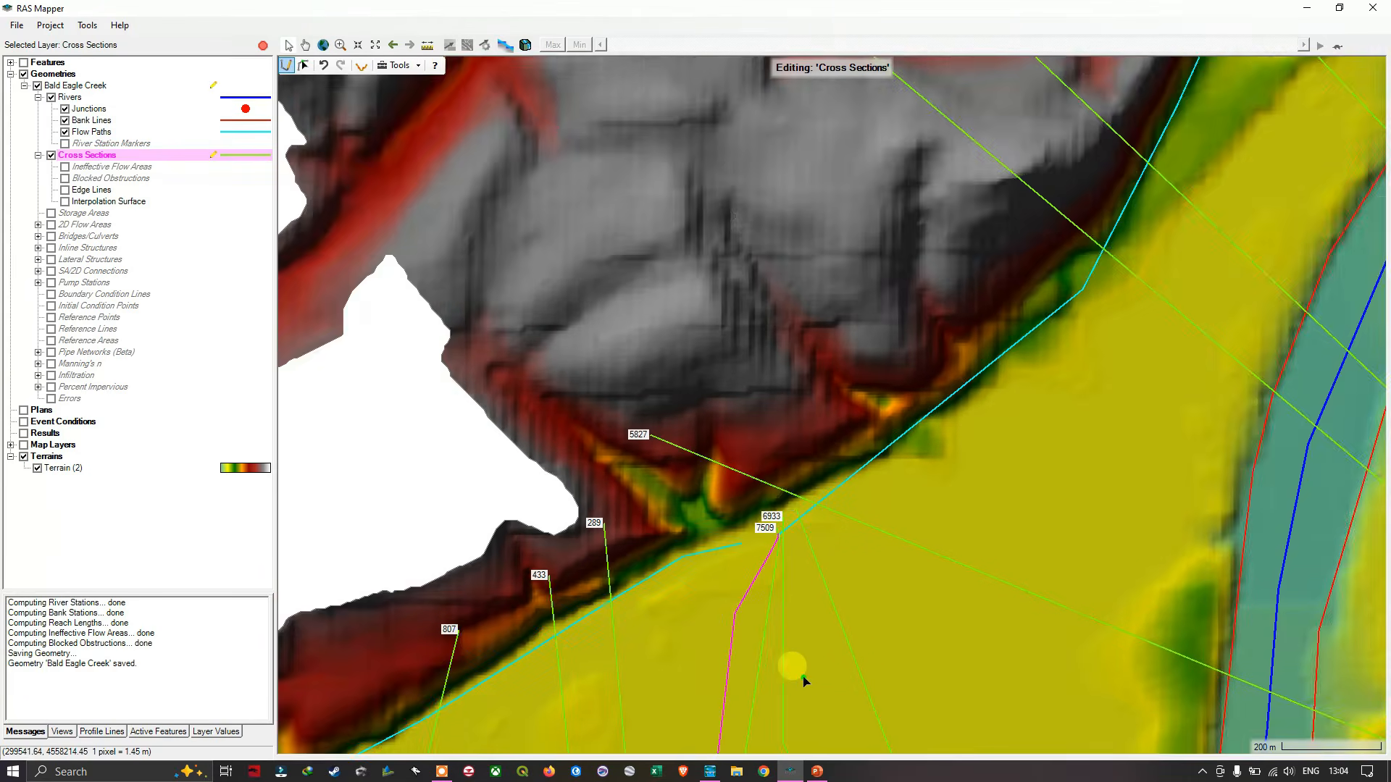
pyautogui.moveTo(797, 672); pyautogui.dragTo(772, 348)
pyautogui.scroll(-2, 832, 593)
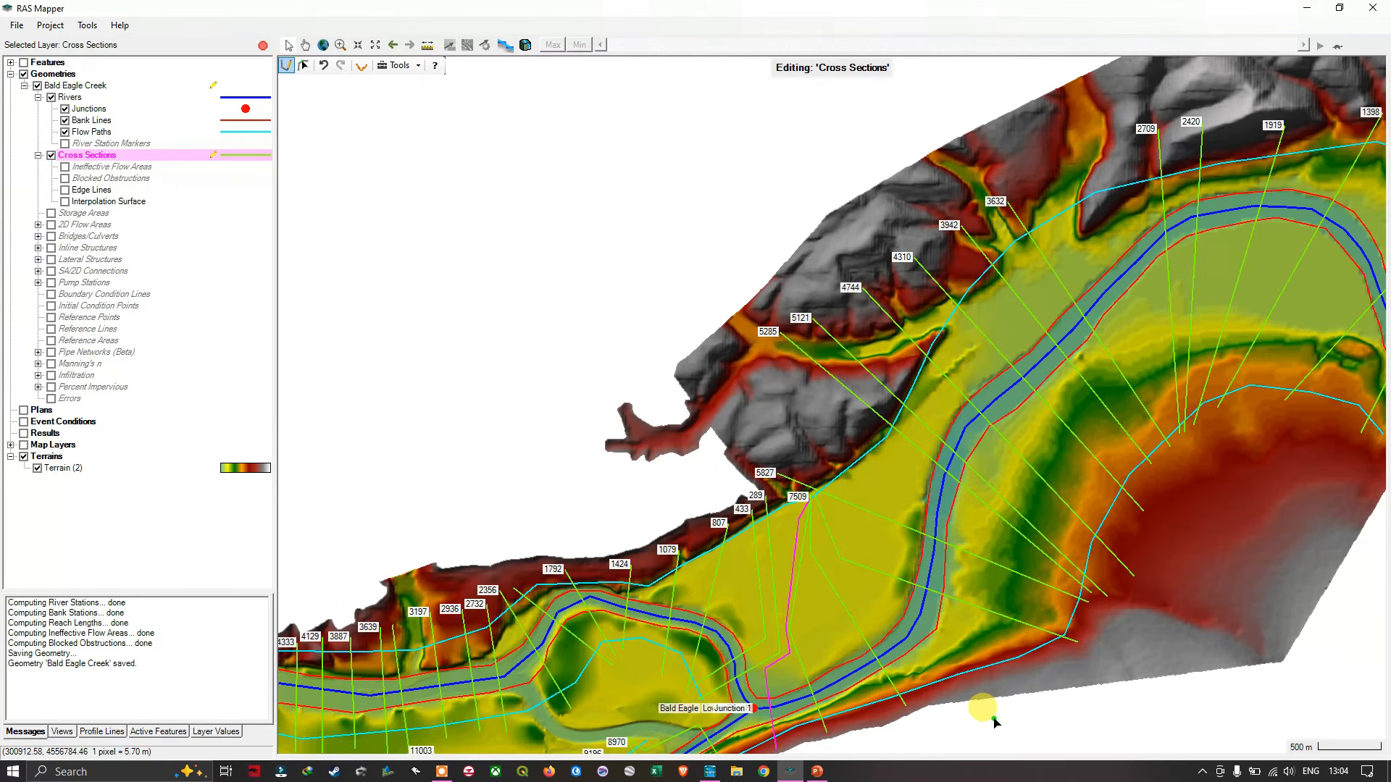
pyautogui.moveTo(979, 715); pyautogui.dragTo(928, 578)
pyautogui.click(724, 407)
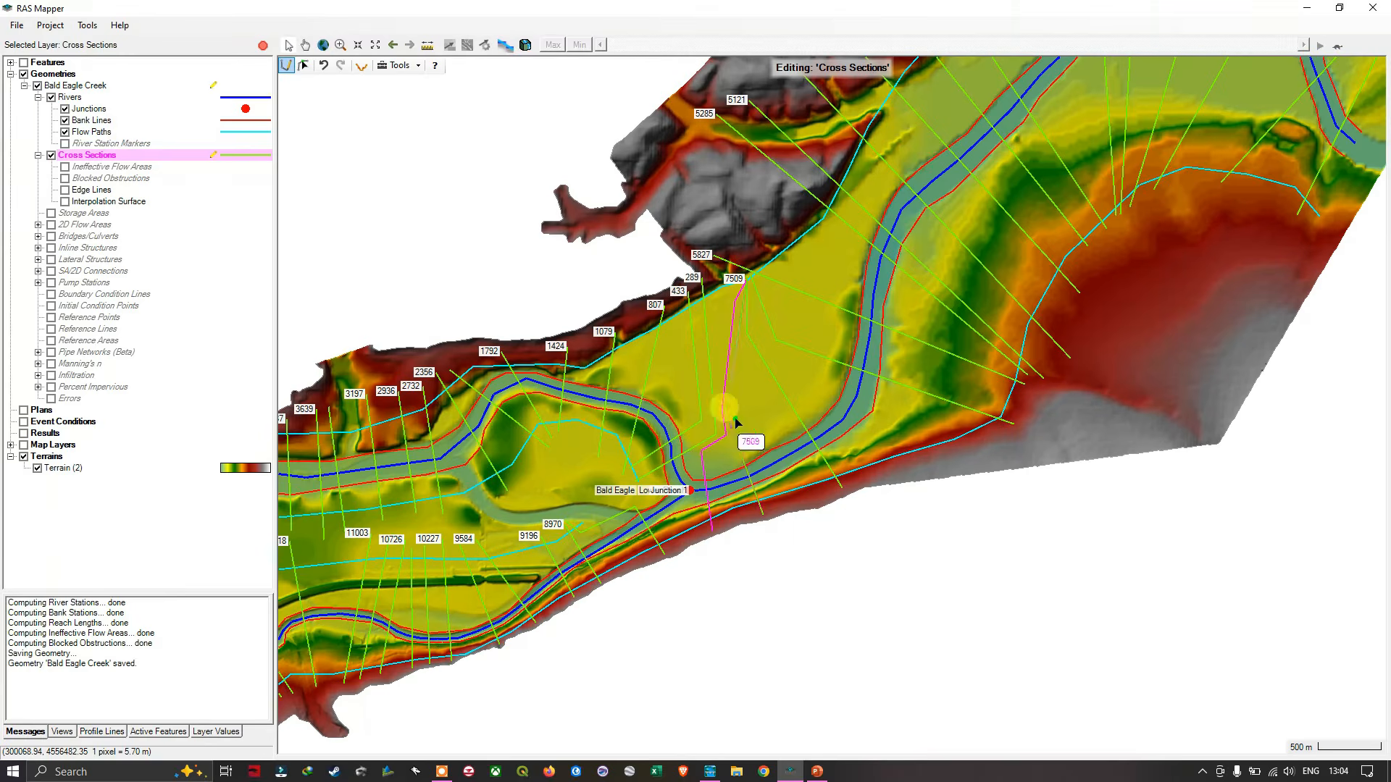
pyautogui.rightClick(115, 156)
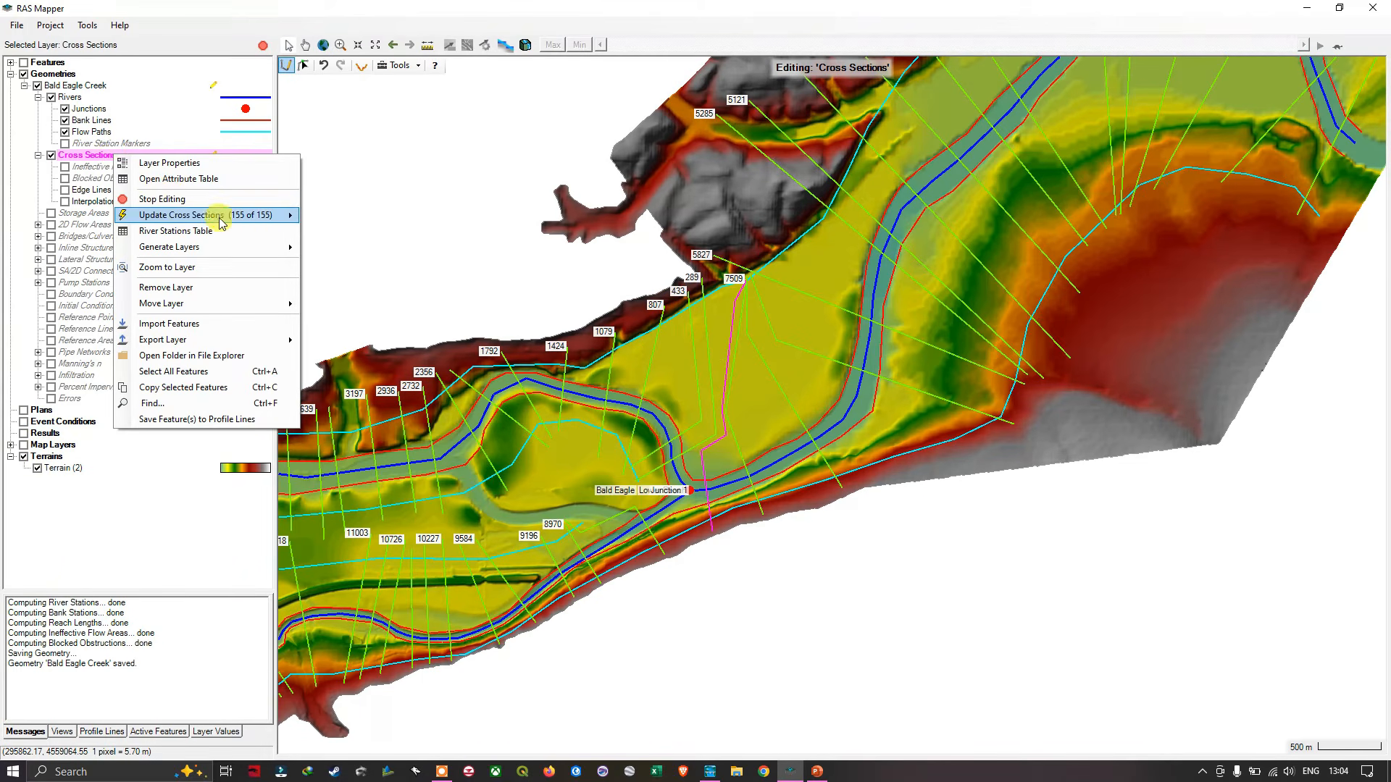
pyautogui.moveTo(257, 216)
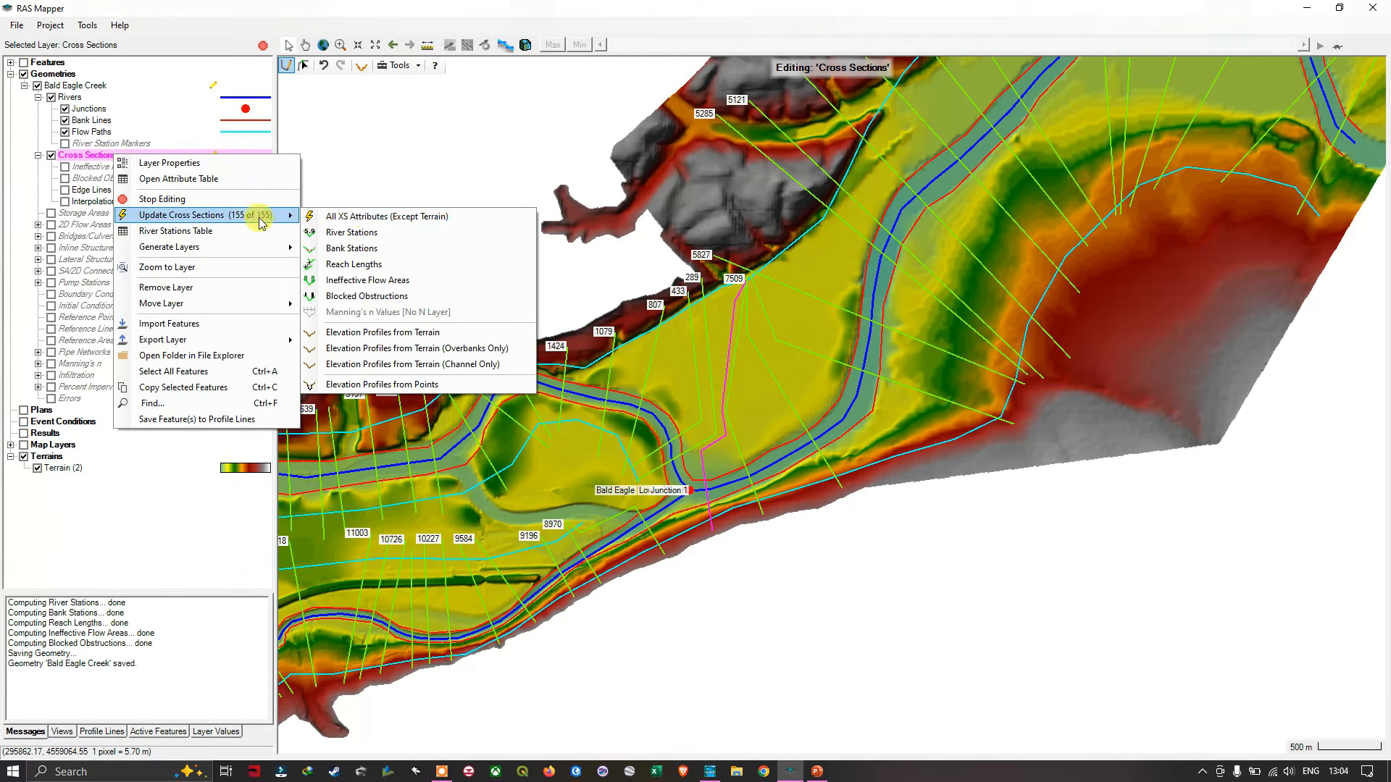
pyautogui.click(368, 219)
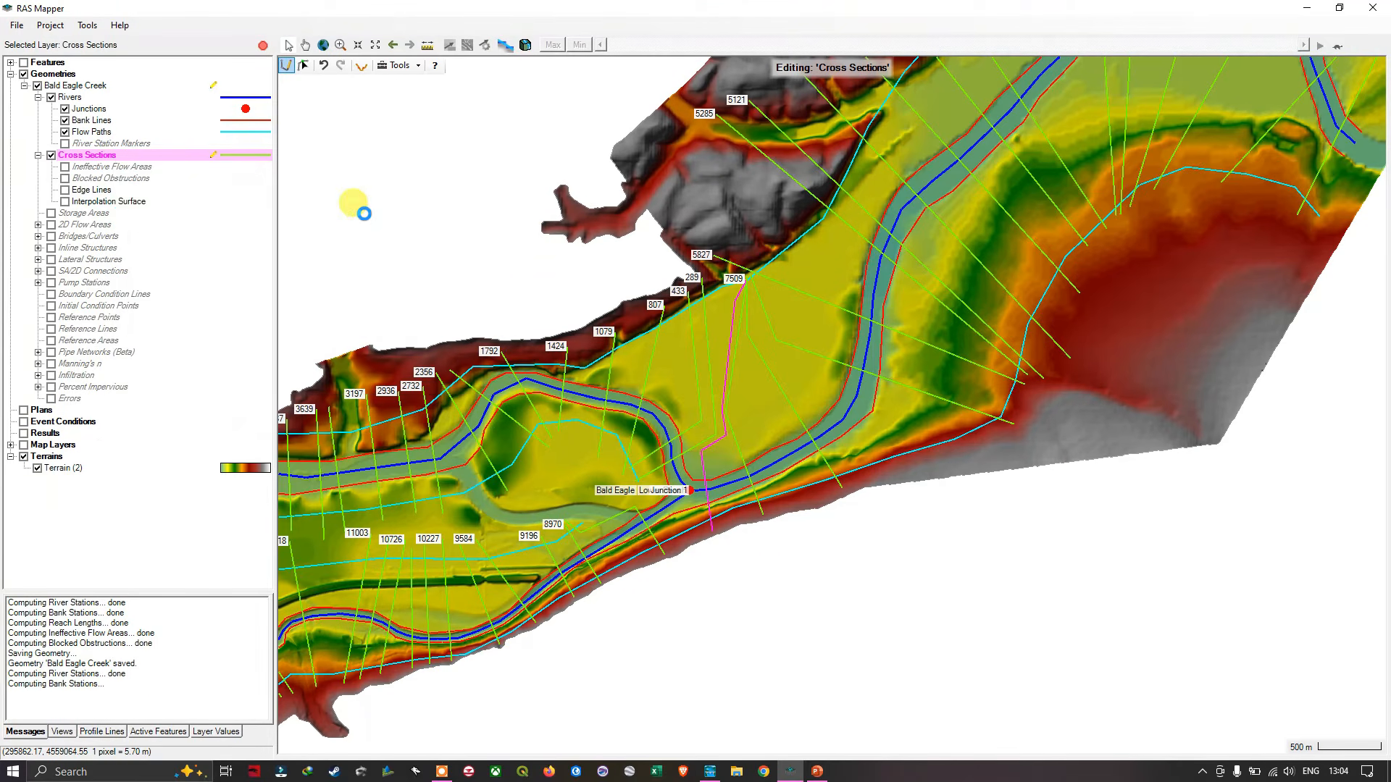
# - Stop editing the cross sections, save the Bald Eagle Creek edits and acknowledge the edge line notice
pyautogui.rightClick(114, 161)
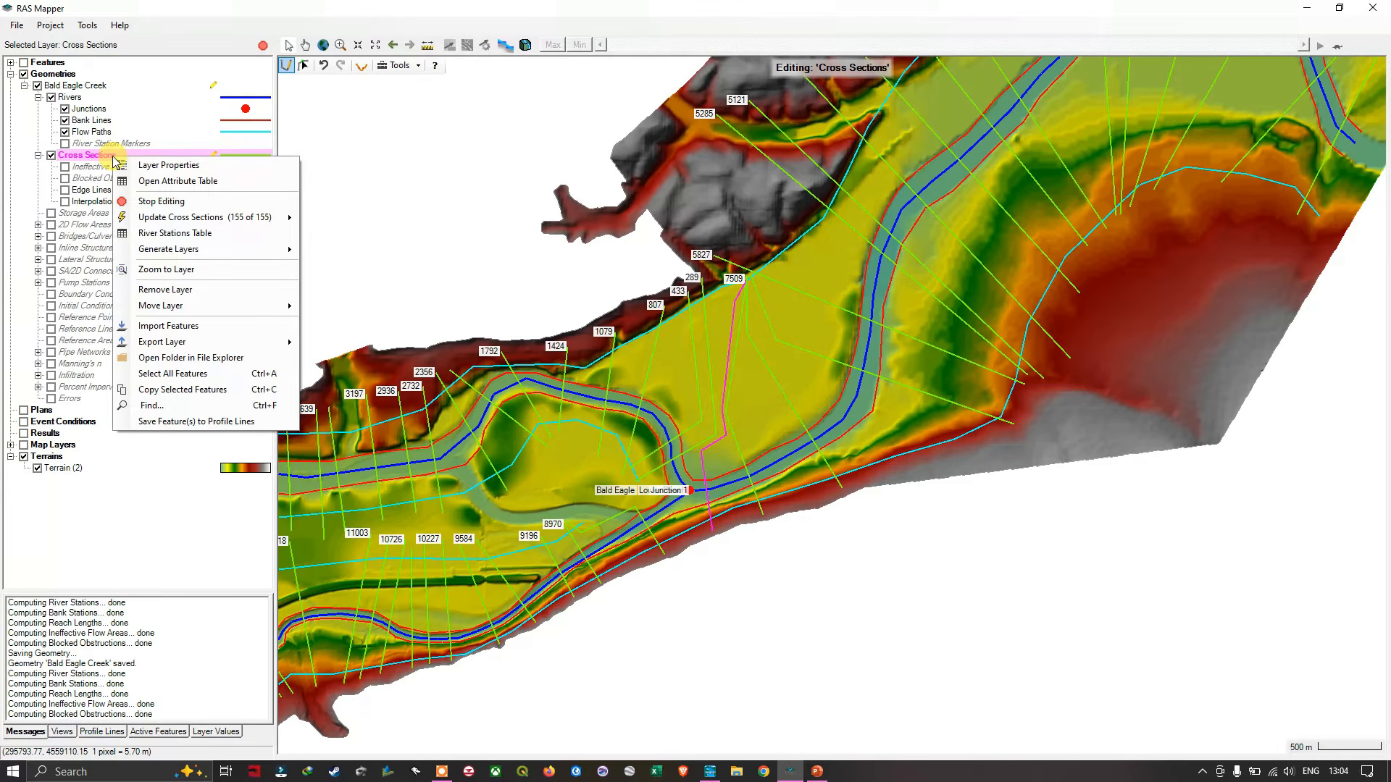
pyautogui.click(179, 202)
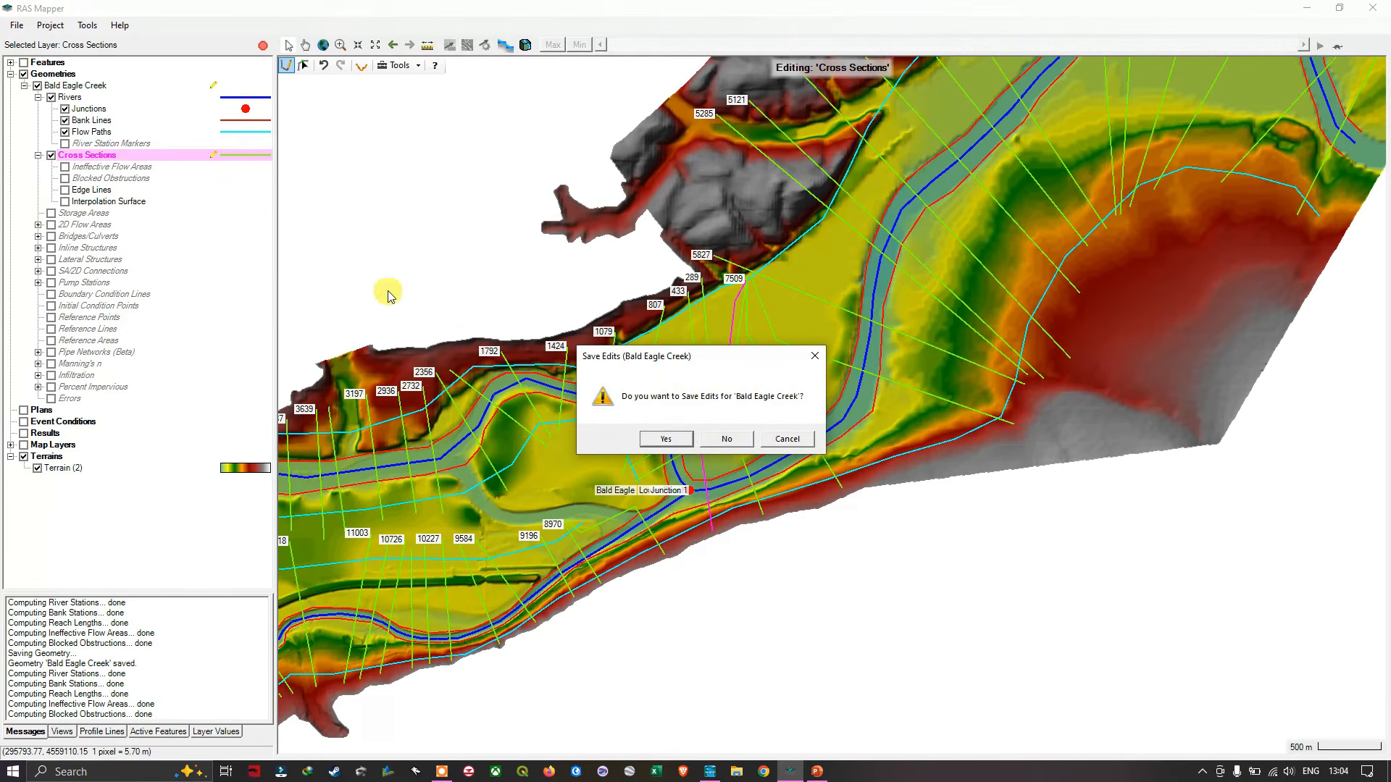
pyautogui.click(668, 439)
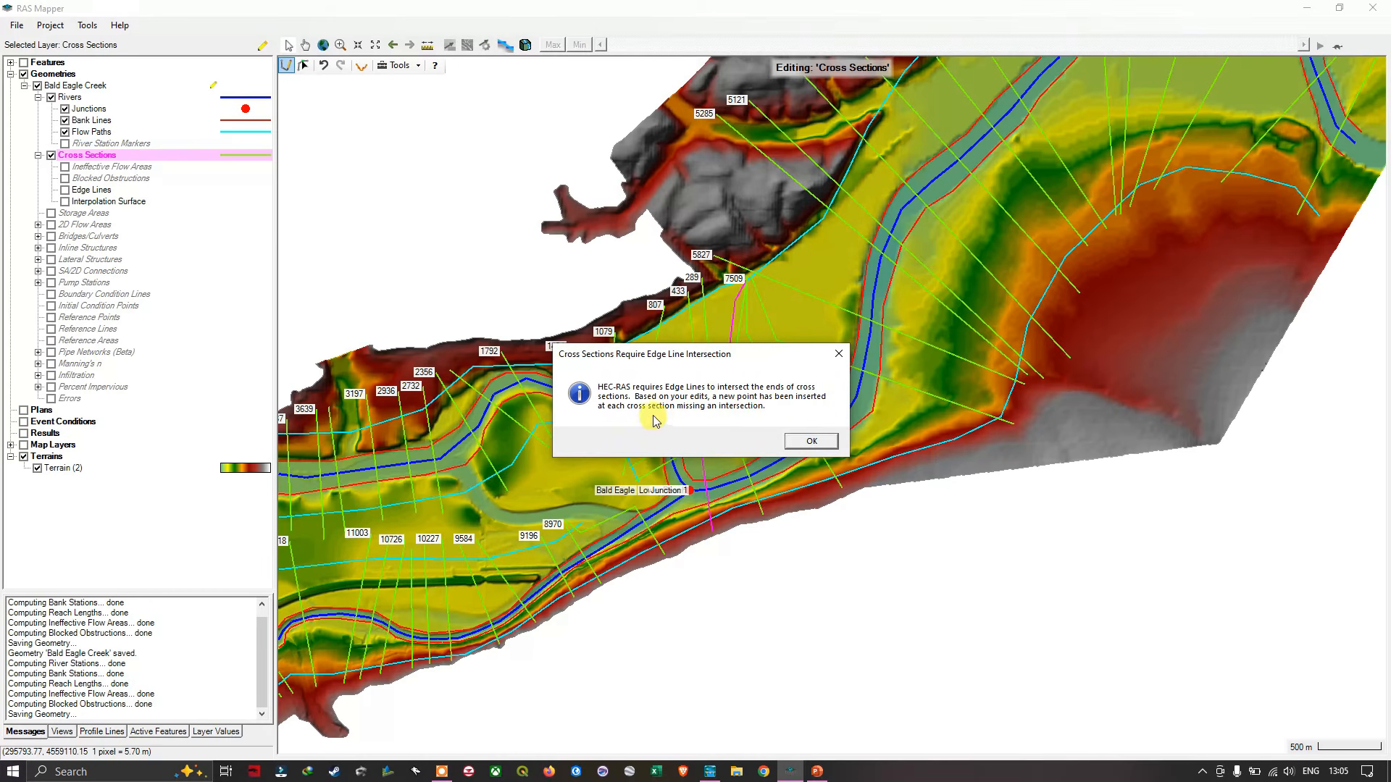
pyautogui.click(829, 442)
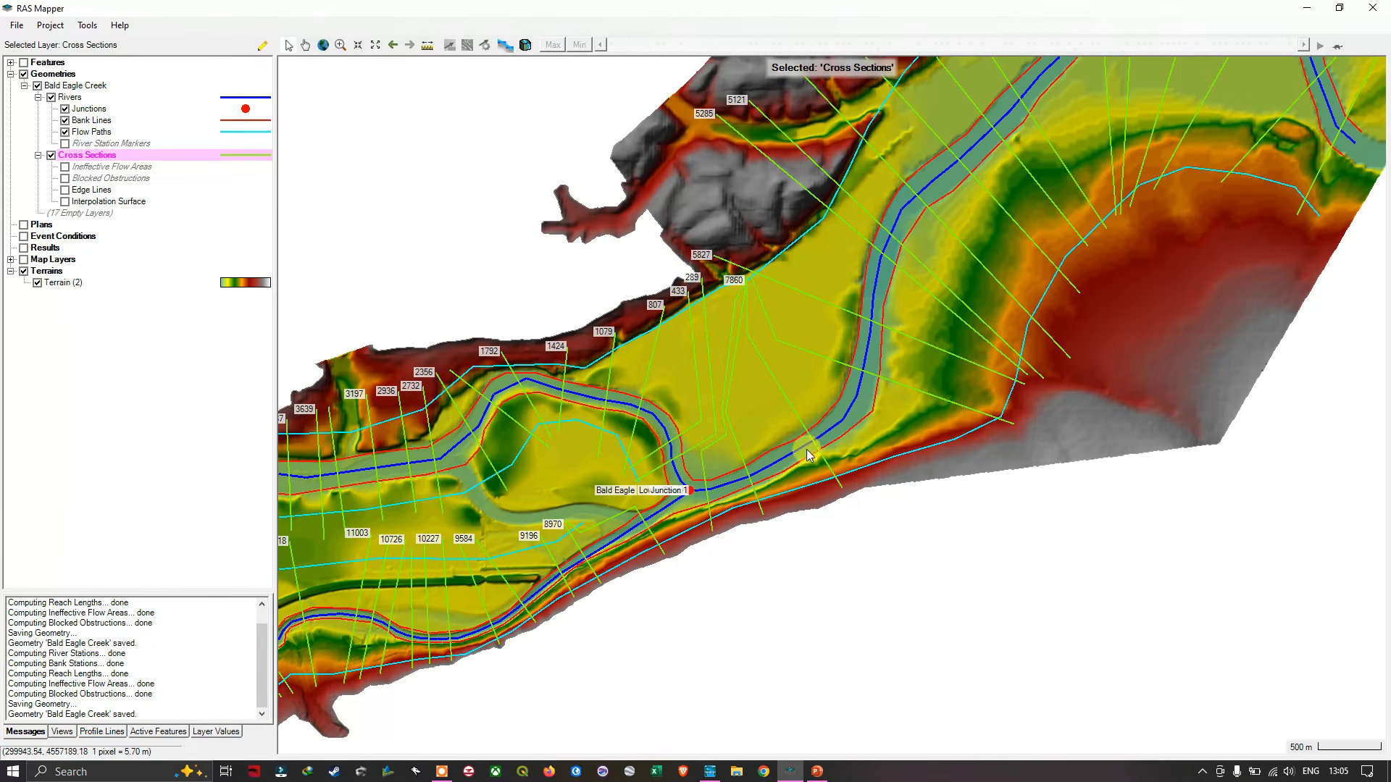
# - Examine the northern ends of cross sections 7860, 7509 and 6933 near Junction 1 and the cross-section layout along all reaches
pyautogui.scroll(3, 723, 240)
pyautogui.scroll(3, 738, 255)
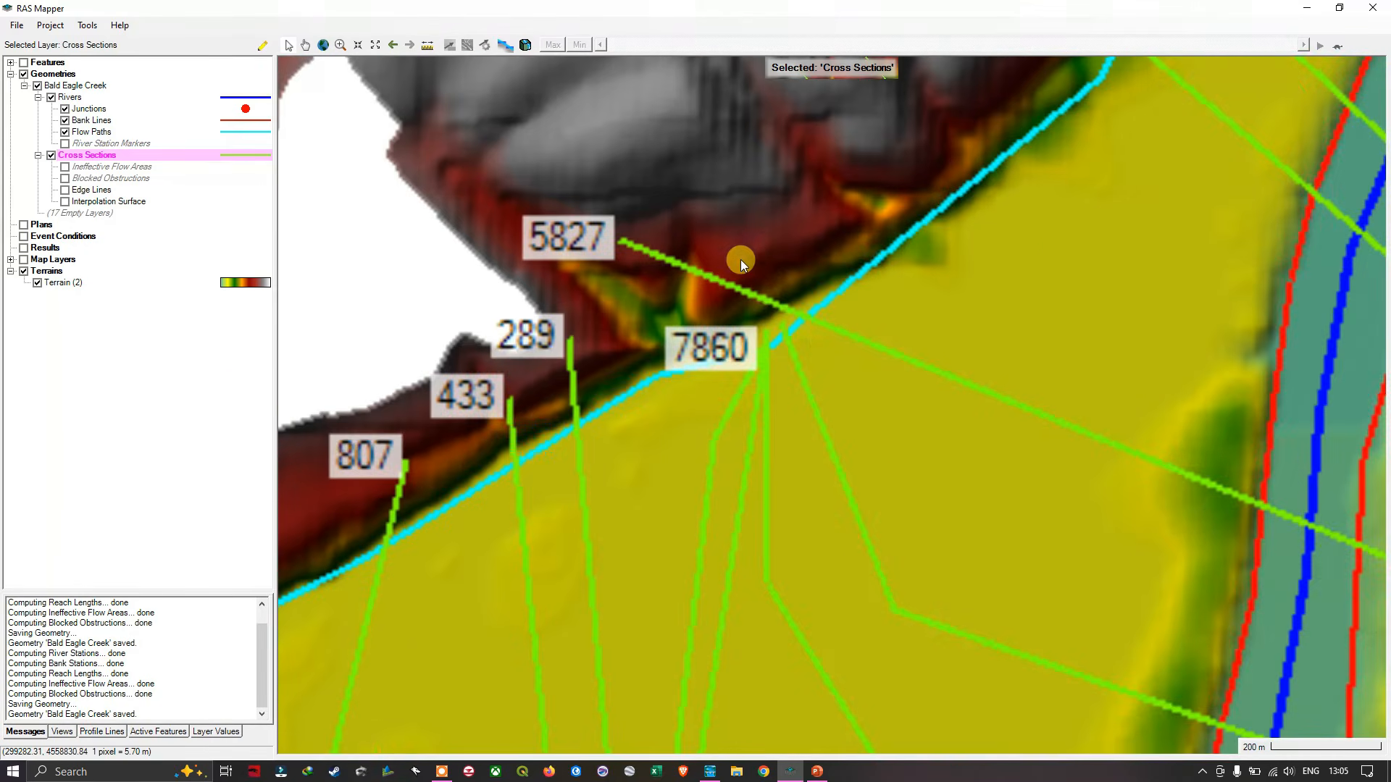
pyautogui.scroll(4, 797, 355)
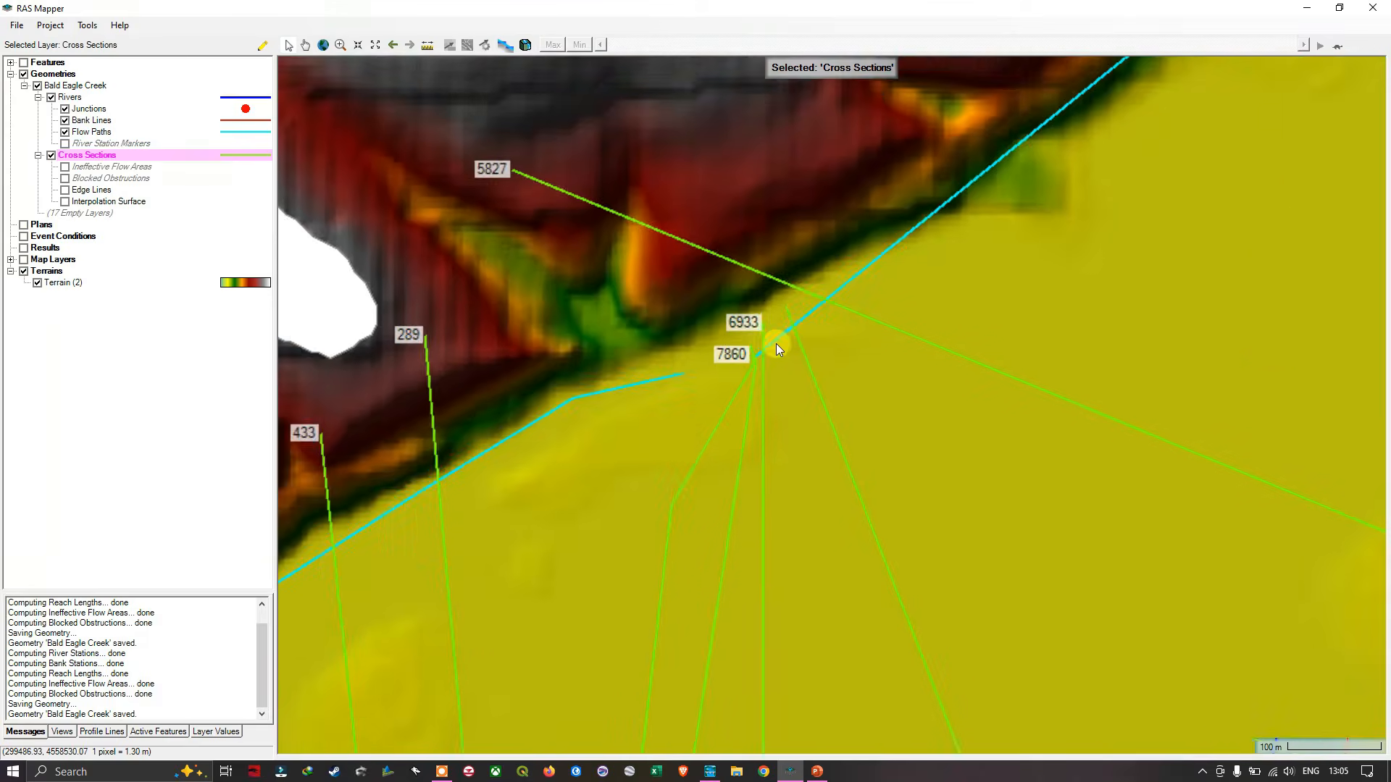
pyautogui.scroll(2, 809, 387)
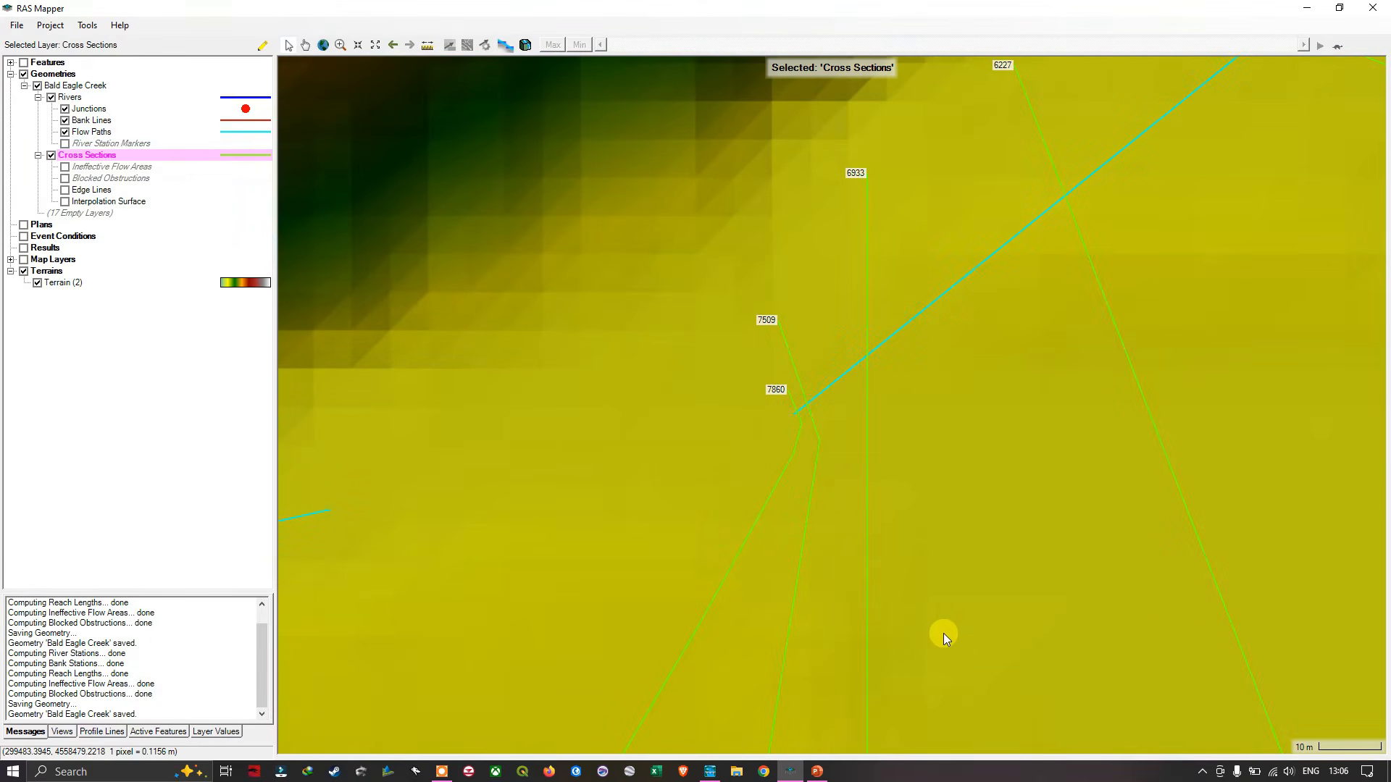
pyautogui.scroll(-3, 914, 602)
pyautogui.scroll(-3, 914, 603)
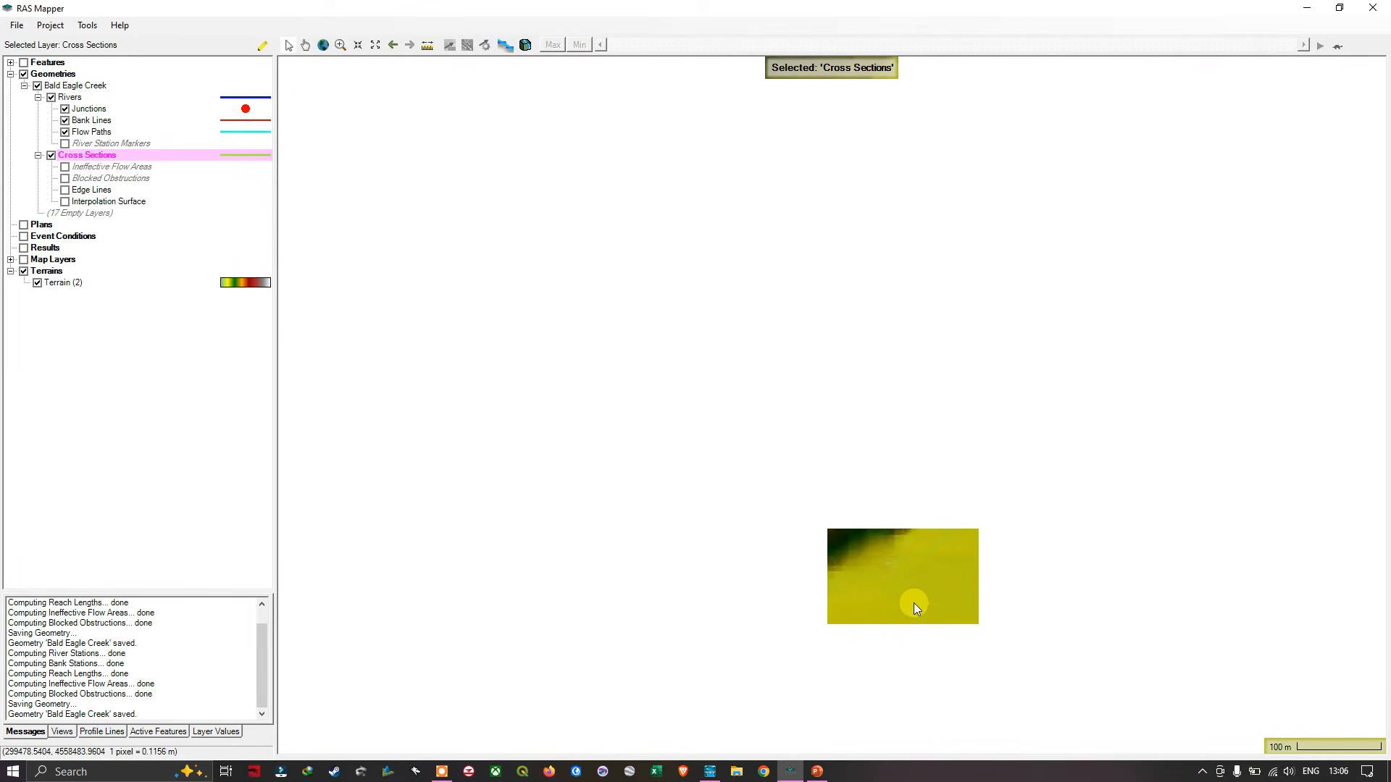
pyautogui.scroll(-3, 1010, 624)
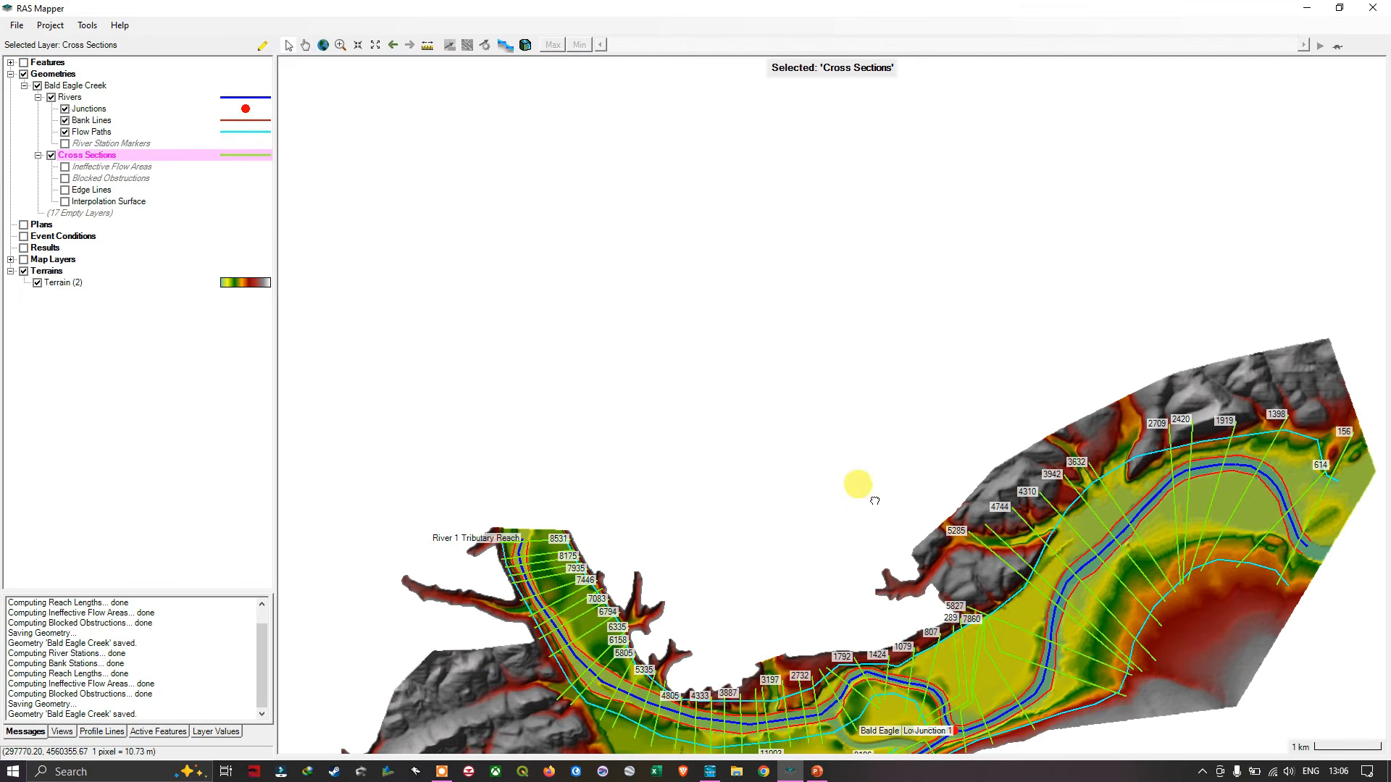
pyautogui.moveTo(861, 481); pyautogui.dragTo(917, 242)
pyautogui.scroll(-1, 940, 284)
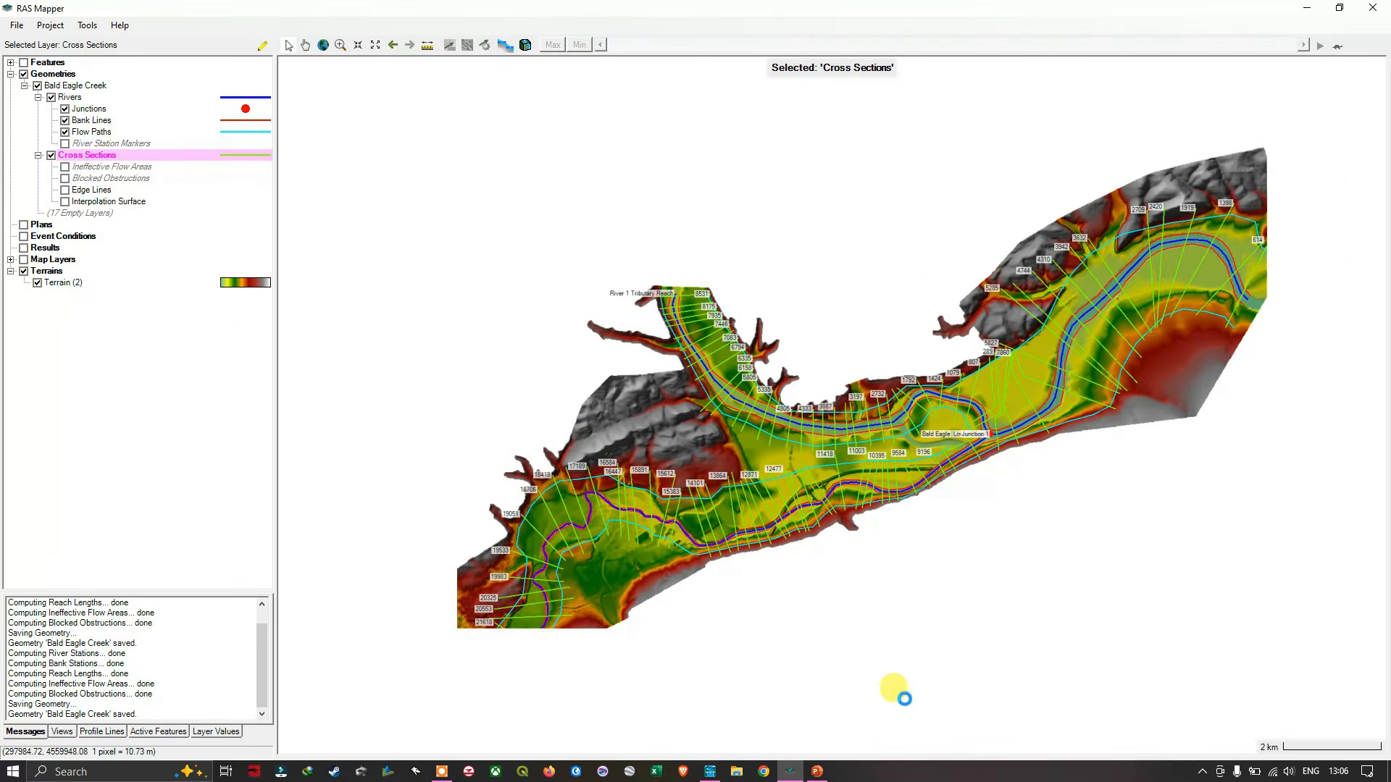
pyautogui.scroll(-1, 833, 637)
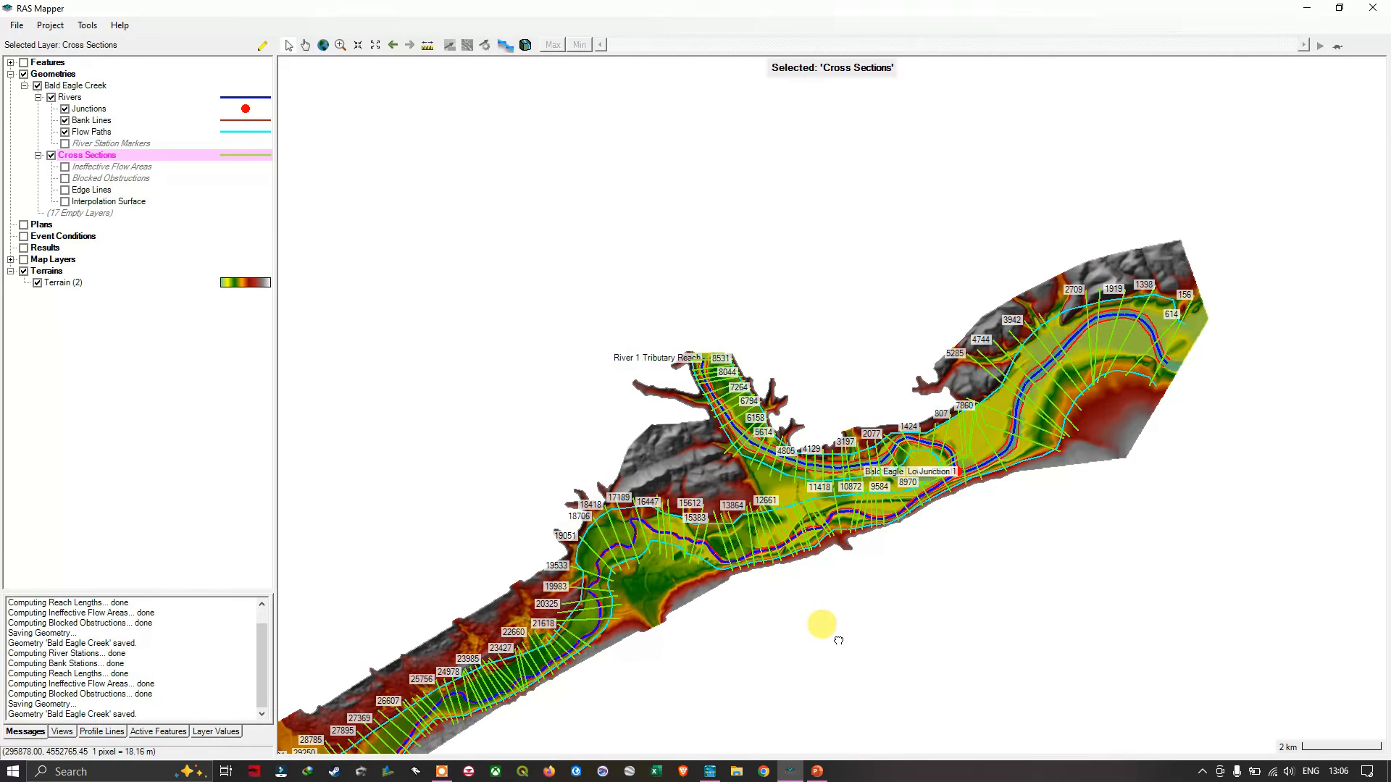
pyautogui.moveTo(817, 620); pyautogui.dragTo(922, 512)
pyautogui.scroll(-1, 580, 546)
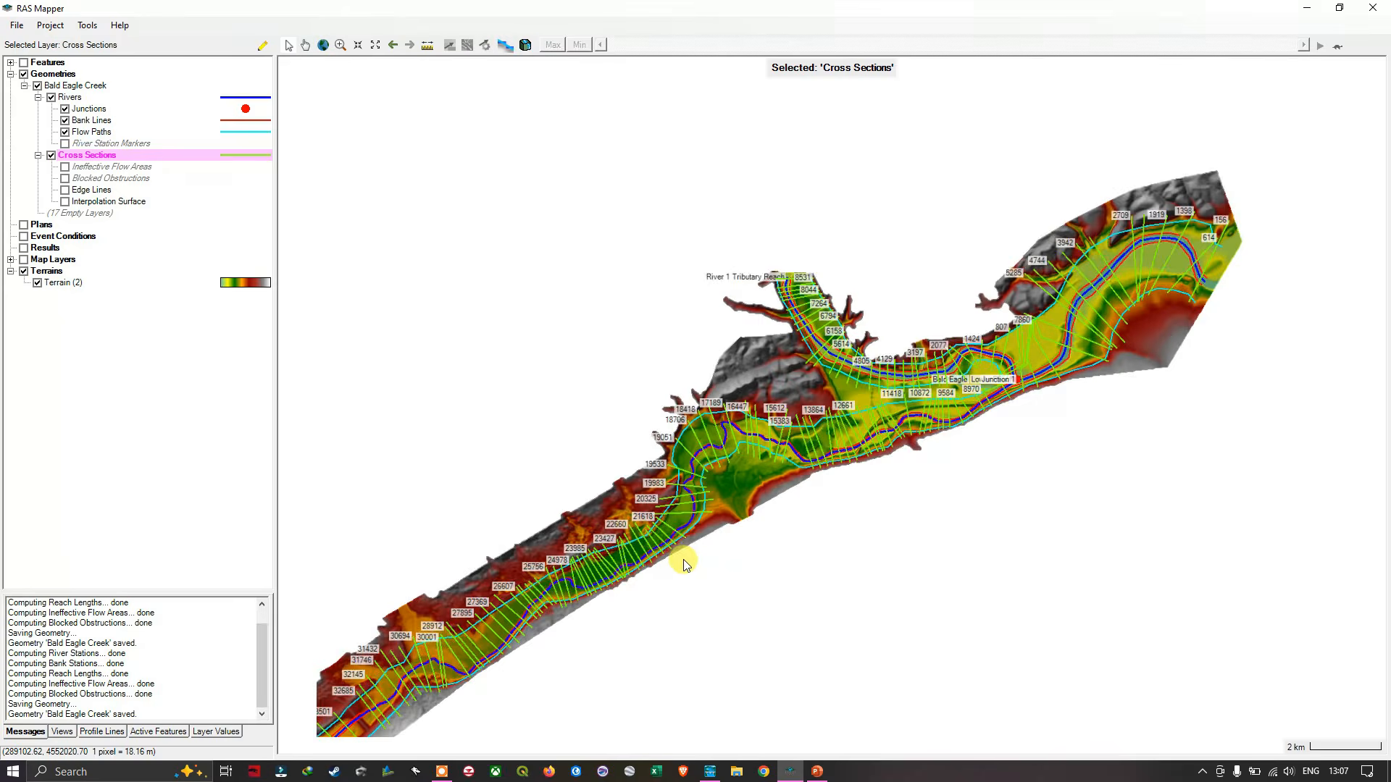
pyautogui.moveTo(681, 562); pyautogui.dragTo(771, 526)
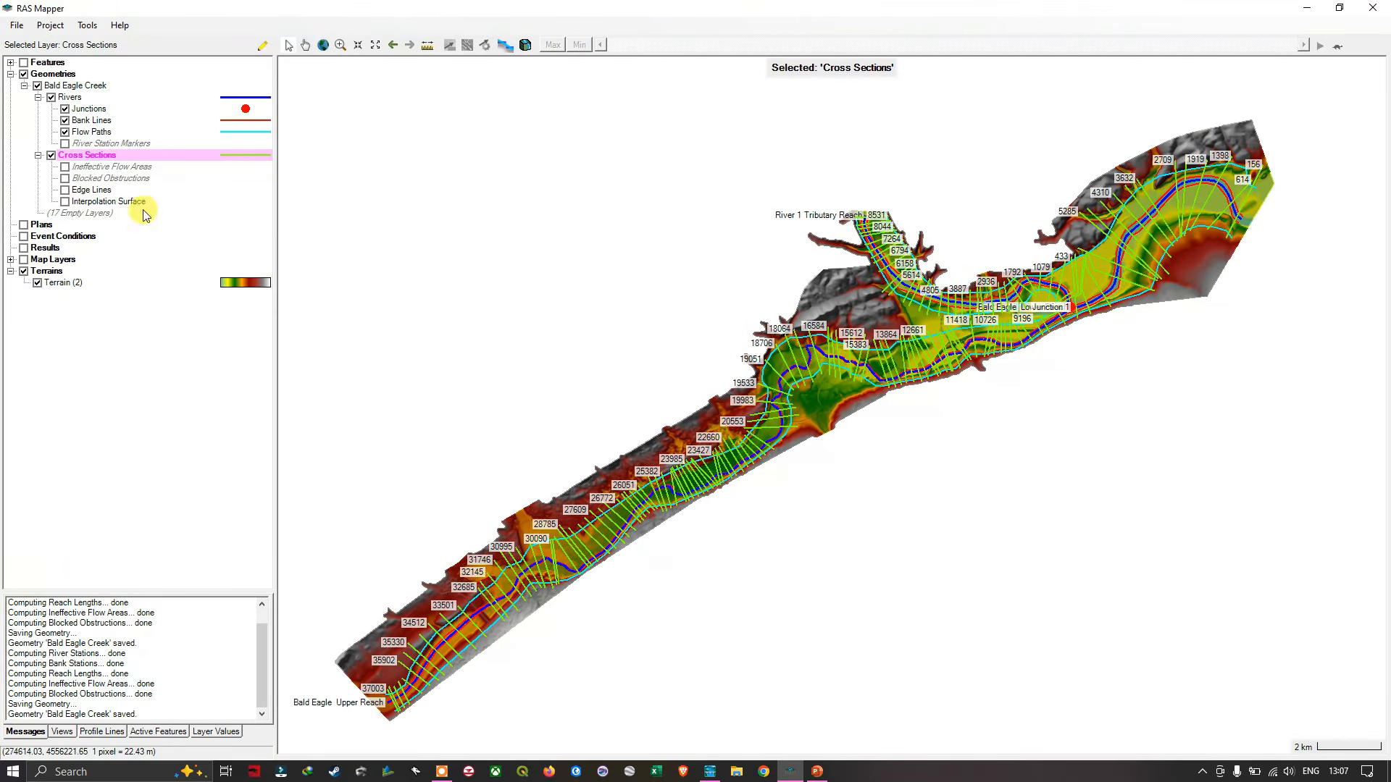
# - Save the work and open the Cross Sections attribute table, enlarging its window to show all columns and more rows
pyautogui.click(16, 25)
pyautogui.click(45, 58)
pyautogui.rightClick(98, 162)
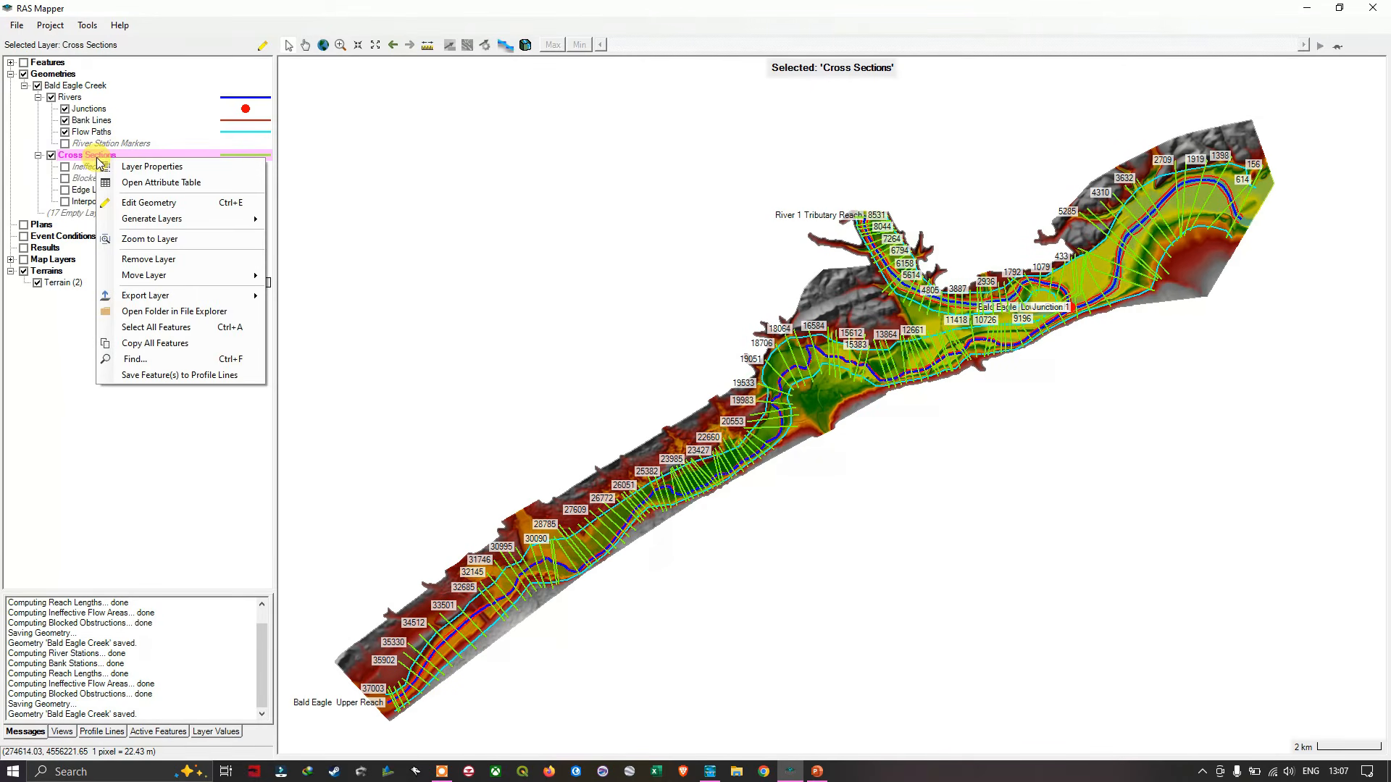
pyautogui.click(169, 186)
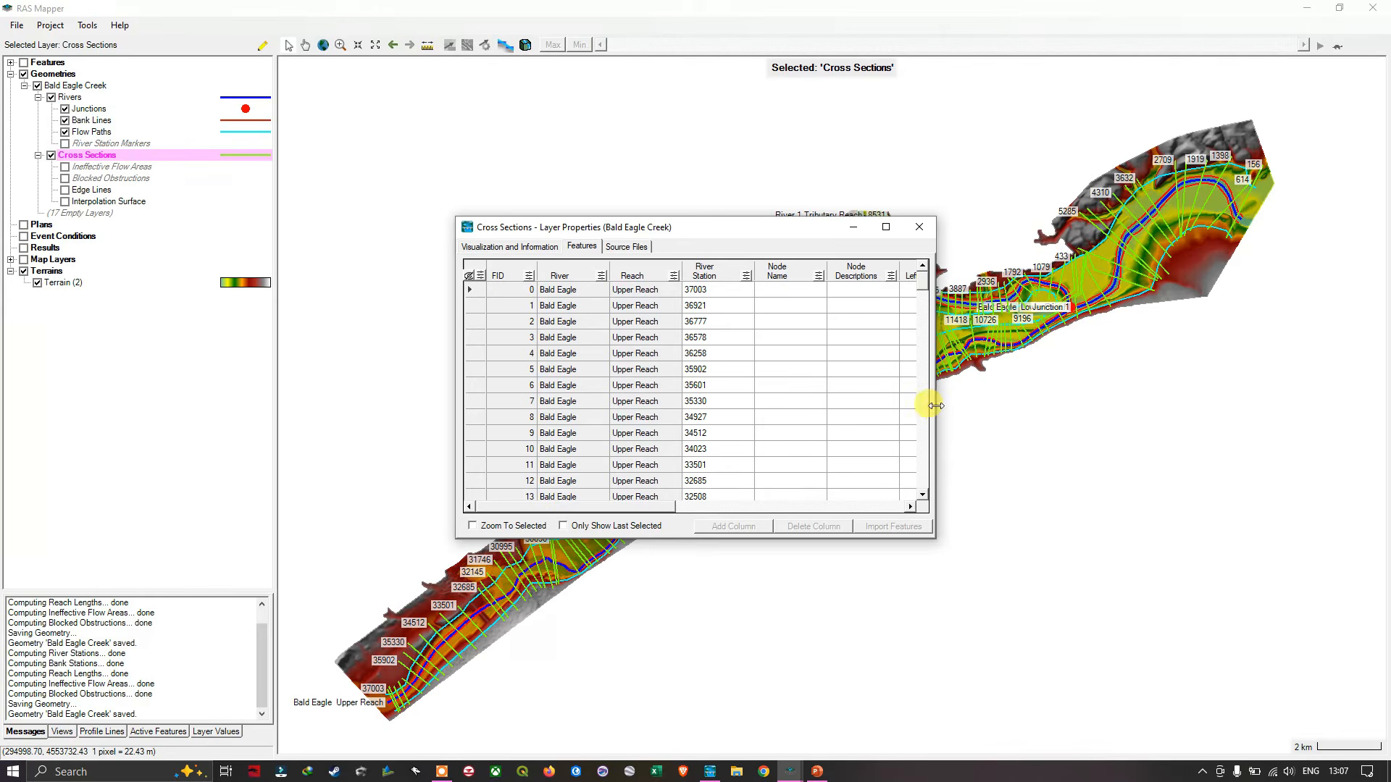
pyautogui.moveTo(935, 406); pyautogui.dragTo(1382, 386)
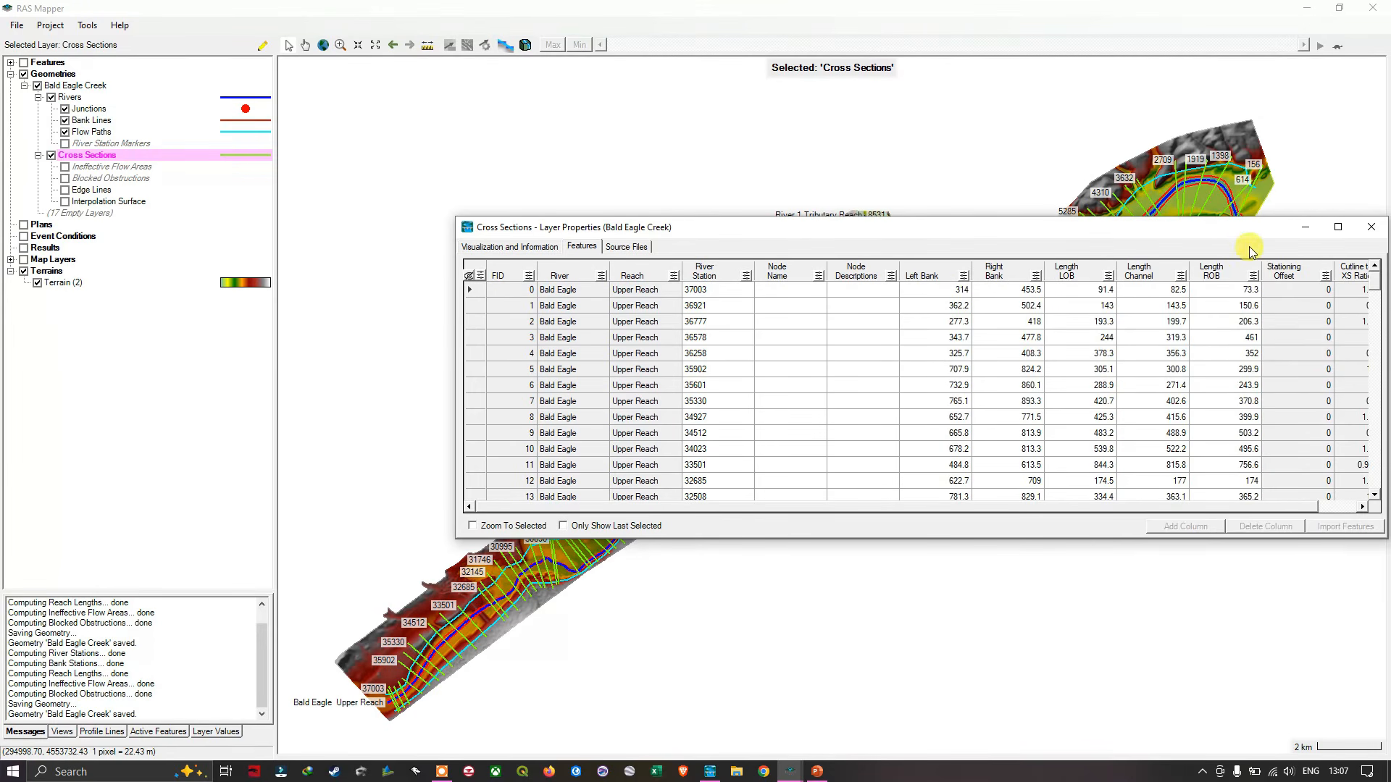
pyautogui.moveTo(1252, 231); pyautogui.dragTo(992, 207)
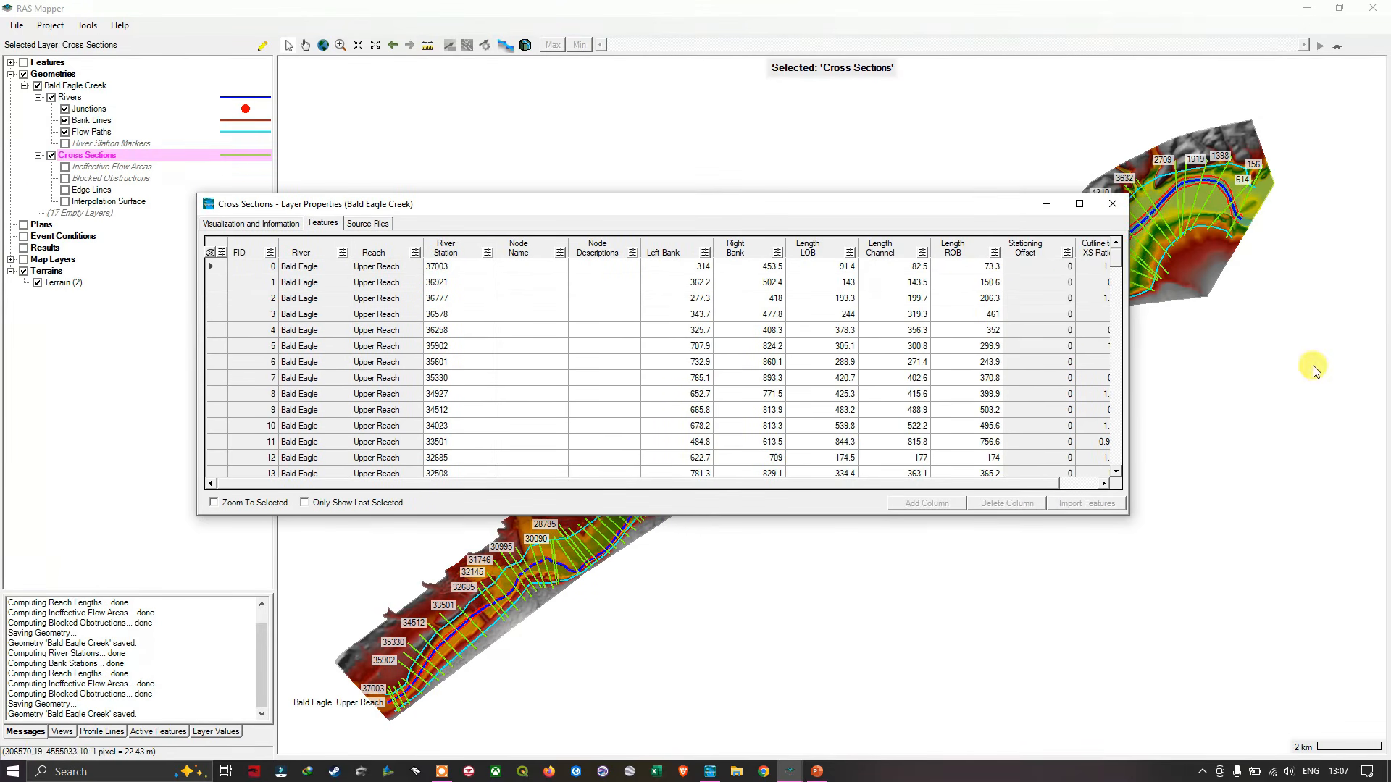
pyautogui.moveTo(1126, 322); pyautogui.dragTo(1221, 332)
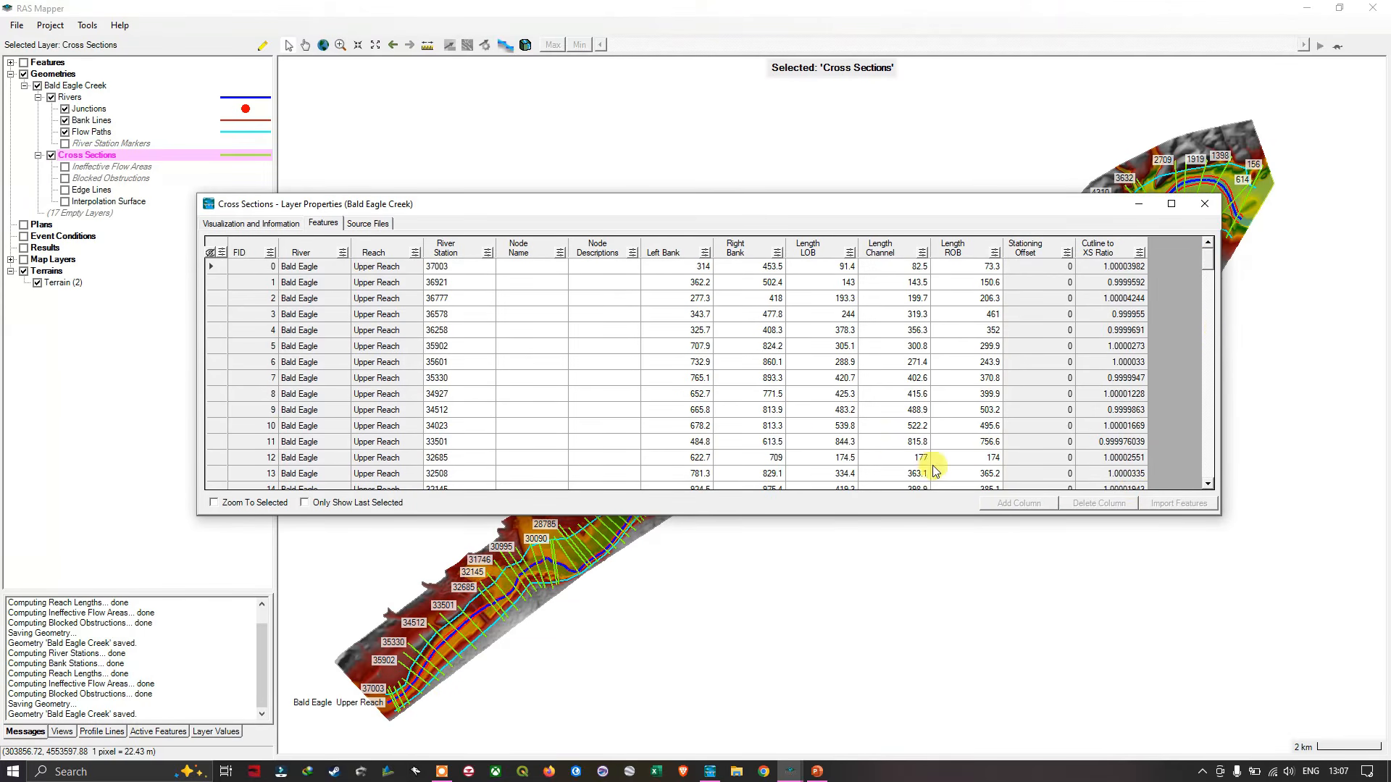
pyautogui.moveTo(793, 515); pyautogui.dragTo(796, 623)
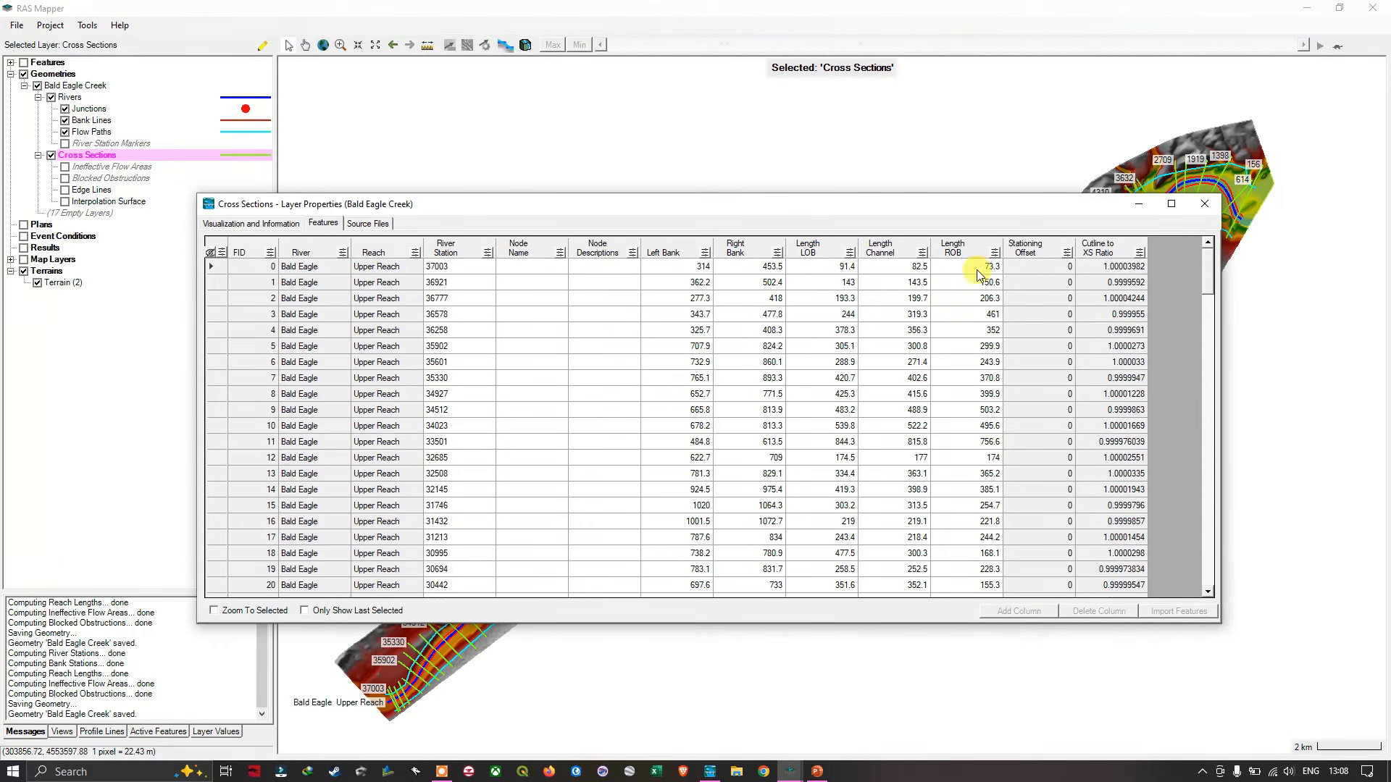
# - Review the river stations, bank stations and reach lengths of all three reaches in the cross-section attribute table and close it
pyautogui.scroll(-6, 976, 382)
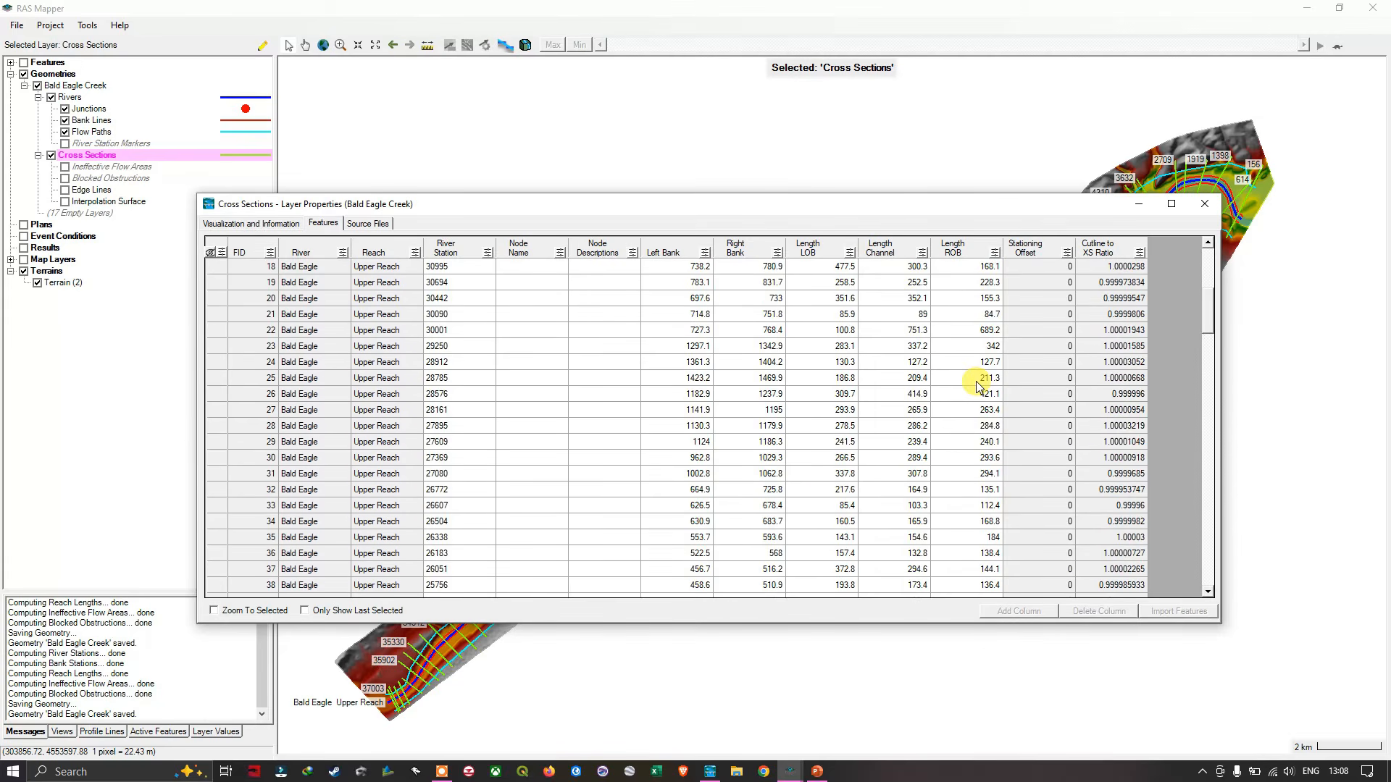
pyautogui.scroll(6, 976, 381)
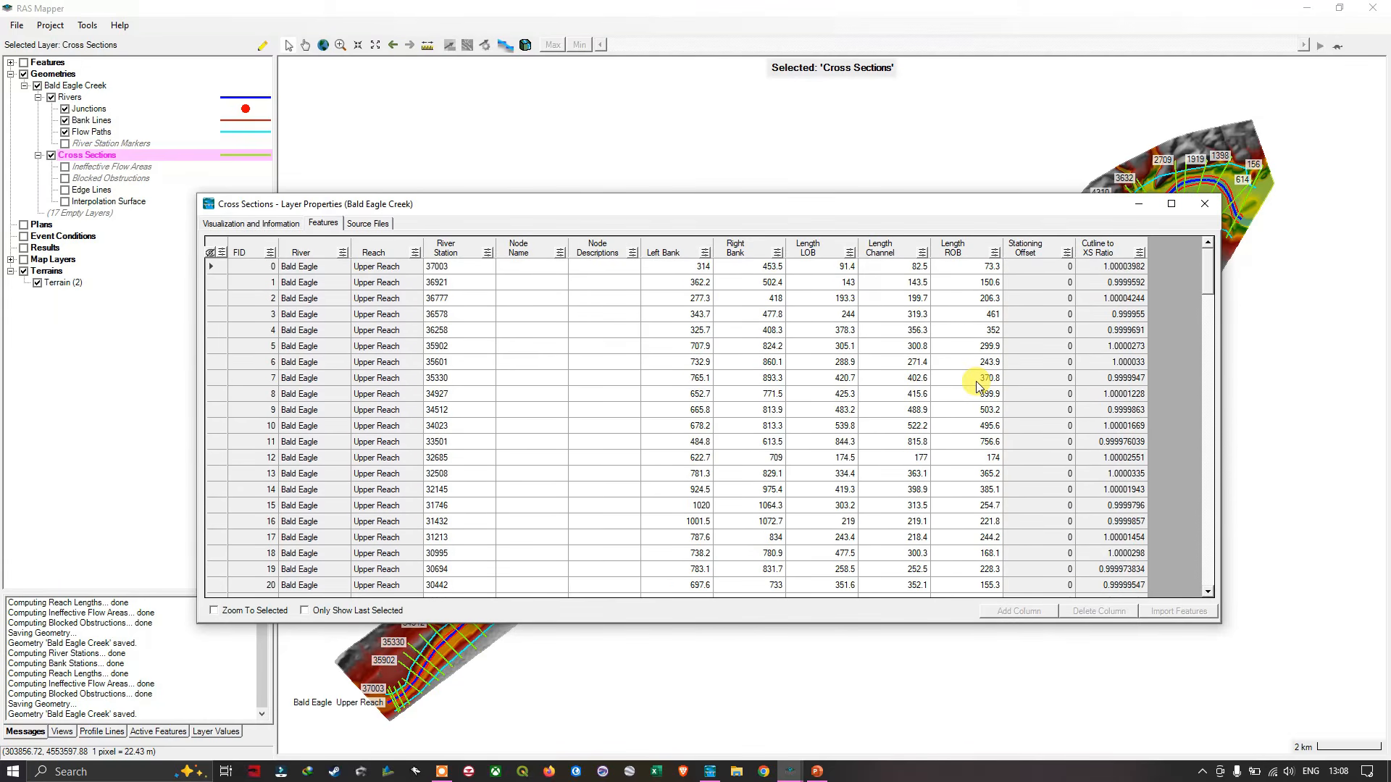
pyautogui.scroll(-20, 1158, 359)
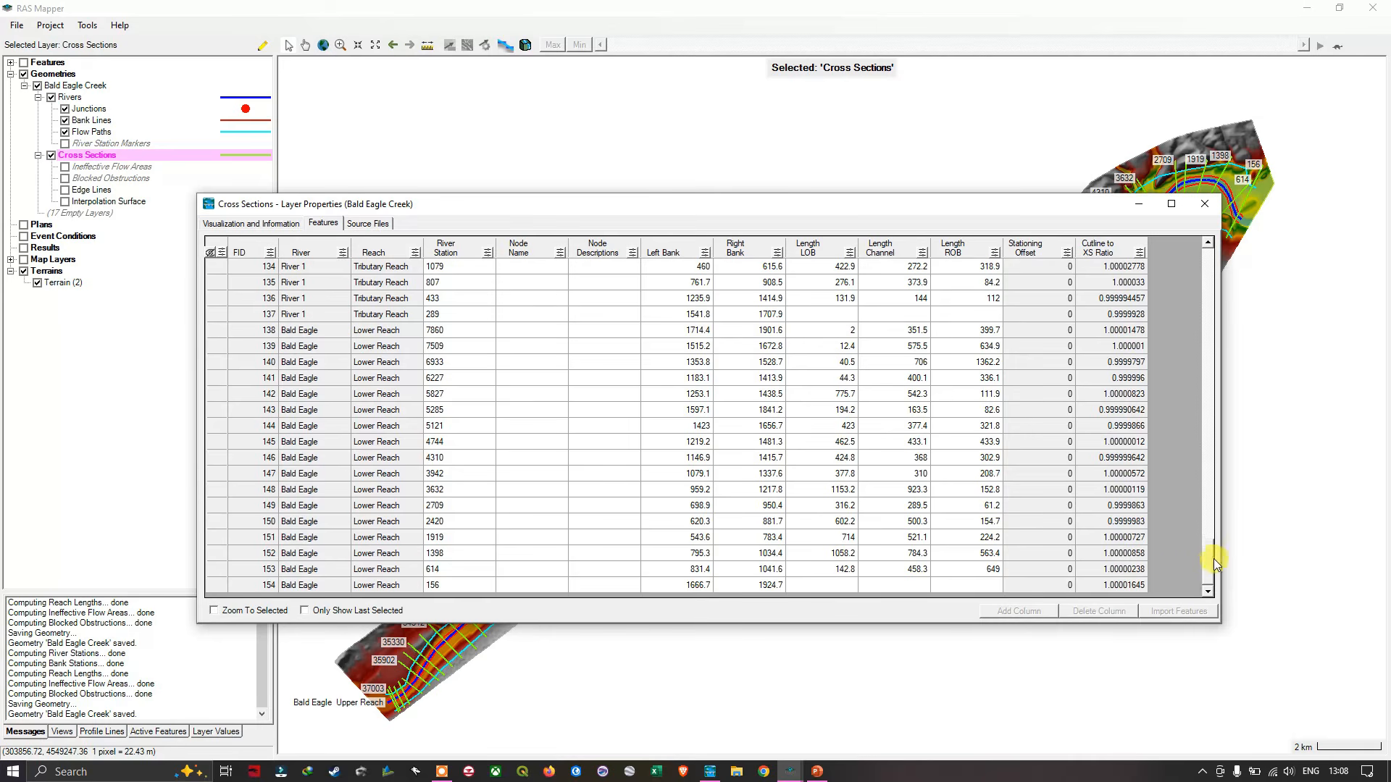
pyautogui.moveTo(1208, 556); pyautogui.dragTo(1214, 255)
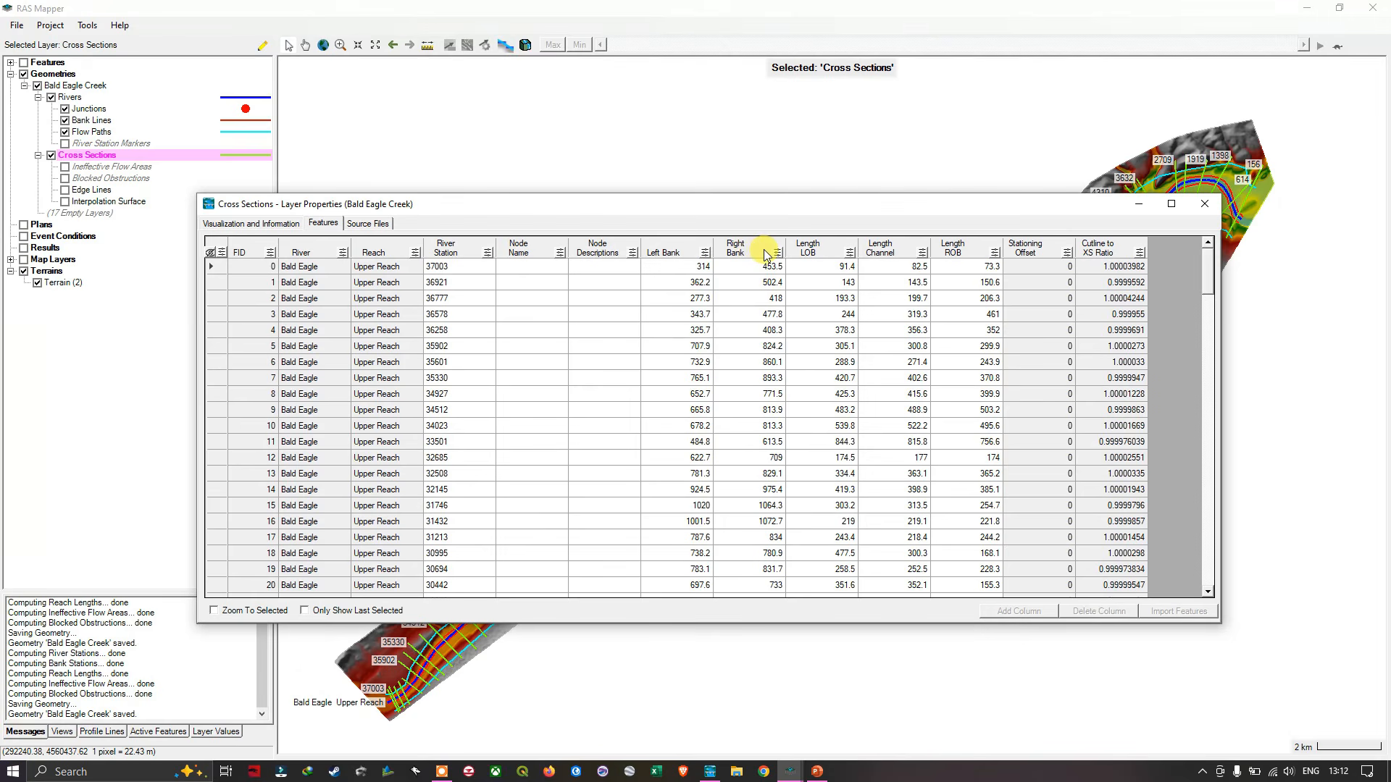
pyautogui.scroll(-20, 870, 423)
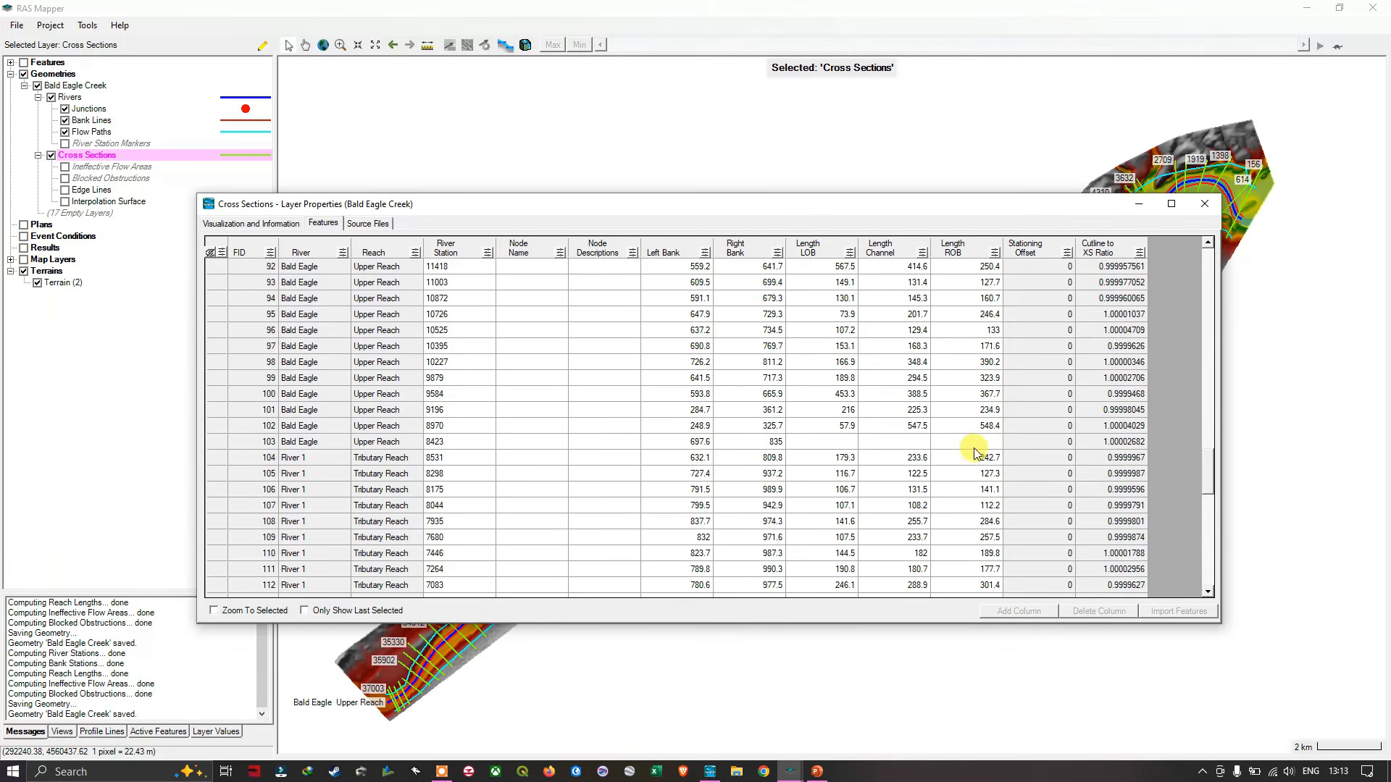
pyautogui.click(1205, 204)
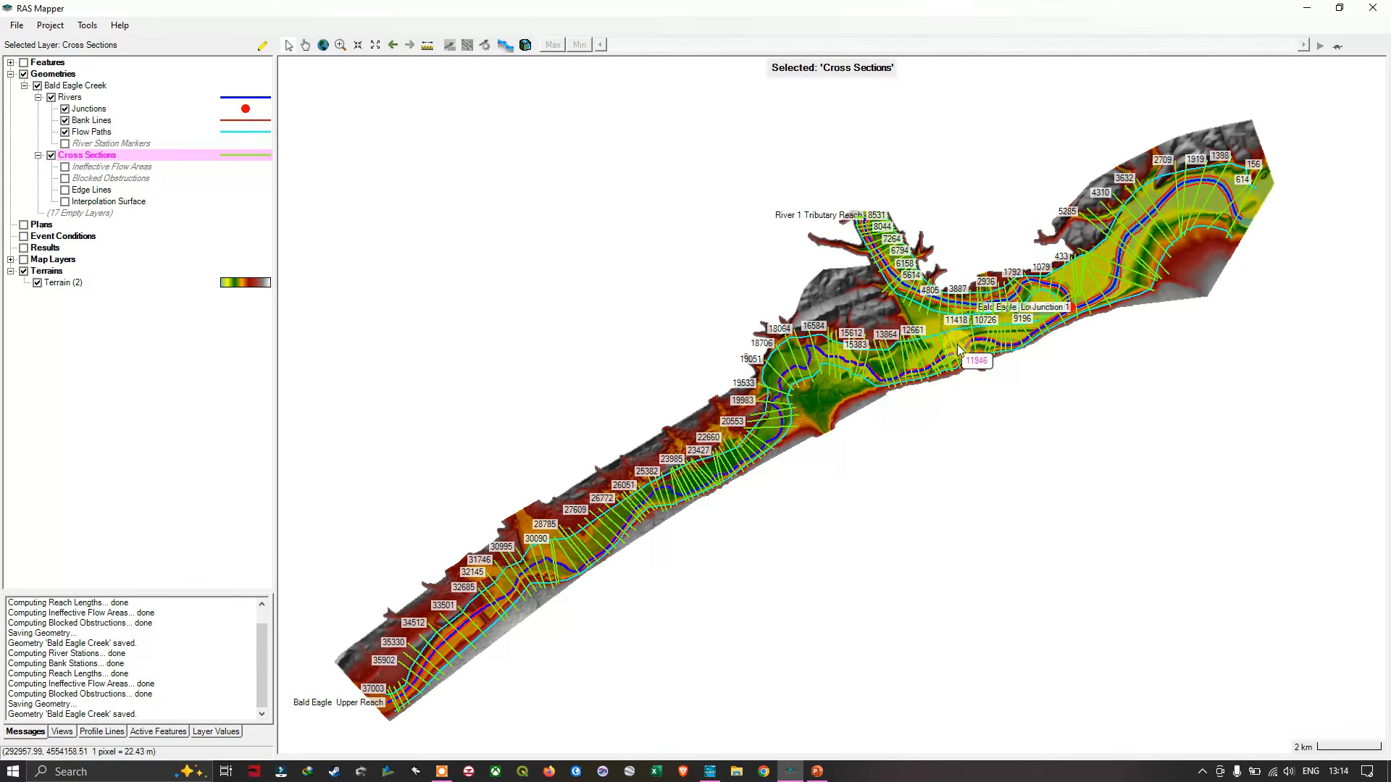
pyautogui.scroll(4, 958, 342)
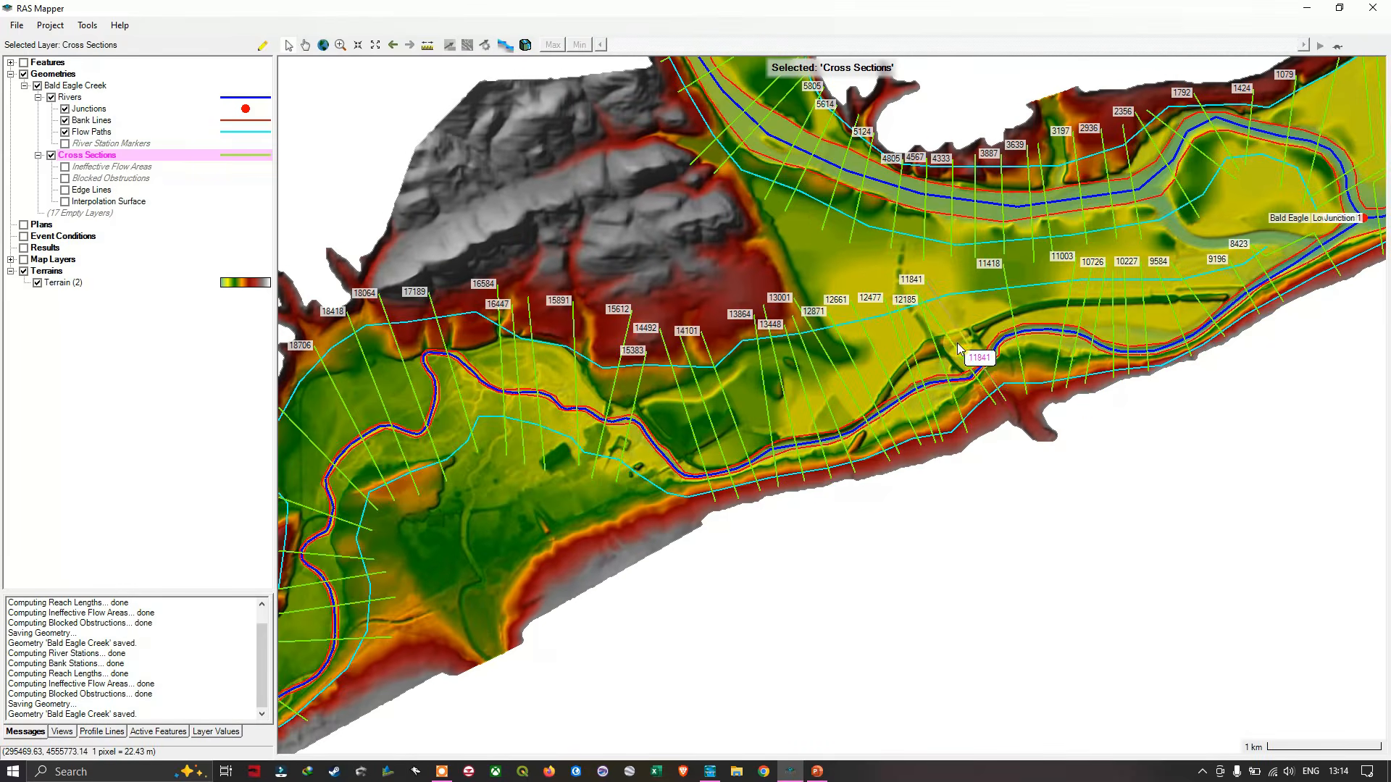
pyautogui.scroll(4, 959, 367)
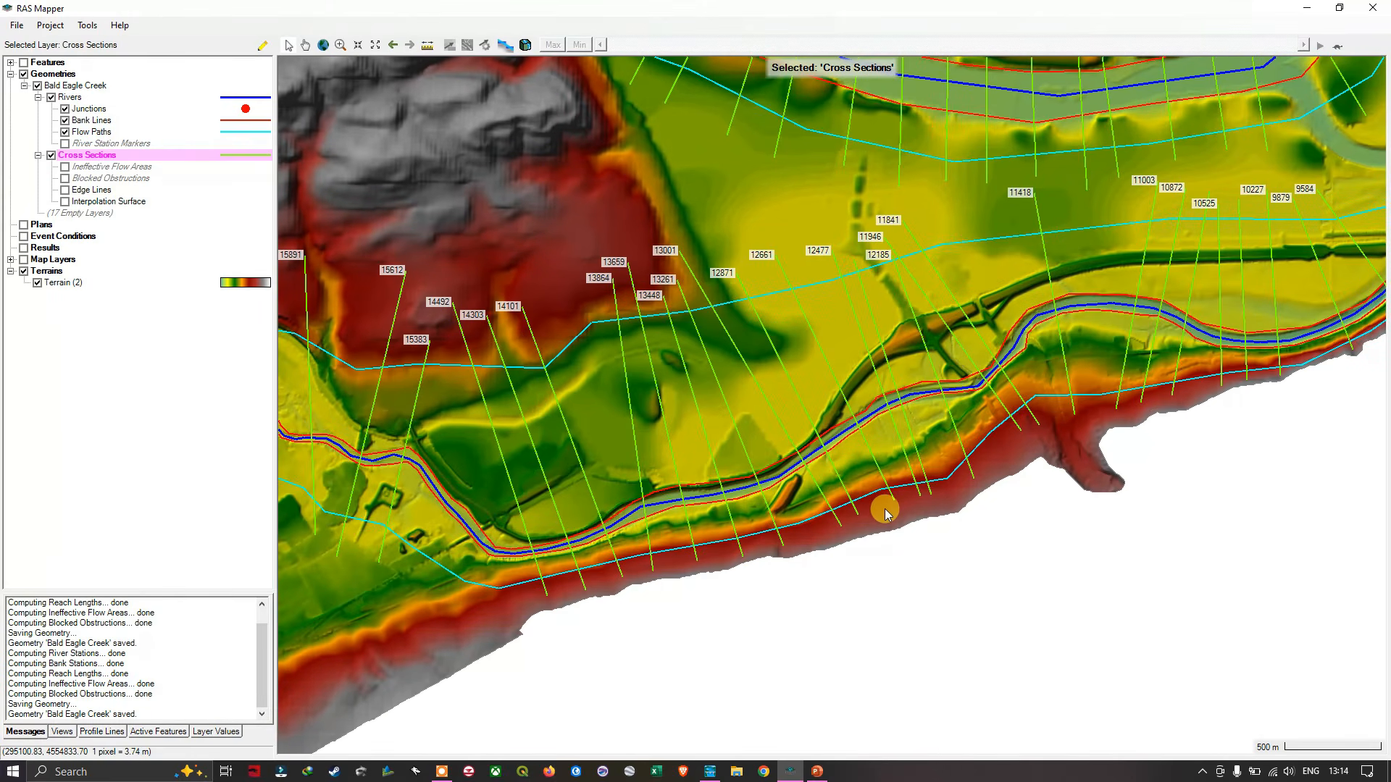
pyautogui.scroll(-3, 884, 509)
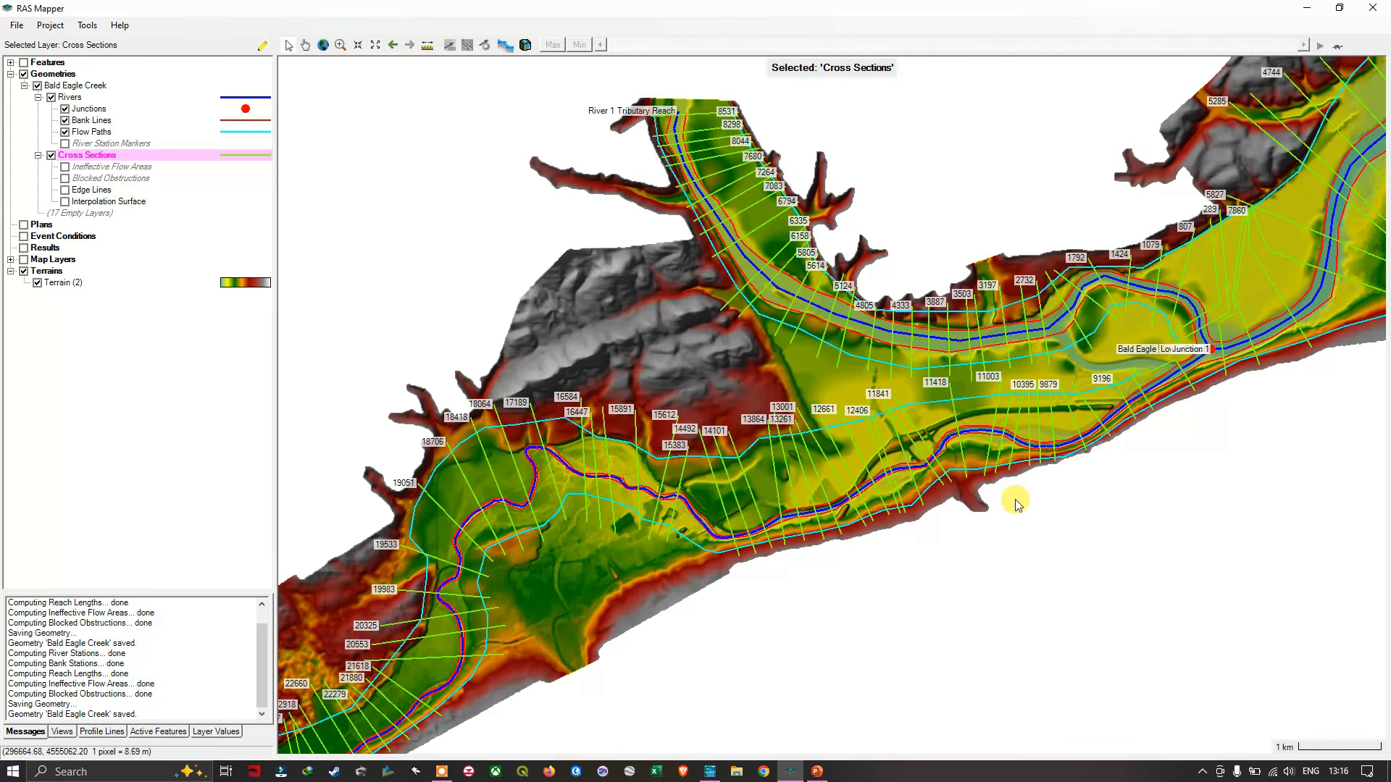
# - Plot the terrain profile of cross section 11418, inspect its shape and bank points, and close the plot
pyautogui.click(962, 450)
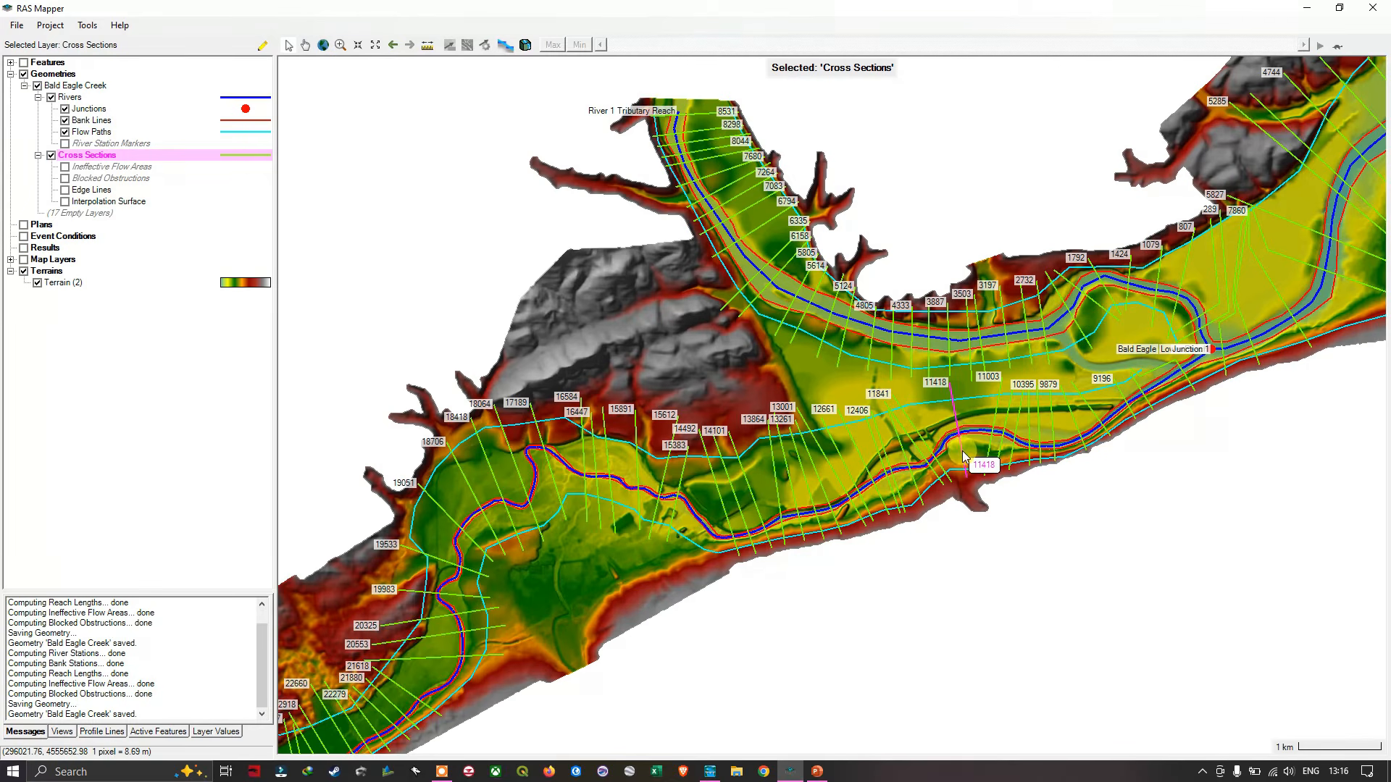
pyautogui.rightClick(964, 456)
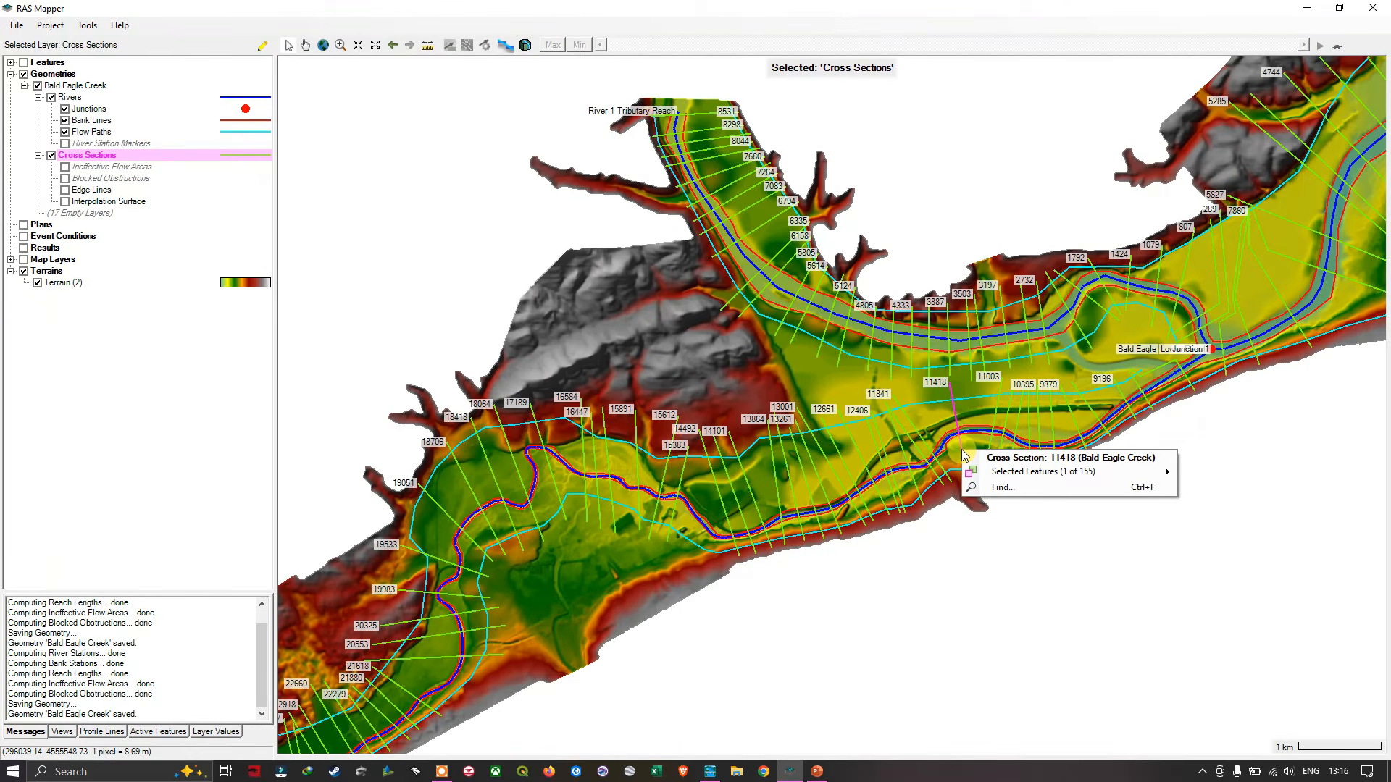
pyautogui.click(1002, 476)
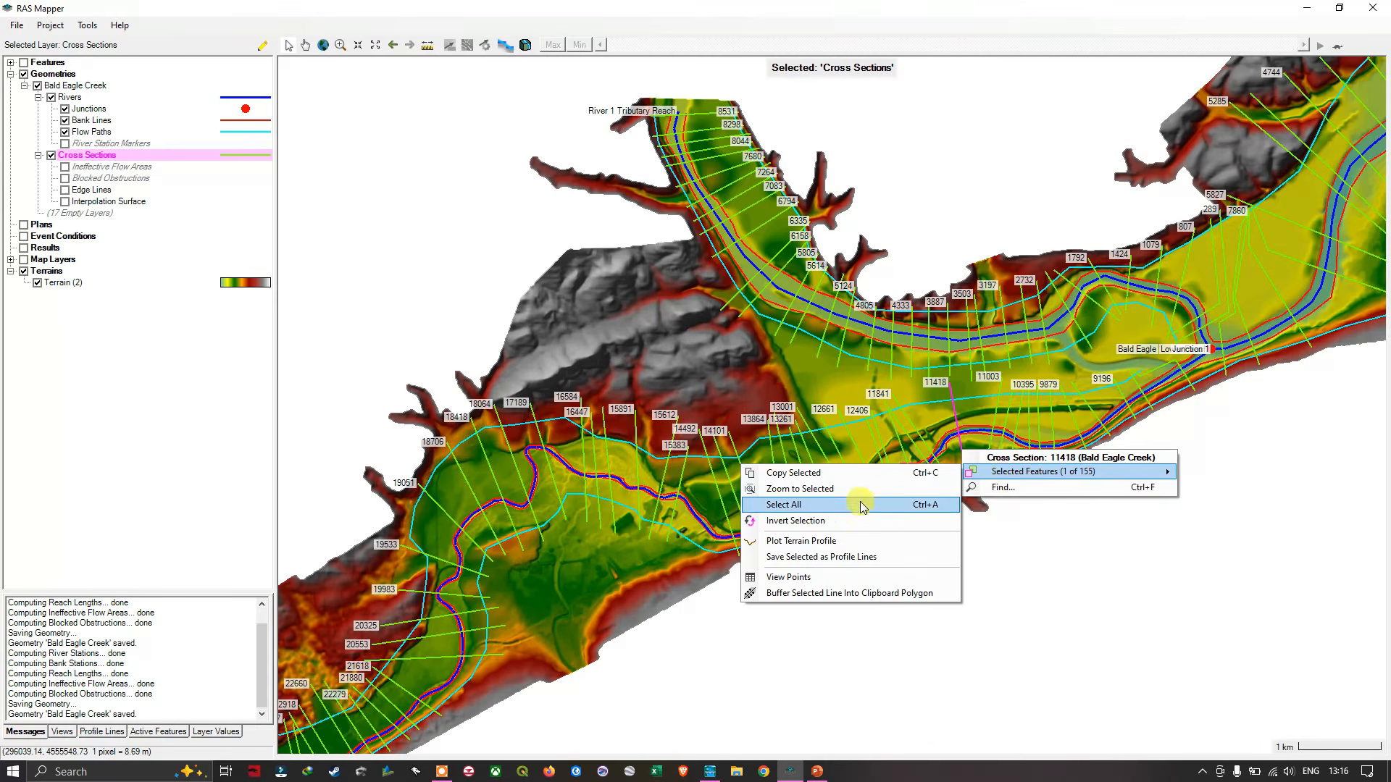
pyautogui.click(806, 546)
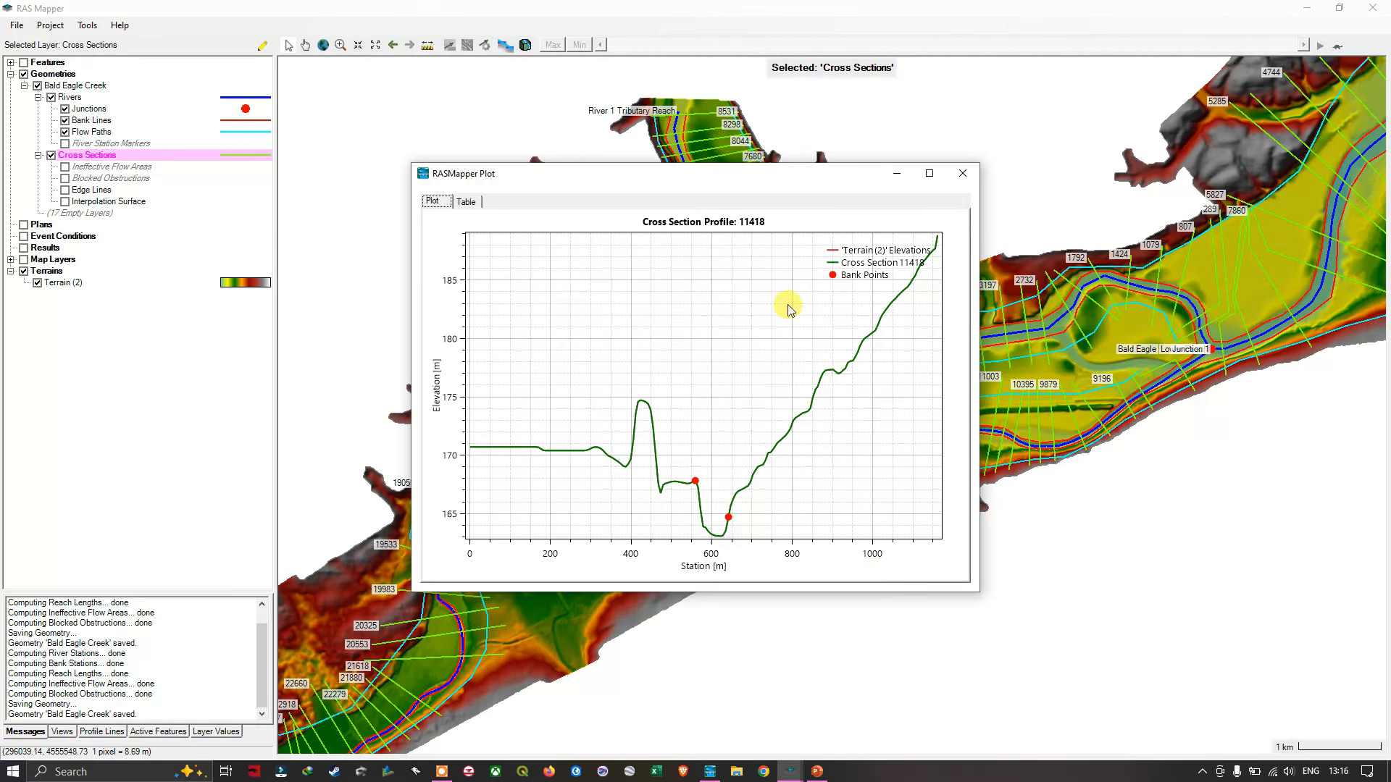
pyautogui.moveTo(789, 181); pyautogui.dragTo(786, 237)
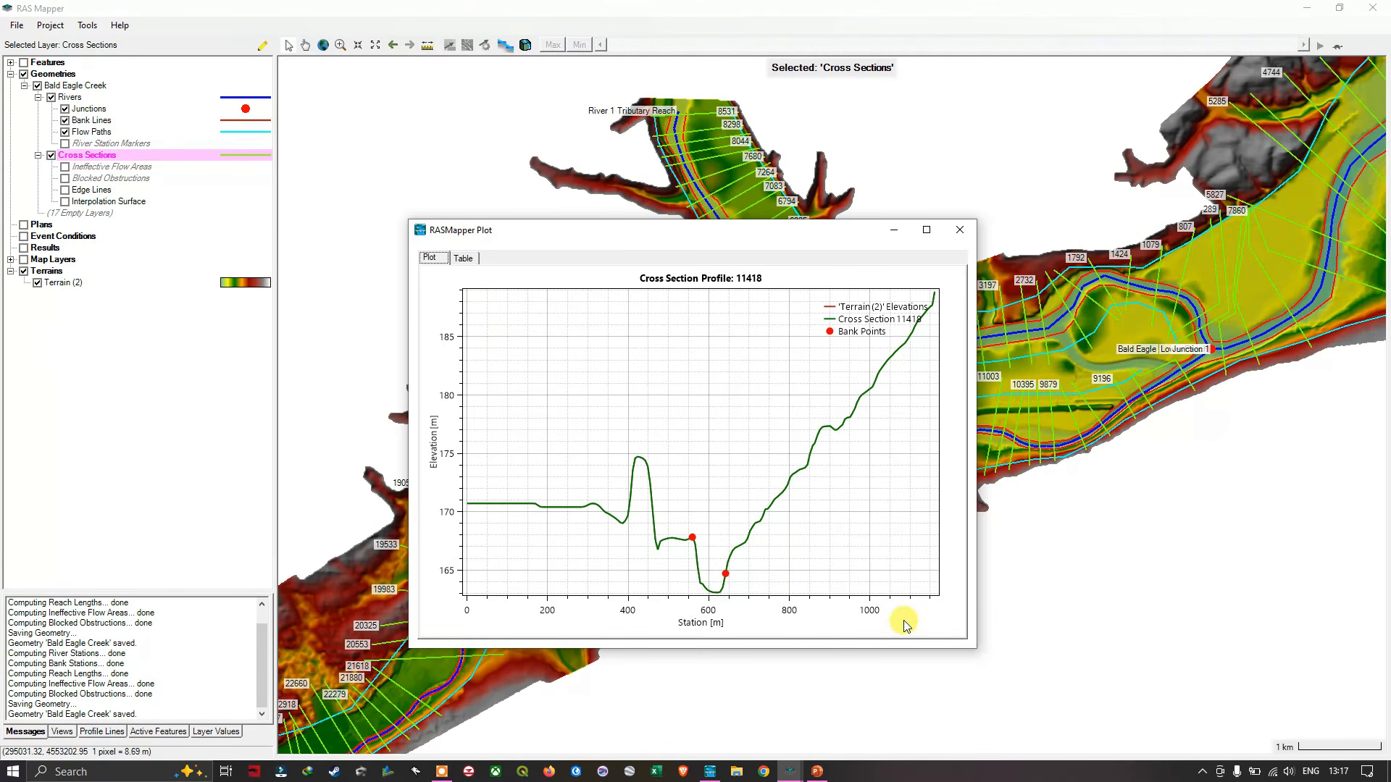
pyautogui.click(958, 232)
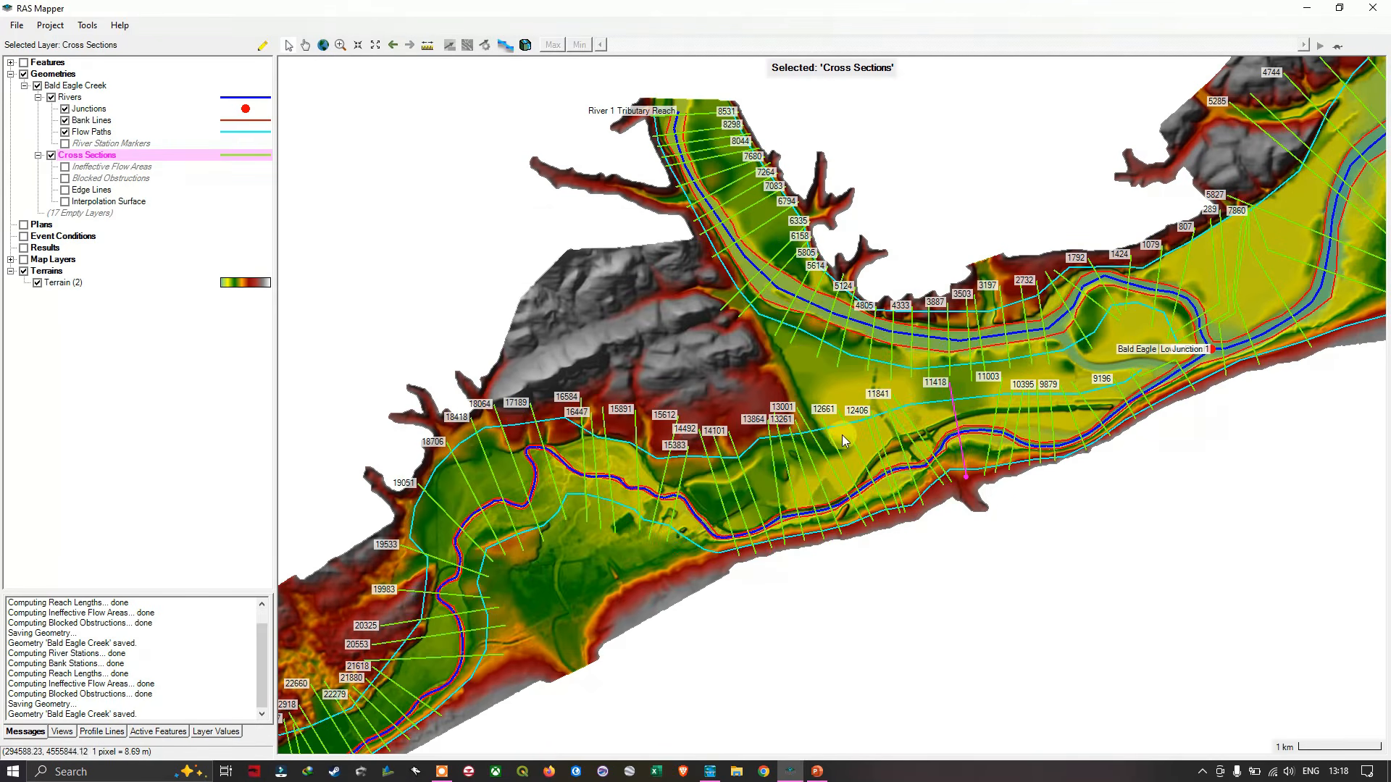
# - Plot the terrain profile of cross section 5614 on the tributary reach and examine its elevations and bank points
pyautogui.click(806, 319)
pyautogui.rightClick(807, 319)
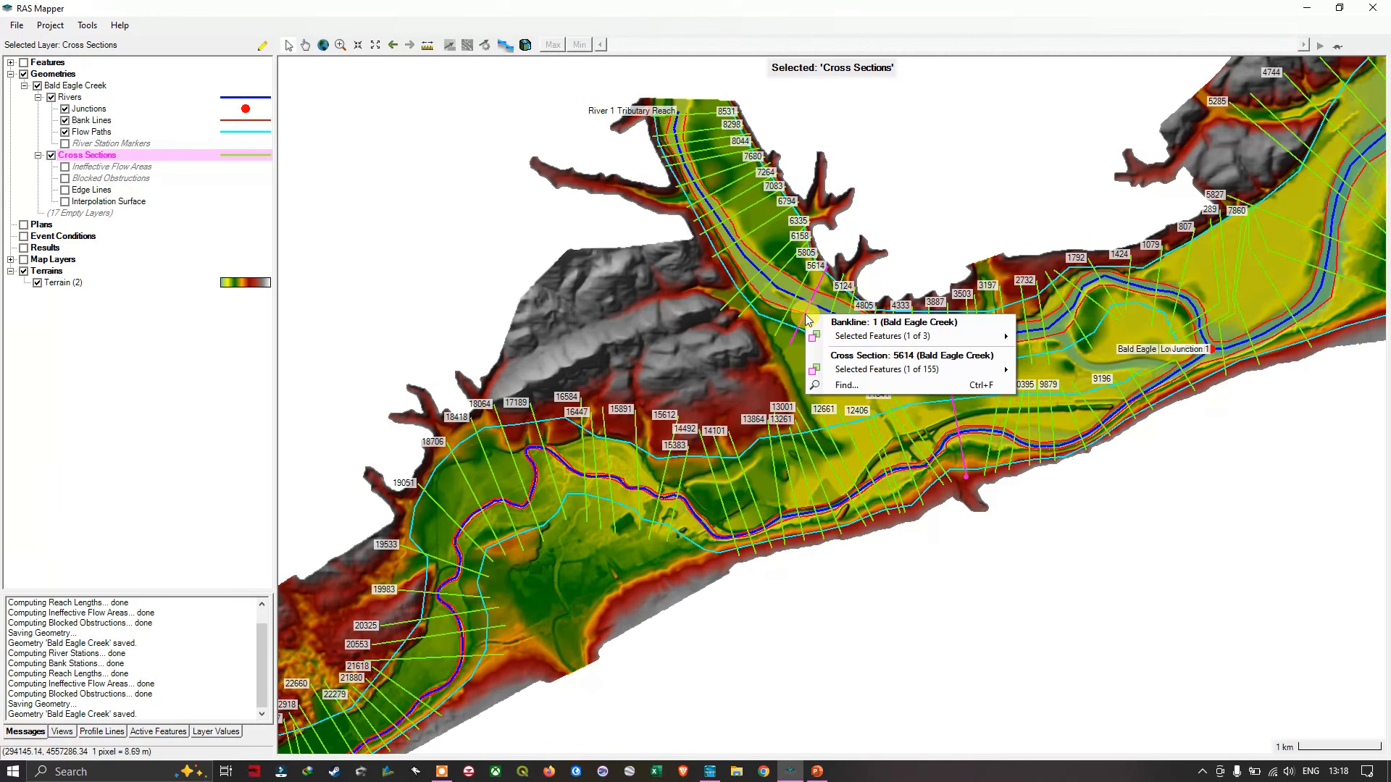
pyautogui.click(802, 320)
pyautogui.rightClick(801, 320)
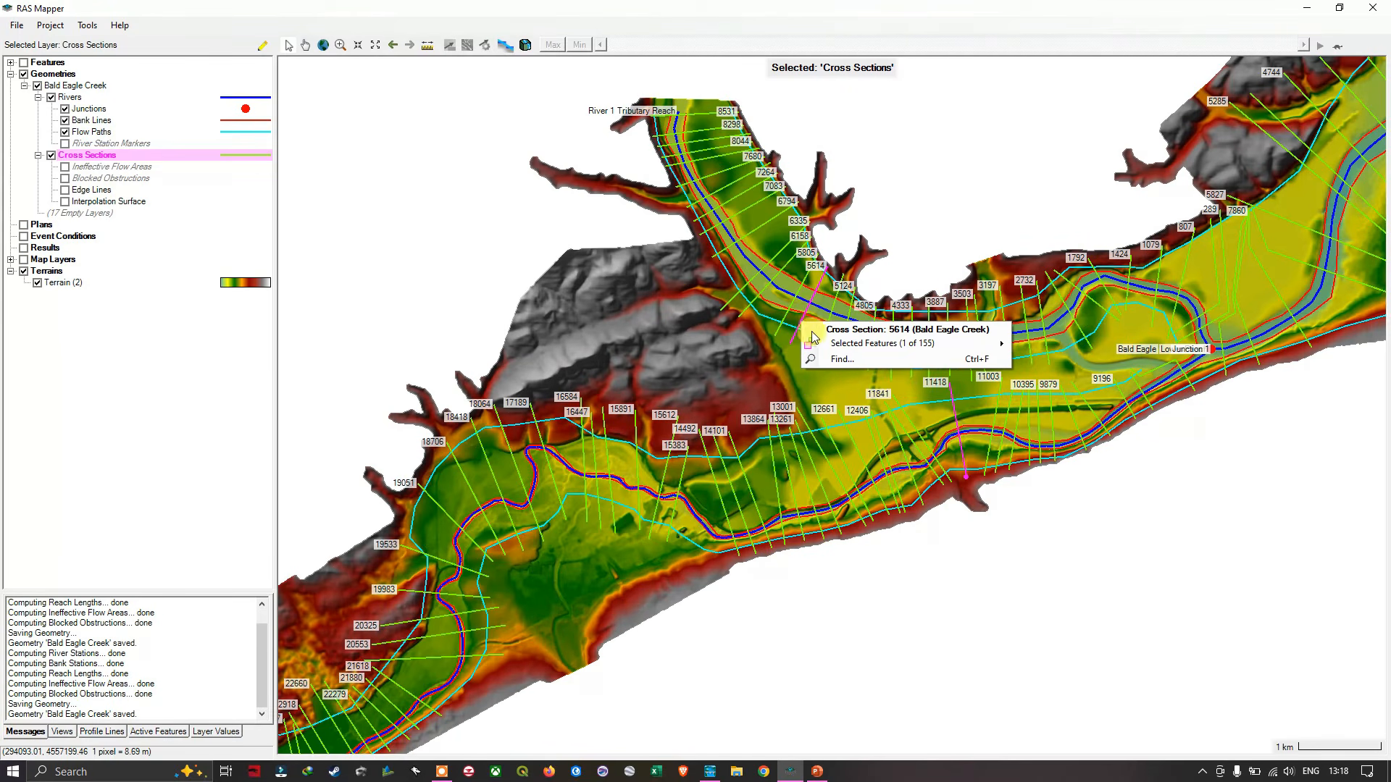
pyautogui.moveTo(838, 343)
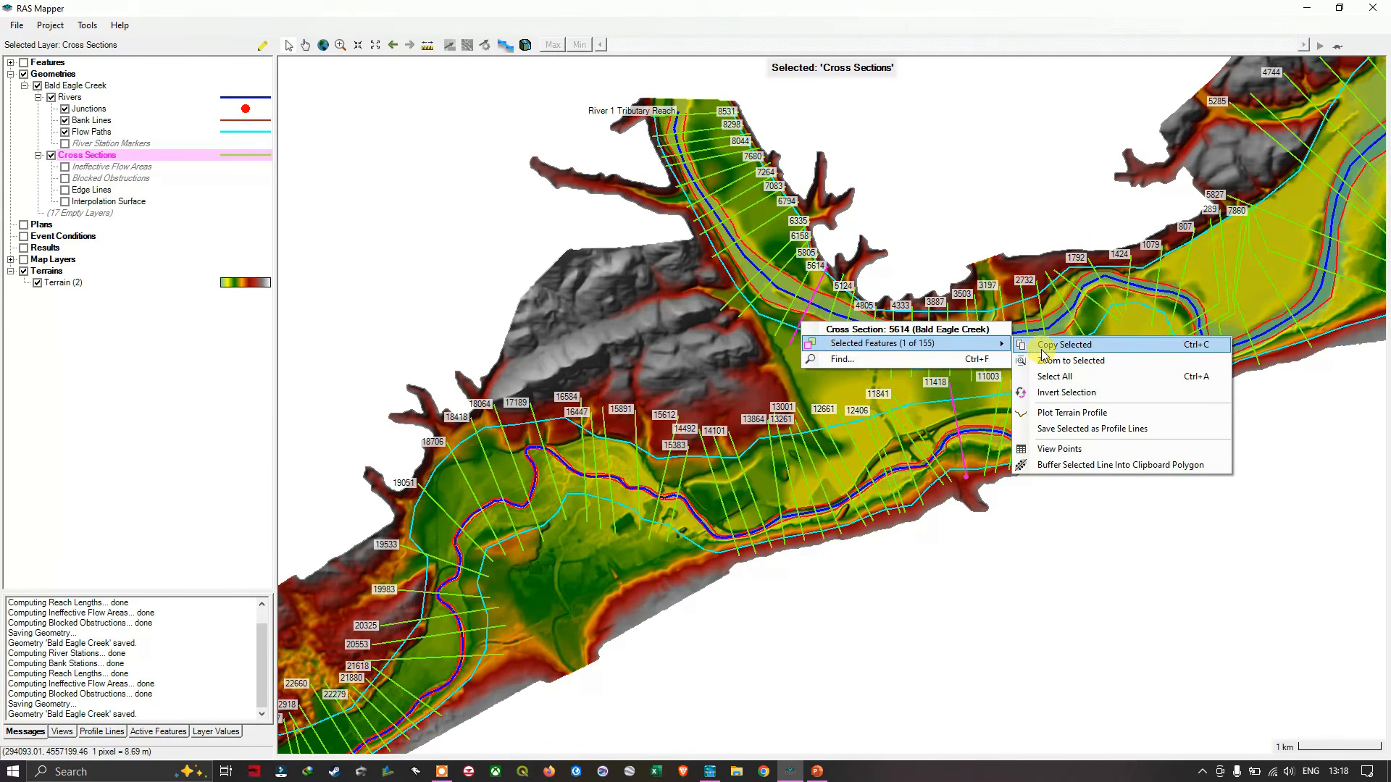
pyautogui.click(1063, 412)
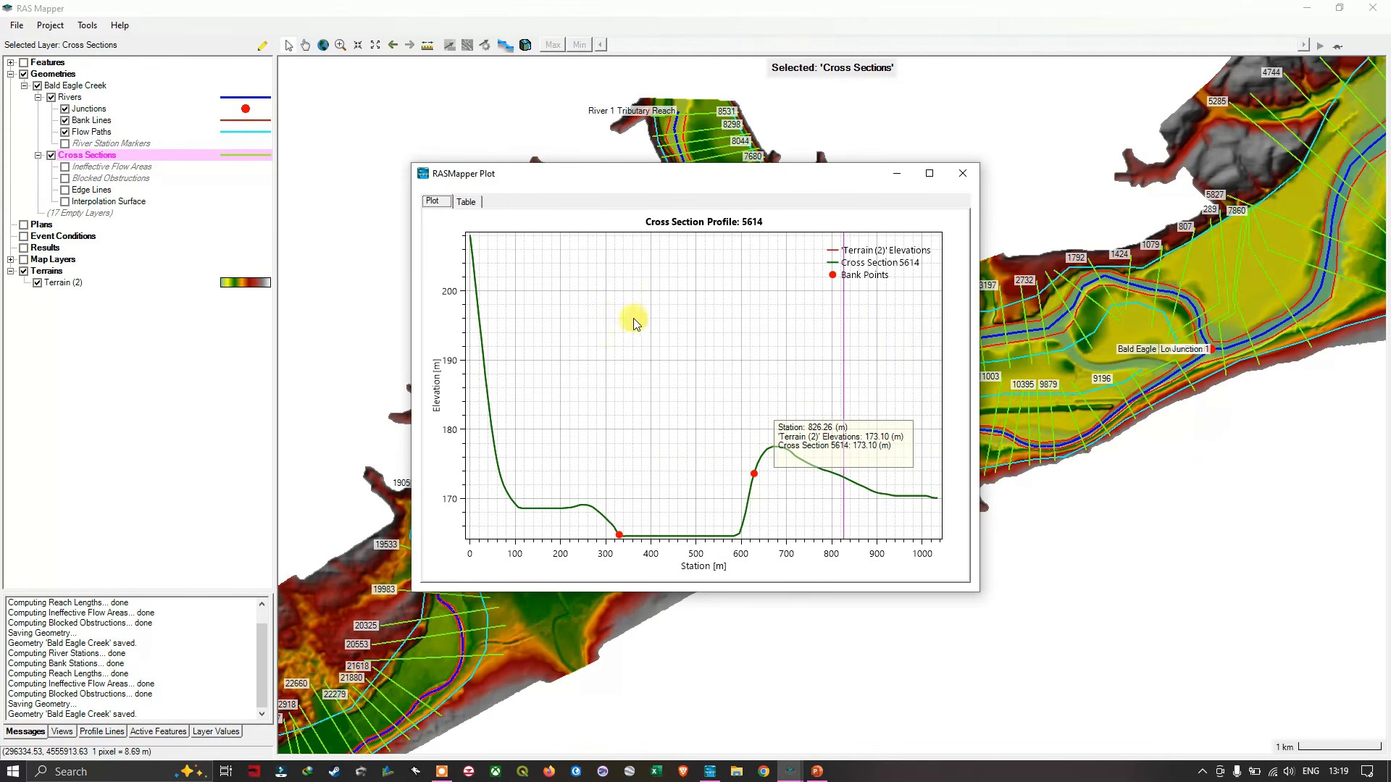
# - Compare the tabulated station and elevation values of cross section 5614 with its plot and close the profile window
pyautogui.click(467, 203)
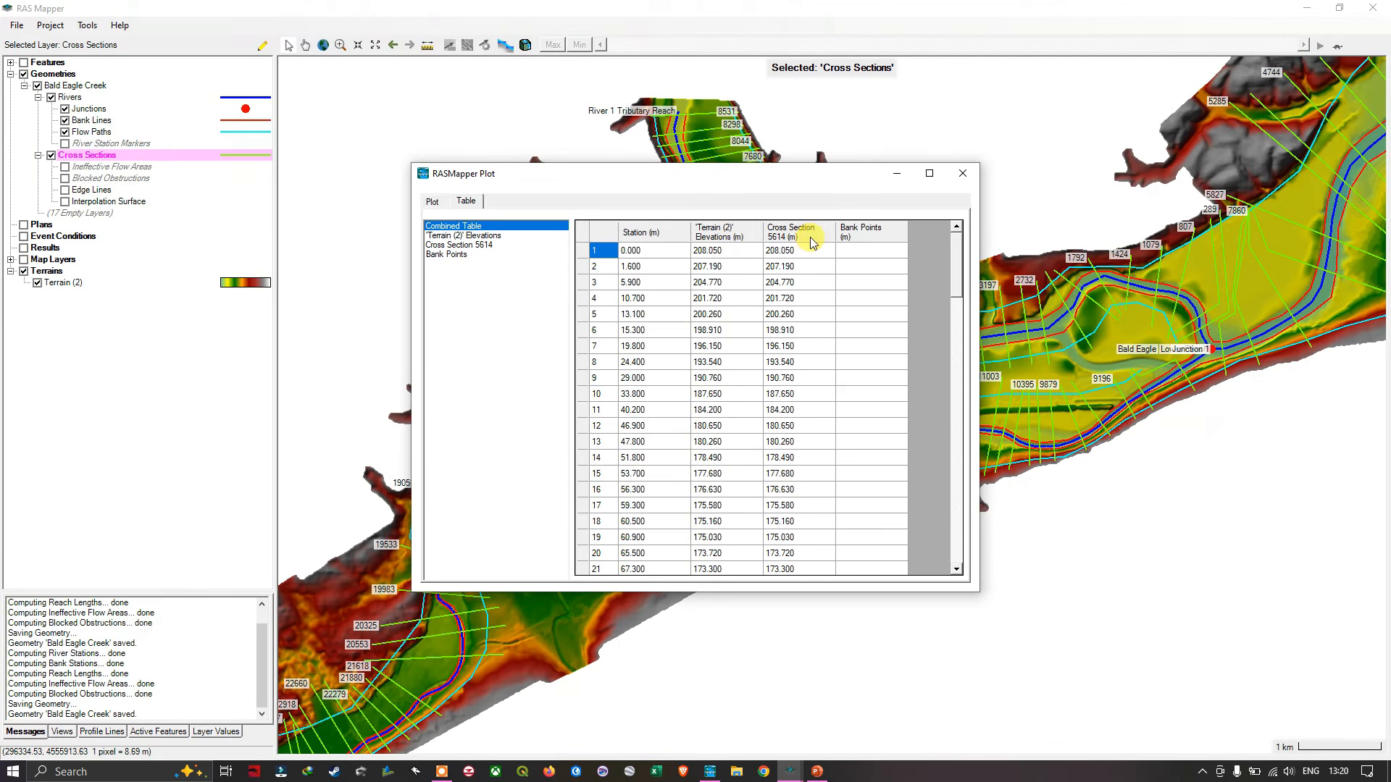
pyautogui.click(434, 201)
pyautogui.moveTo(560, 341)
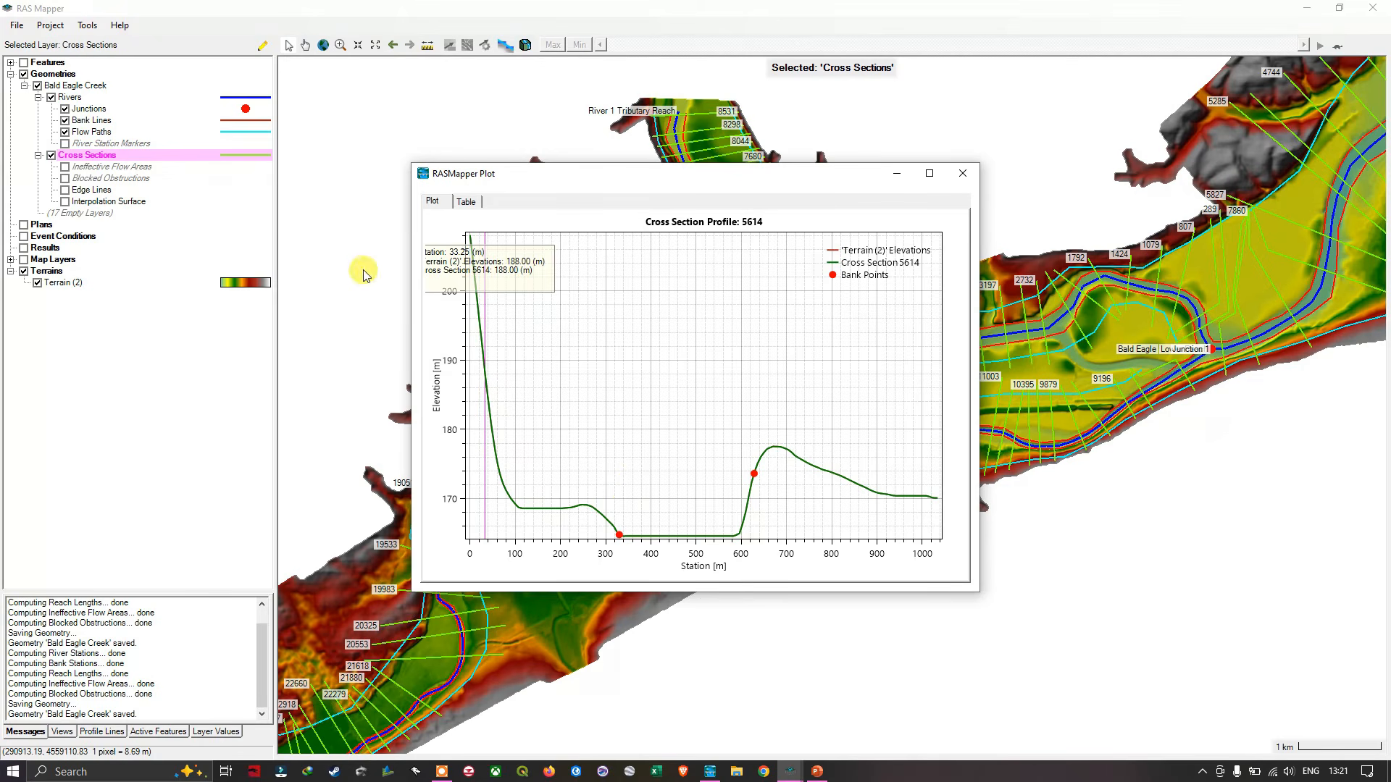
pyautogui.click(464, 201)
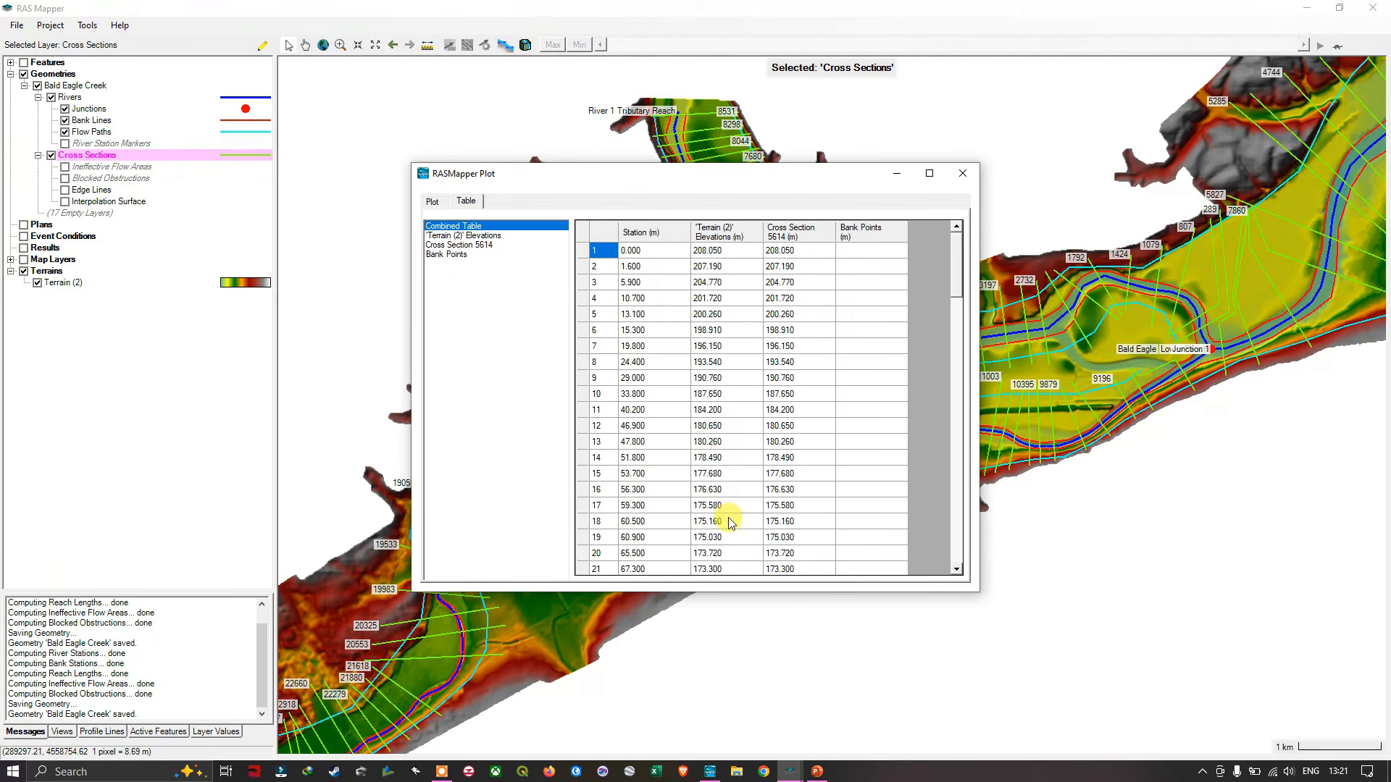
pyautogui.click(962, 174)
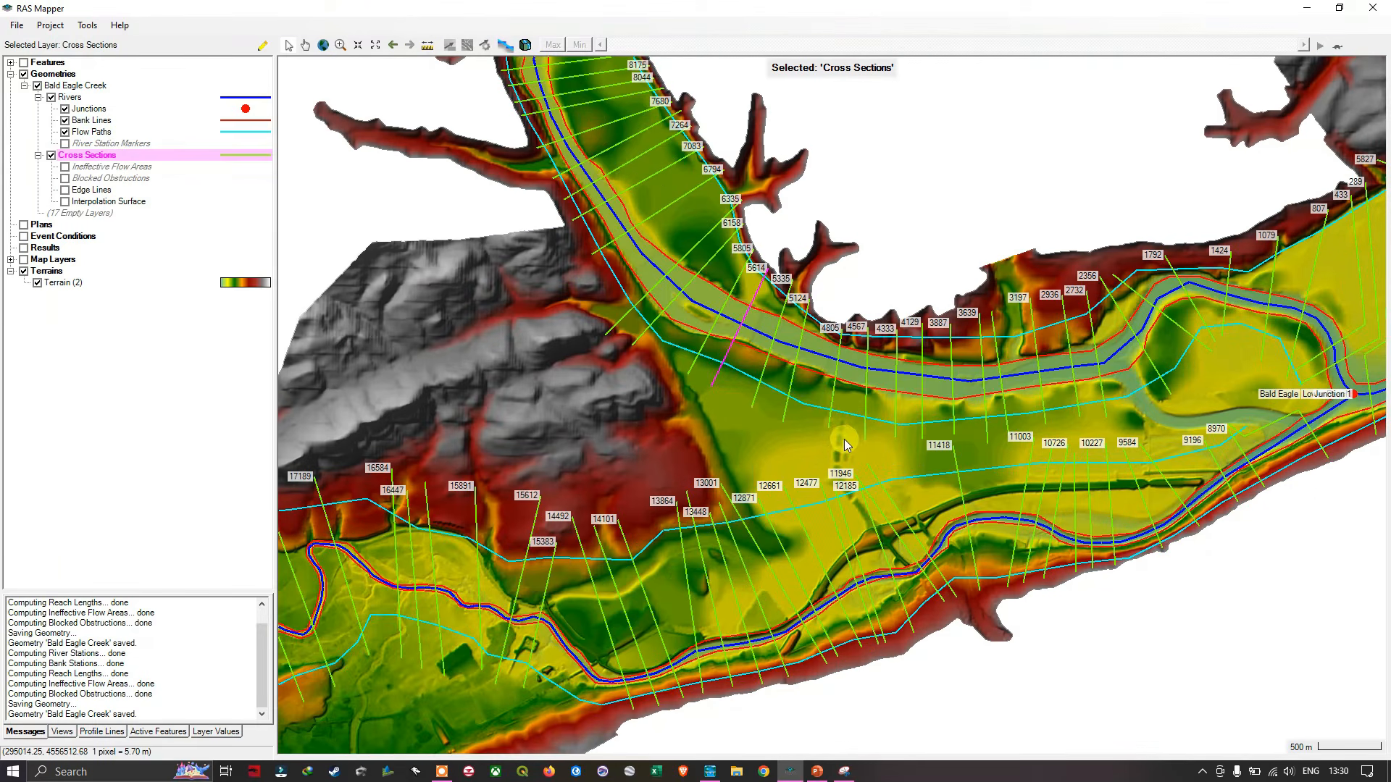
pyautogui.scroll(-1, 845, 439)
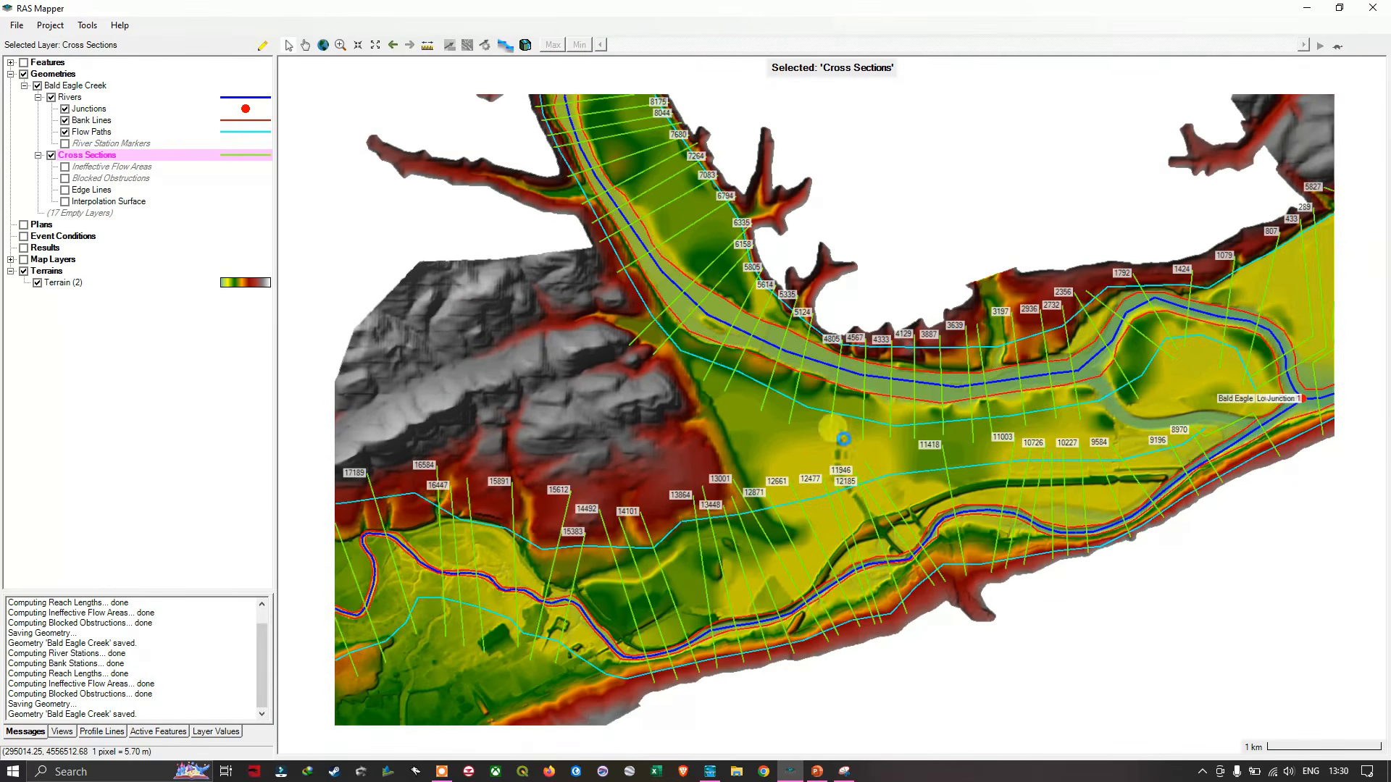